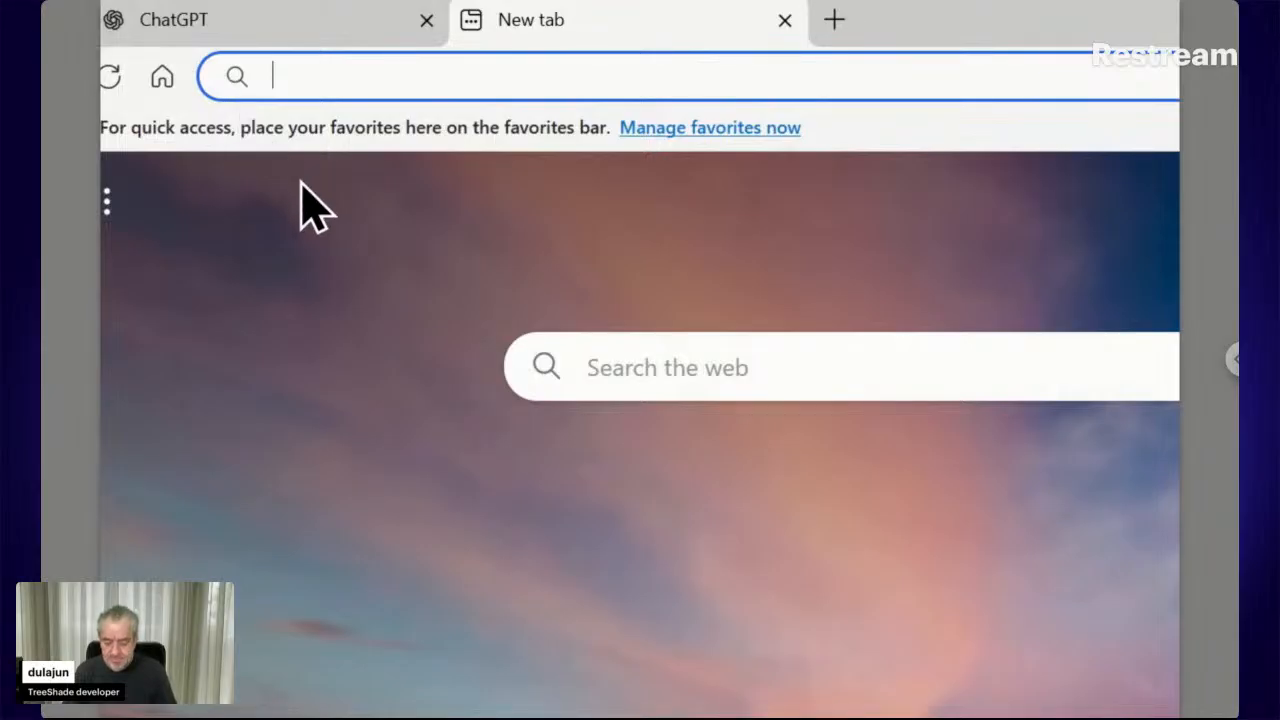
Go to exchange.adobe.com in the browser
text(ex)
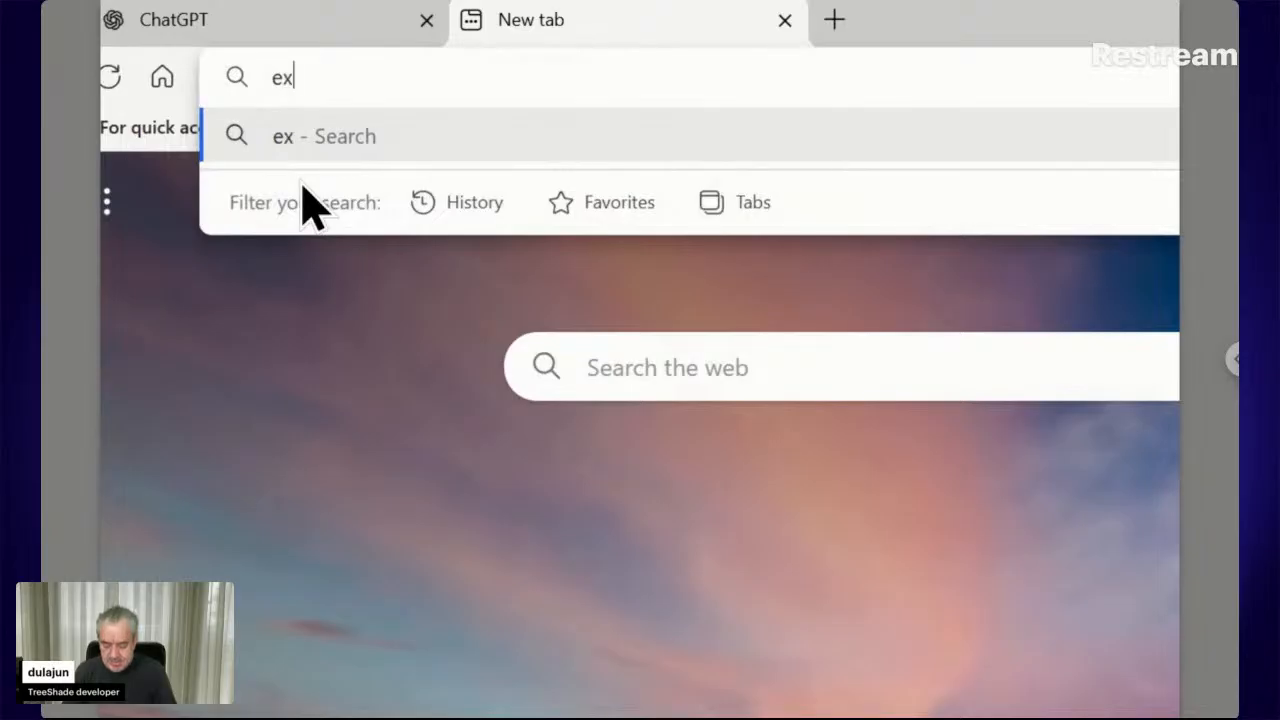
text(change.adob.e)
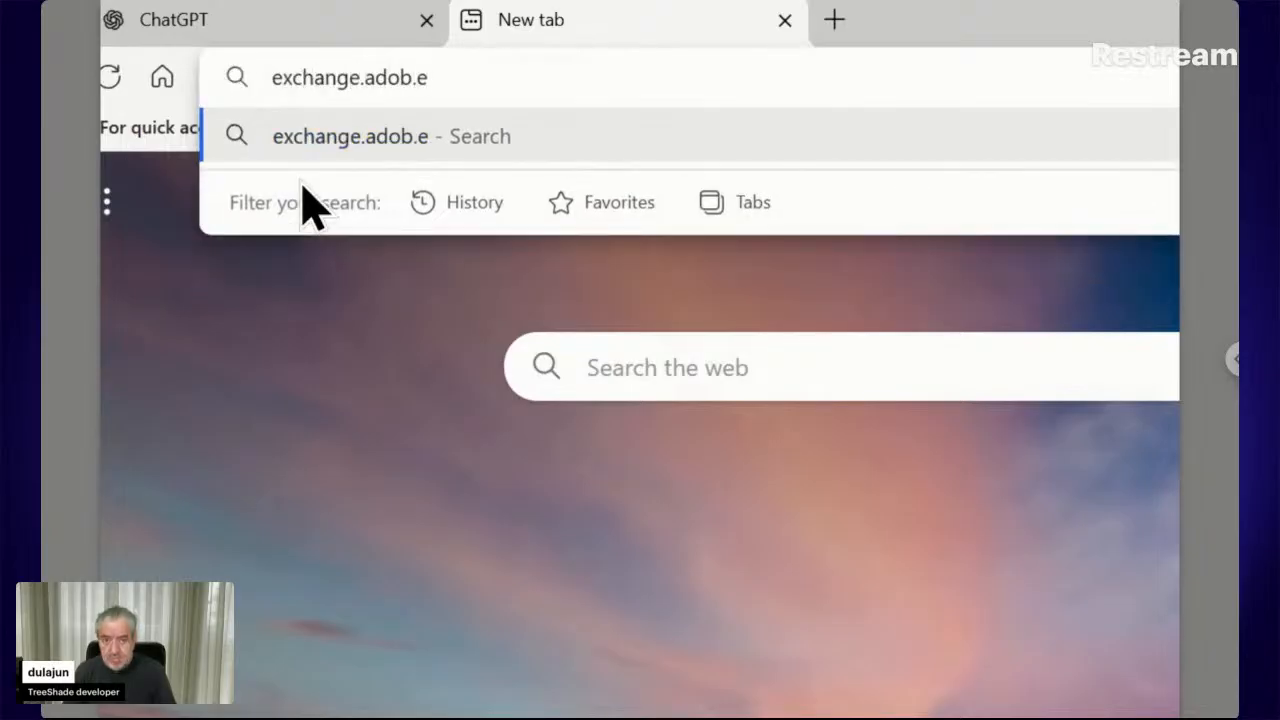
key(BackSpace)
key(BackSpace)
text(e)
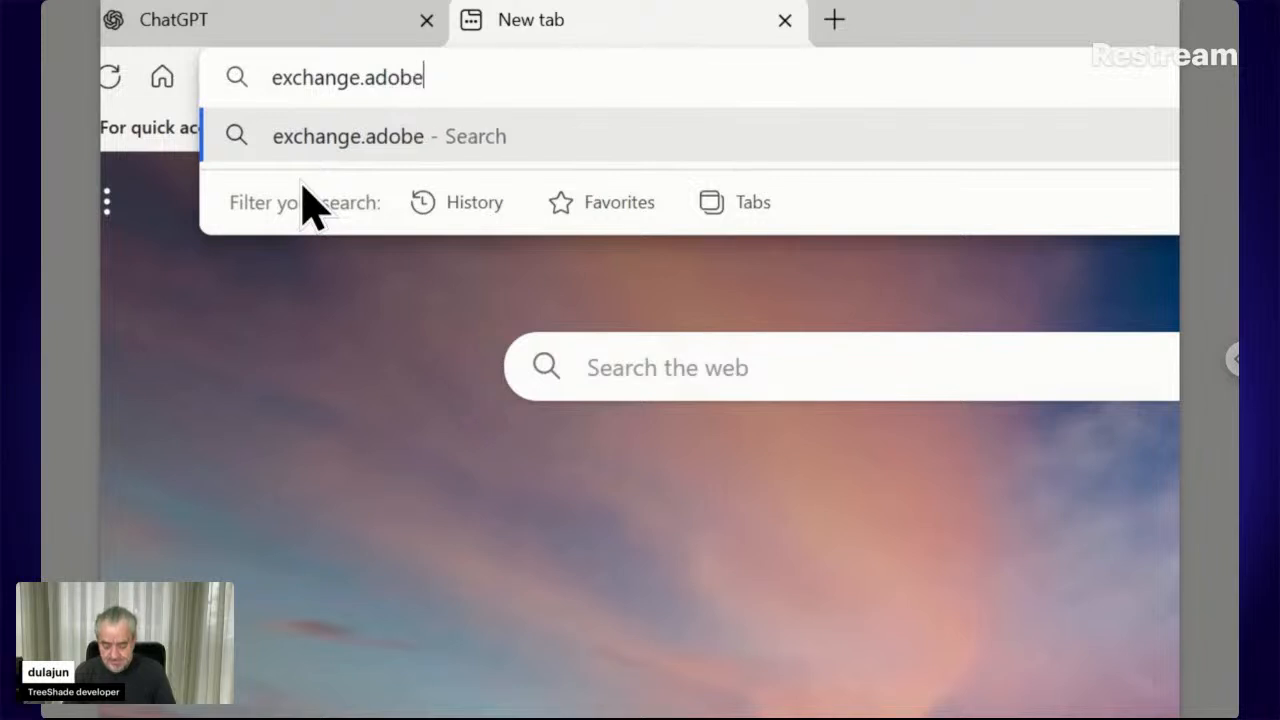
text(.com)
key(Return)
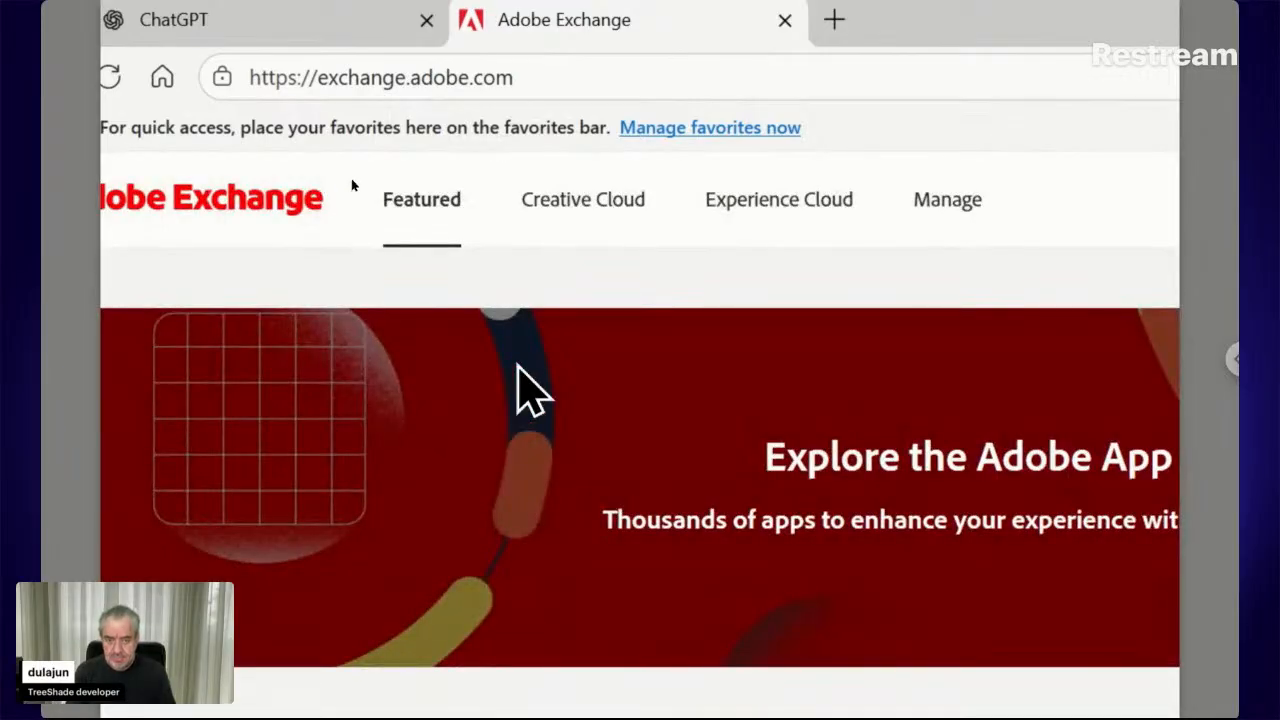
Search the Creative Cloud plugin listings for TreeShade
click(576, 218)
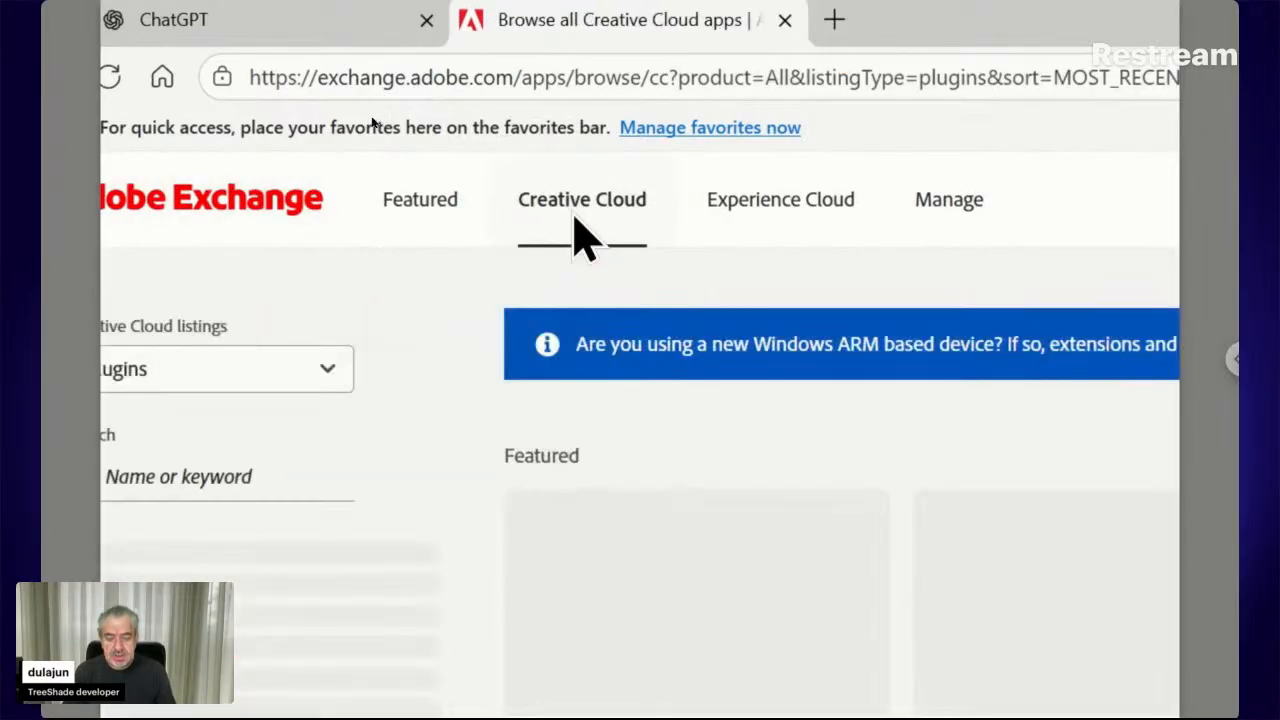
click(236, 462)
text(Tree)
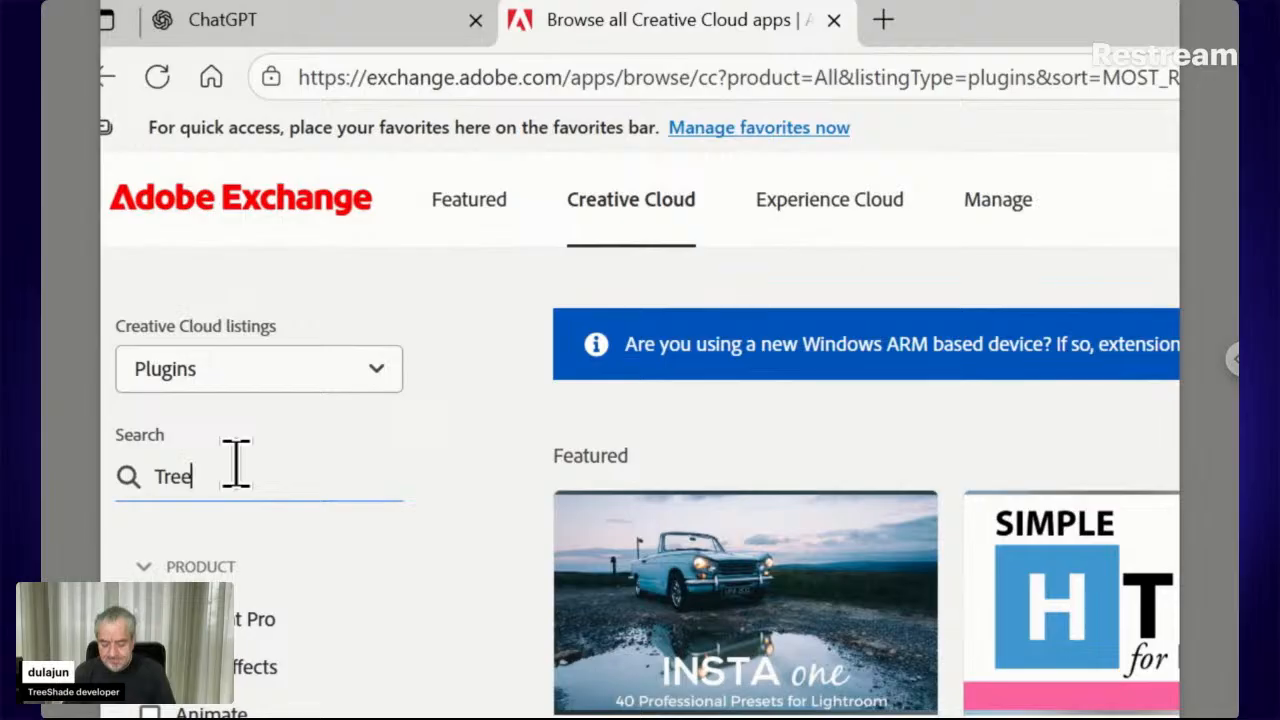
text(Shade)
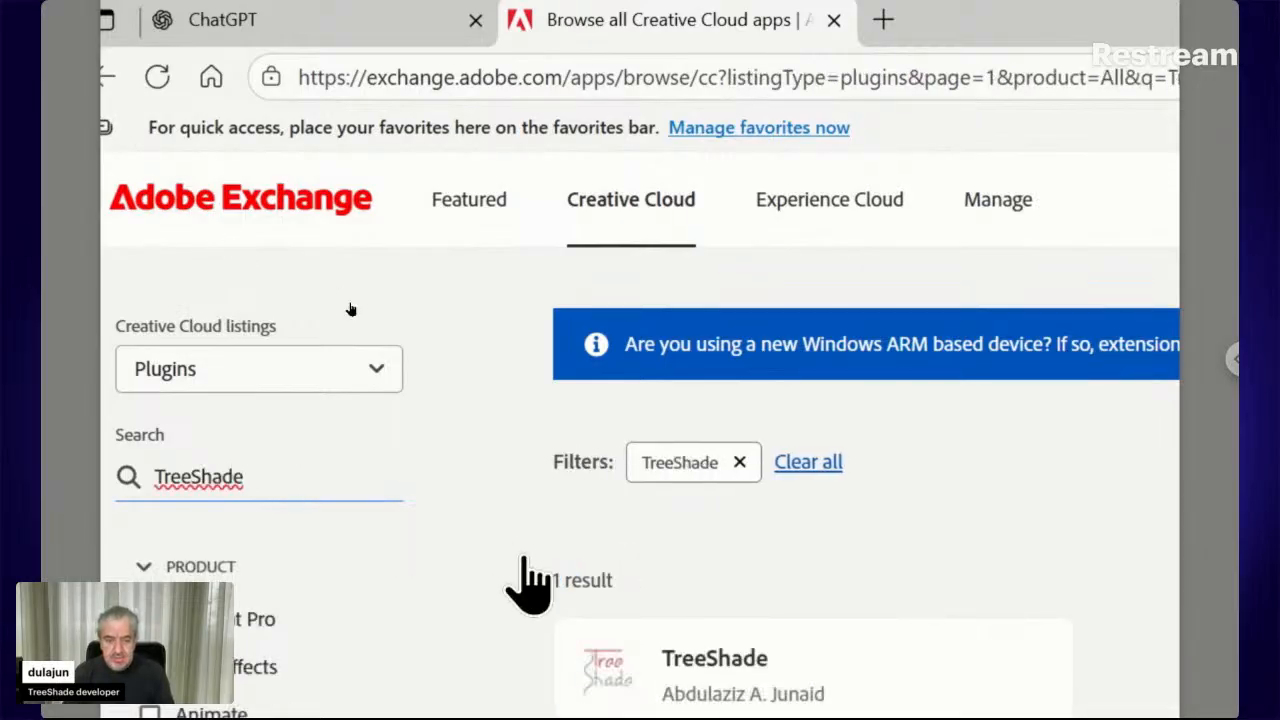
scroll(524, 560, down, 2)
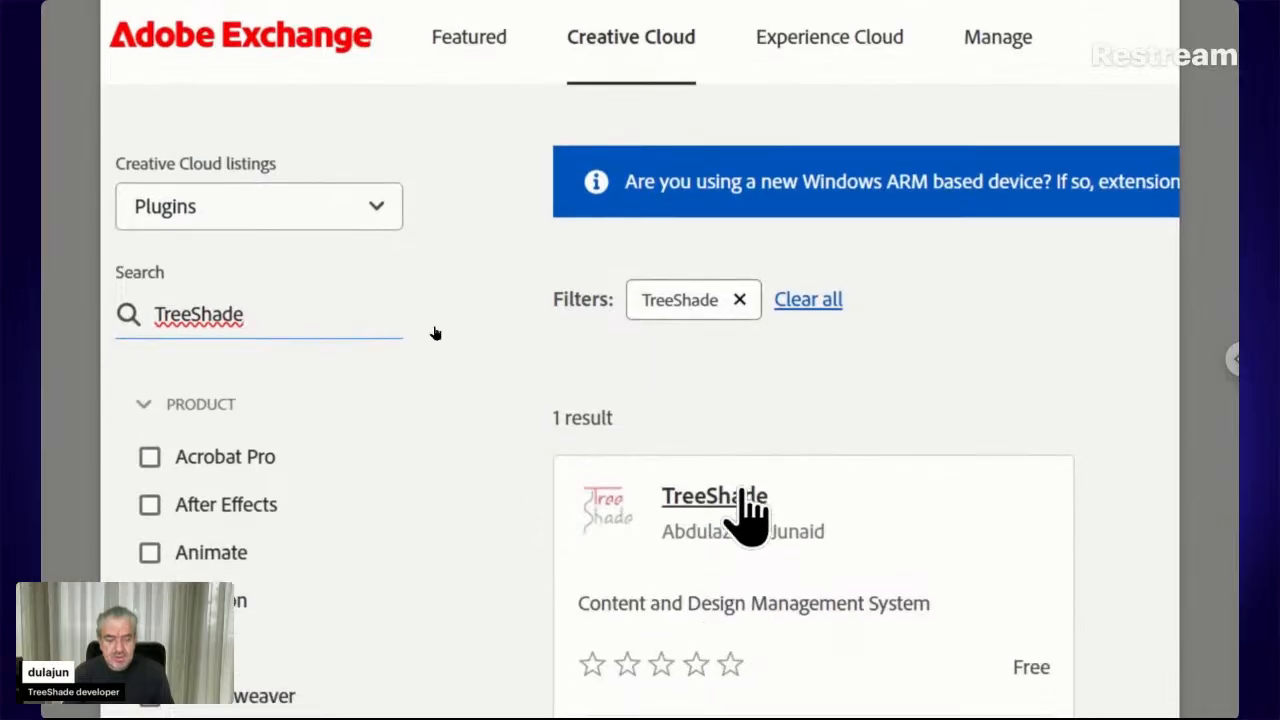
View the acquired TreeShade 9.4.0 product page, then switch to Adobe Bridge's TreeShade panel
click(746, 495)
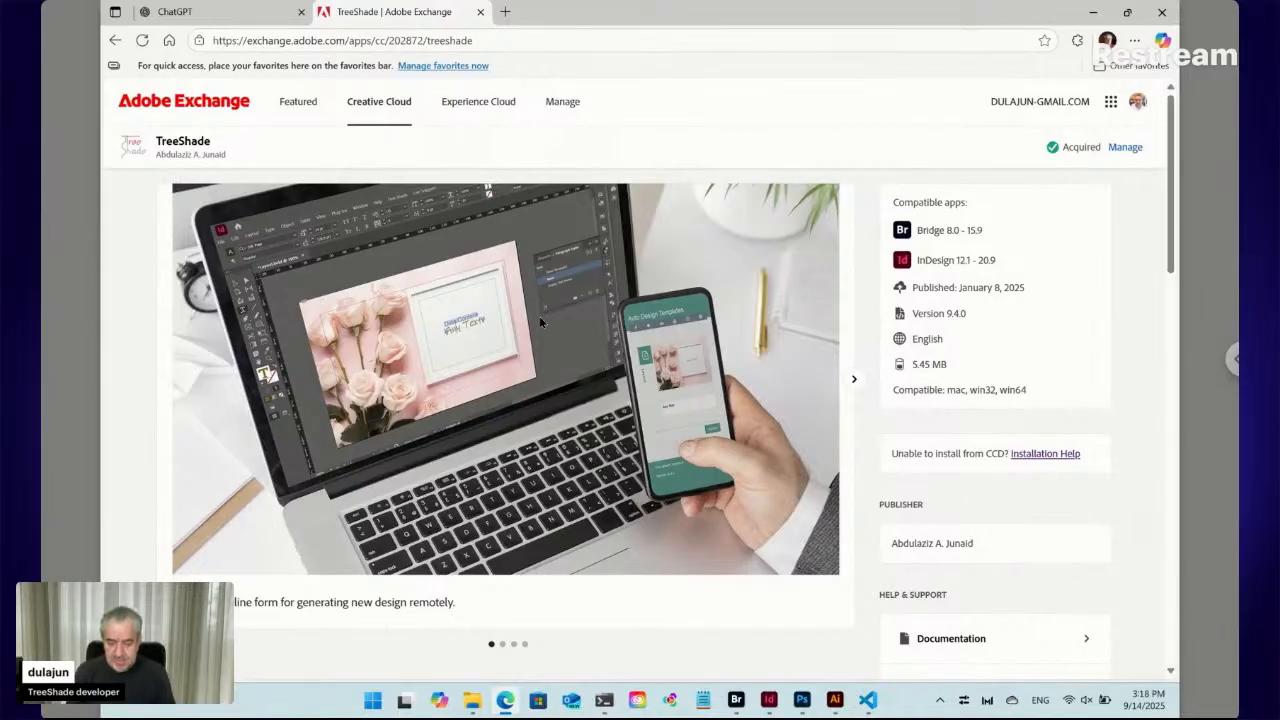
click(737, 700)
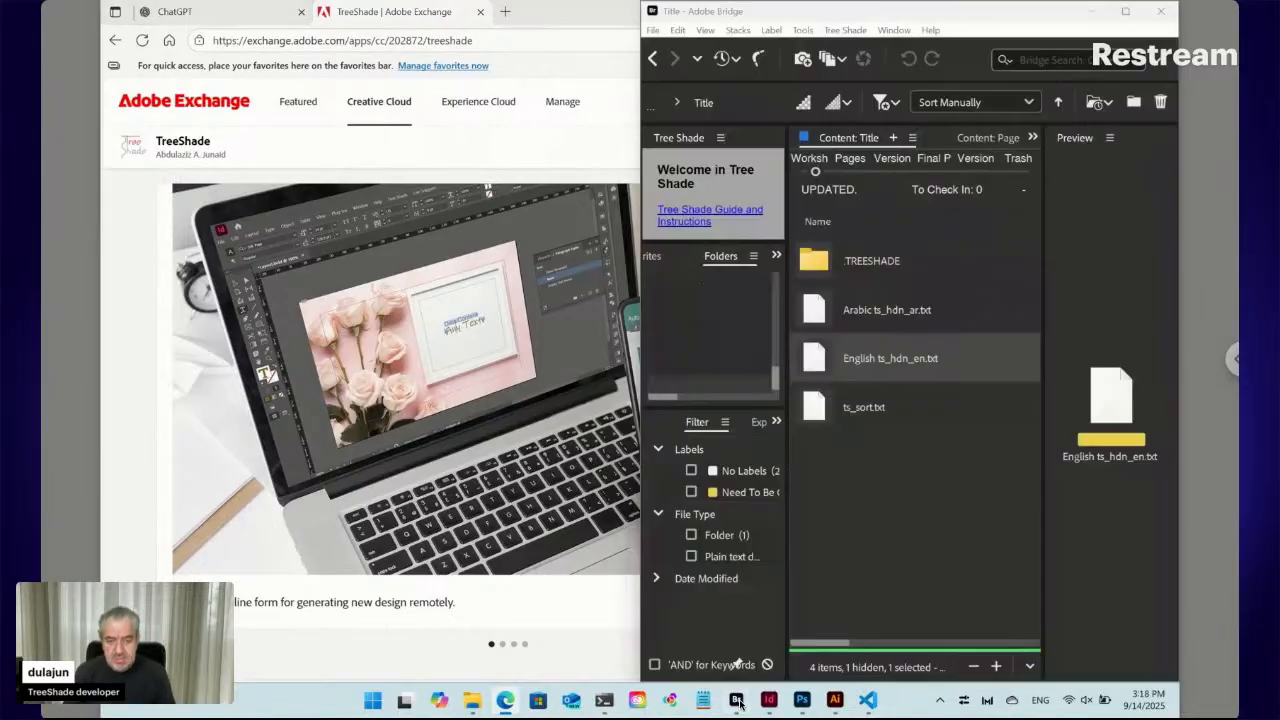
Maximize the Bridge window and go up to the Workshop folder under D:\TRSD
click(1124, 12)
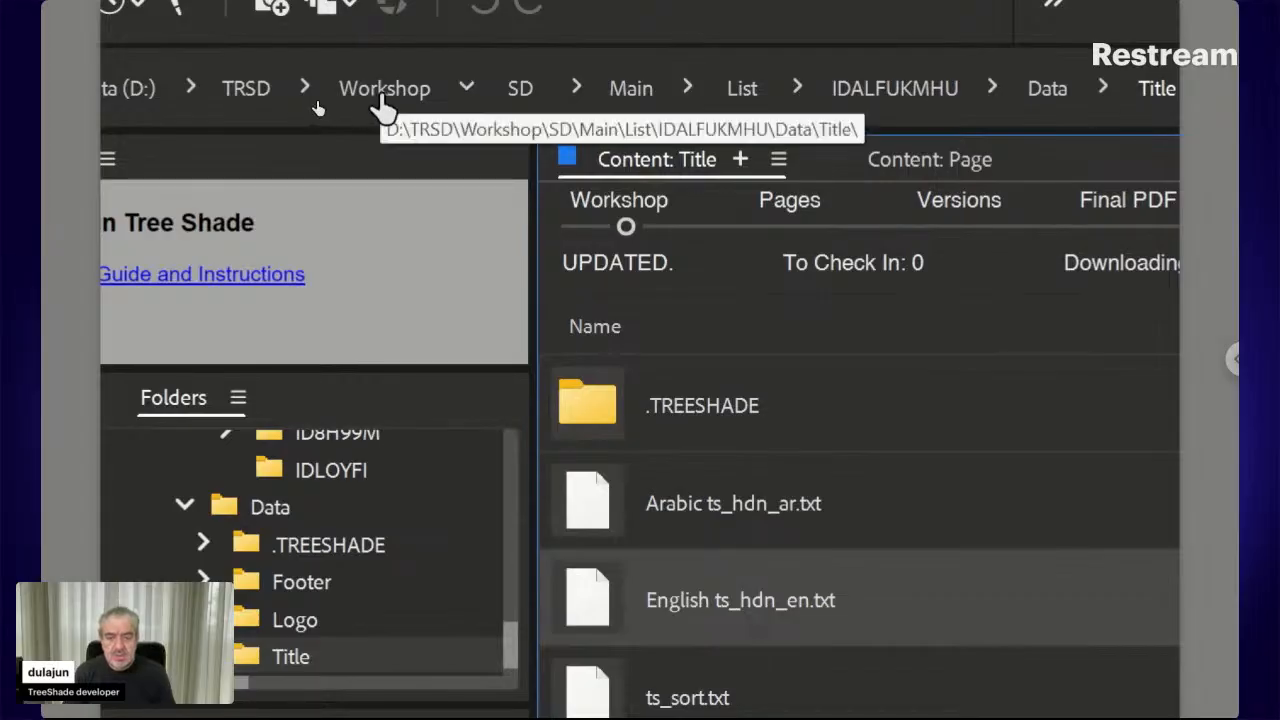
click(384, 92)
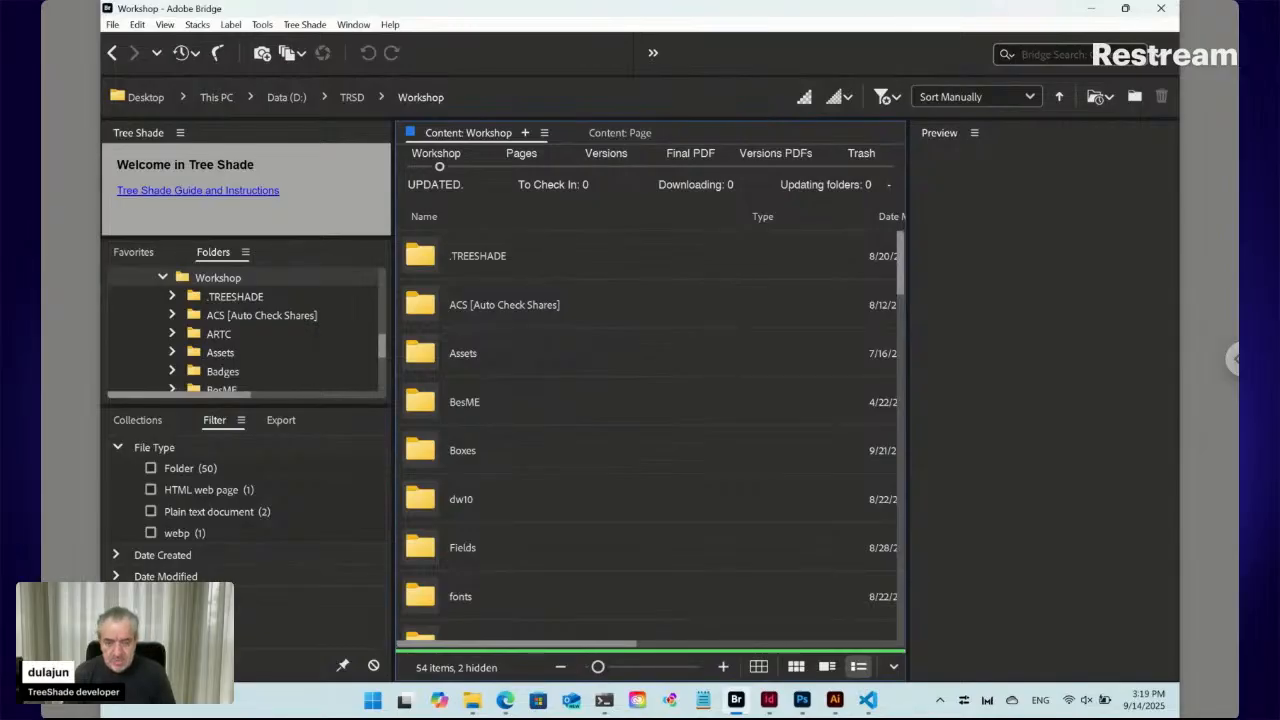
Make a new folder named Function in Workshop and open the empty folder
key(ctrl+shift+n)
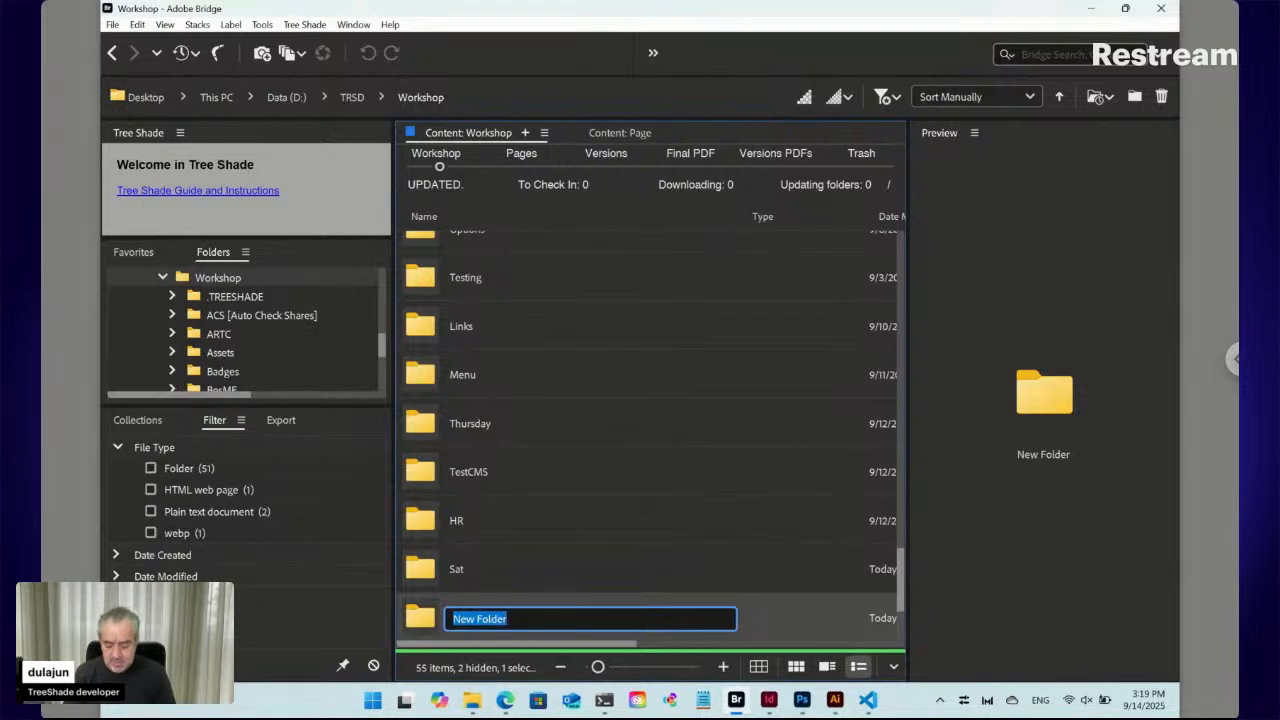
text(Fu)
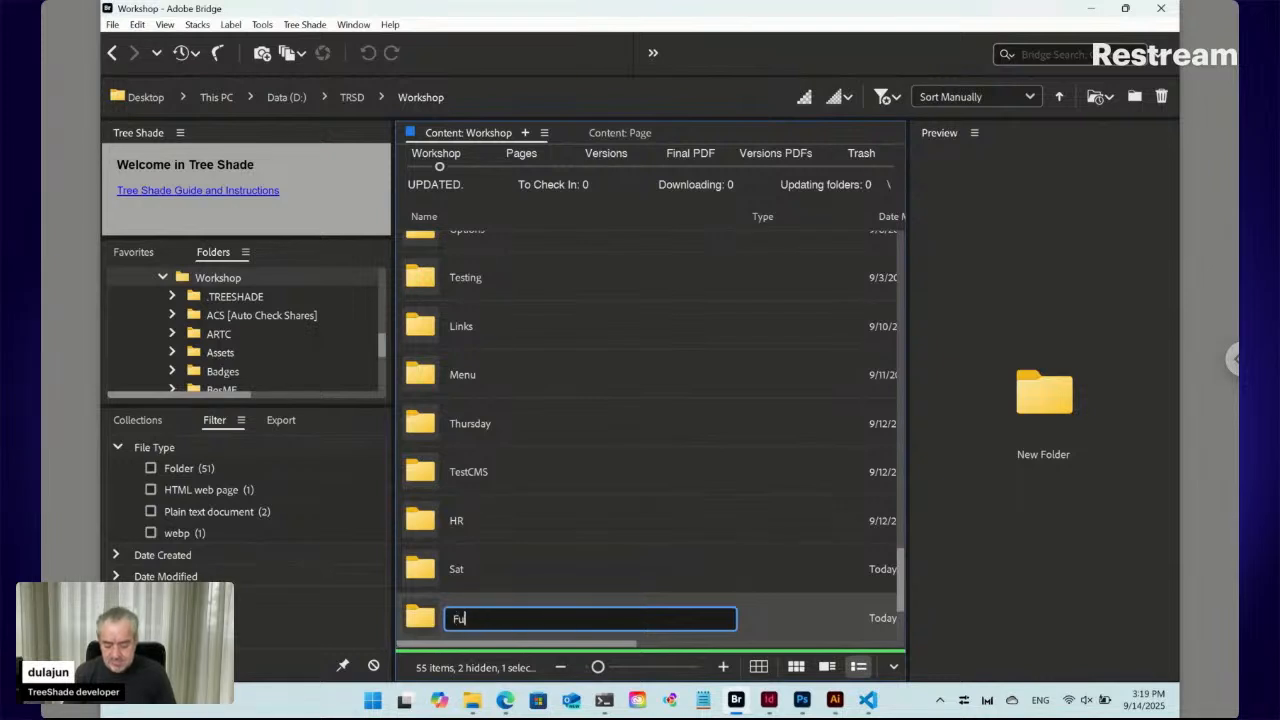
text(nction)
key(Return)
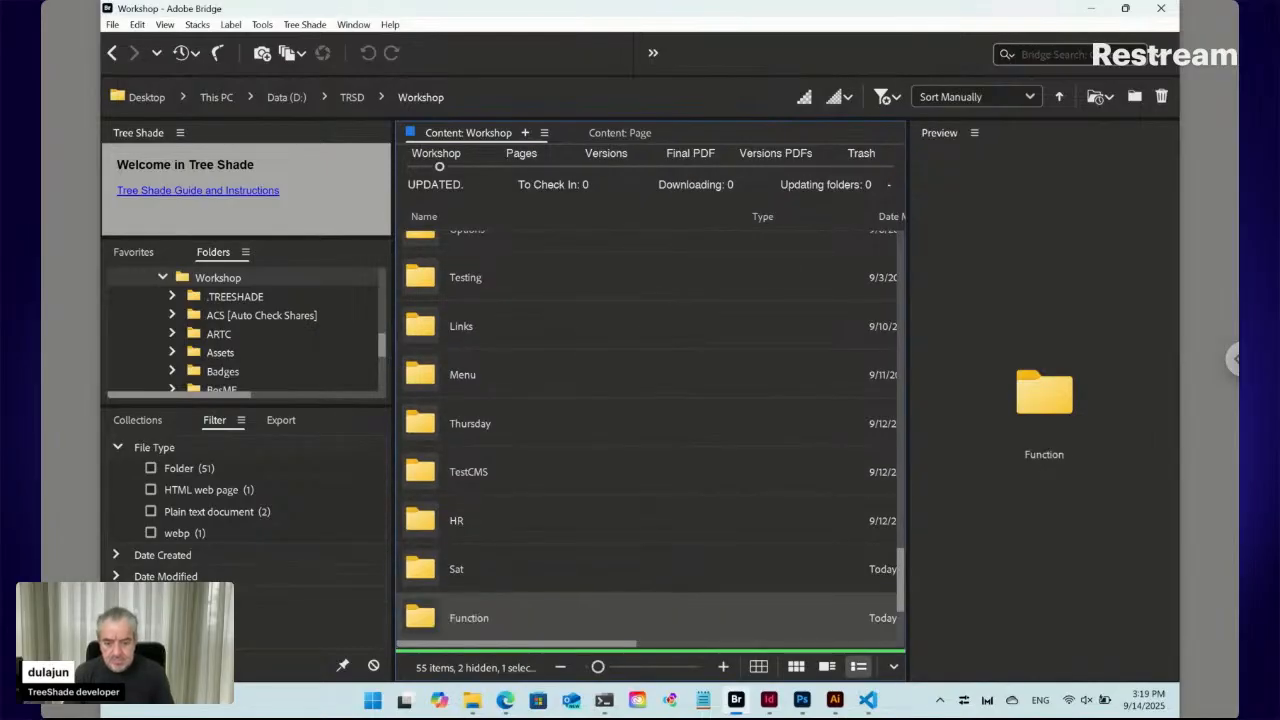
double_click(418, 618)
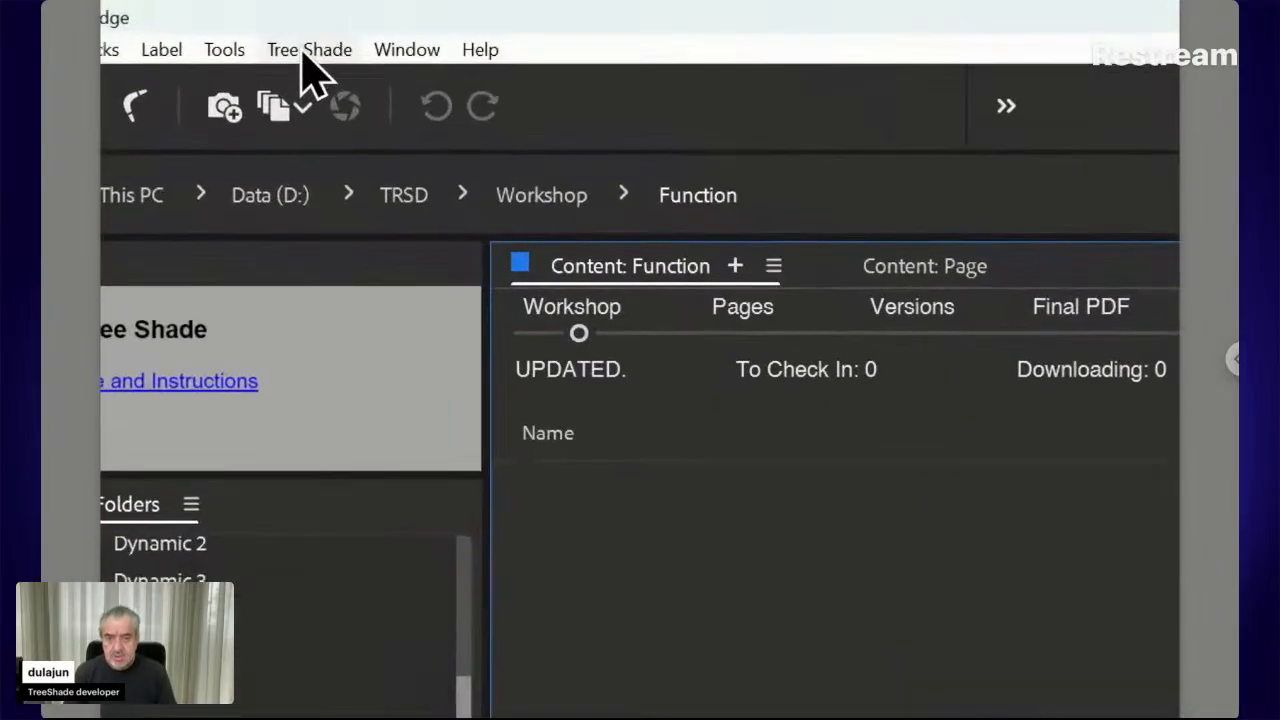
Create a Tree Shade > New > Data file, keeping the name Data ts_key.txt
click(303, 52)
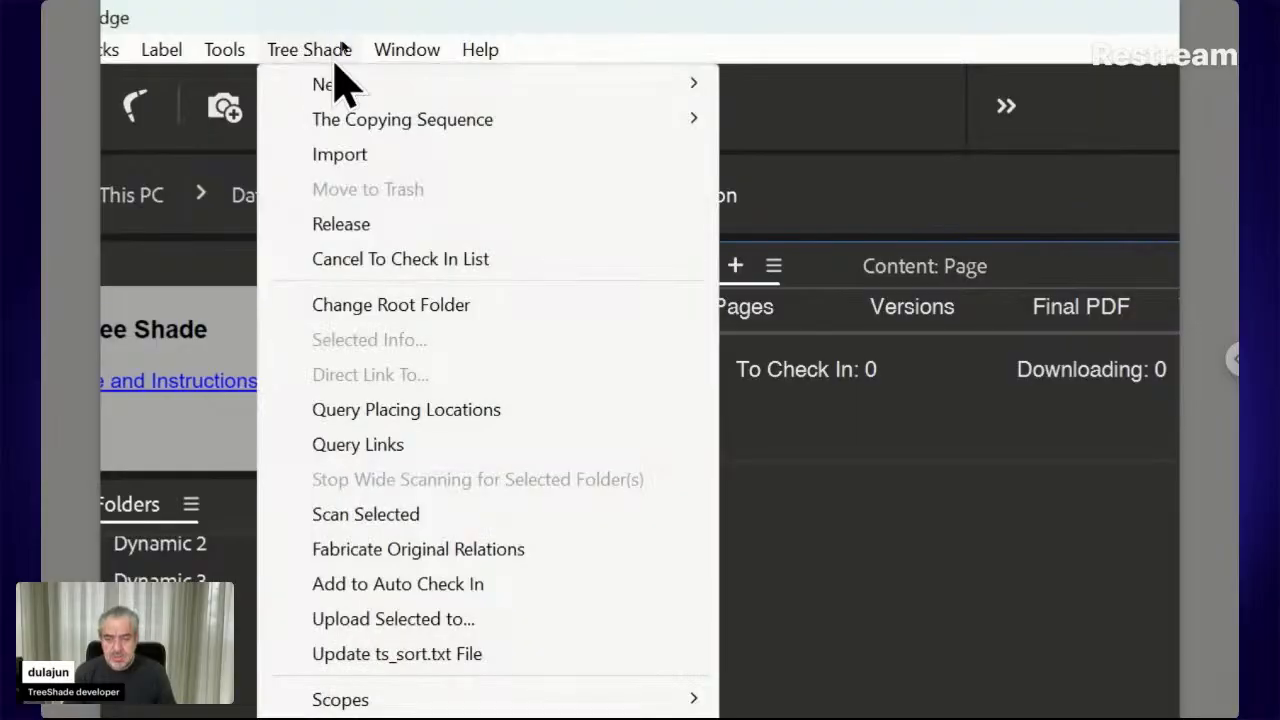
mouse_move(390, 97)
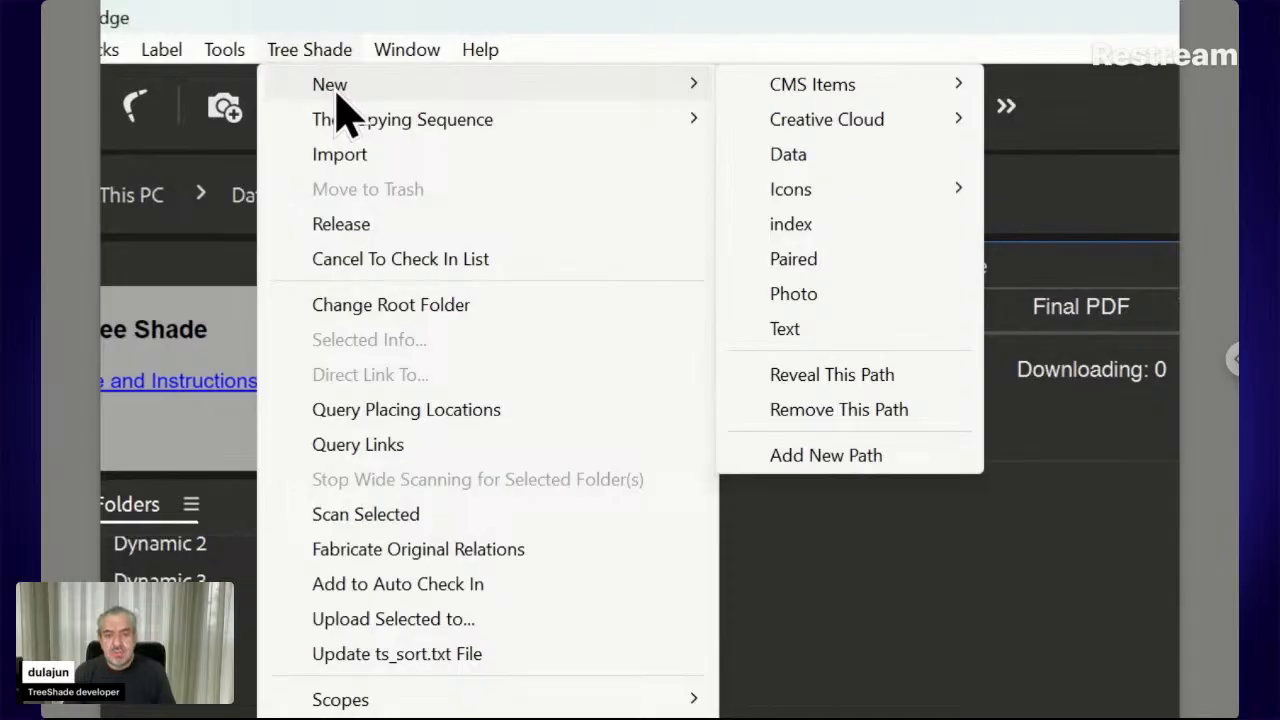
mouse_move(750, 92)
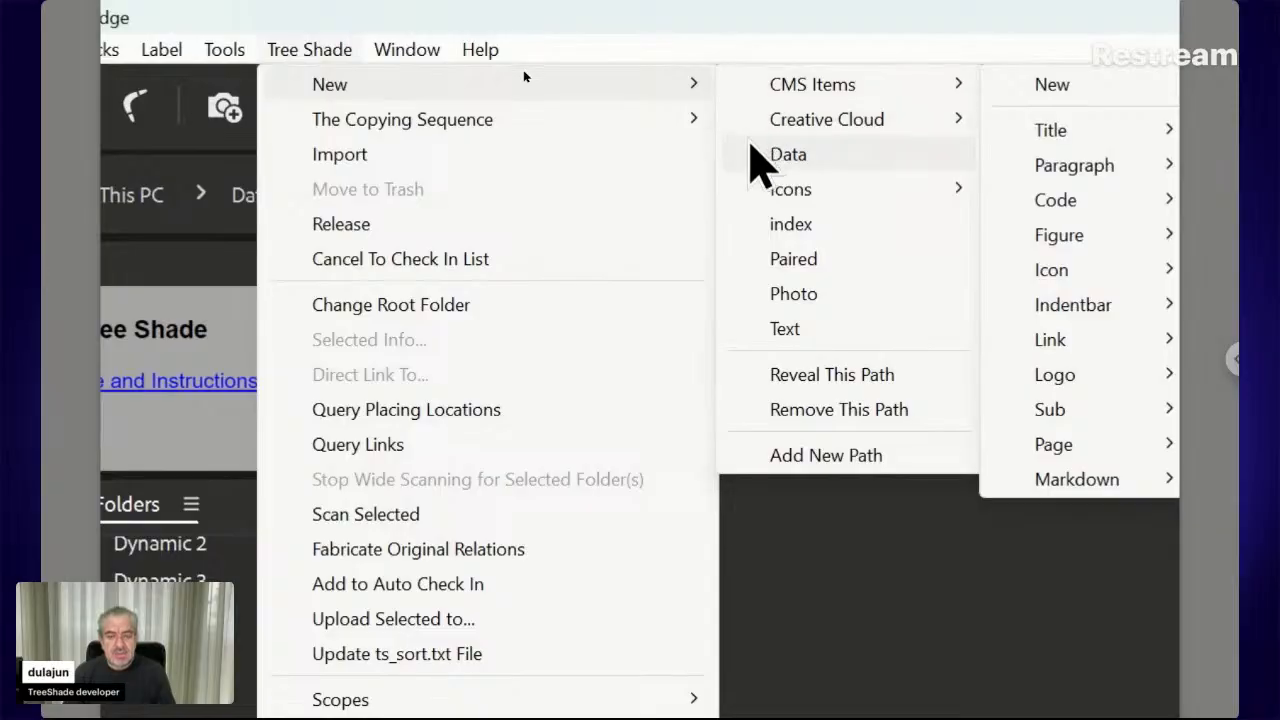
mouse_move(750, 132)
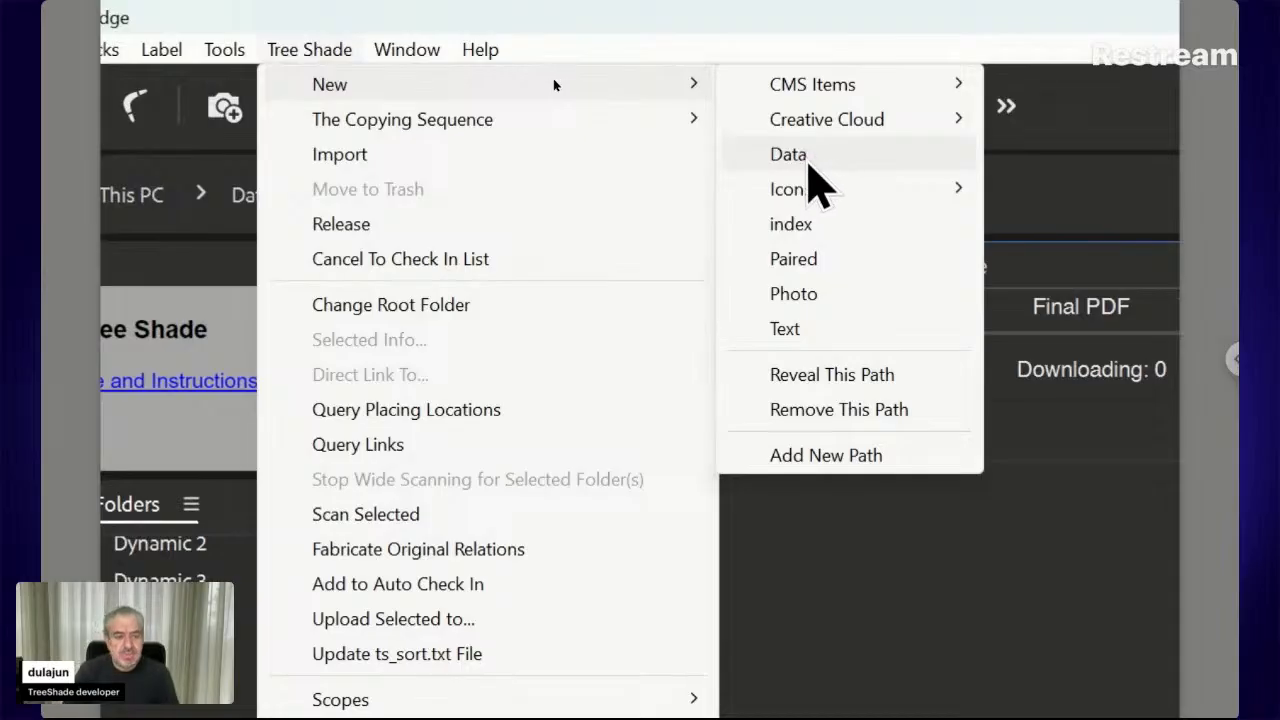
click(808, 163)
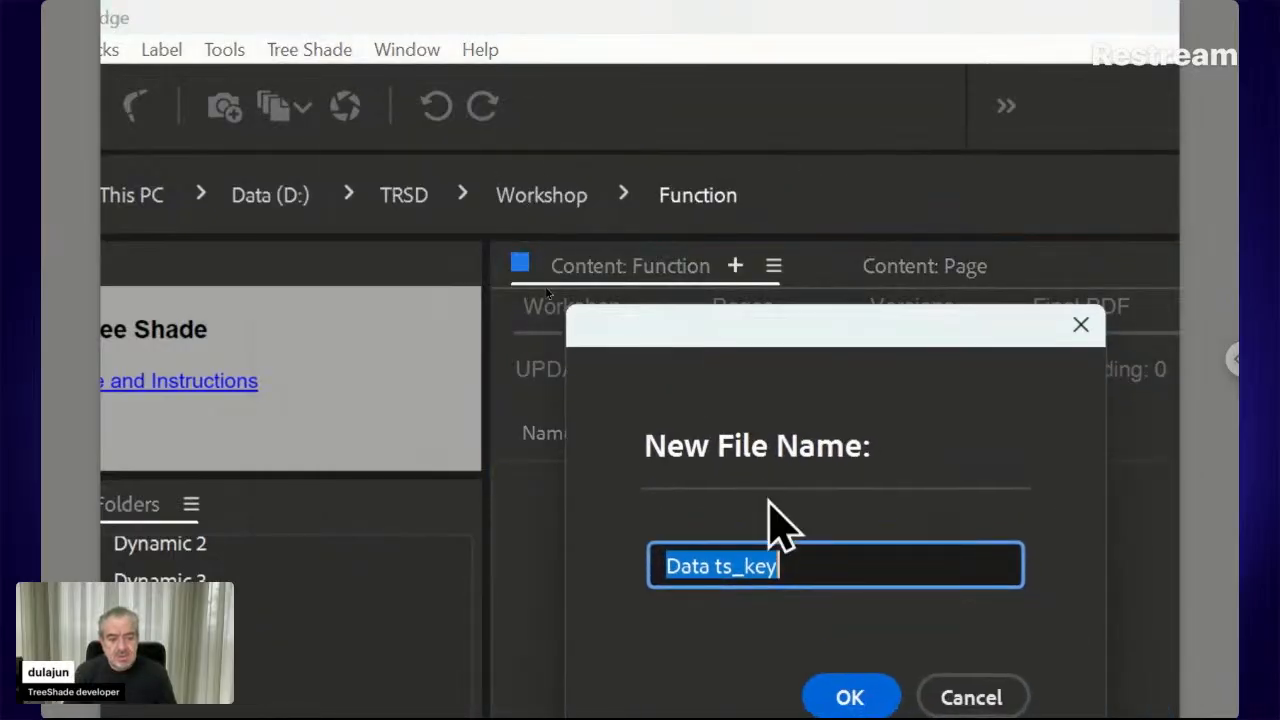
click(716, 566)
double_click(771, 566)
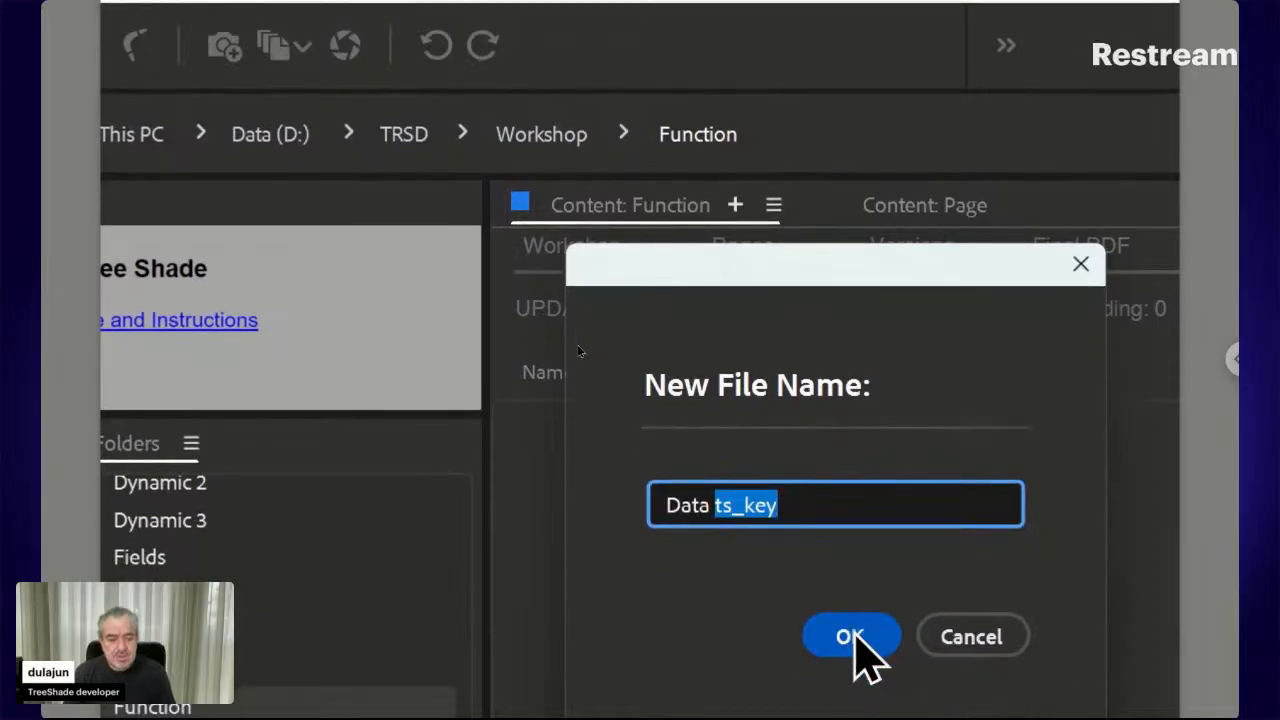
click(853, 637)
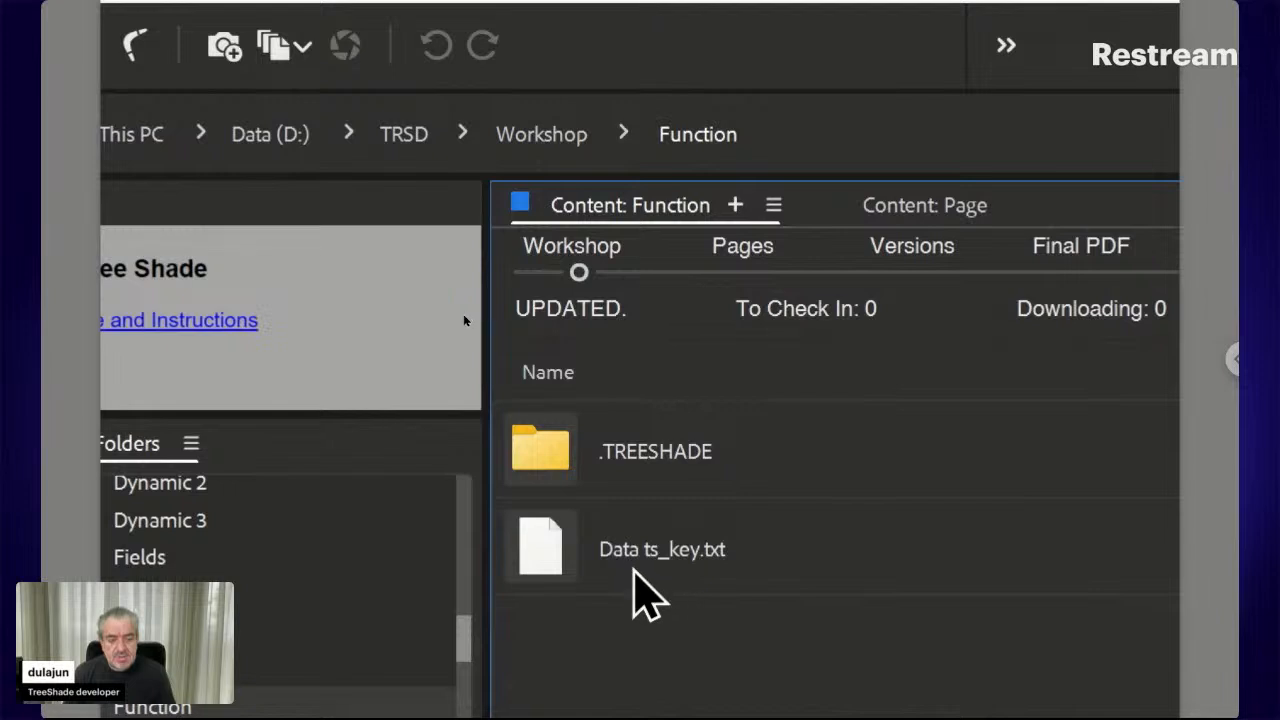
Open Data ts_key.txt's online form, the Auto Design Templates Function page (9.4.1), in the browser
click(553, 562)
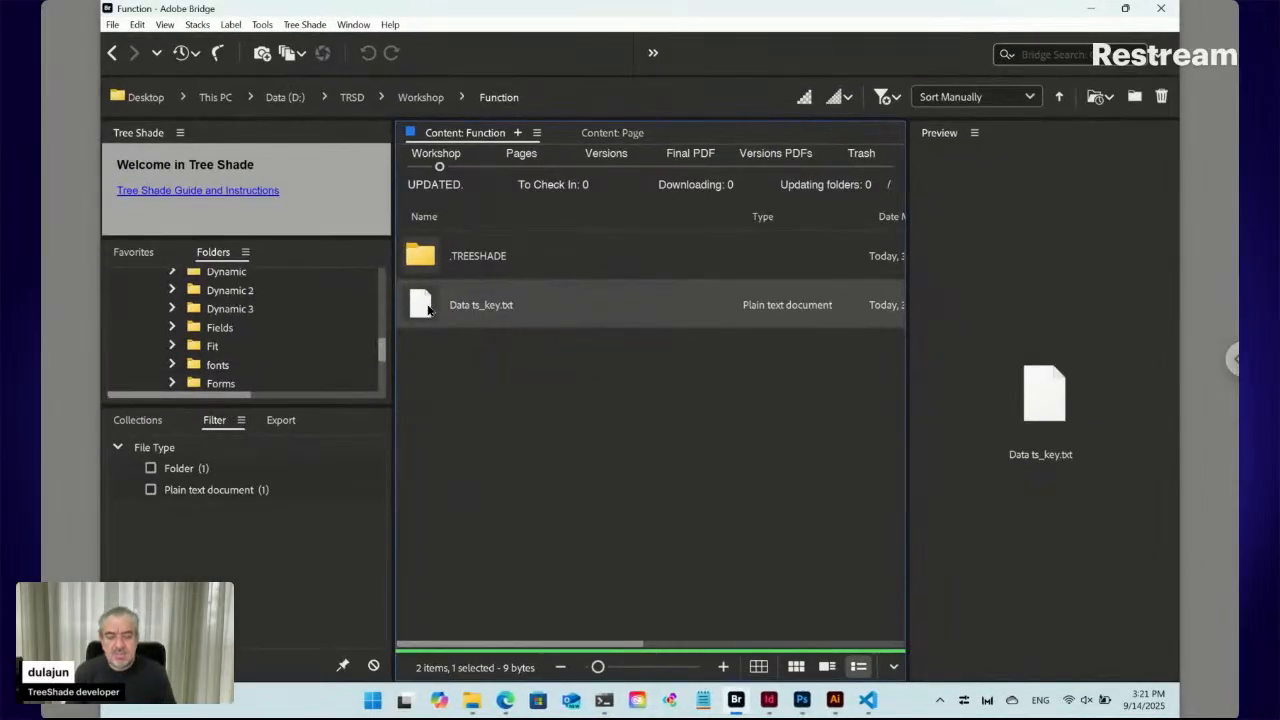
double_click(428, 310)
click(662, 404)
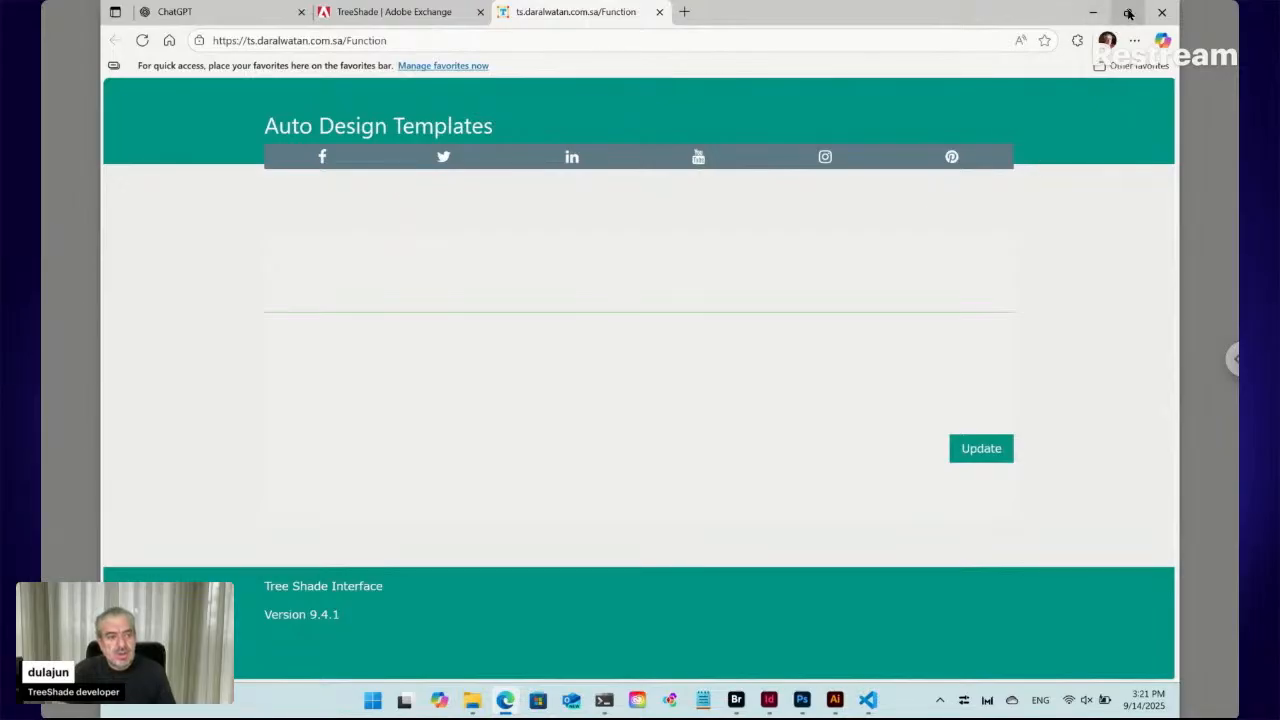
Snap the browser to the left half of the screen beside Bridge
mouse_move(1128, 13)
click(1033, 80)
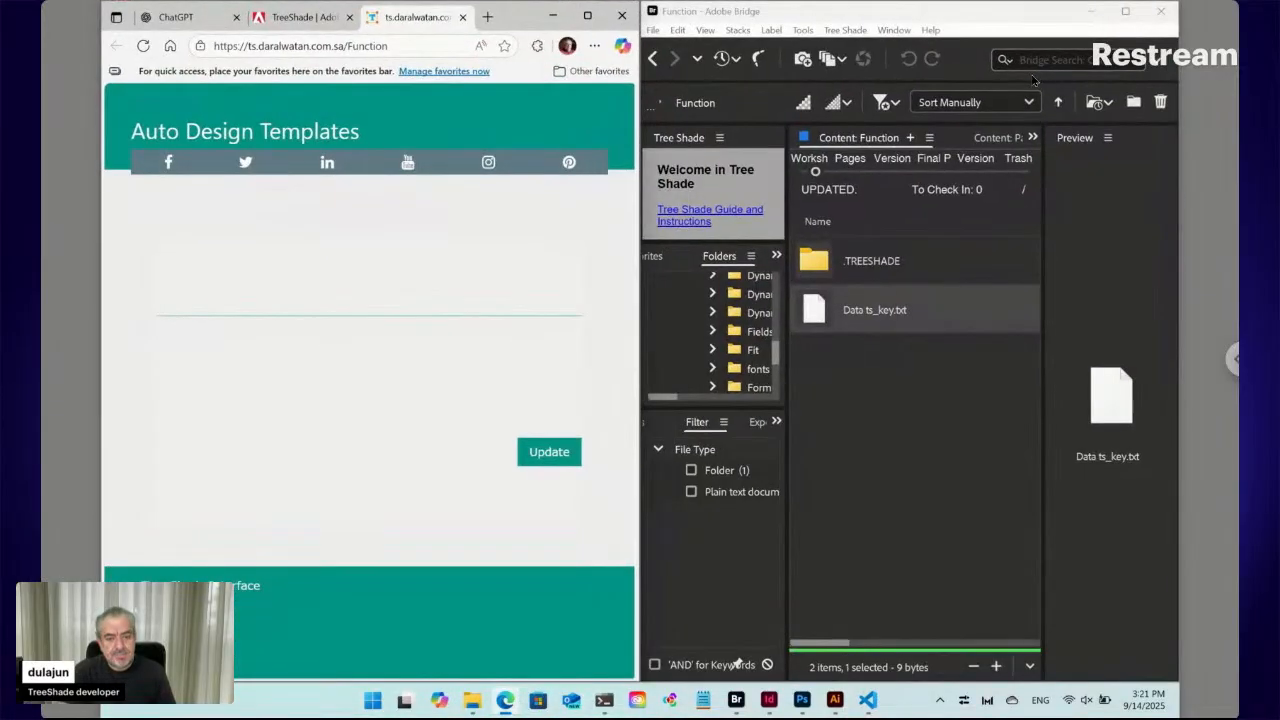
click(883, 378)
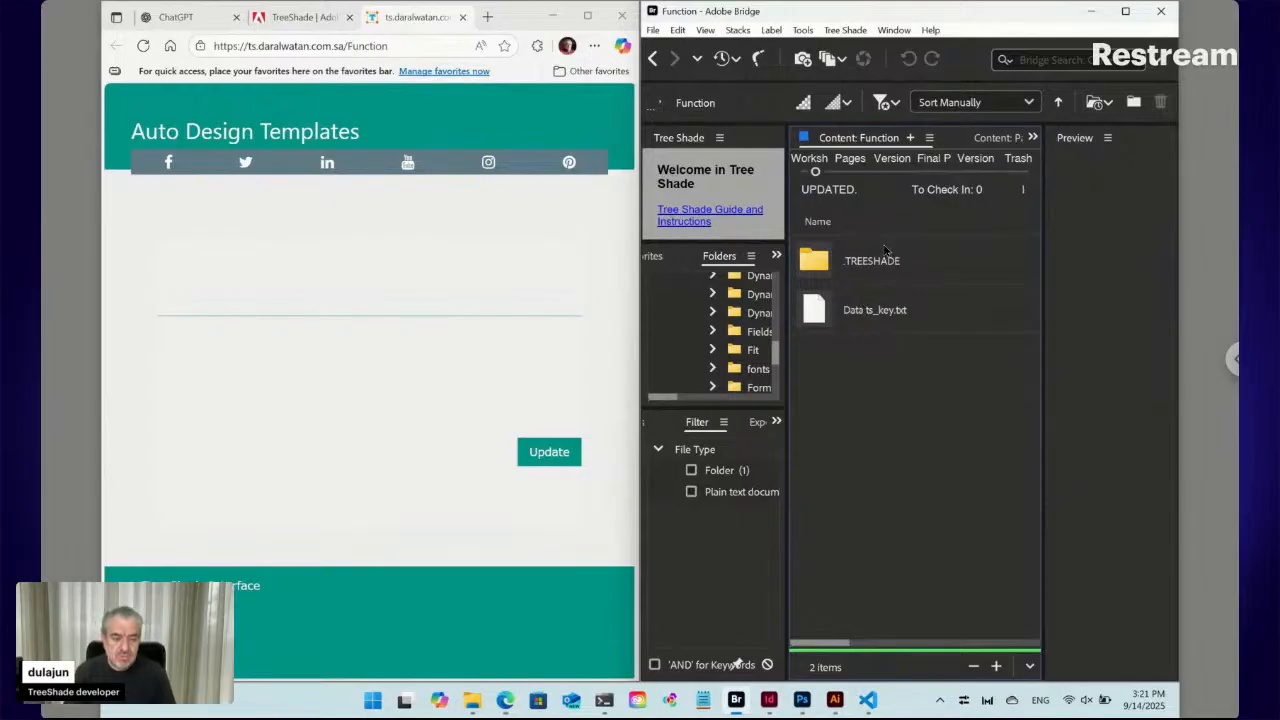
Add a Photo.jpg file via Tree Shade > New > Photo and reload the form
click(848, 31)
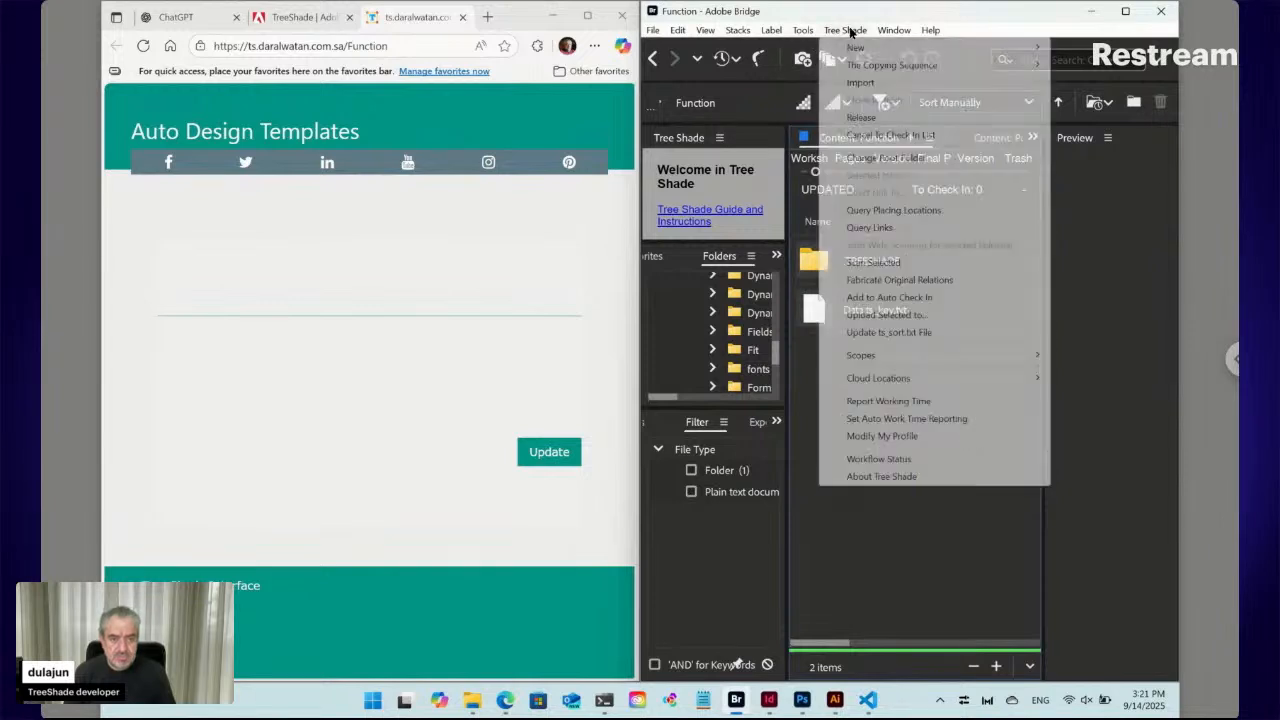
mouse_move(853, 47)
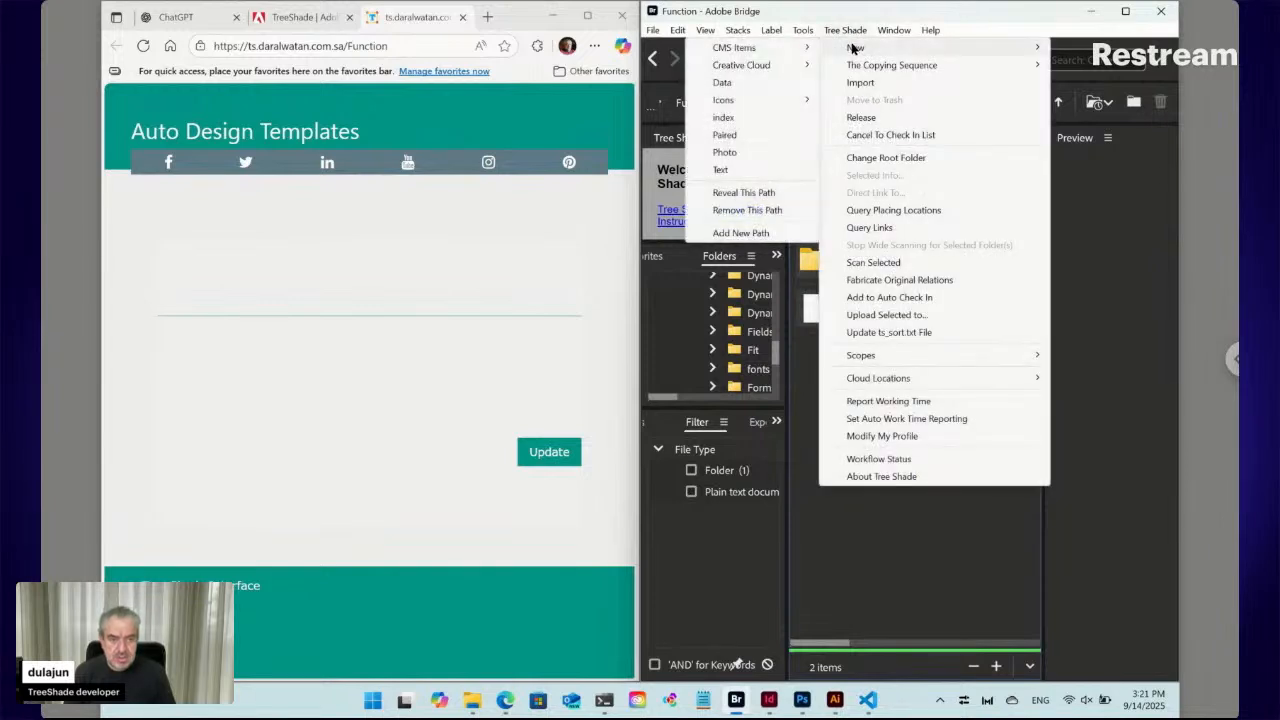
click(740, 153)
click(916, 415)
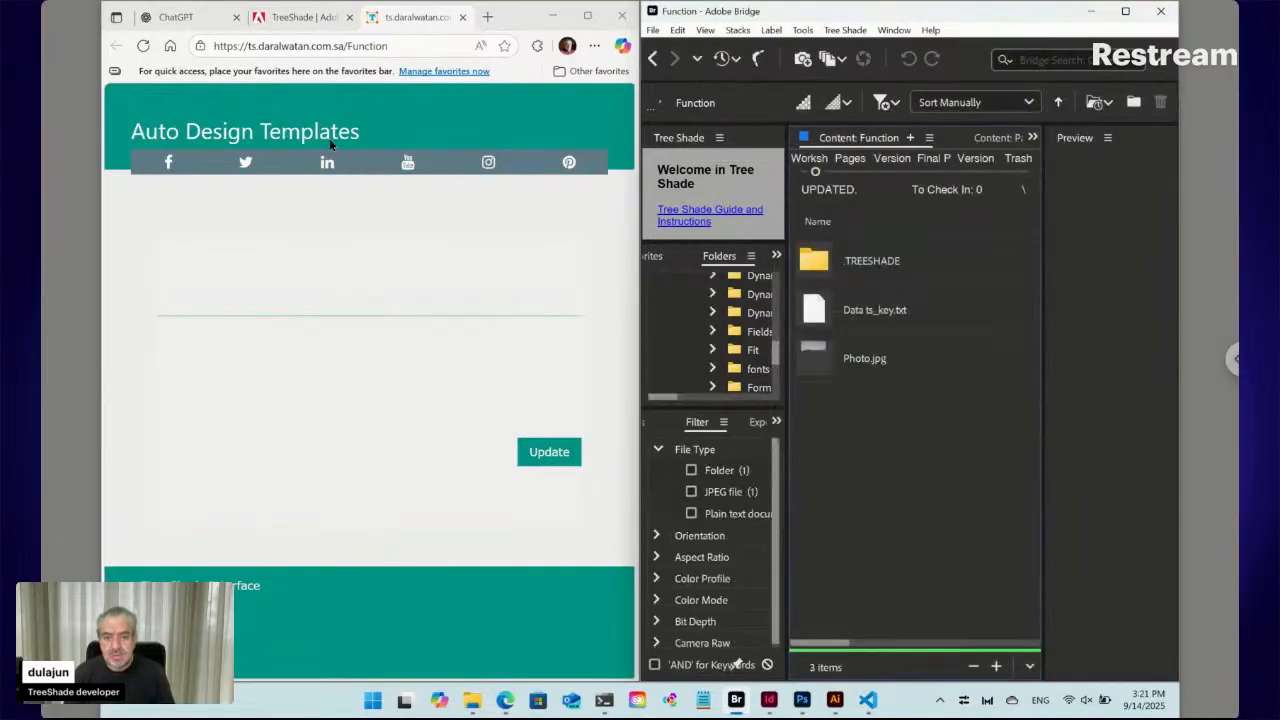
click(143, 46)
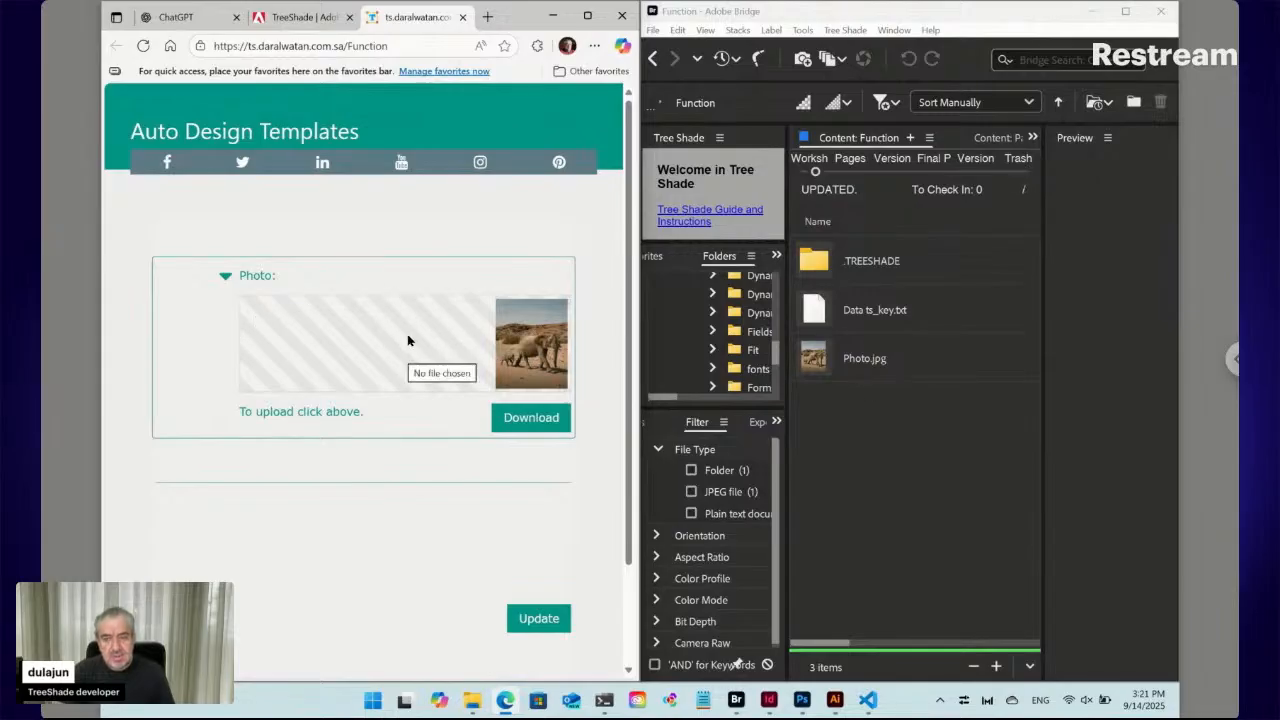
Upload the tablet-on-white-desk image from Downloads as the Photo and save the update
click(521, 332)
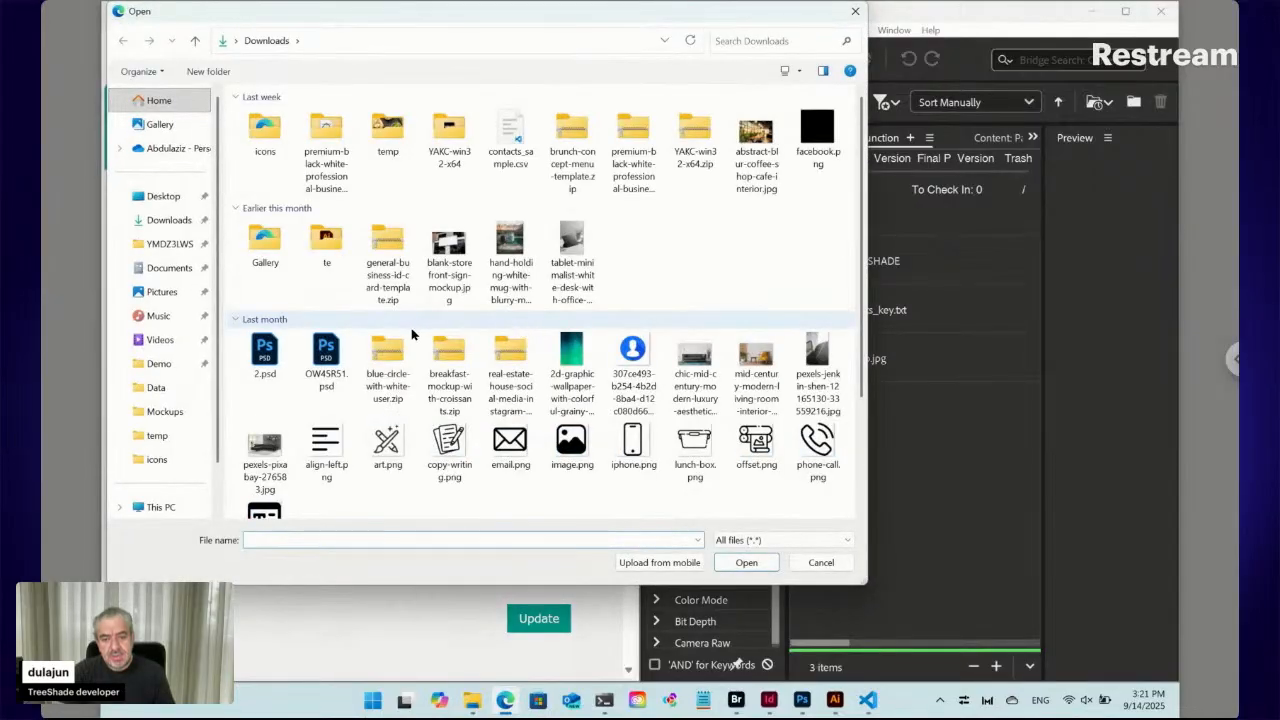
click(577, 263)
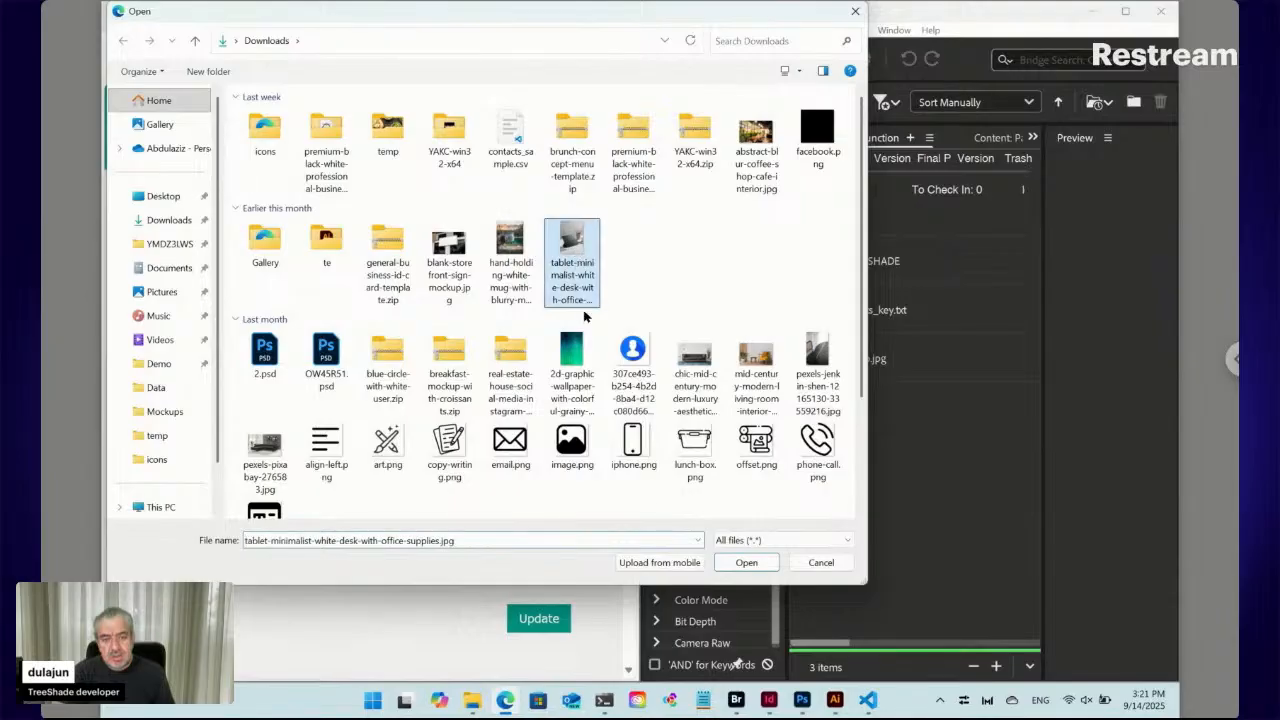
click(744, 561)
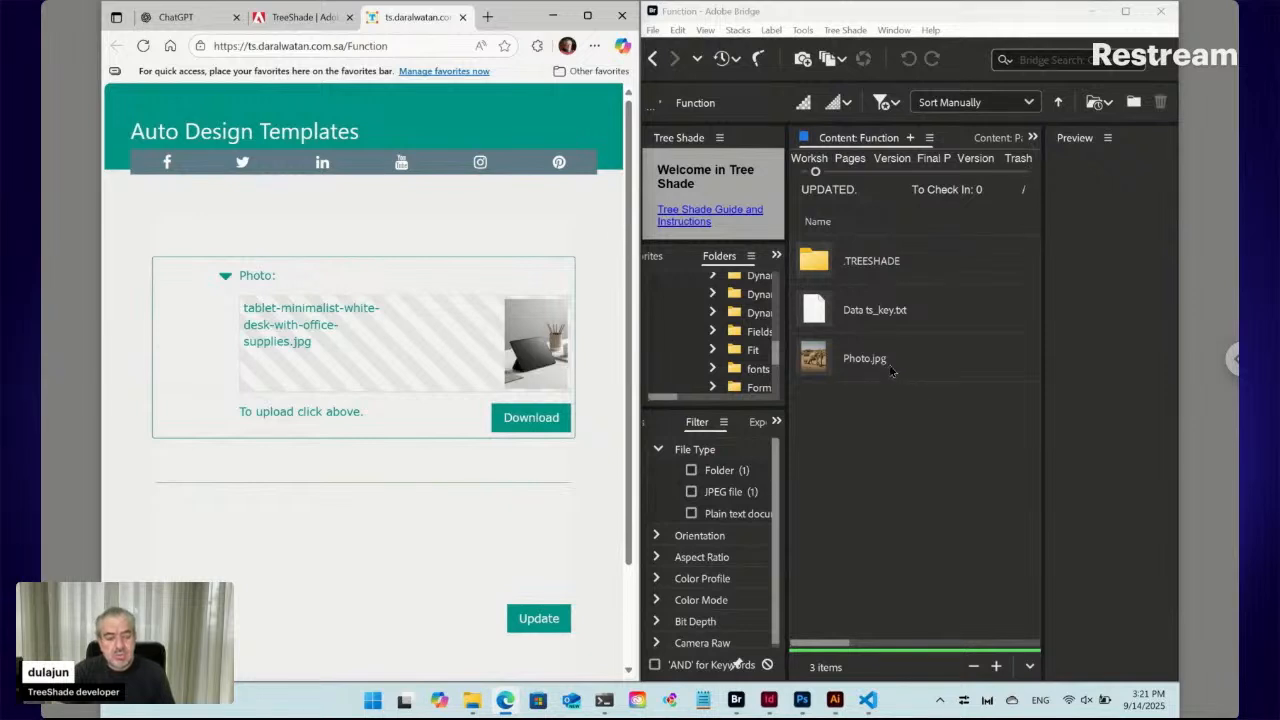
click(542, 622)
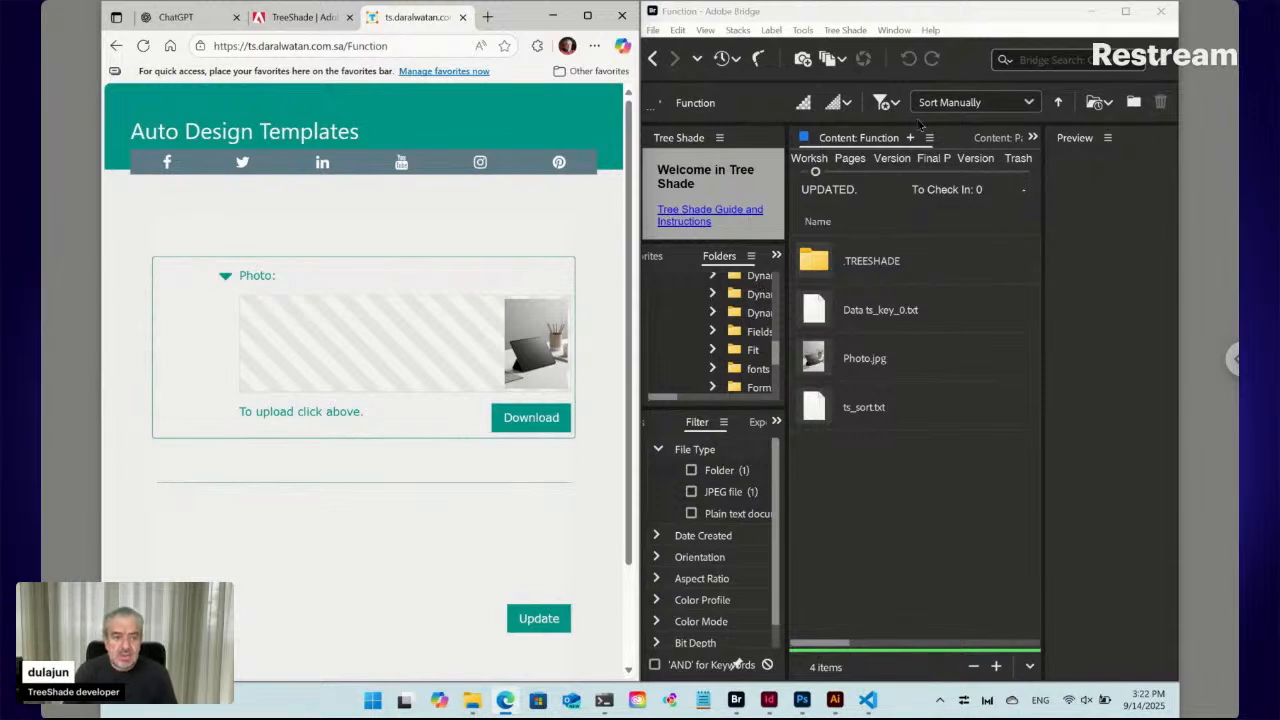
Create a text file named Employee Name and reload the form to show its 'Some Text' field
click(846, 30)
mouse_move(852, 48)
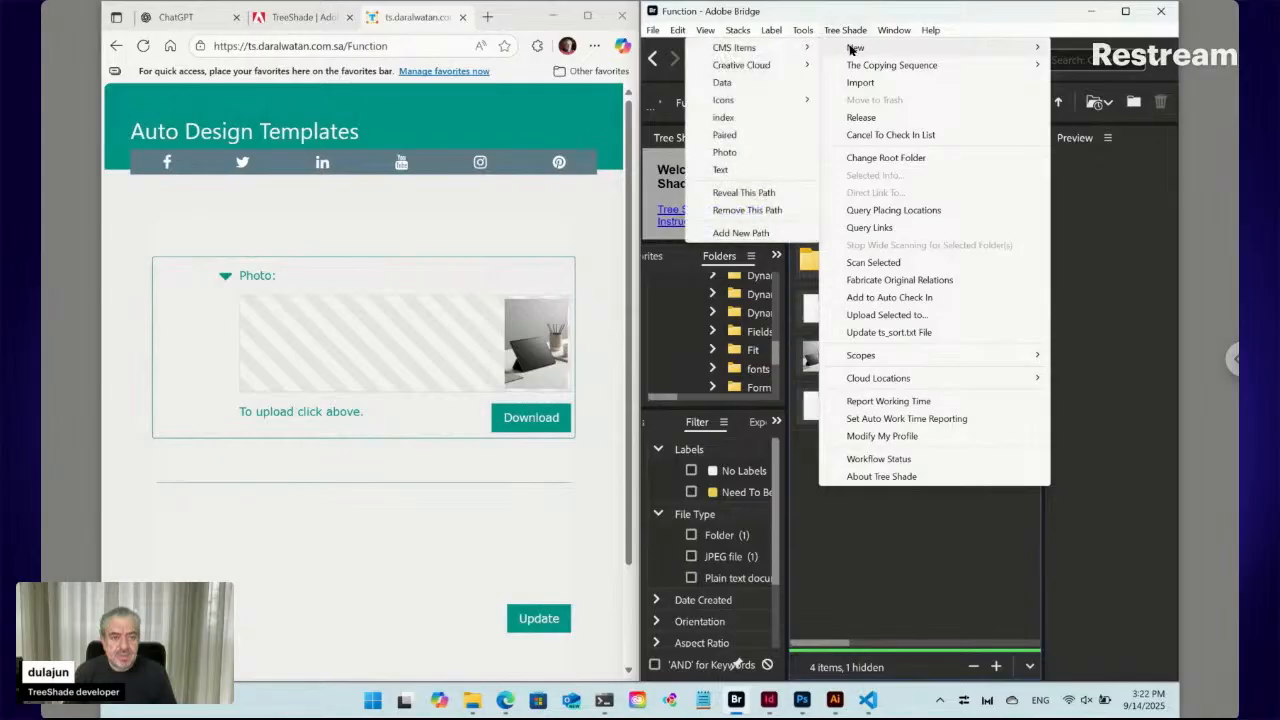
click(726, 170)
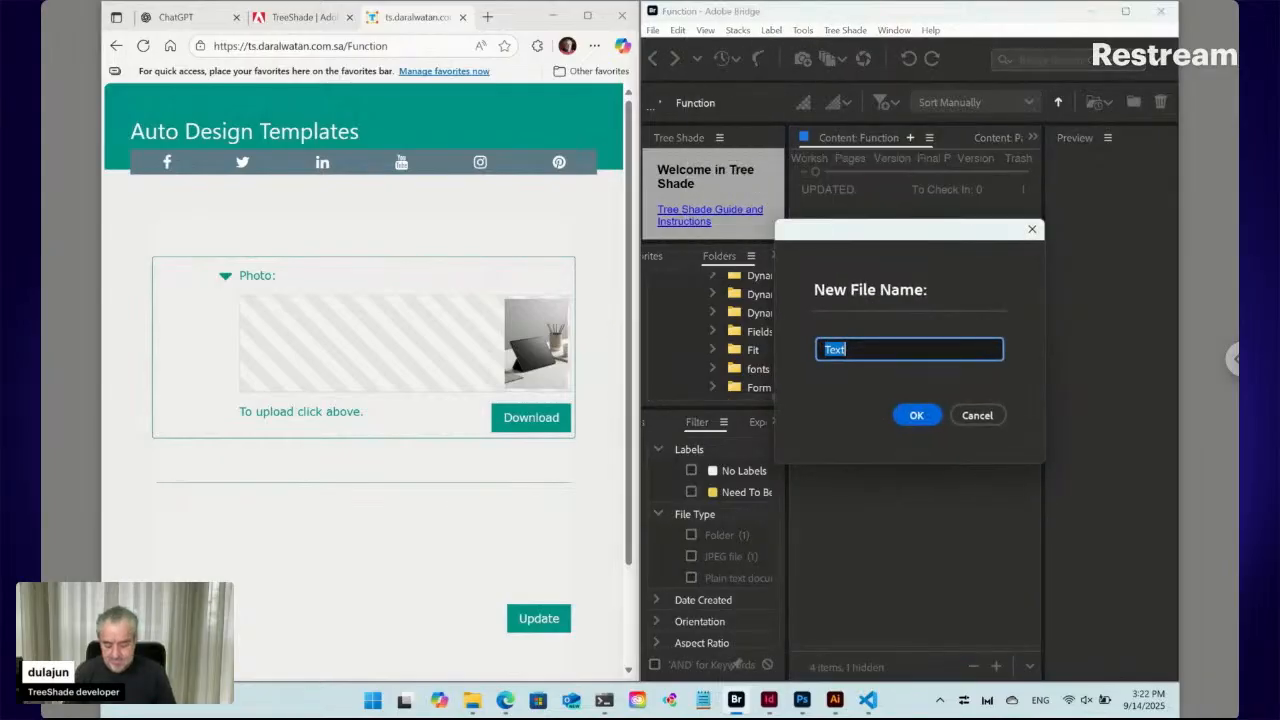
text(Employee)
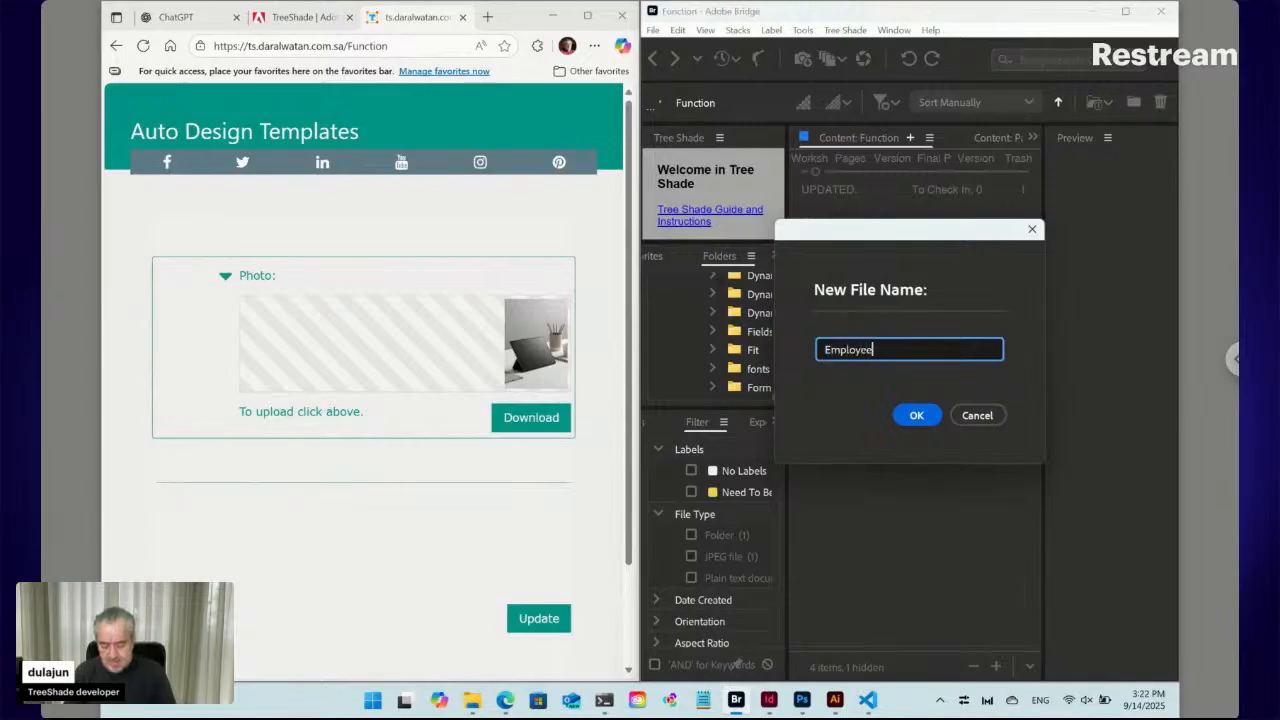
text( Name)
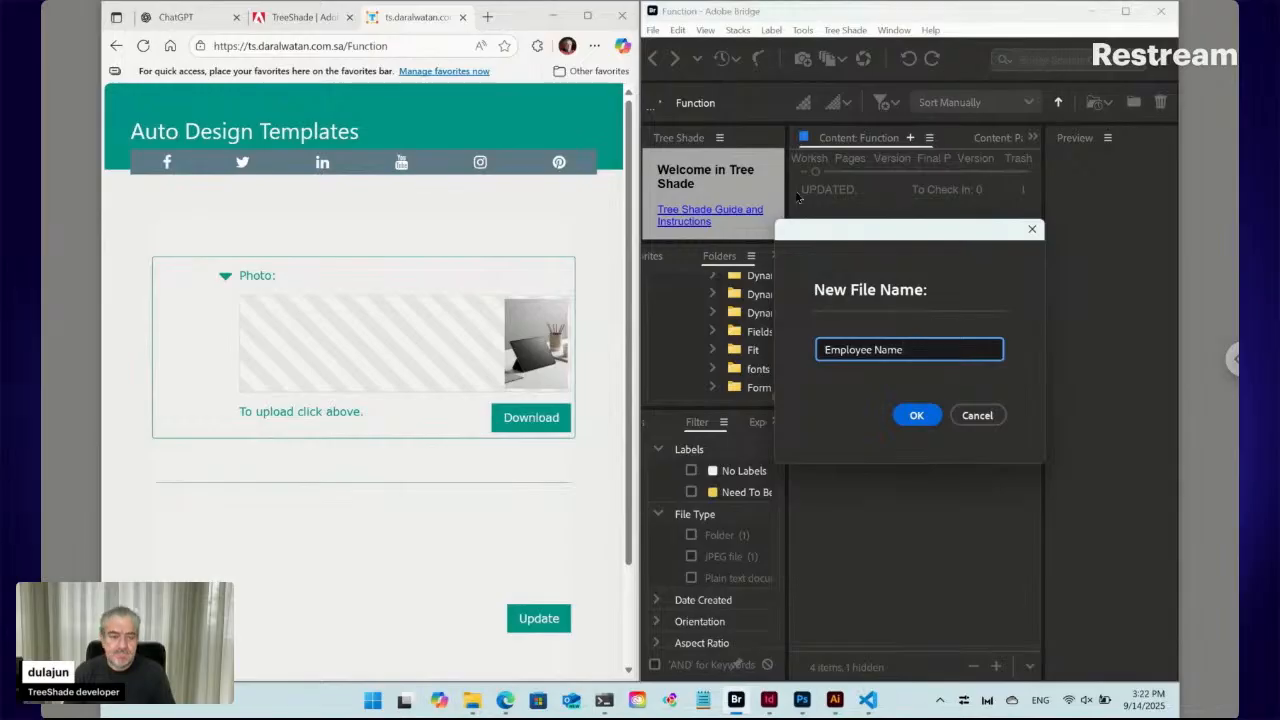
click(920, 416)
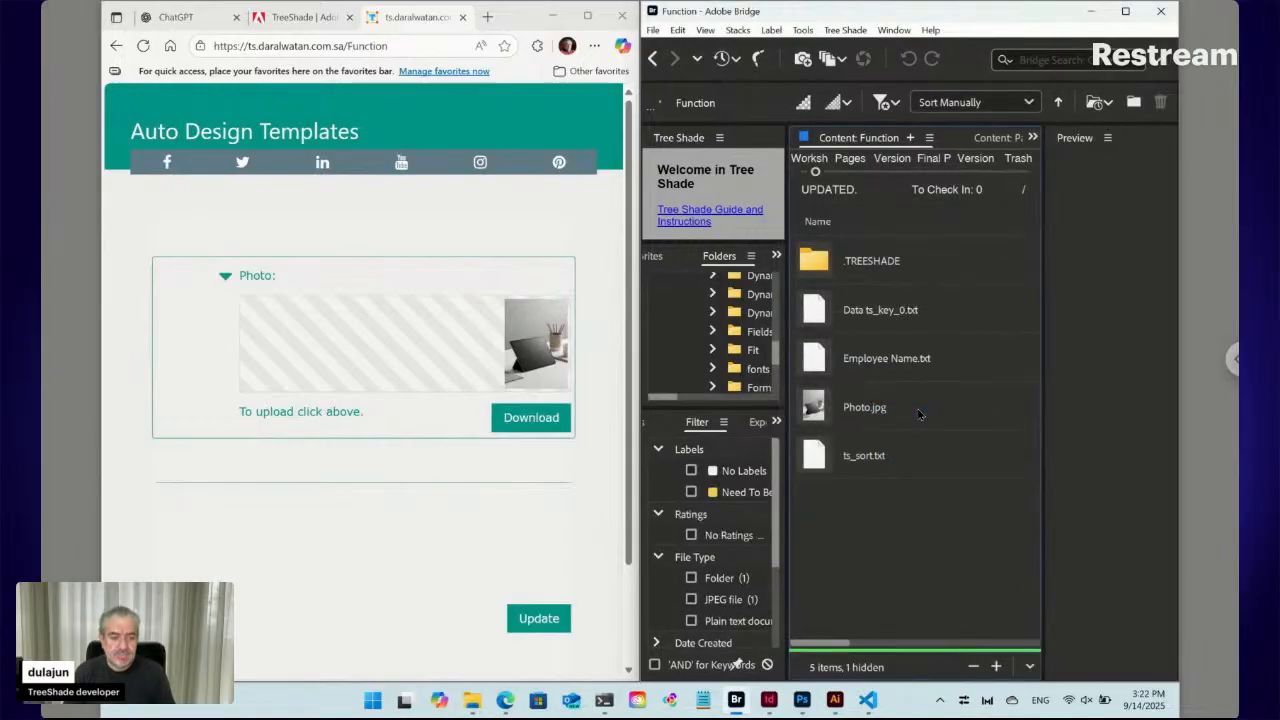
click(143, 46)
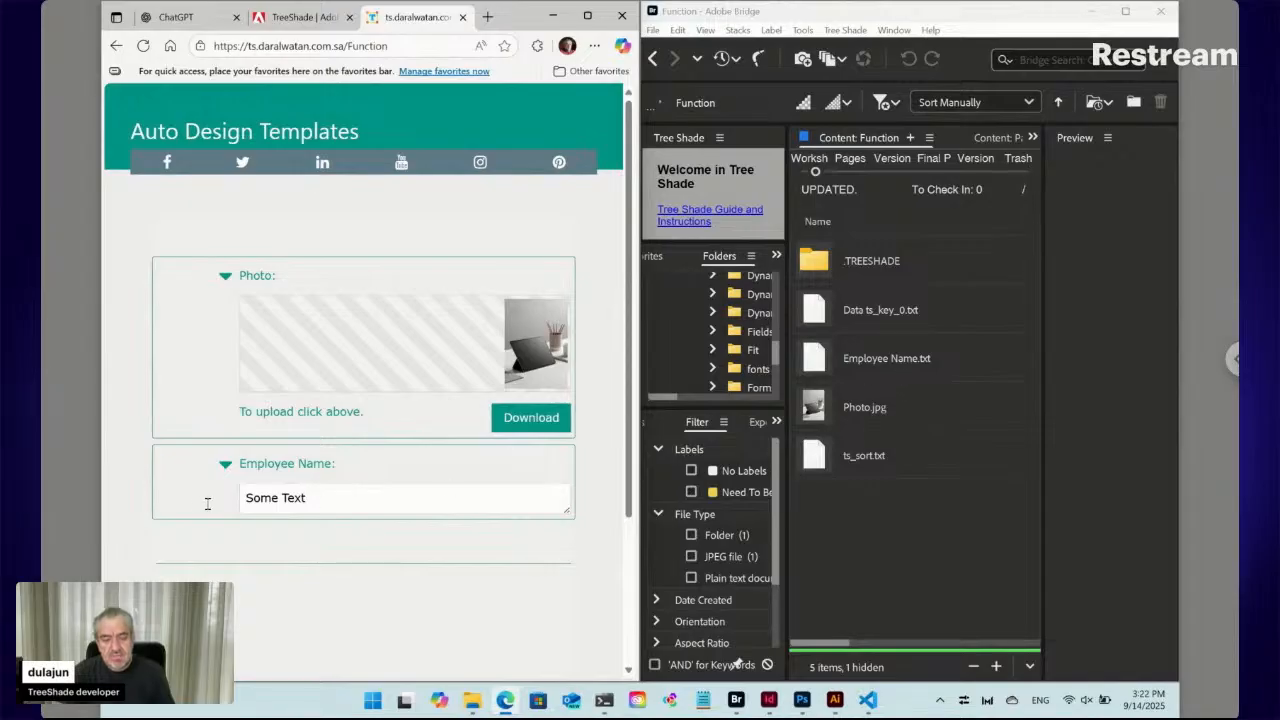
Replace the Employee Name text 'Some Text' with 'New content here' and save the update
click(273, 496)
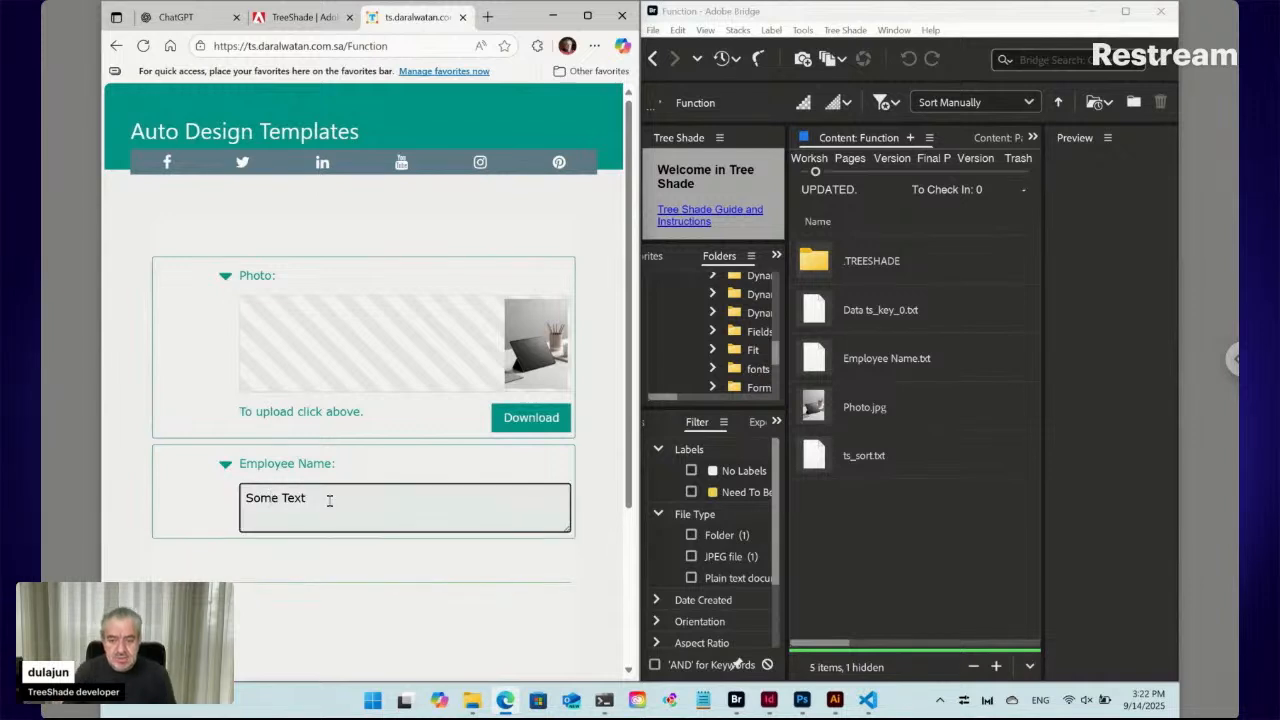
drag(329, 500, 211, 500)
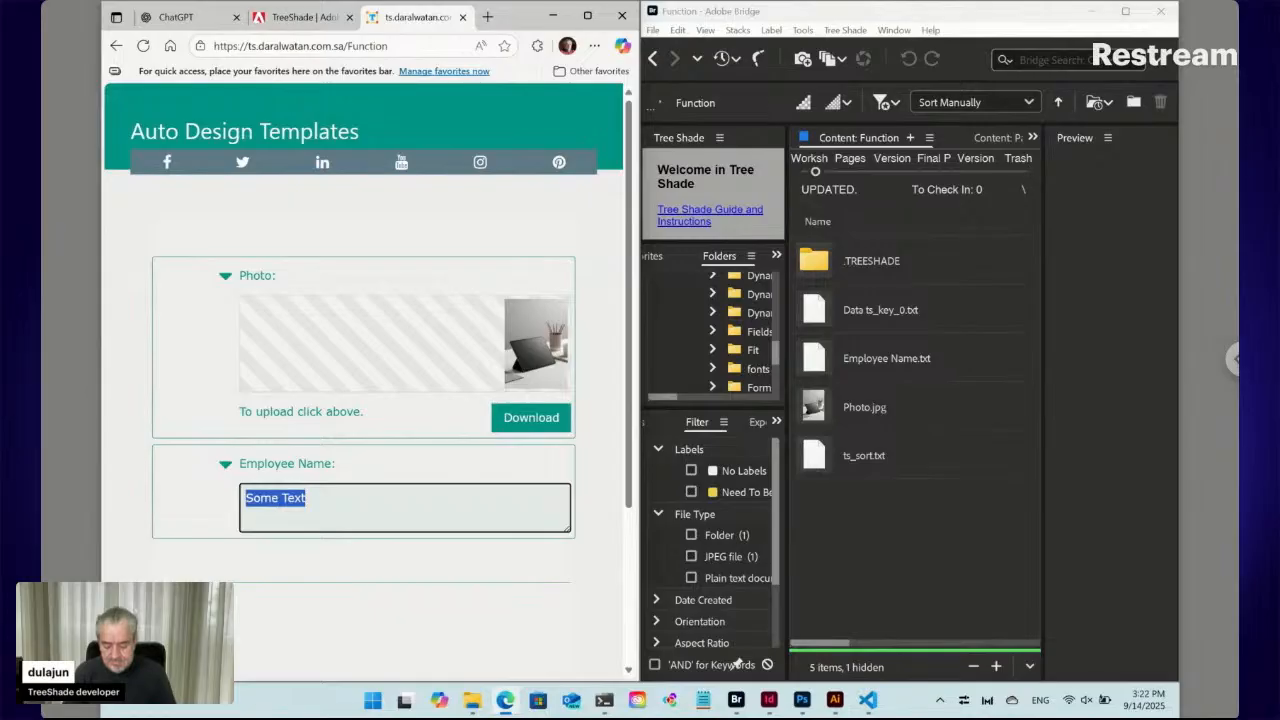
text(New content here)
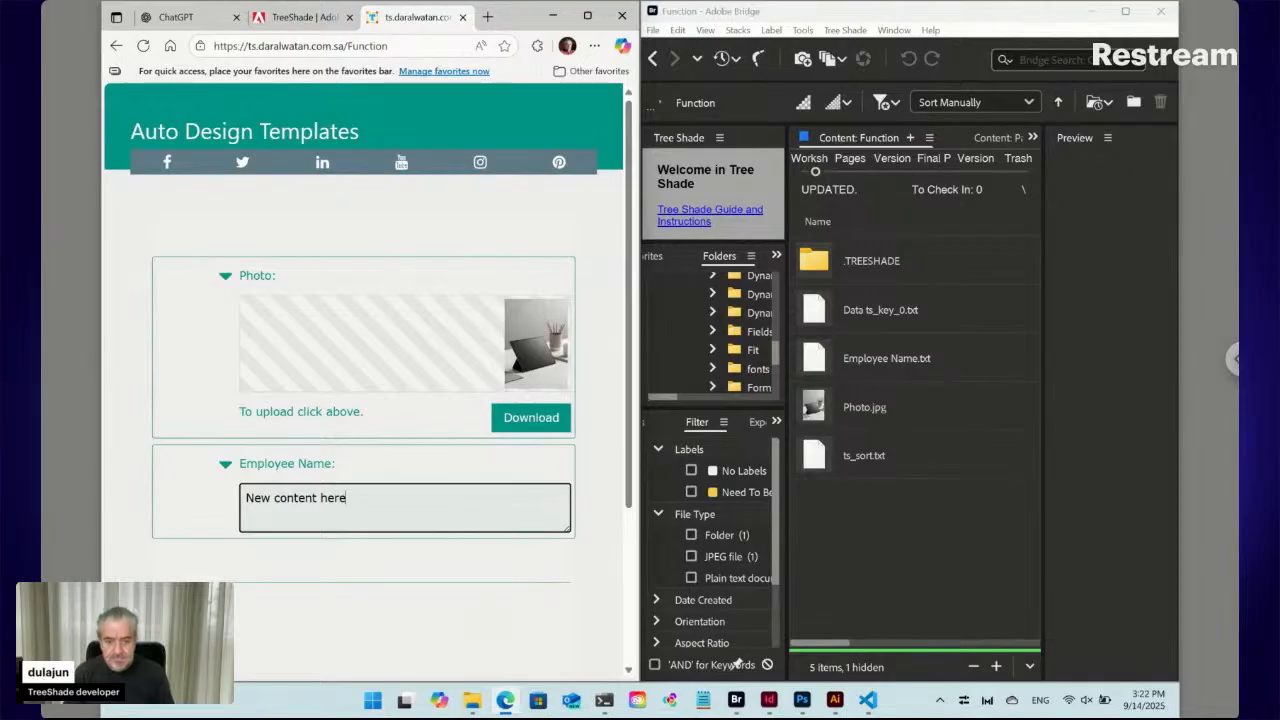
scroll(587, 596, down, 2)
click(540, 494)
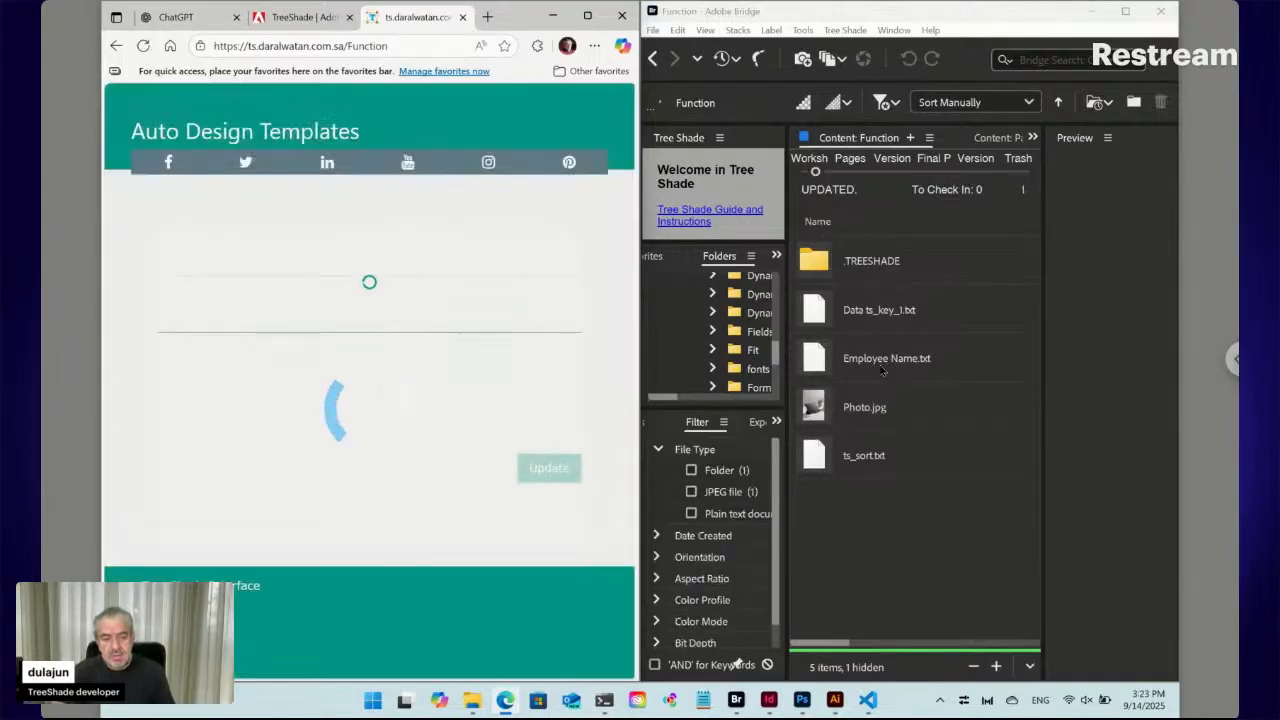
click(884, 368)
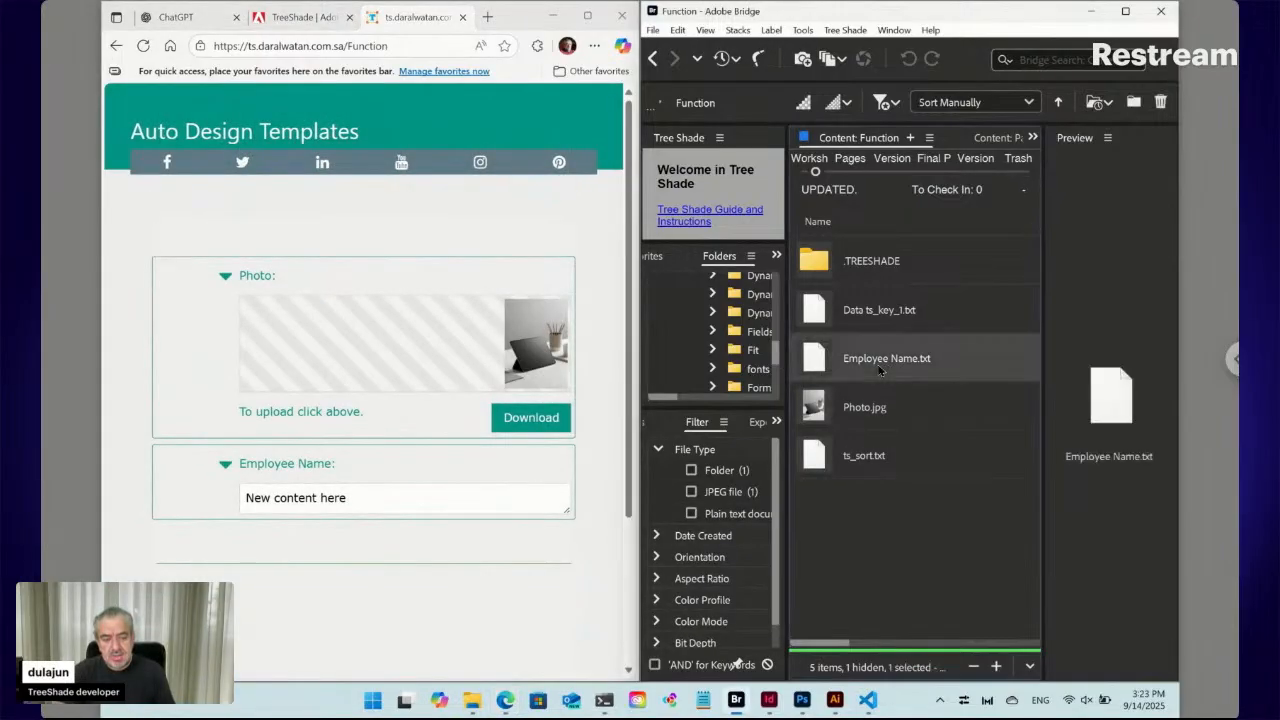
double_click(816, 361)
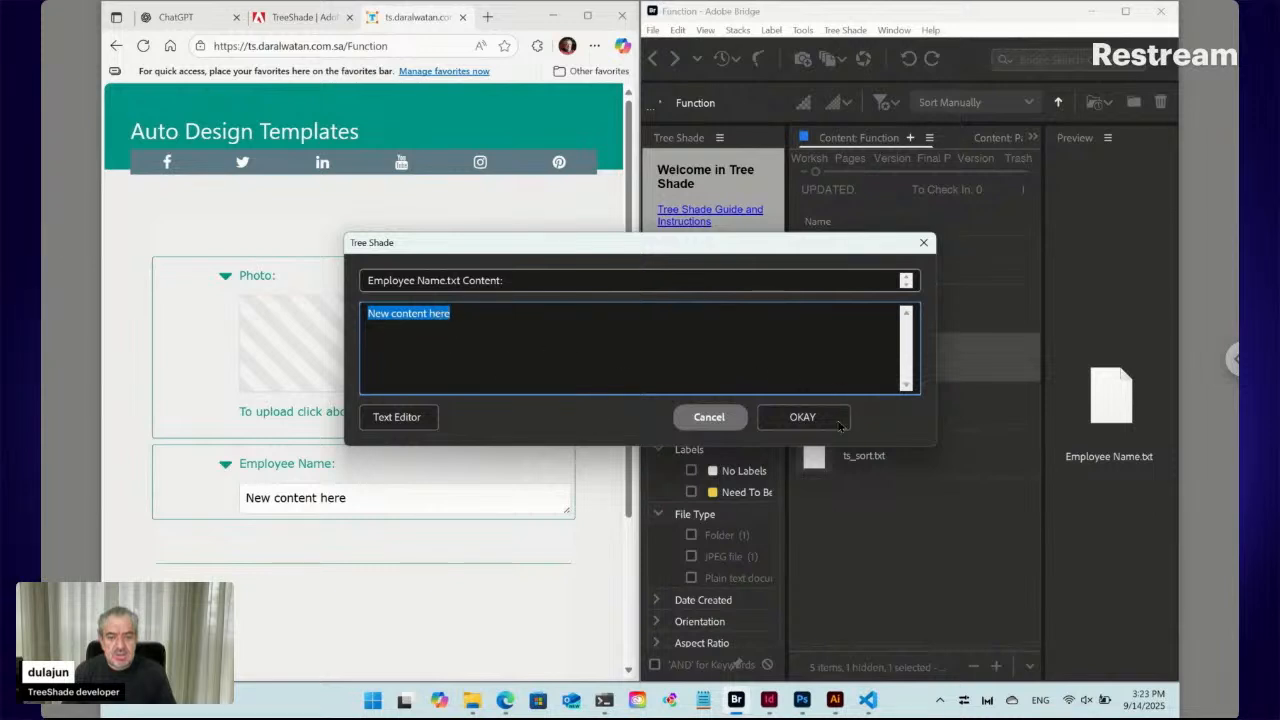
click(724, 418)
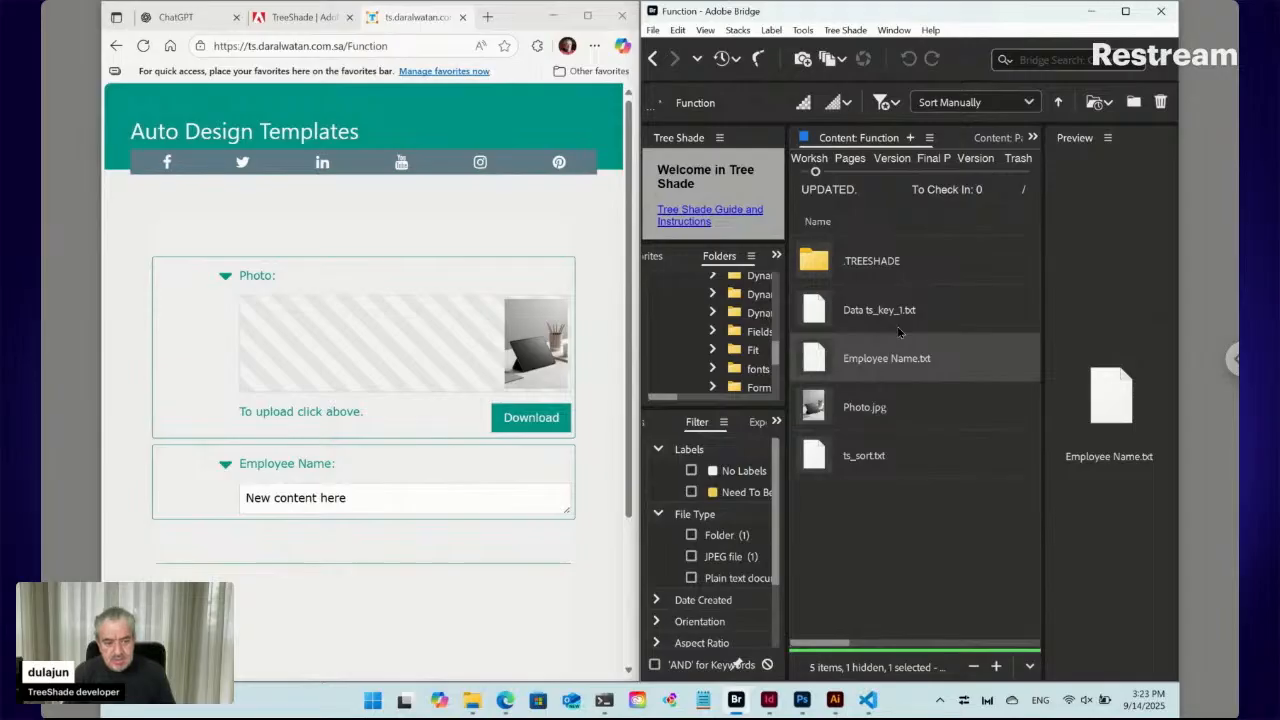
Create a folder named Employee in the Function folder, then select Employee Name.txt
key(ctrl+shift+n)
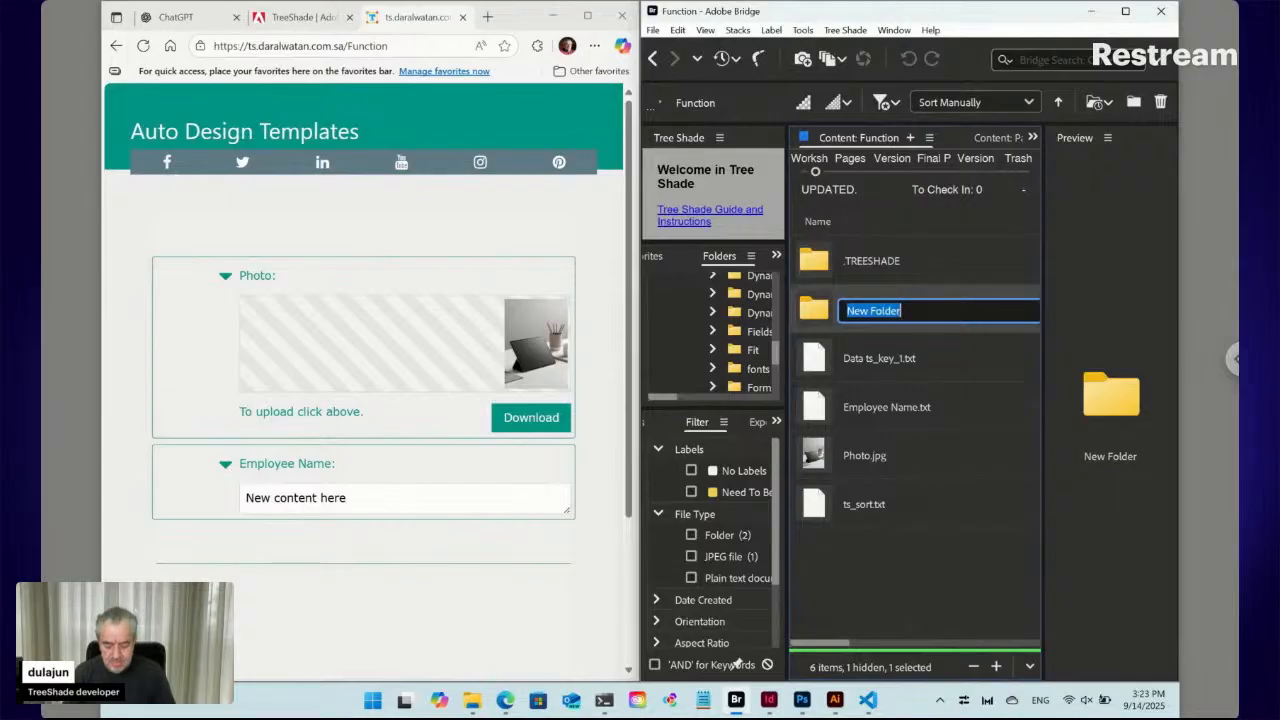
text(E)
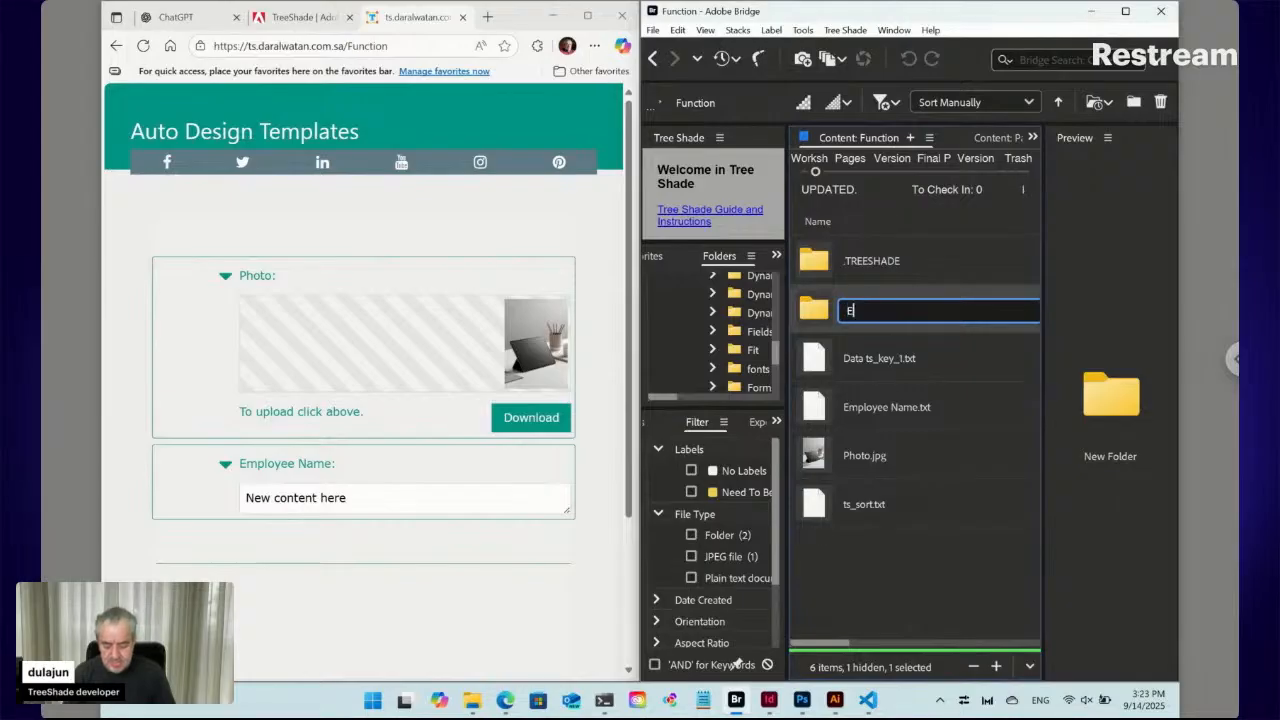
text(mployee)
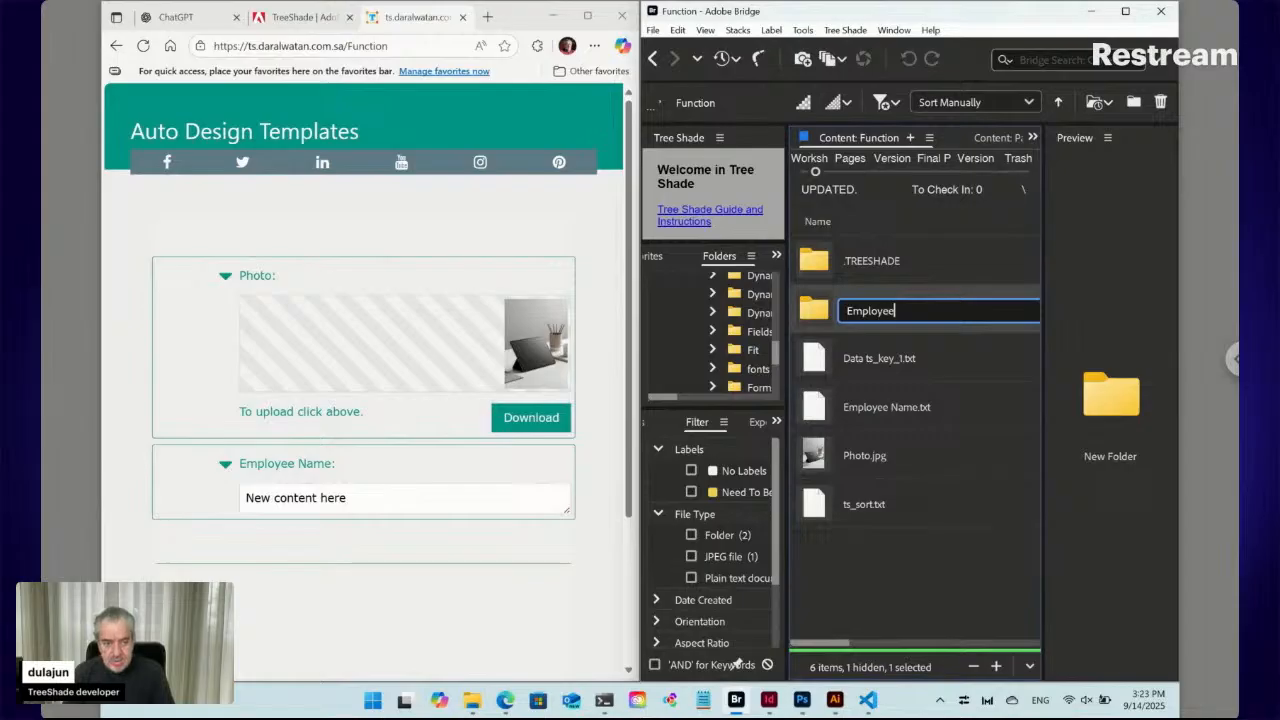
key(Return)
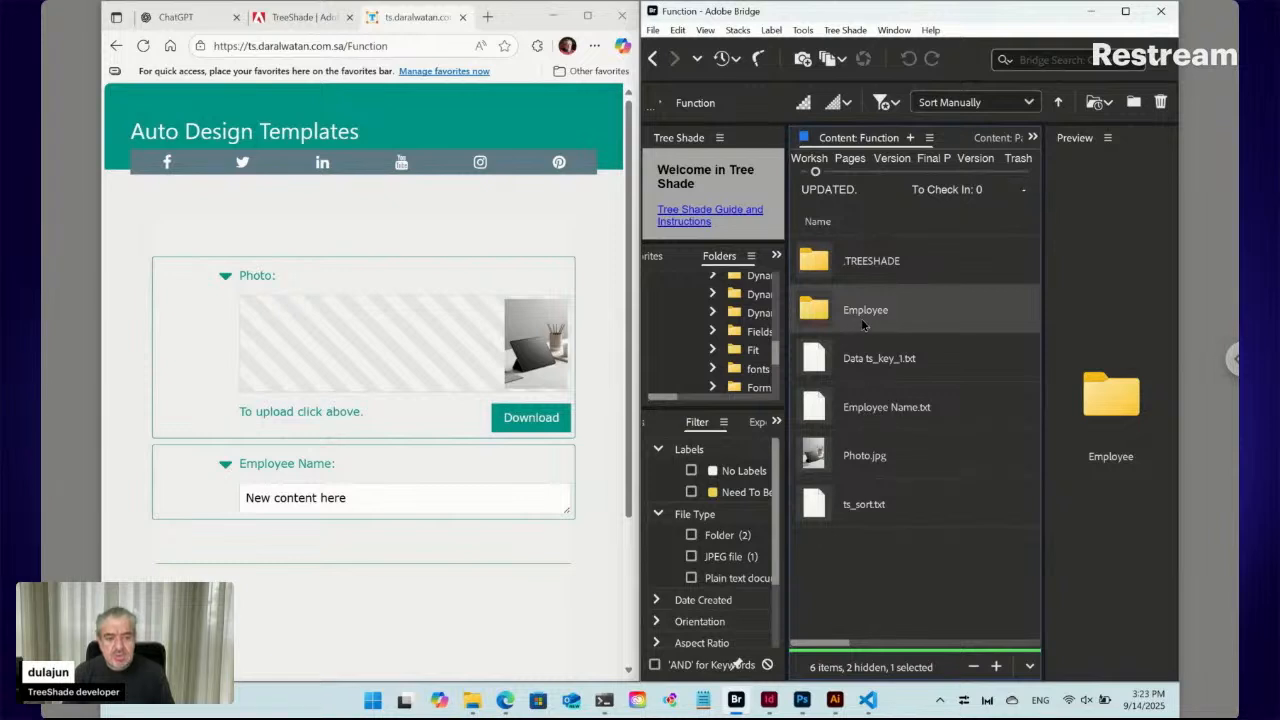
click(886, 417)
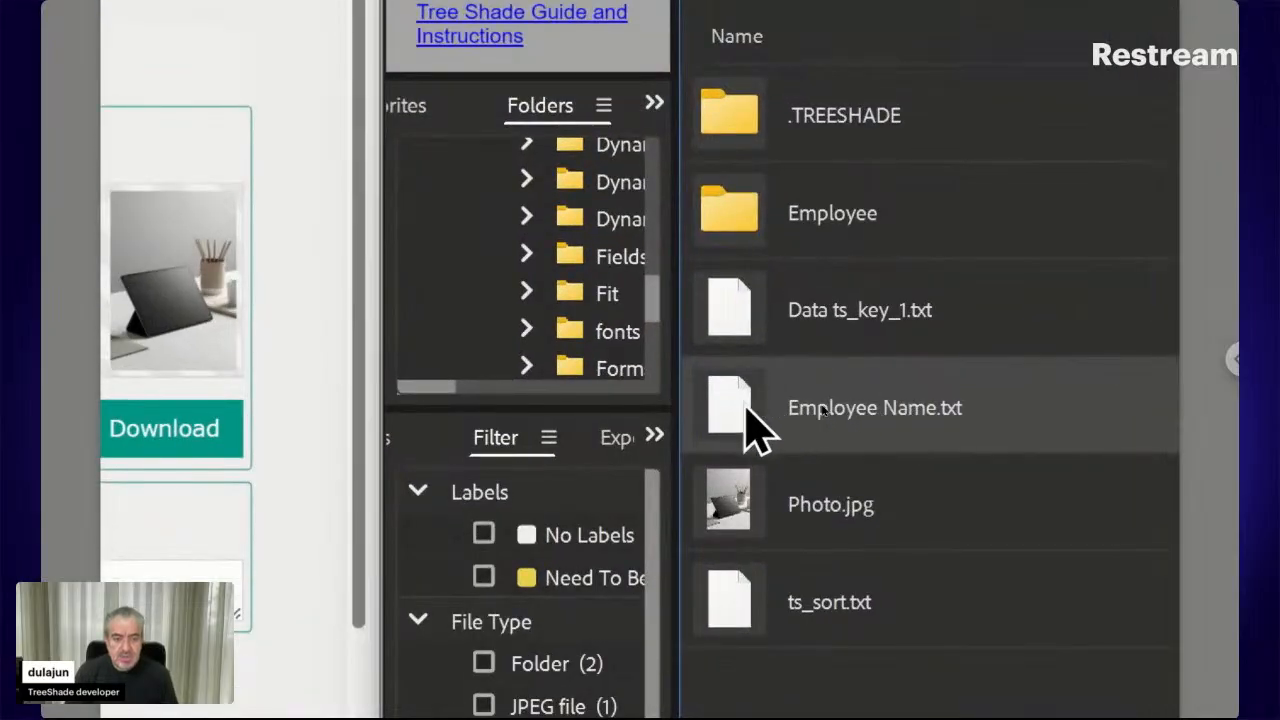
Move Employee Name.txt into the Employee folder, shortening its name to Name.txt
right_click(746, 412)
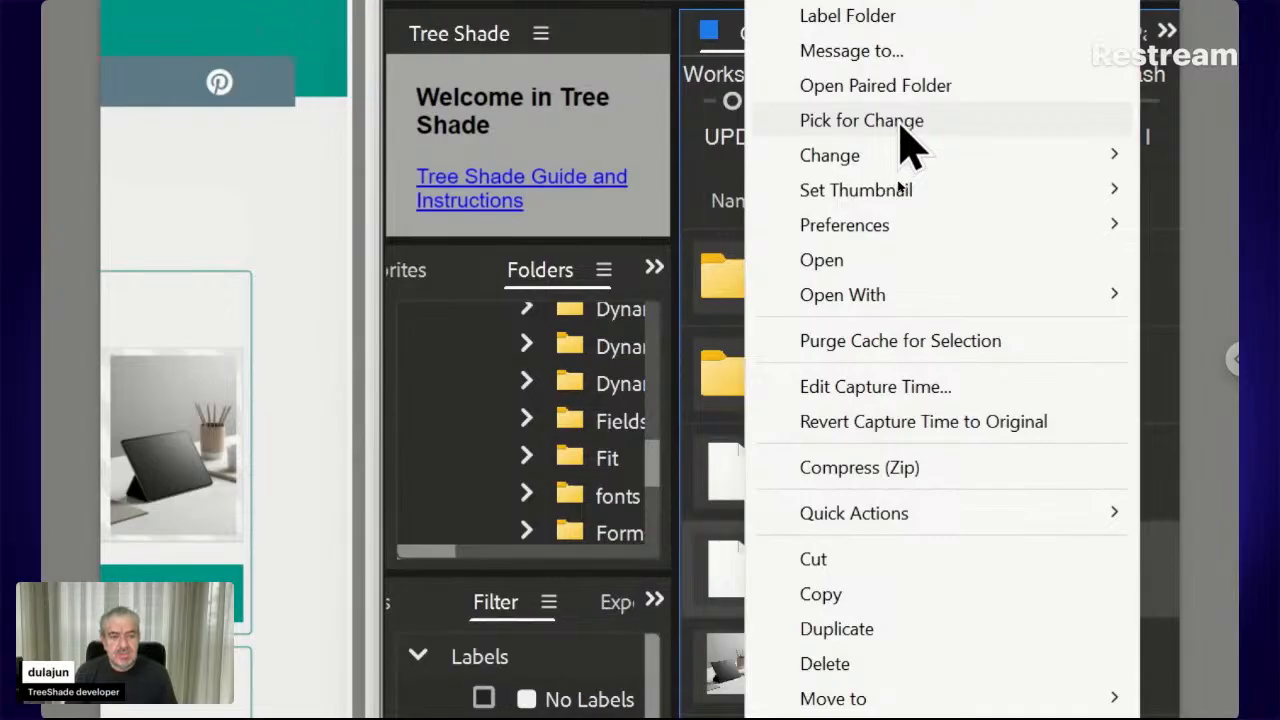
click(905, 140)
click(757, 400)
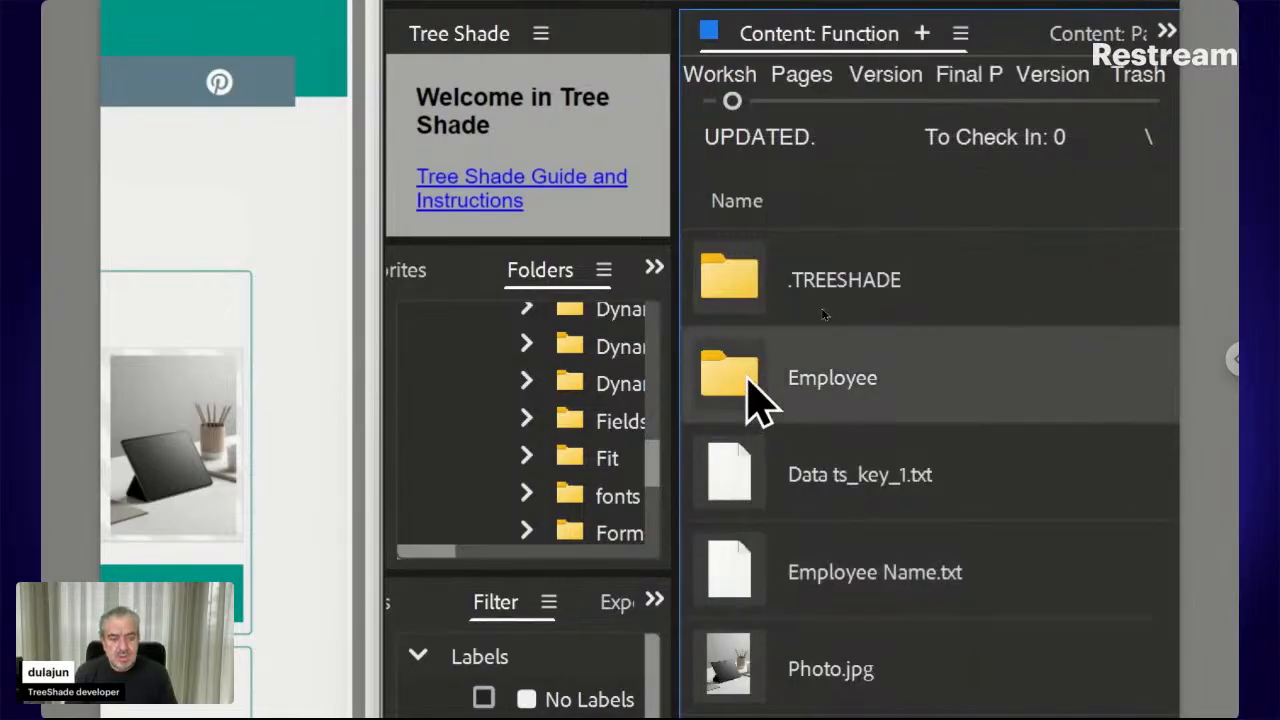
double_click(757, 400)
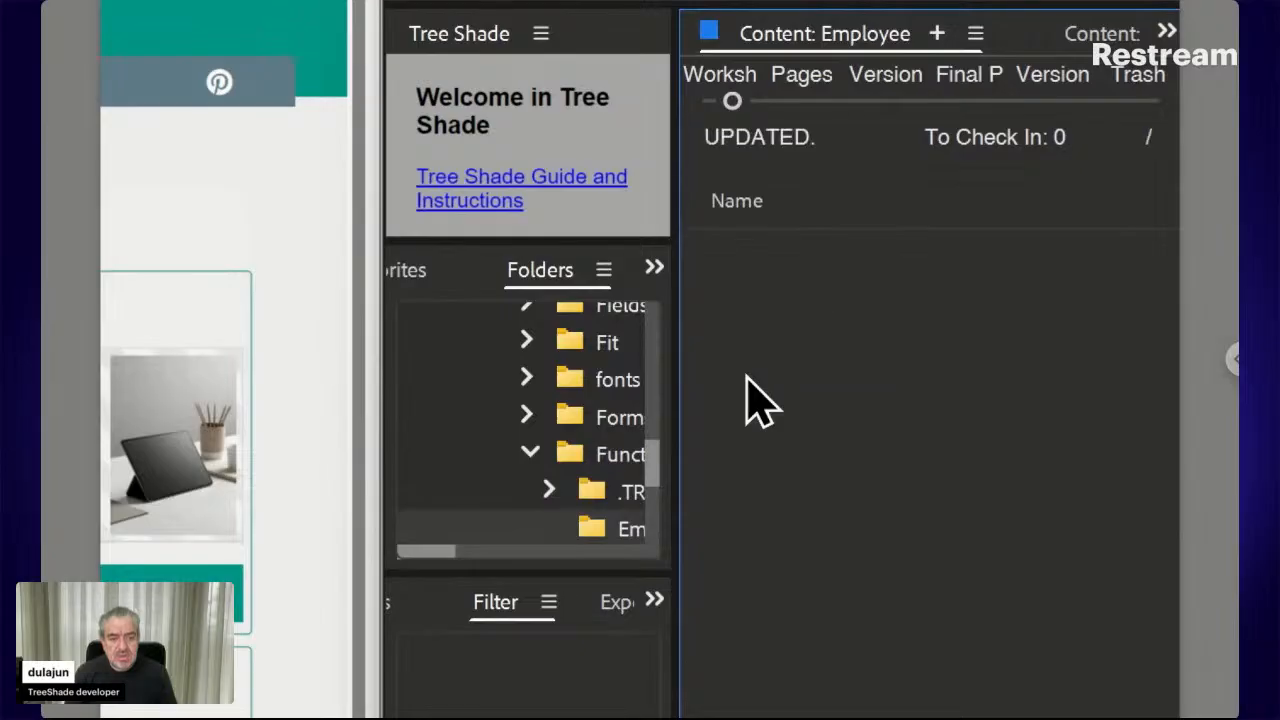
right_click(748, 380)
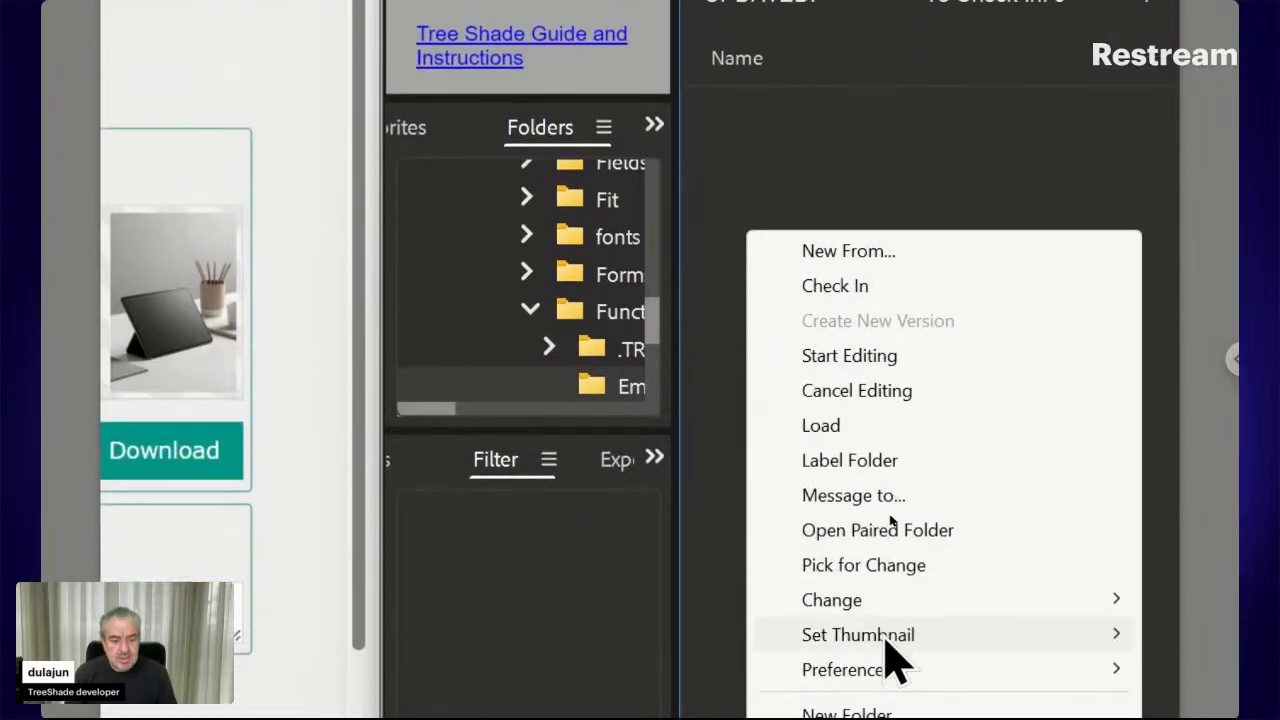
mouse_move(868, 710)
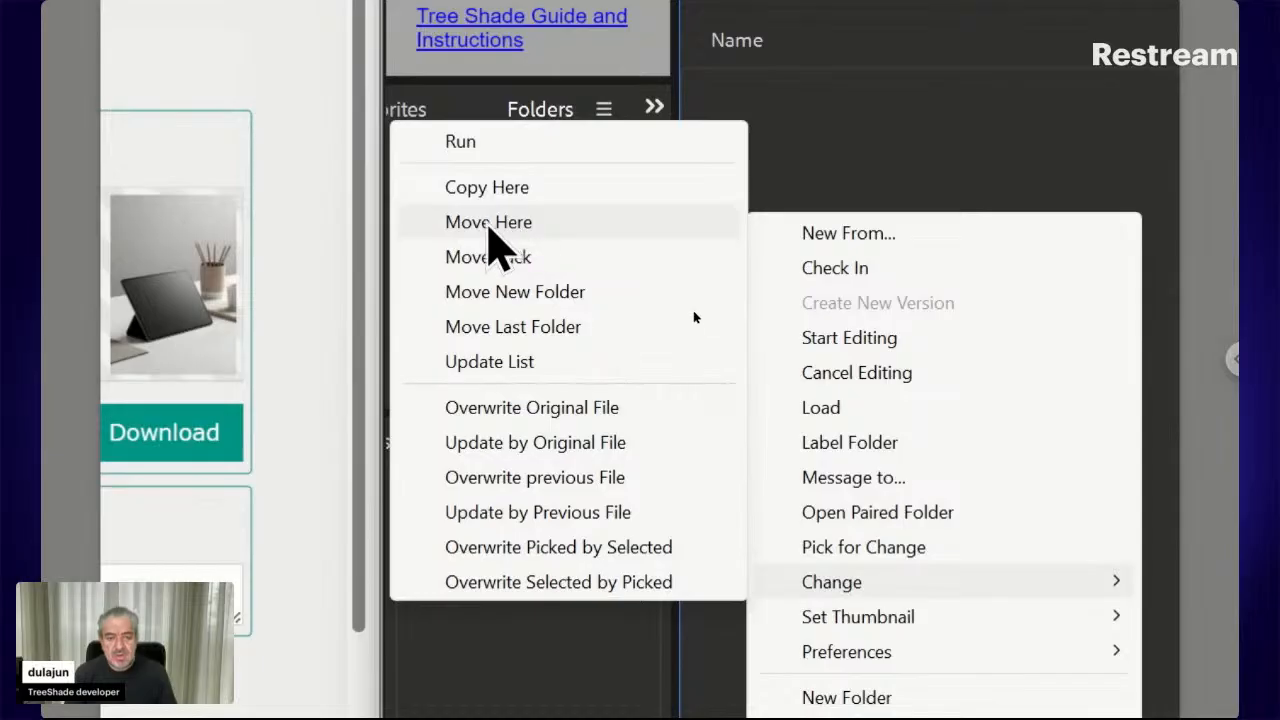
click(488, 223)
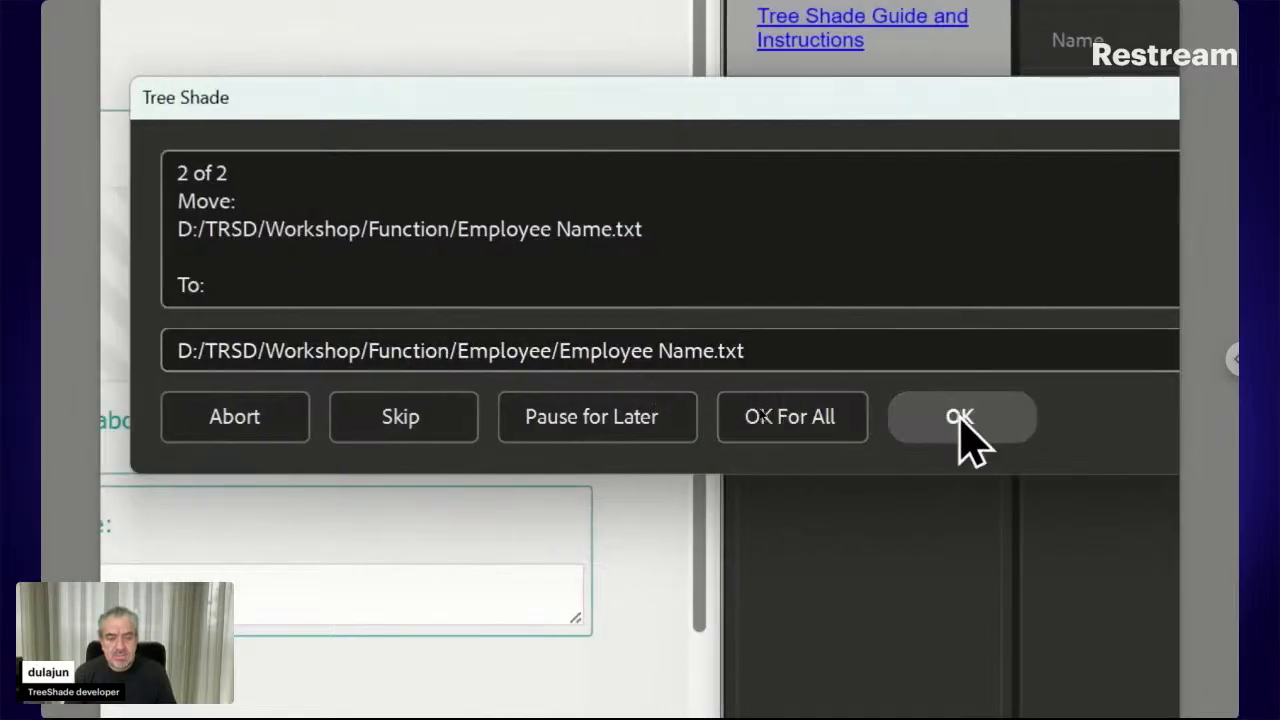
click(659, 349)
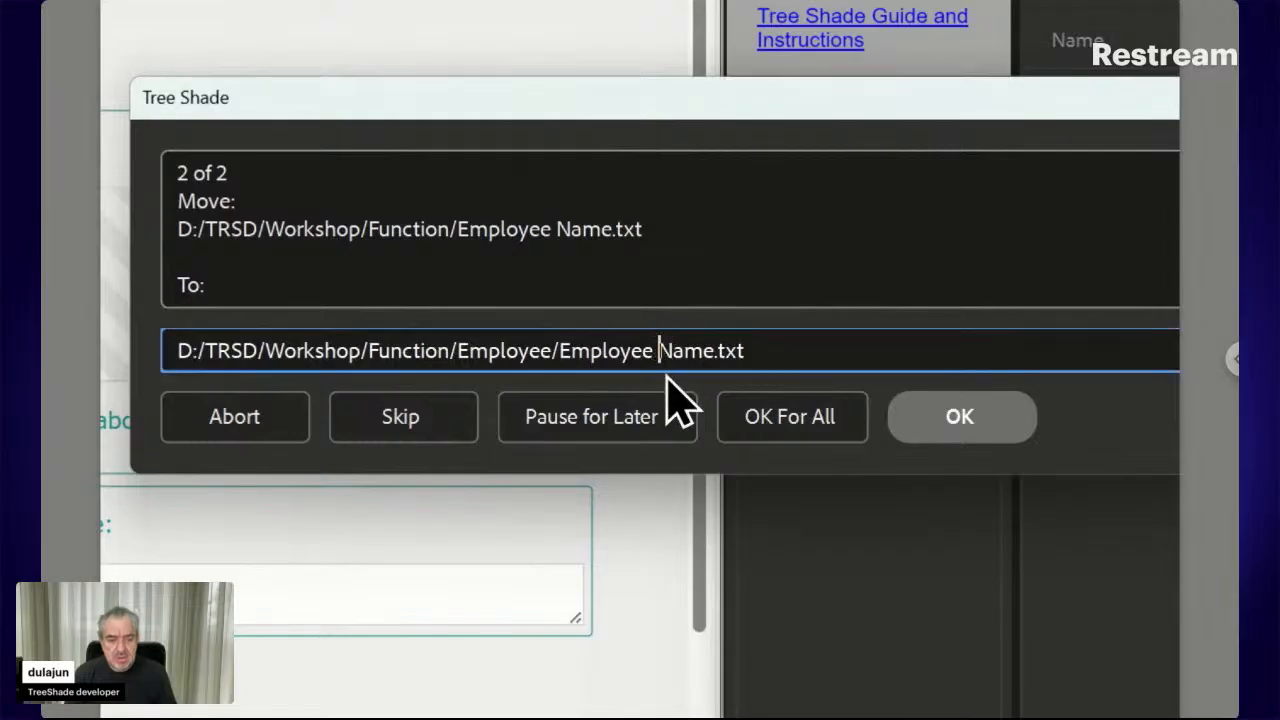
key(BackSpace)
key(BackSpace)
key(BackSpace)
key(BackSpace)
key(BackSpace)
key(BackSpace)
key(BackSpace)
key(BackSpace)
key(BackSpace)
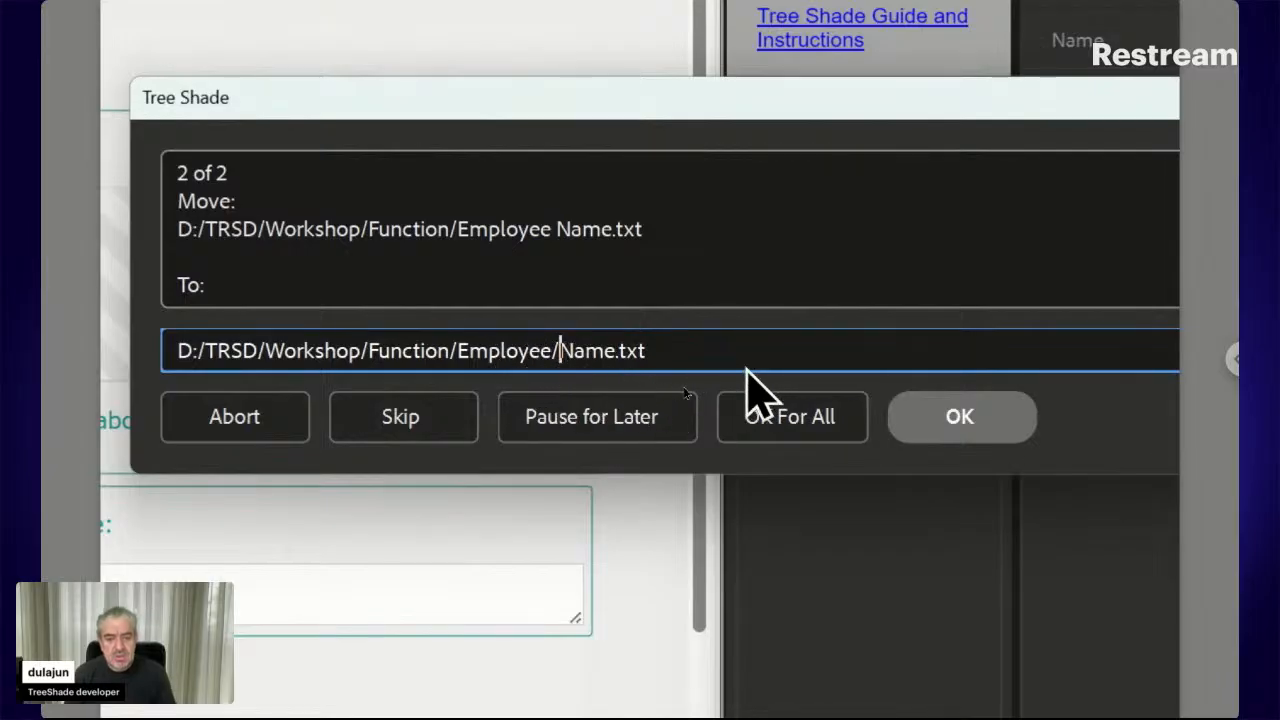
click(940, 420)
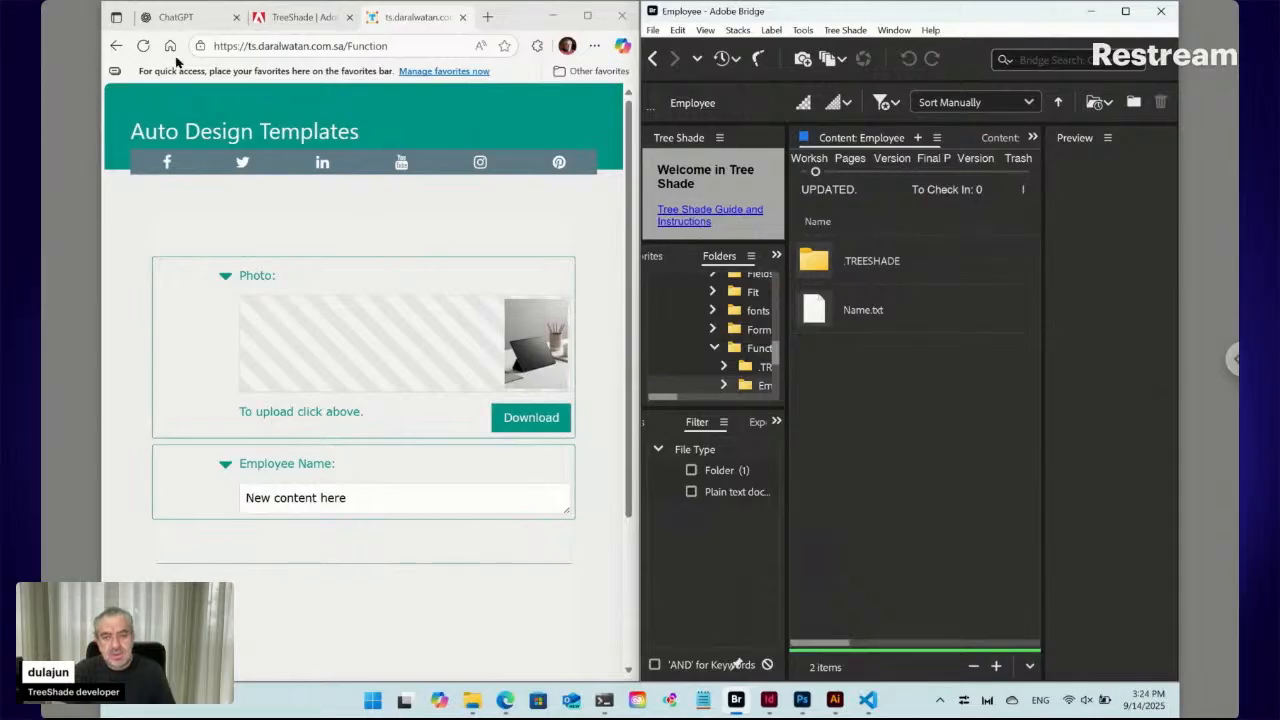
Reload the web form and return Bridge to the Function folder, ready for Tree Shade commands
click(144, 46)
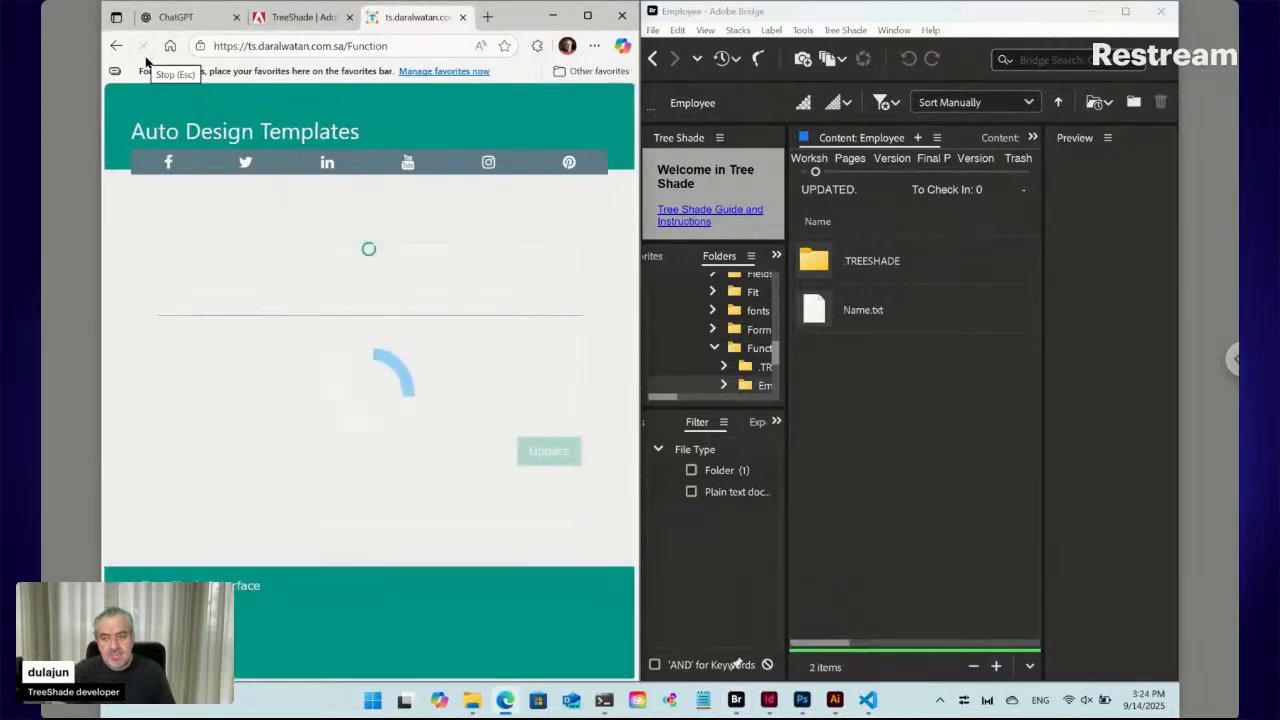
click(654, 59)
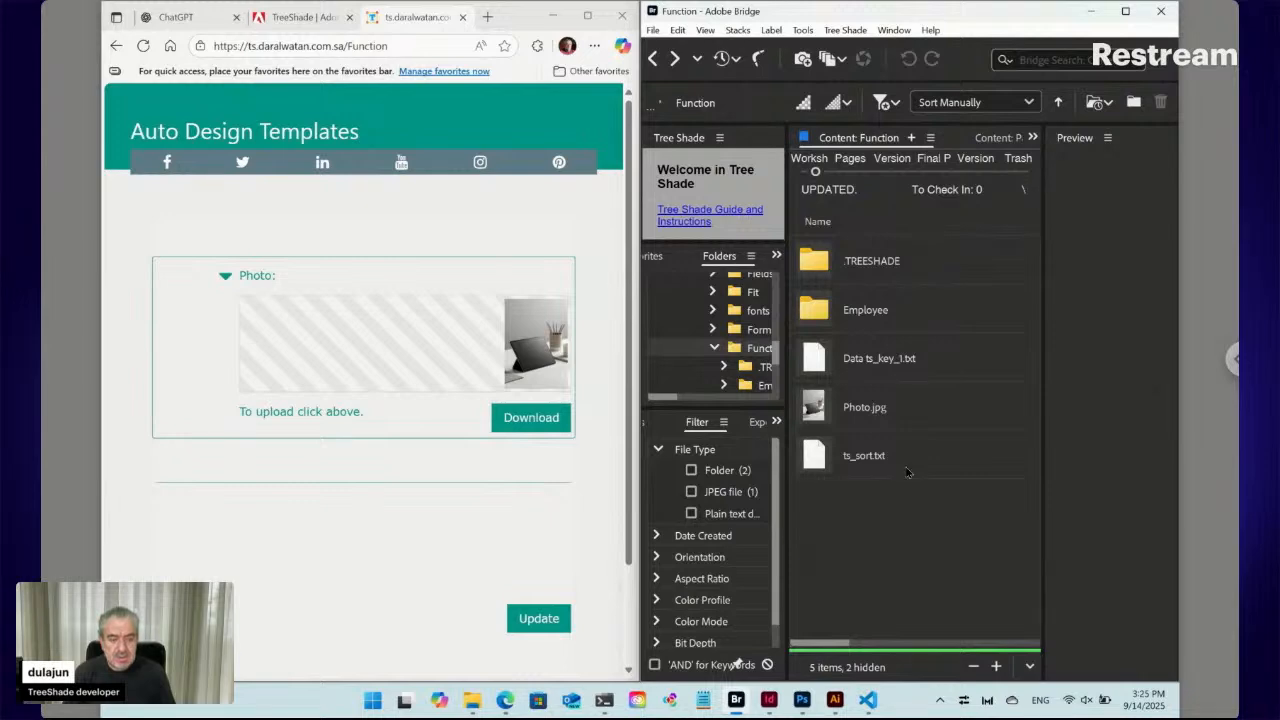
click(853, 31)
mouse_move(856, 52)
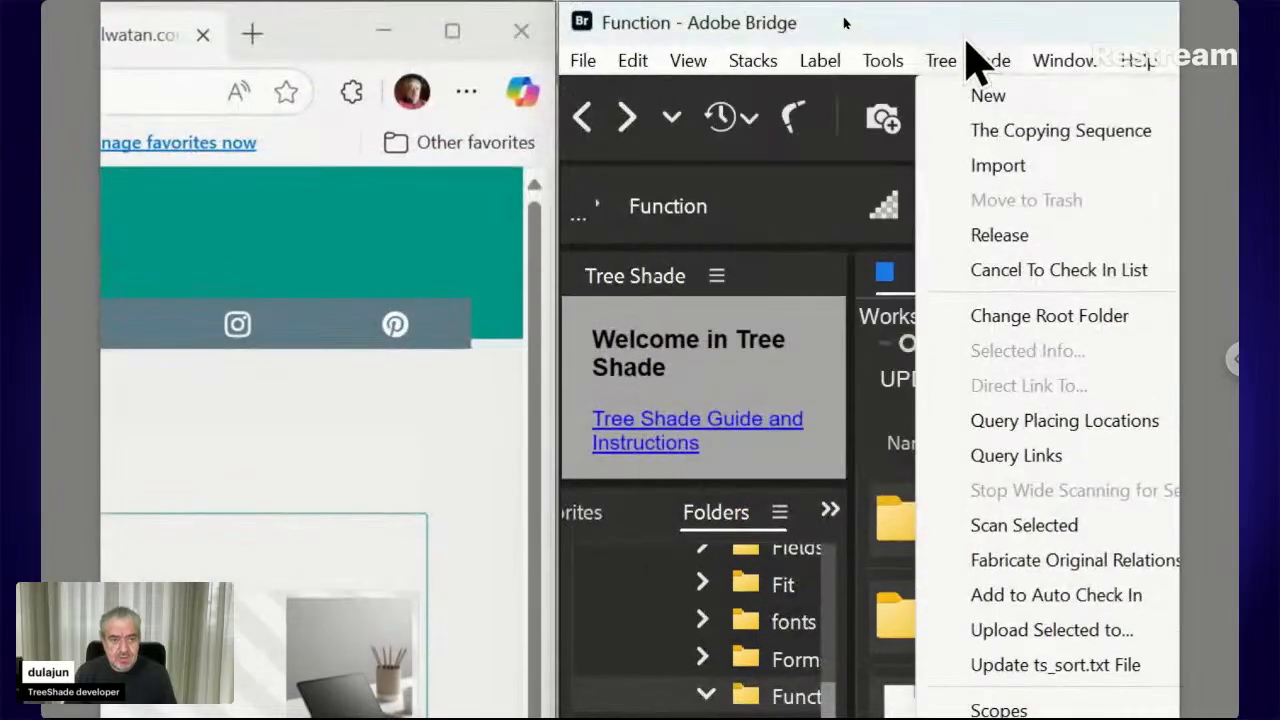
Create a new Tree Shade text file named Employee.txt in the Function folder
mouse_move(986, 97)
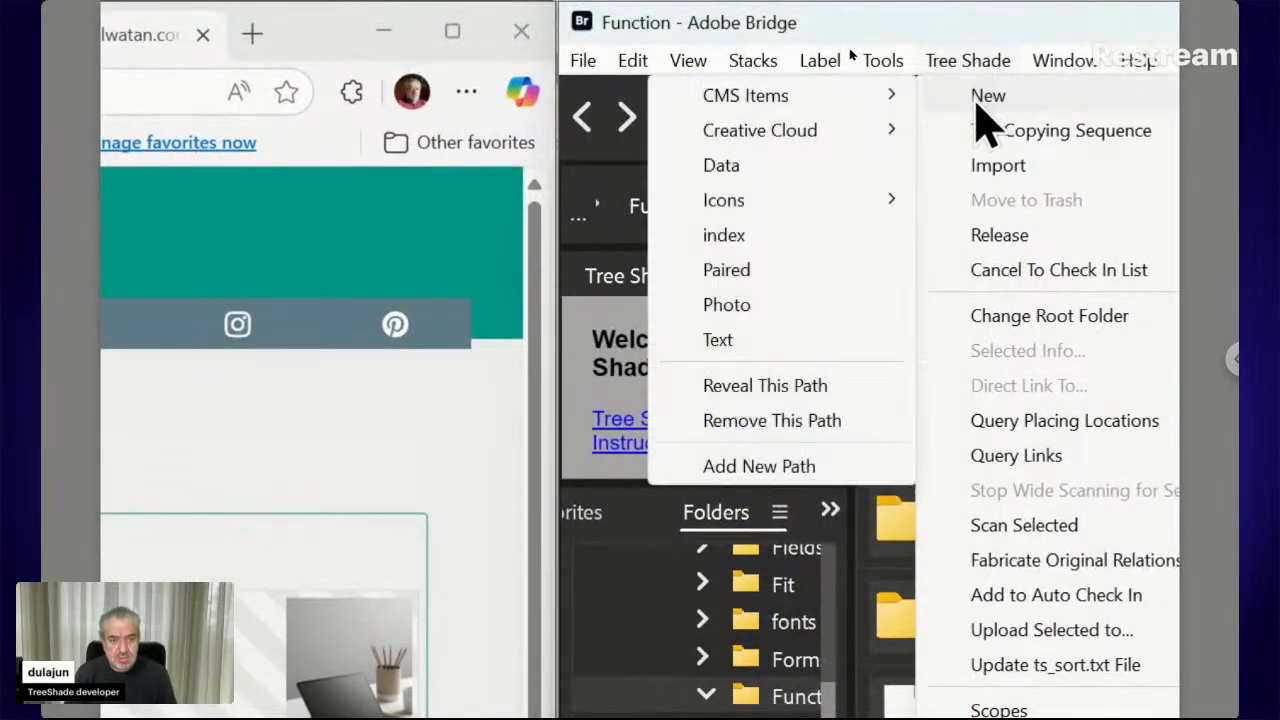
click(737, 349)
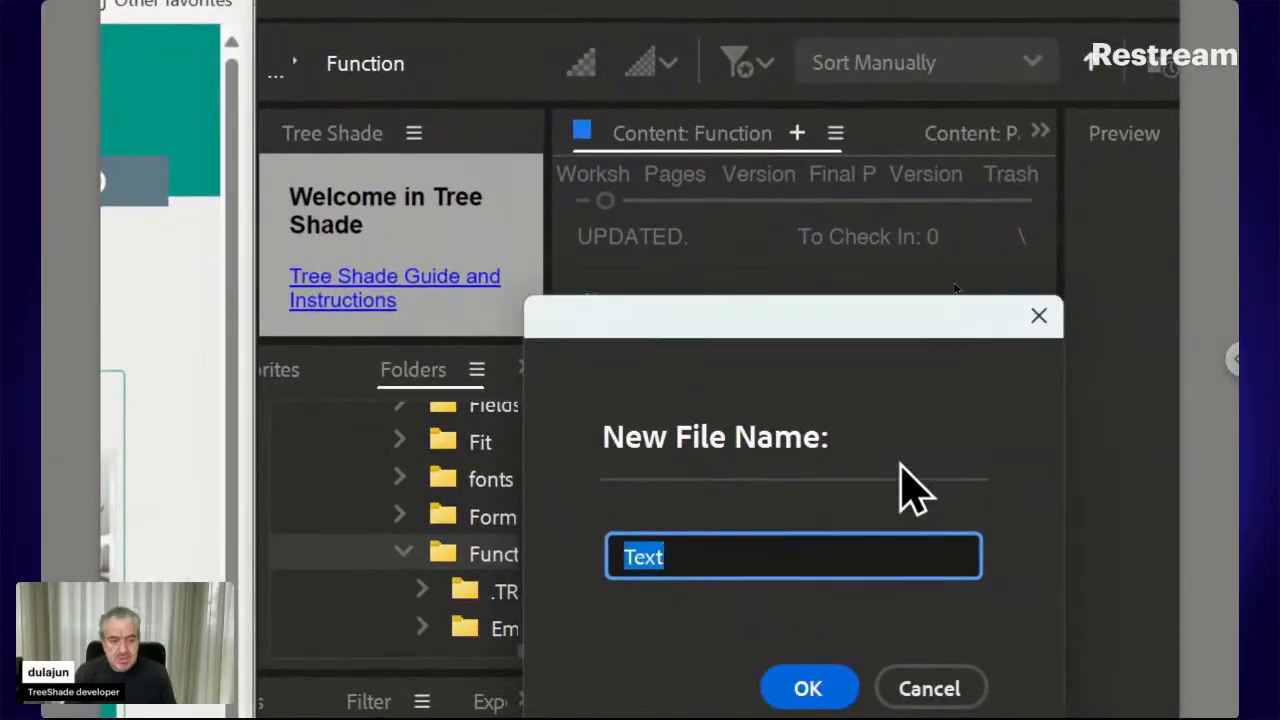
drag(855, 320, 808, 553)
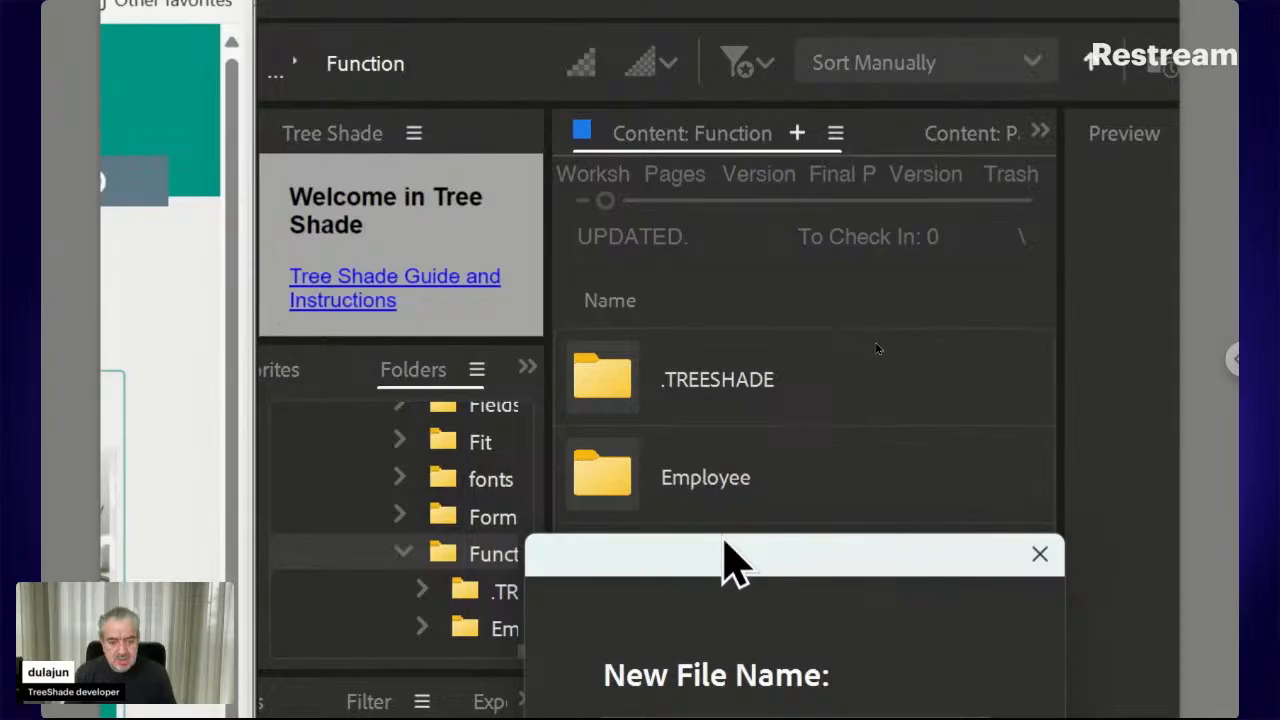
drag(723, 557, 756, 294)
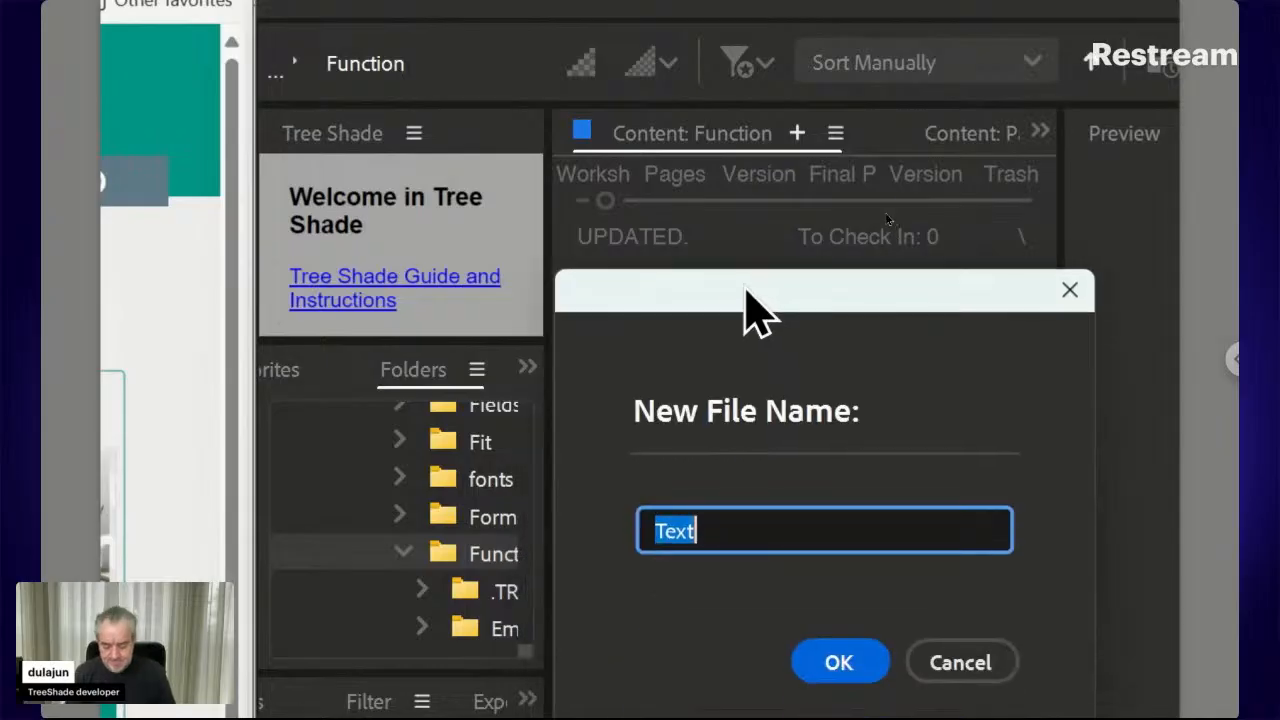
text(Employee)
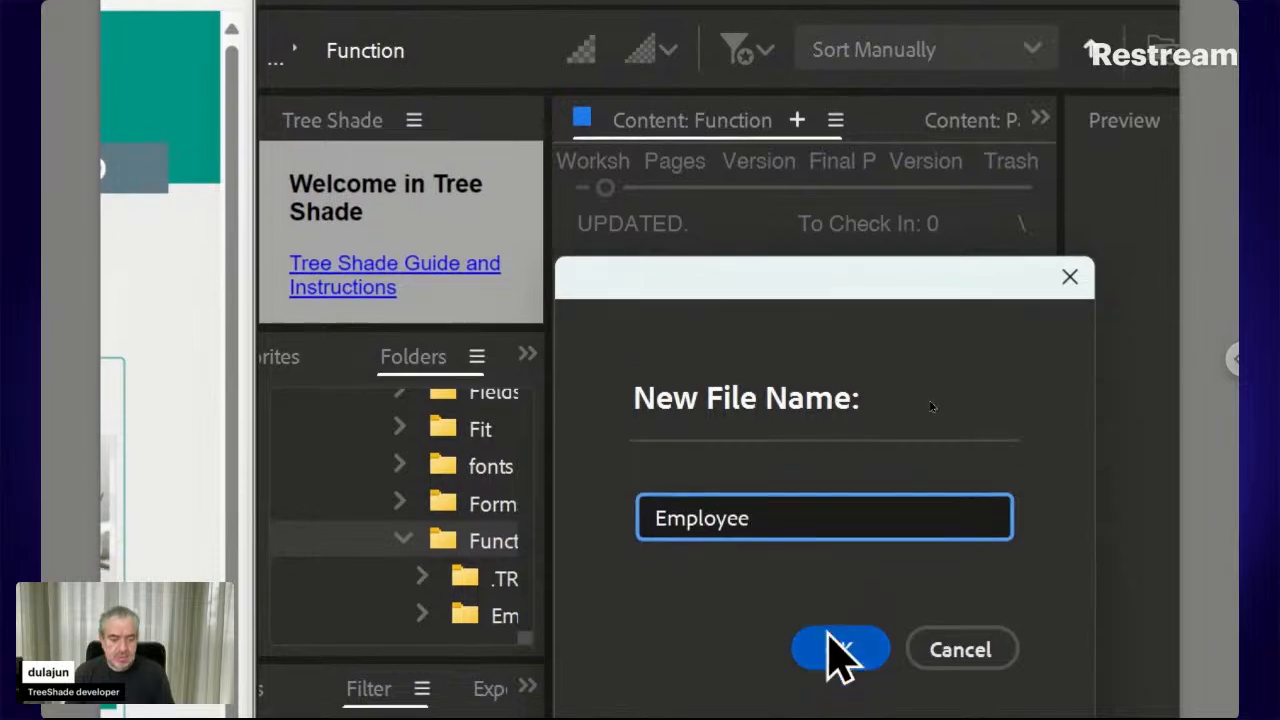
click(840, 649)
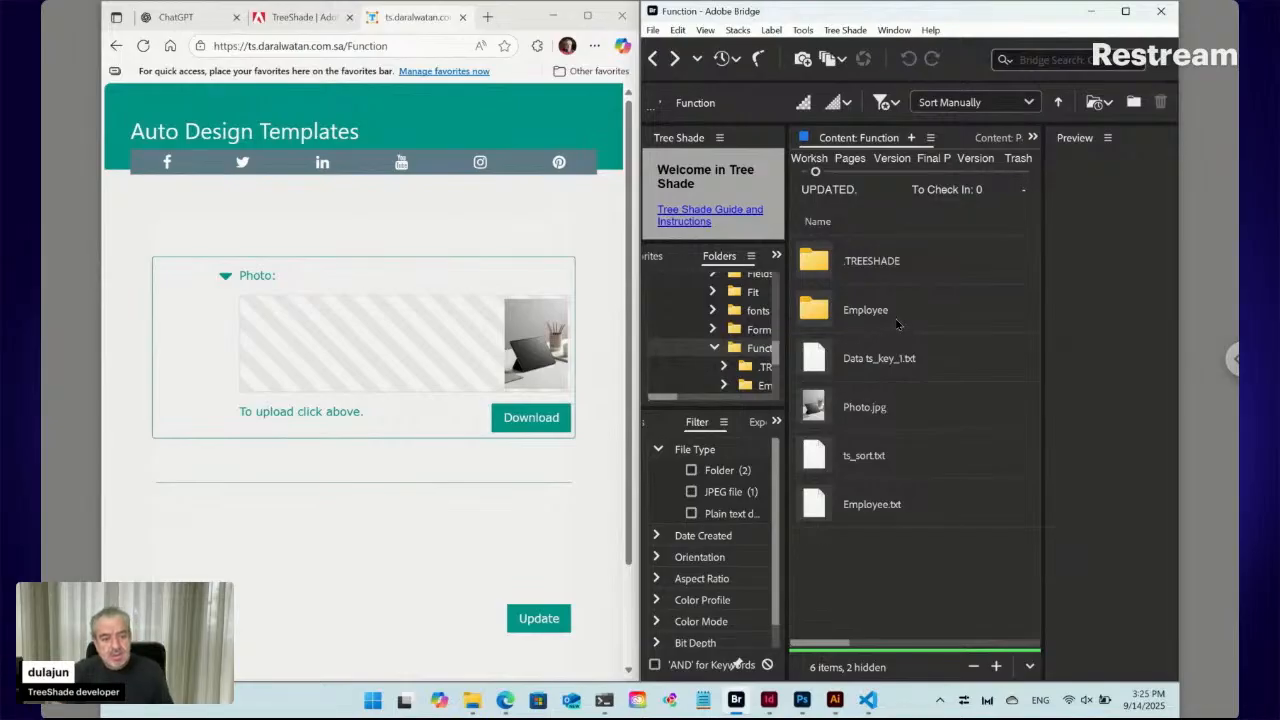
Reload the form to see the Employee field reading 'New content here', then enter the Employee folder
click(143, 46)
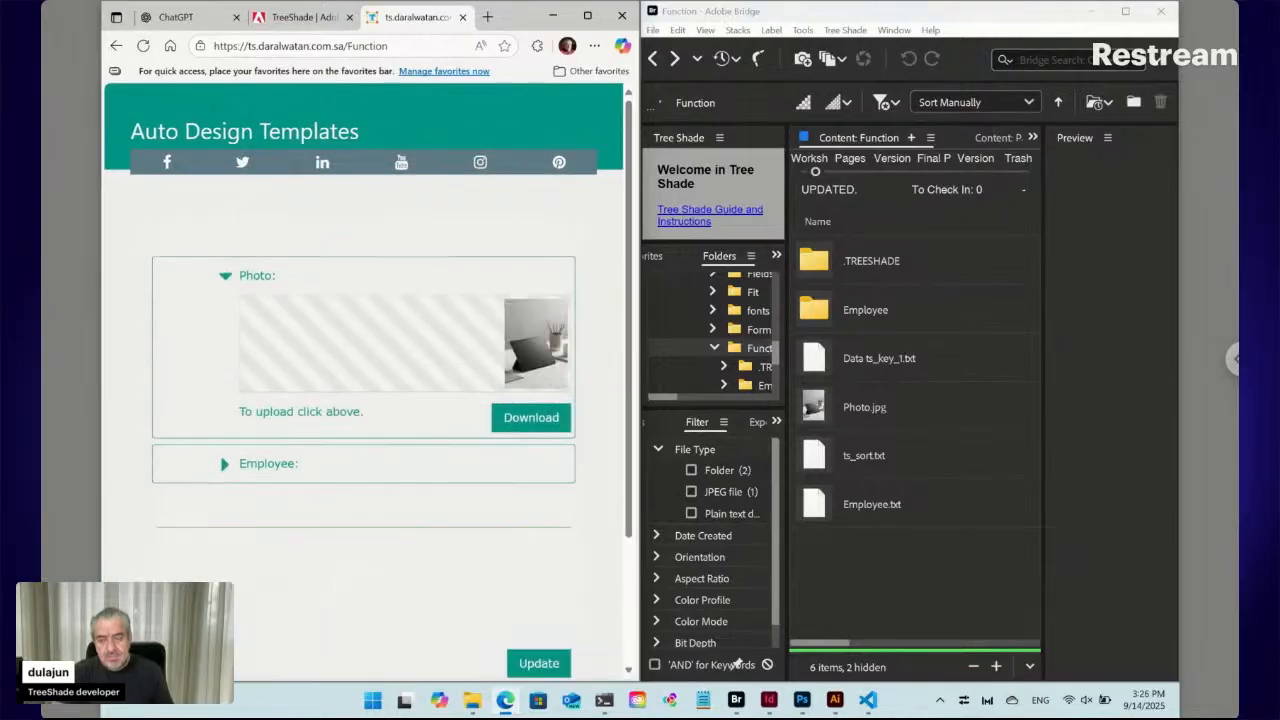
click(225, 466)
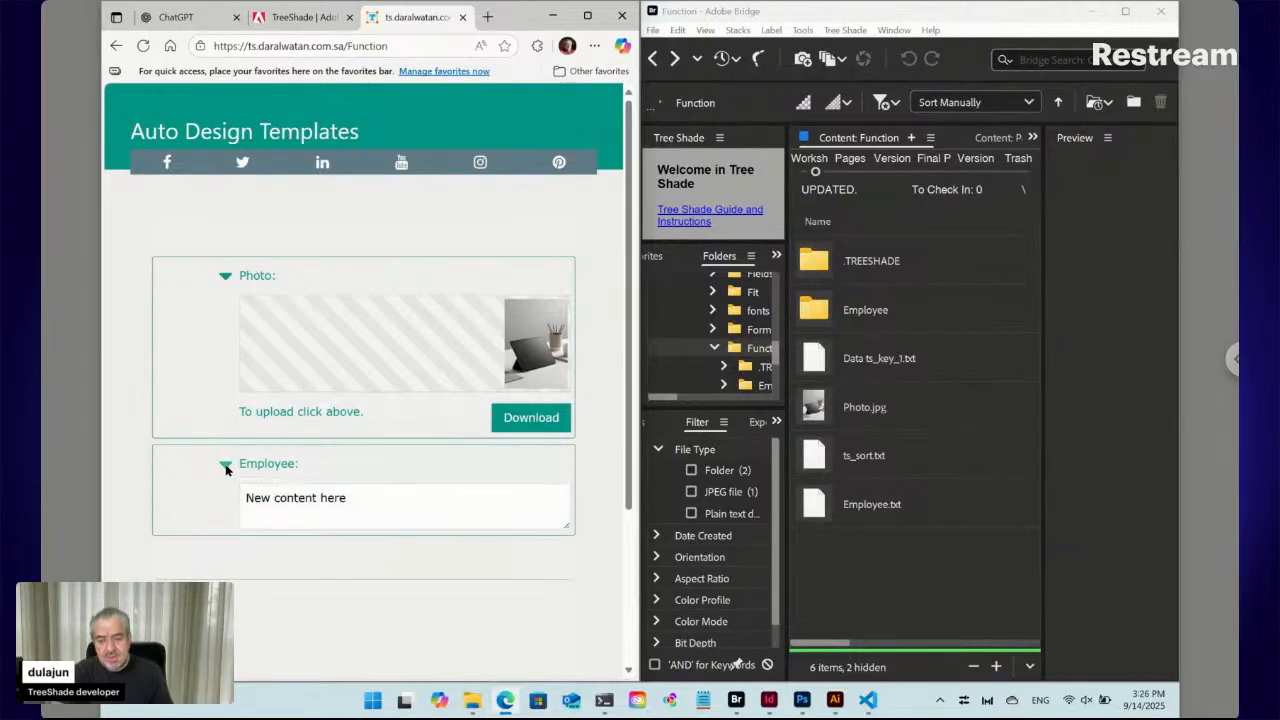
click(327, 503)
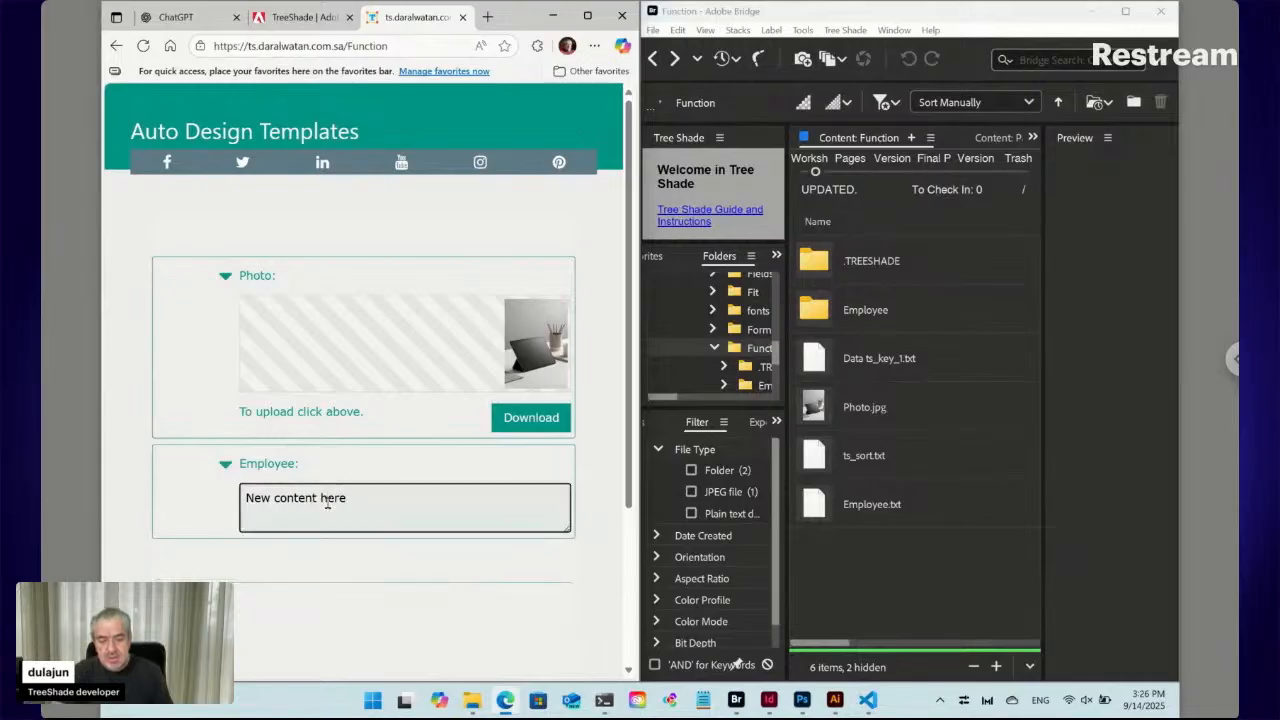
click(824, 316)
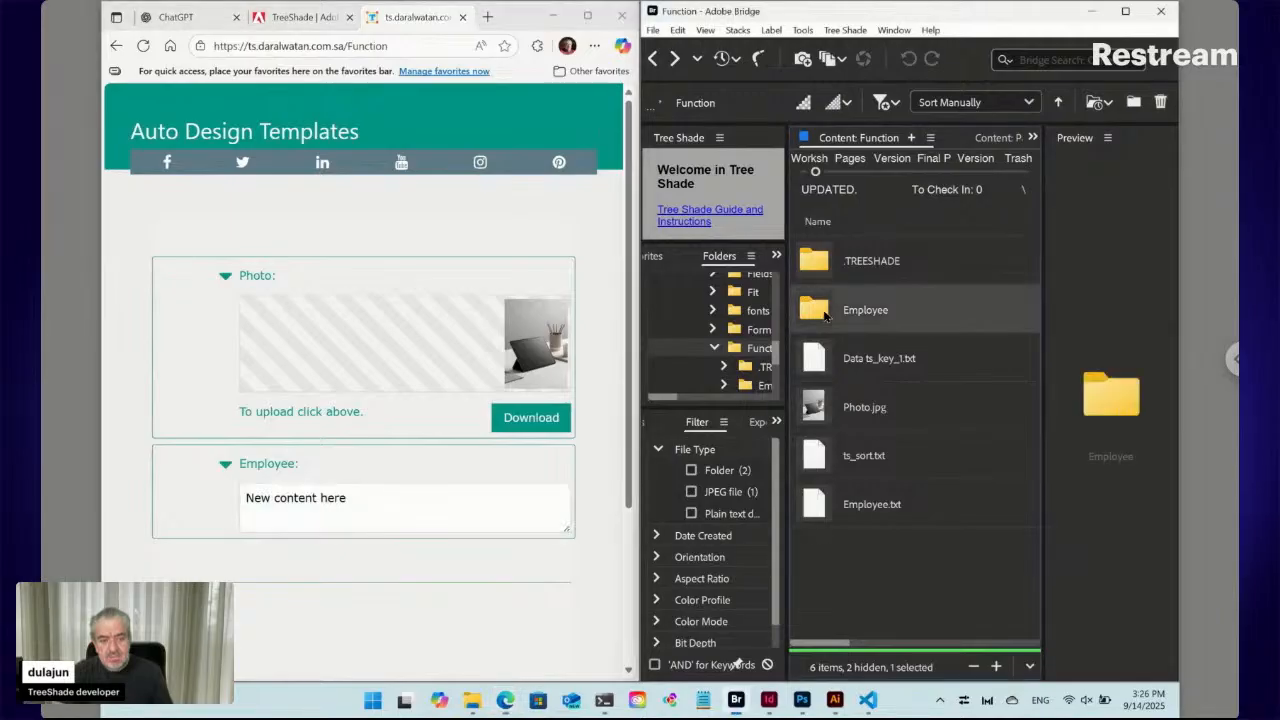
double_click(824, 316)
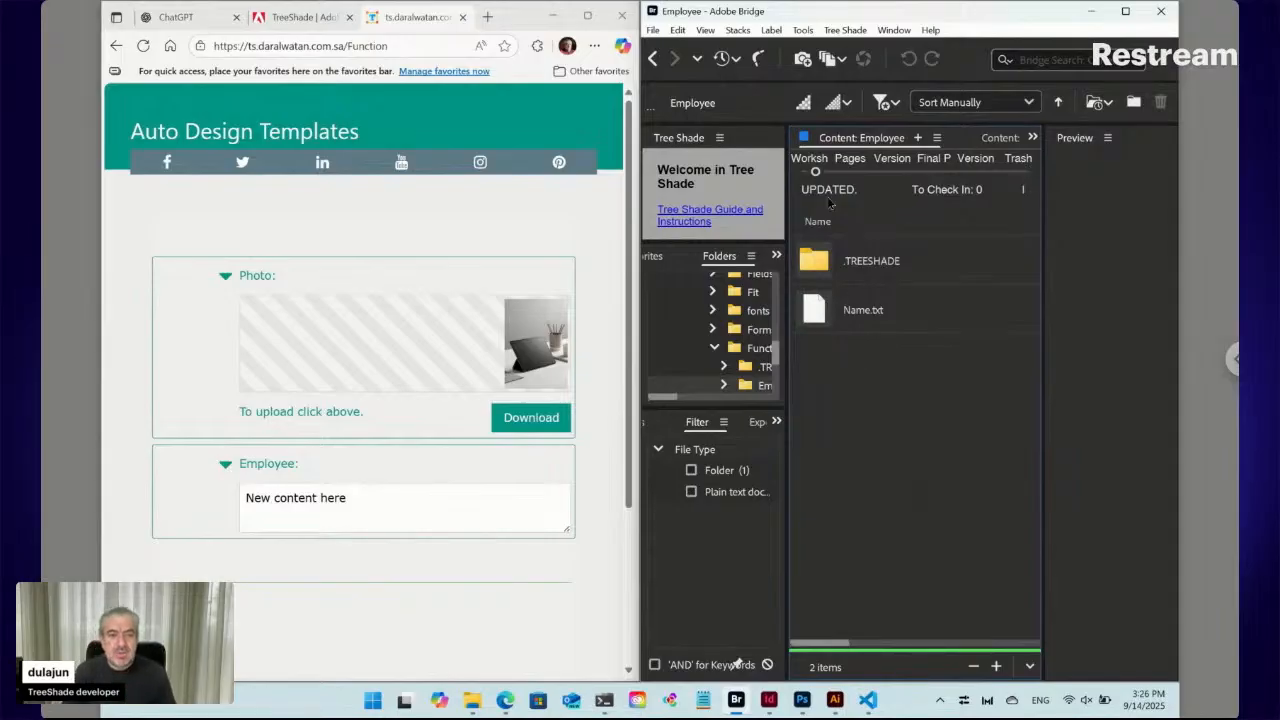
Add a Tree Shade text file Position.txt to the Employee folder and reload the web form
click(845, 30)
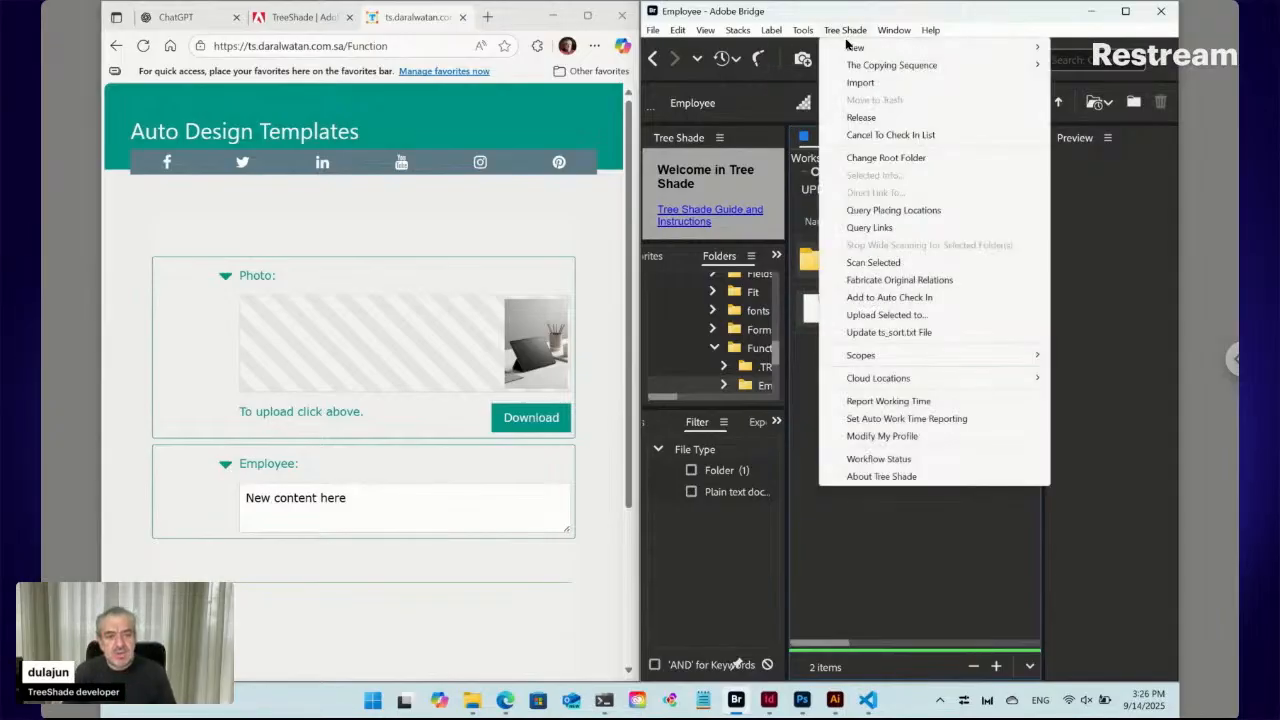
mouse_move(846, 45)
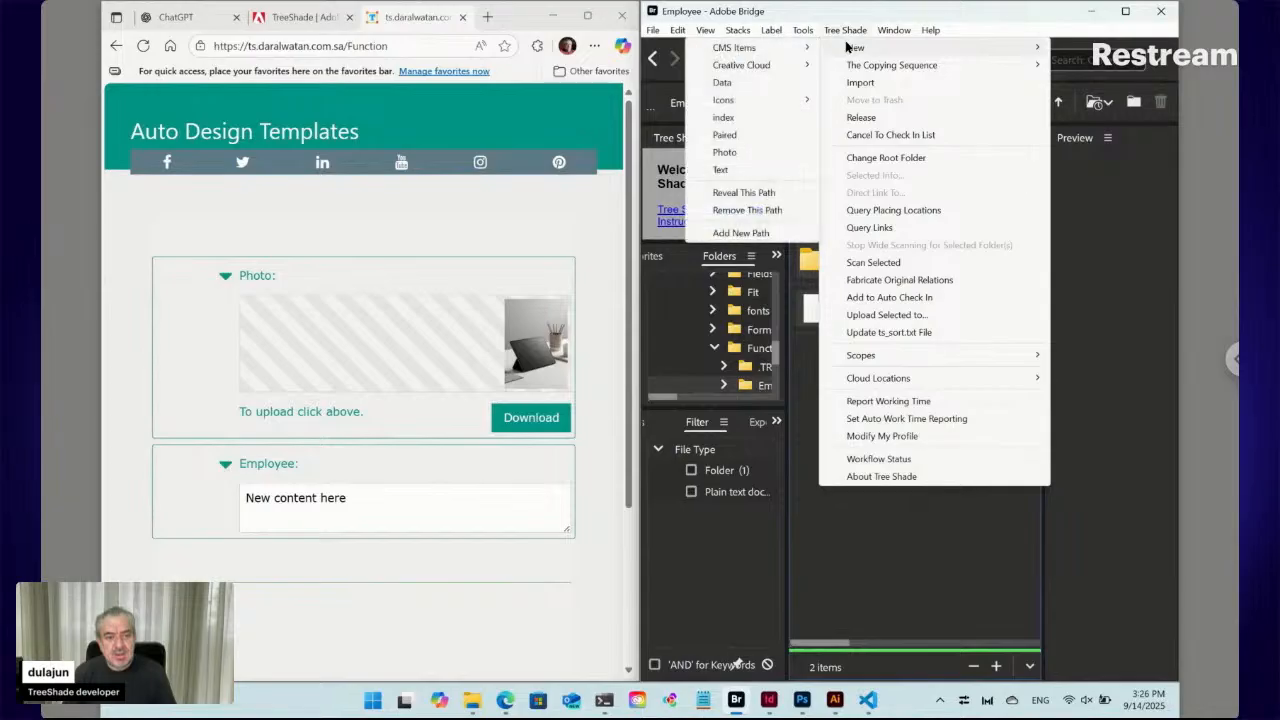
click(738, 172)
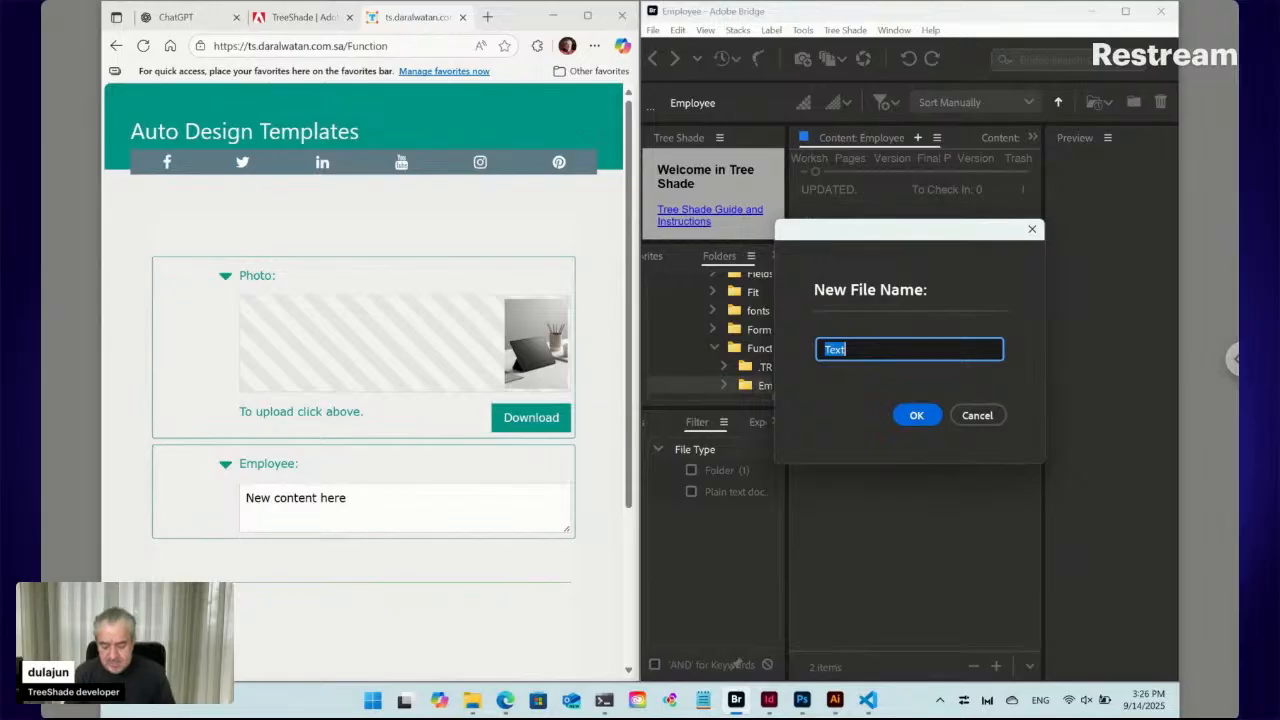
text(Po)
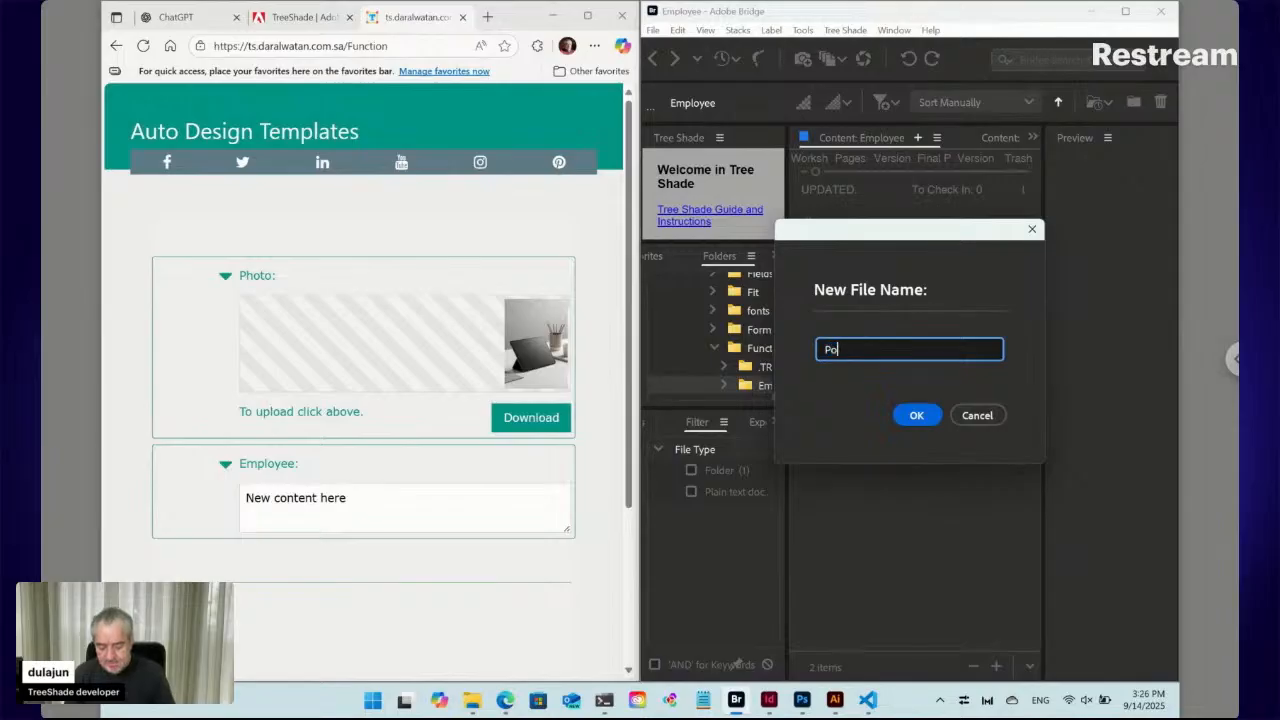
text(sition)
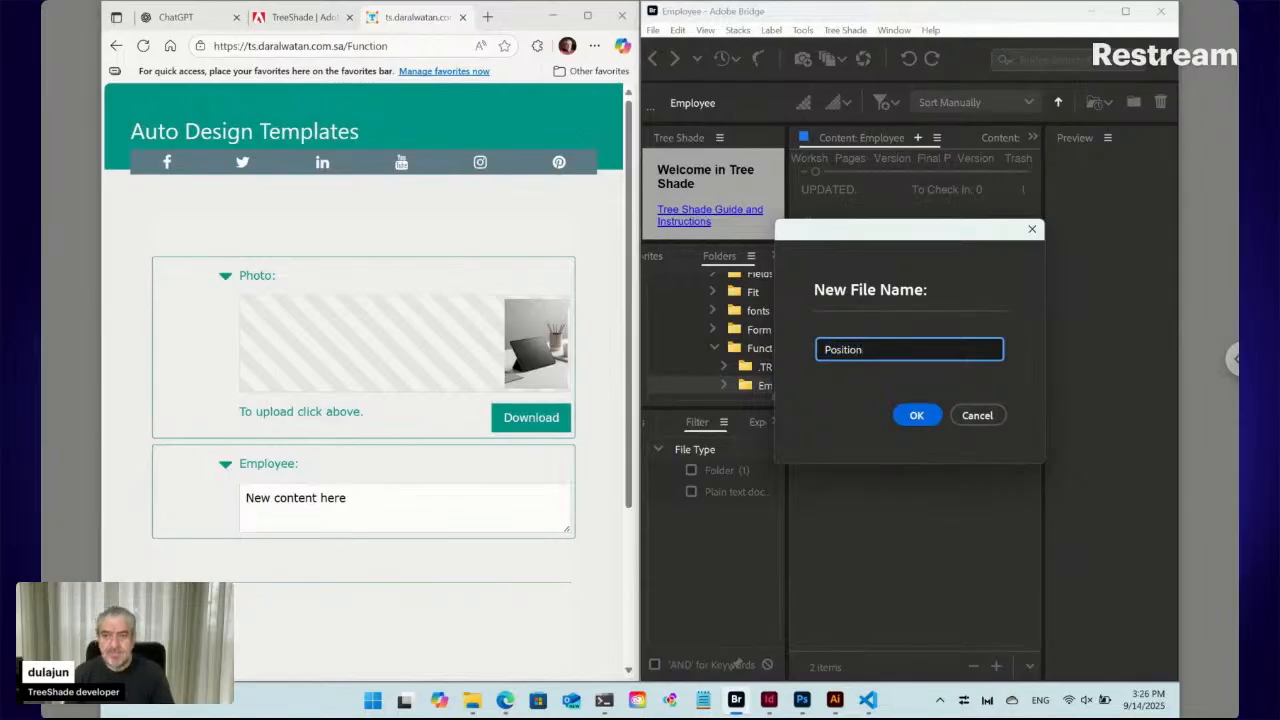
click(916, 415)
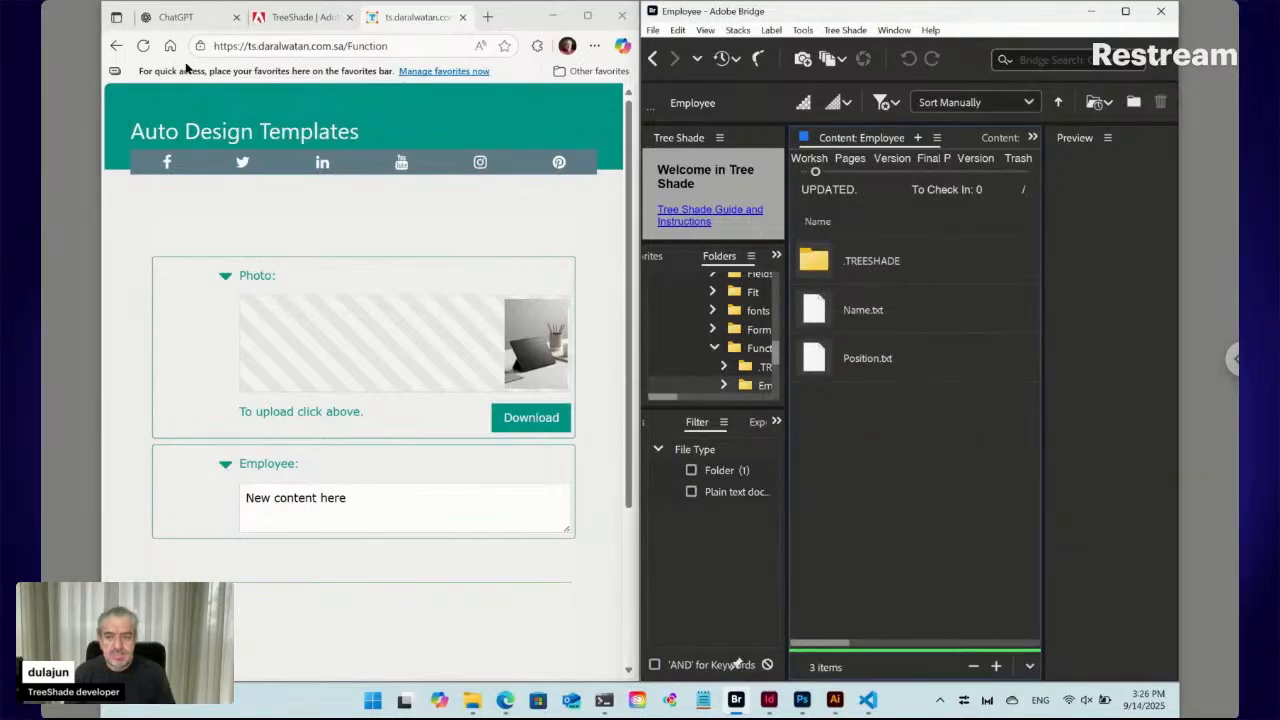
click(143, 46)
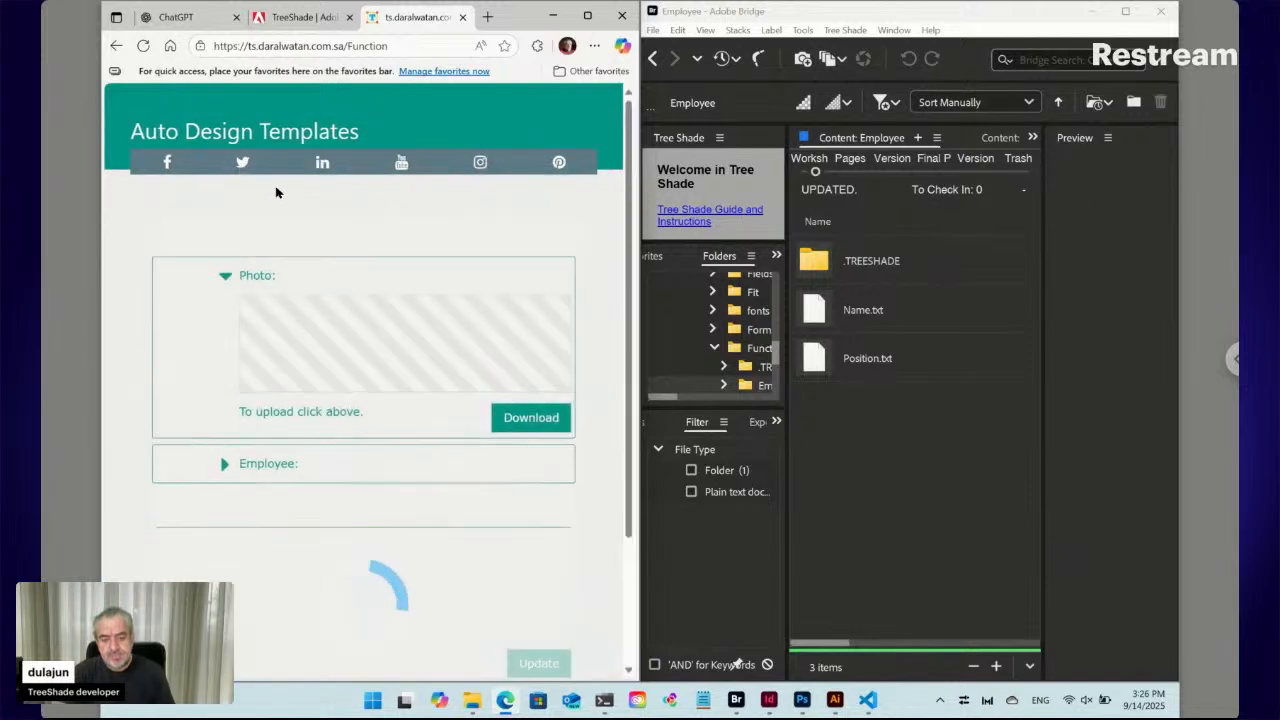
Expand the Employee section and set the Position field to 'Developer'
click(227, 467)
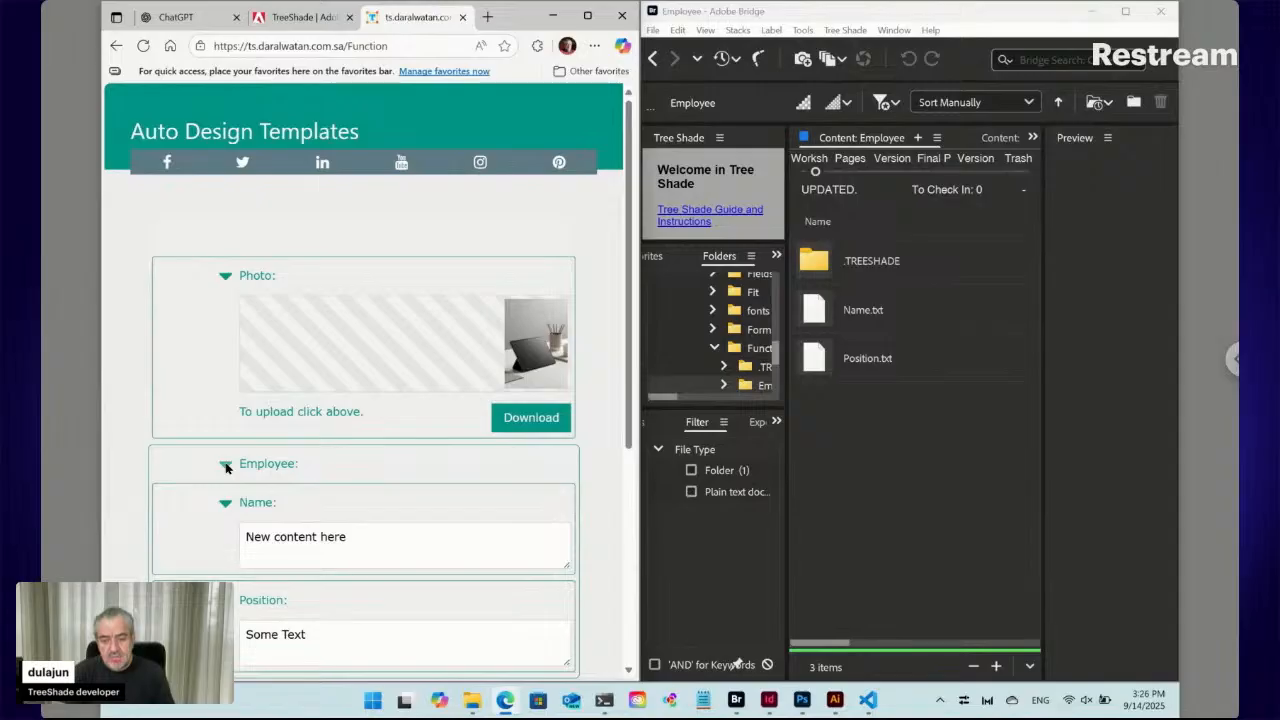
scroll(227, 467, down, 1)
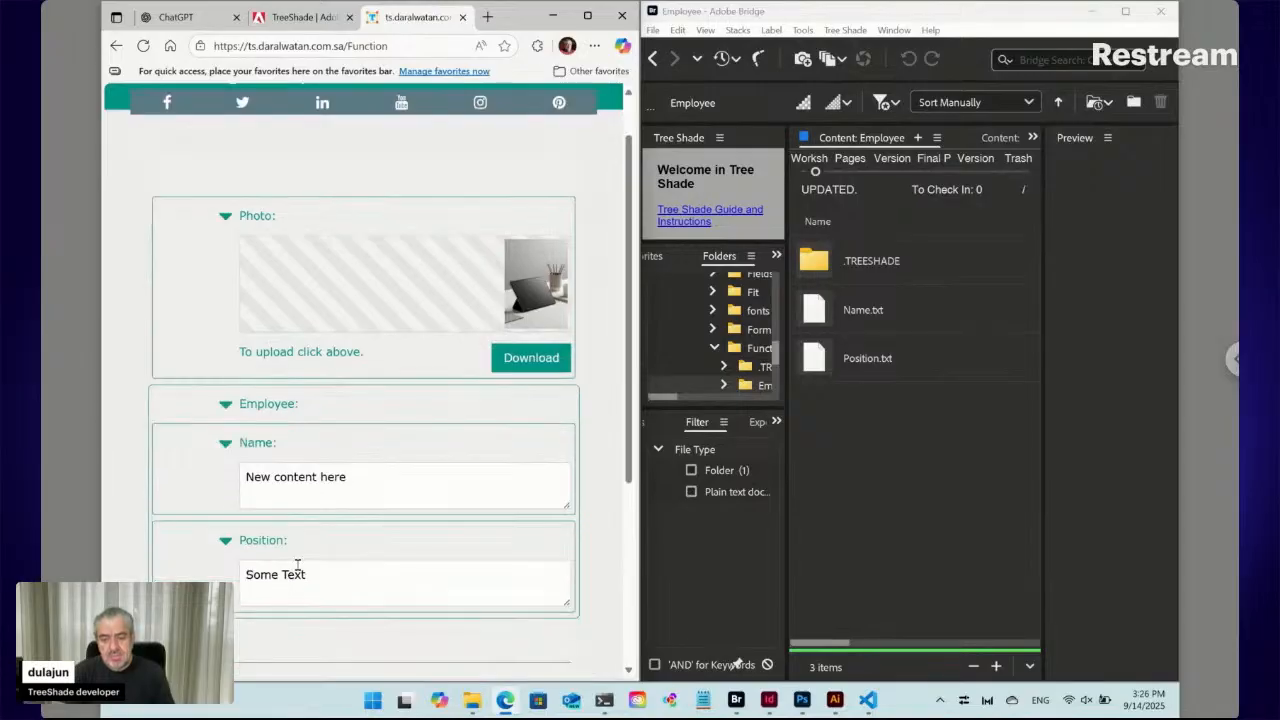
drag(243, 574, 238, 578)
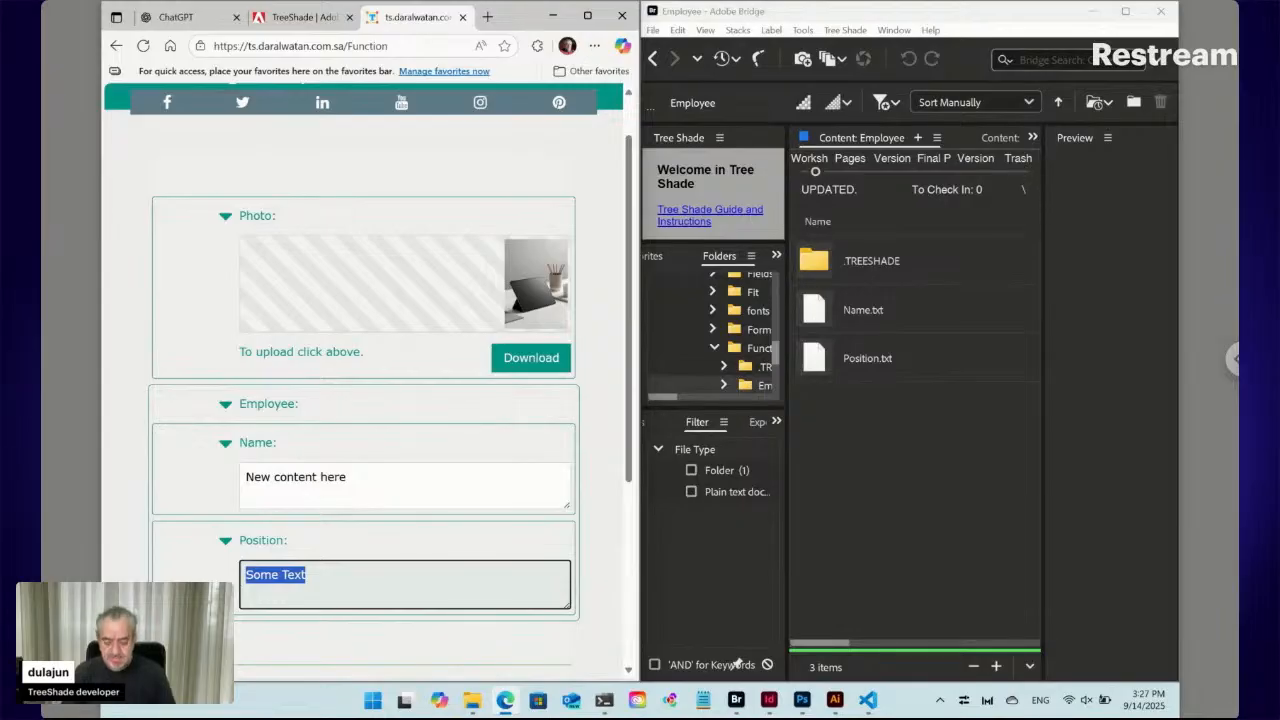
text(Developer)
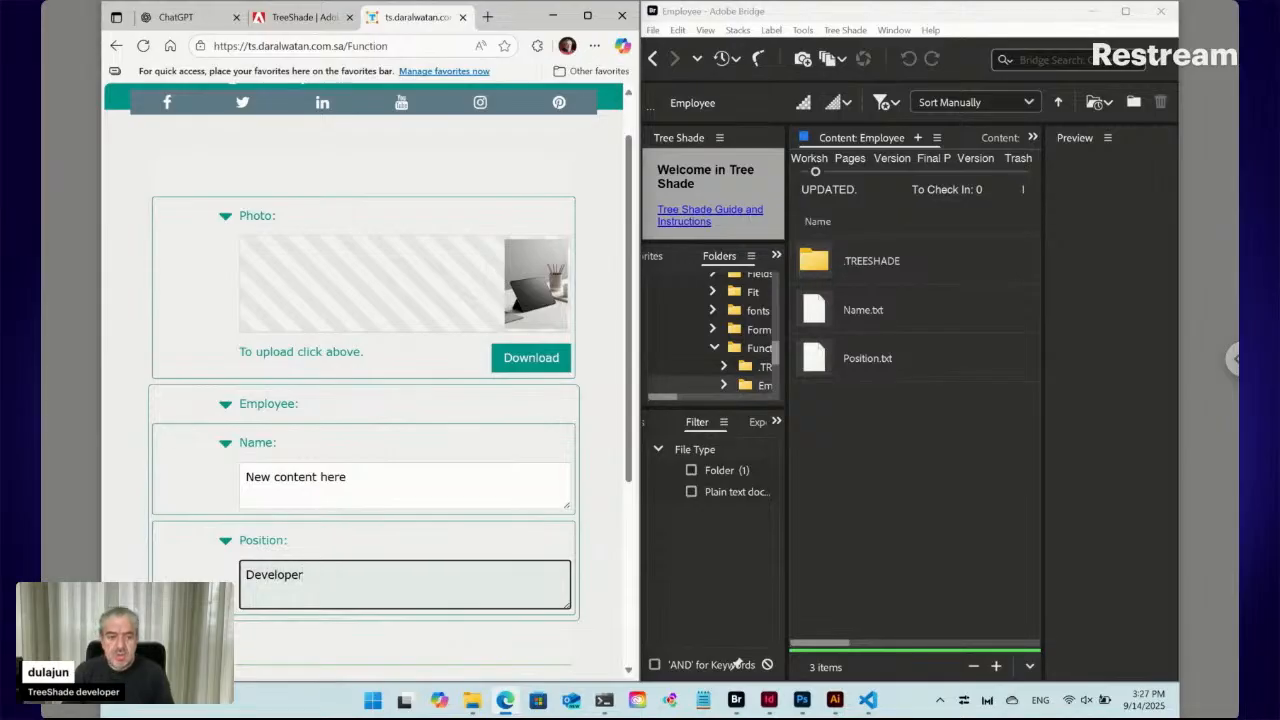
Replace the Name field's placeholder with the employee's full name and click Update
click(316, 481)
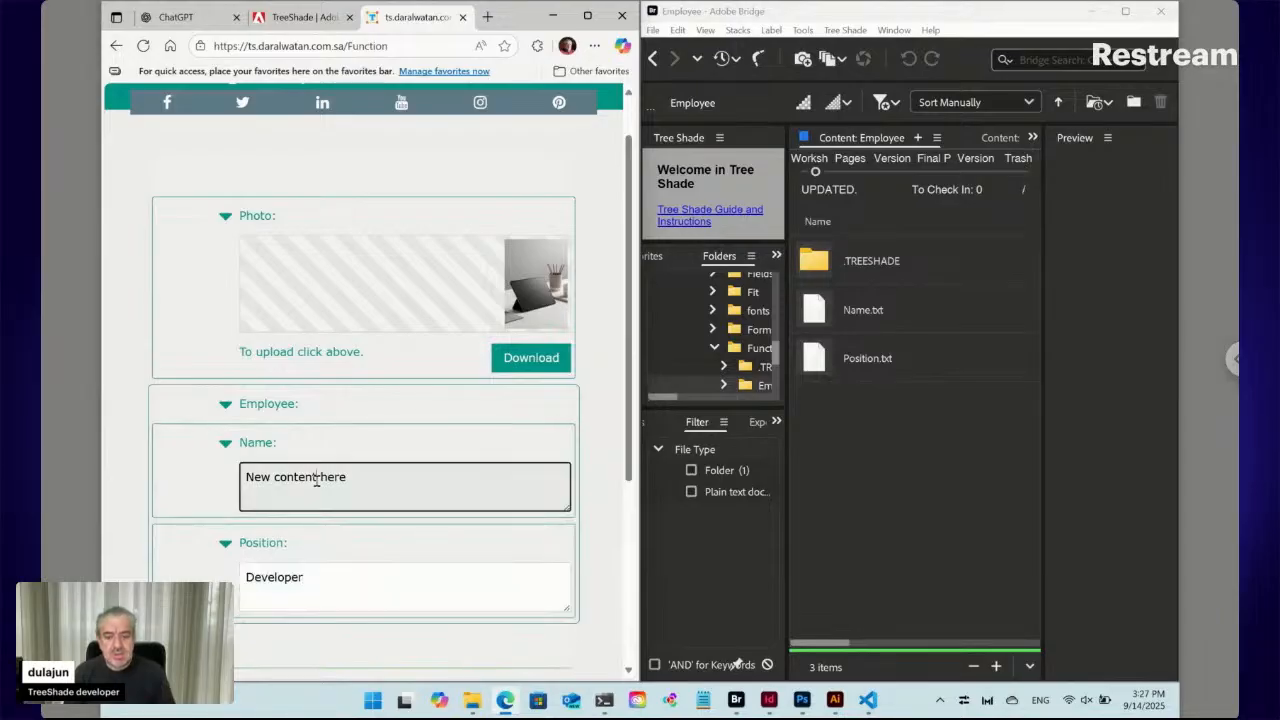
key(ctrl+a)
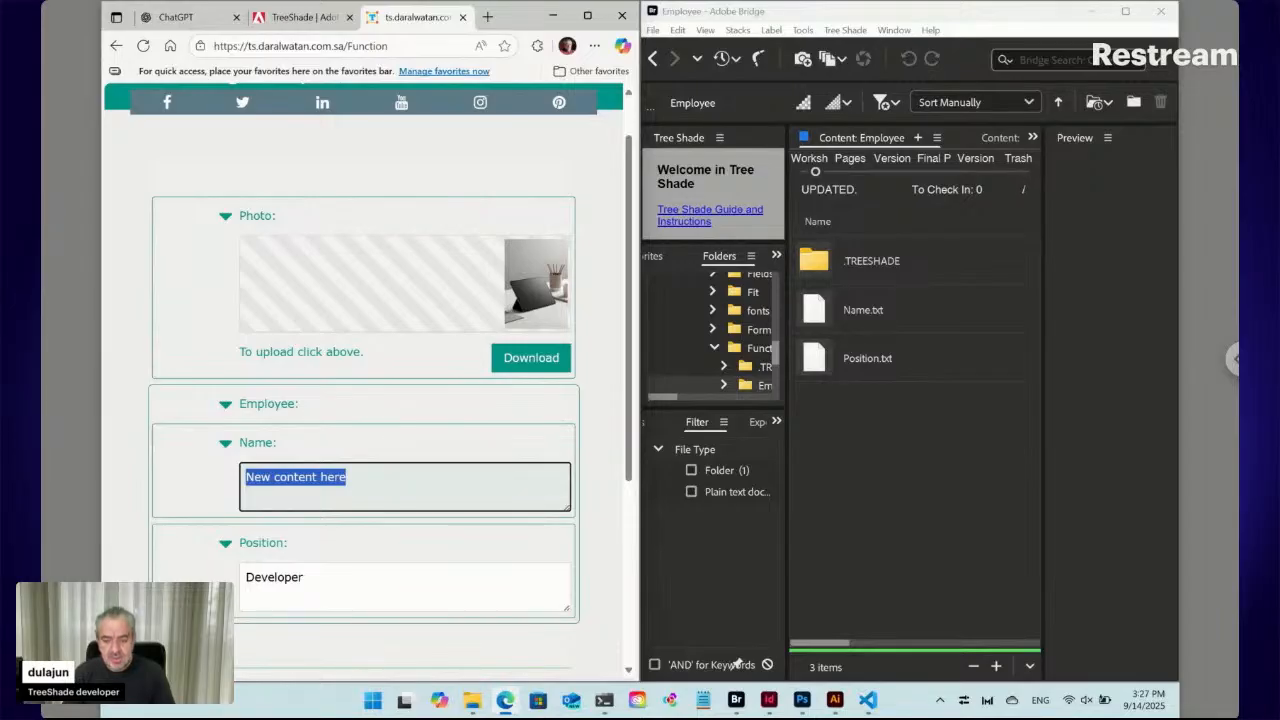
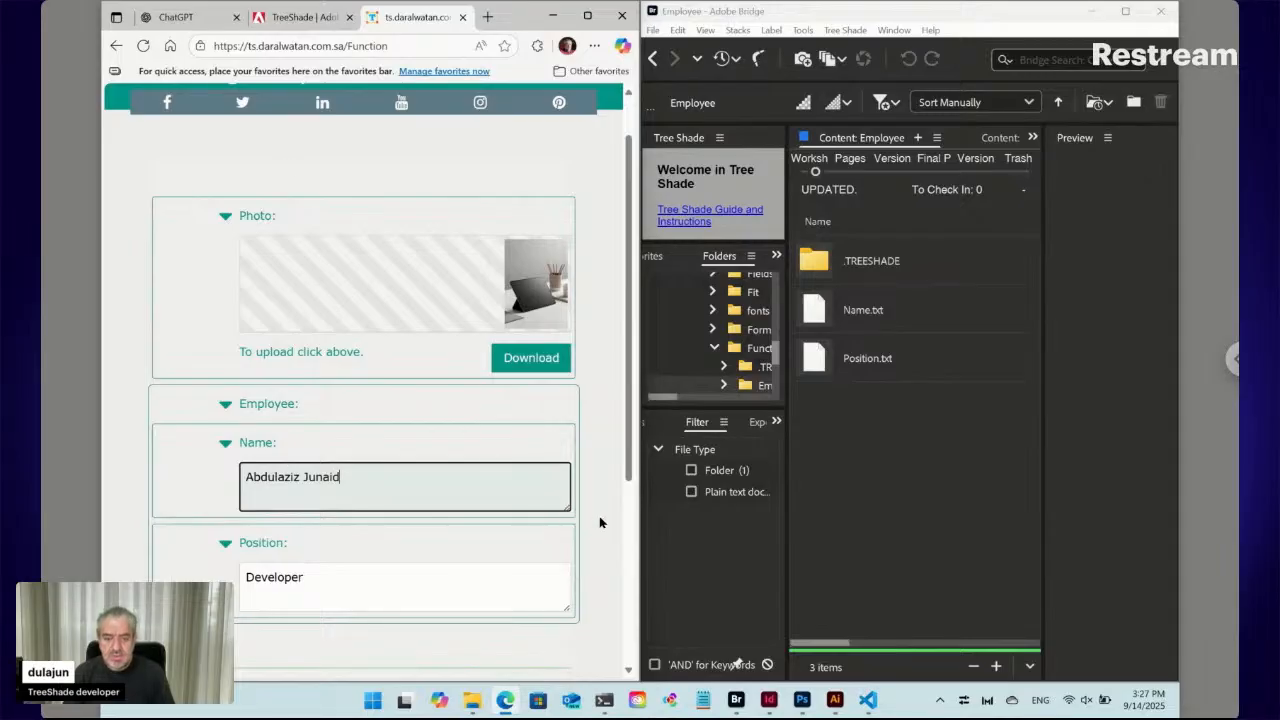
scroll(600, 523, down, 3)
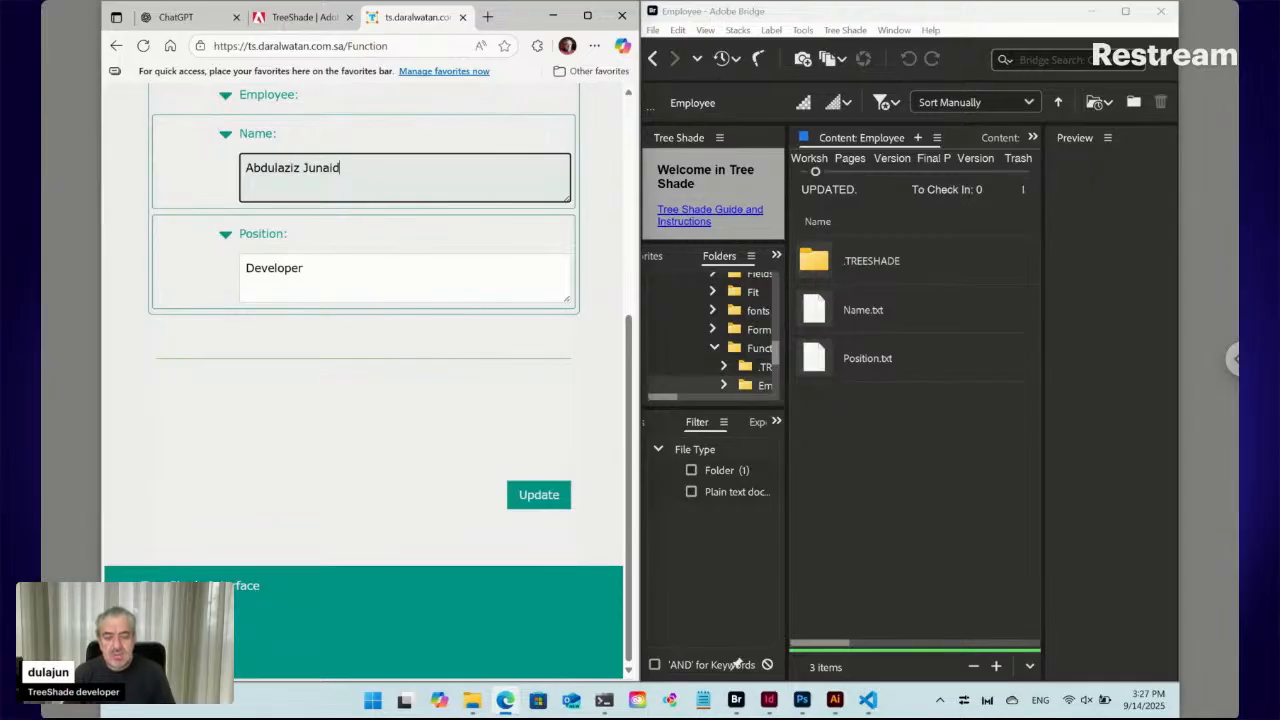
click(543, 494)
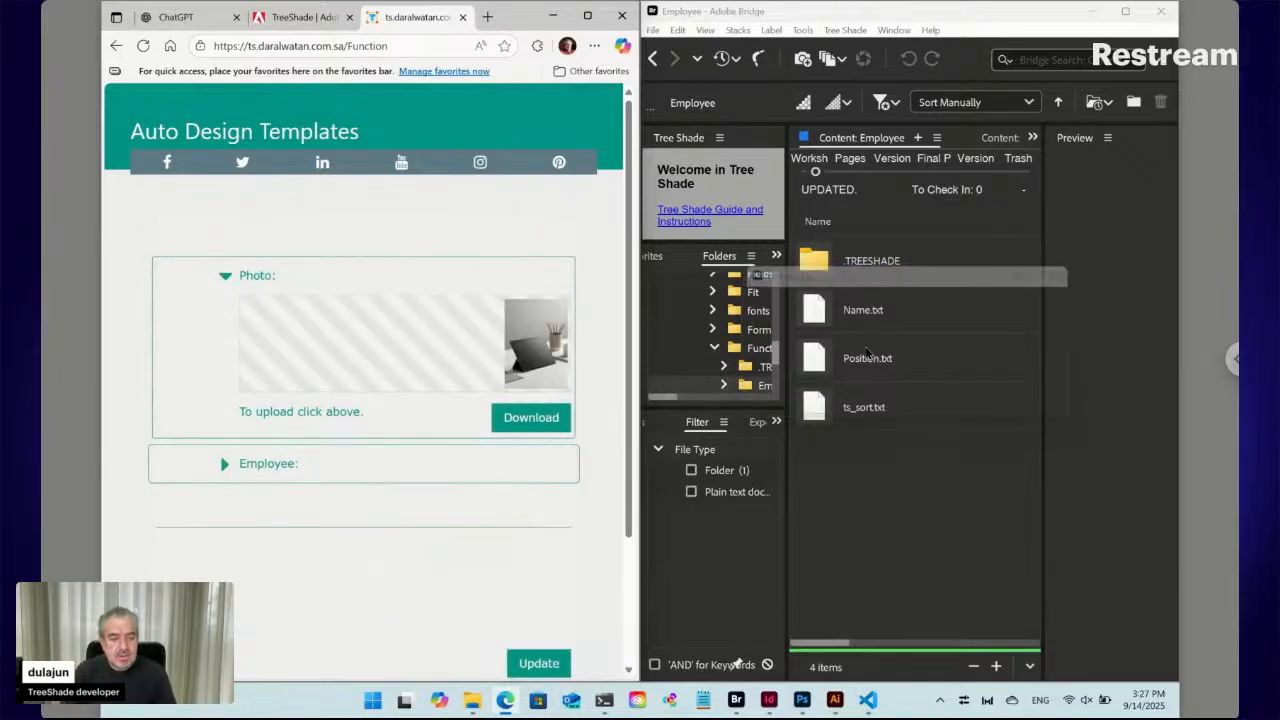
click(825, 314)
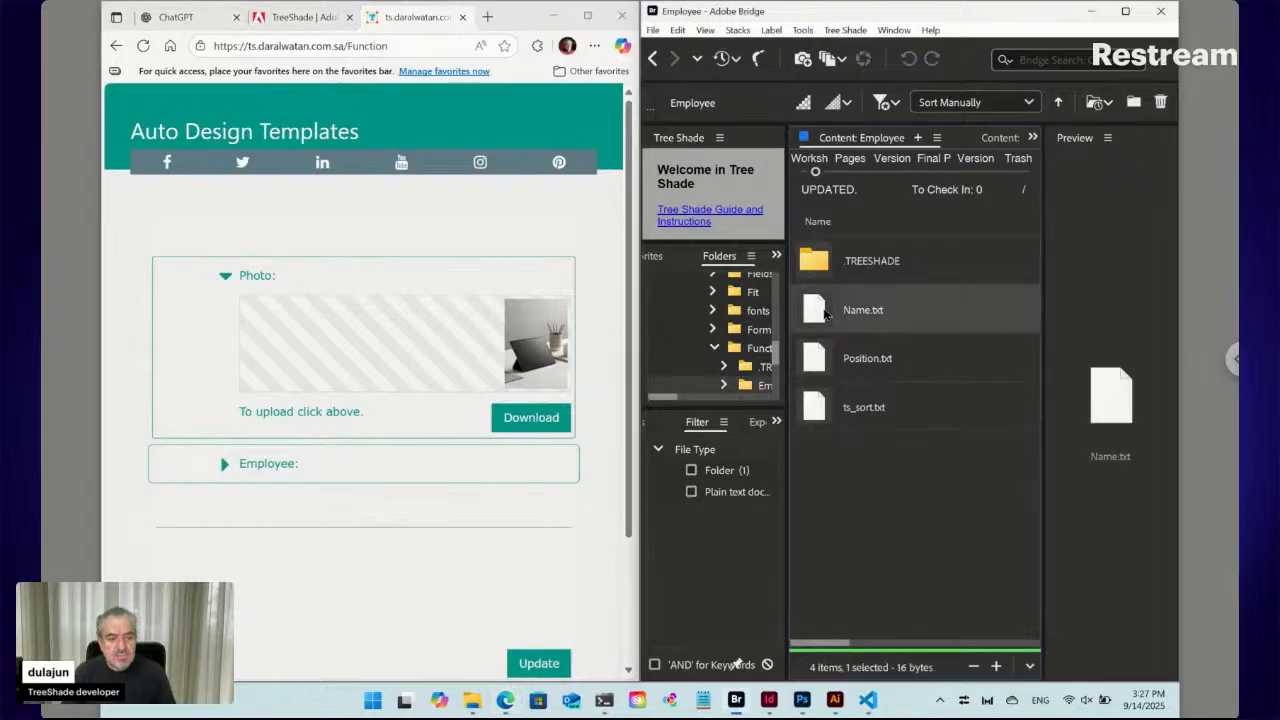
double_click(822, 316)
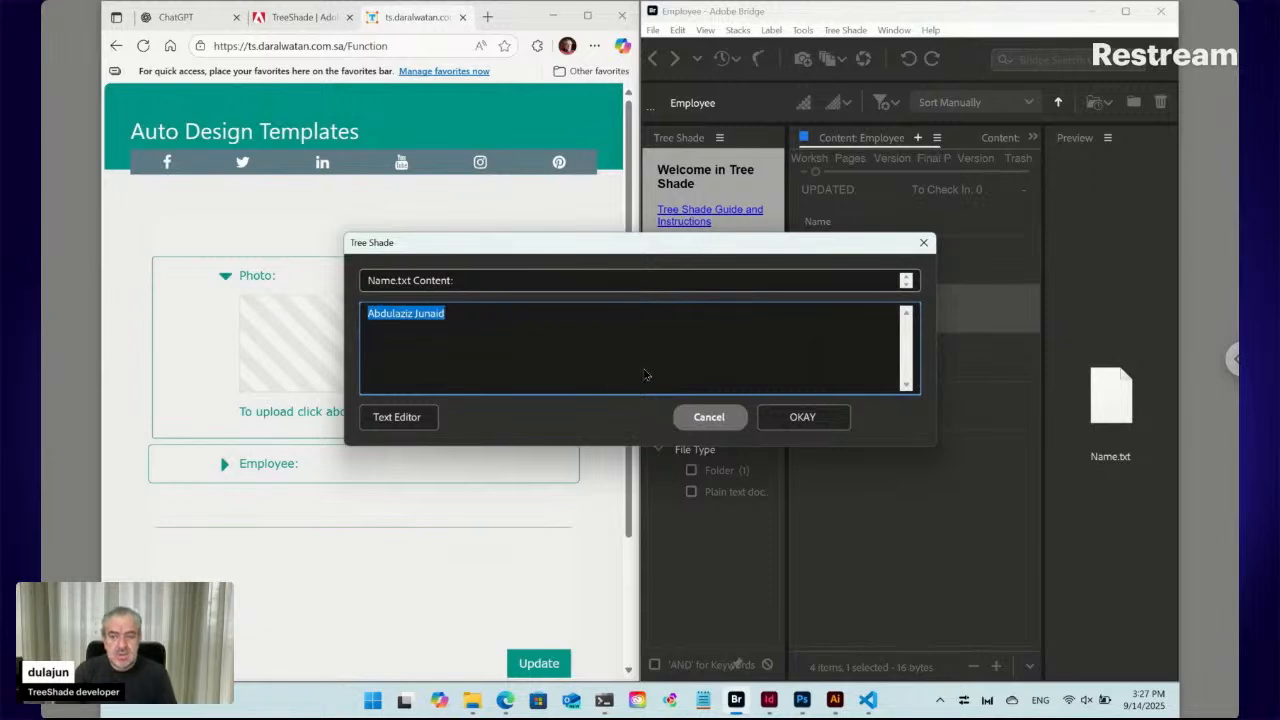
click(706, 418)
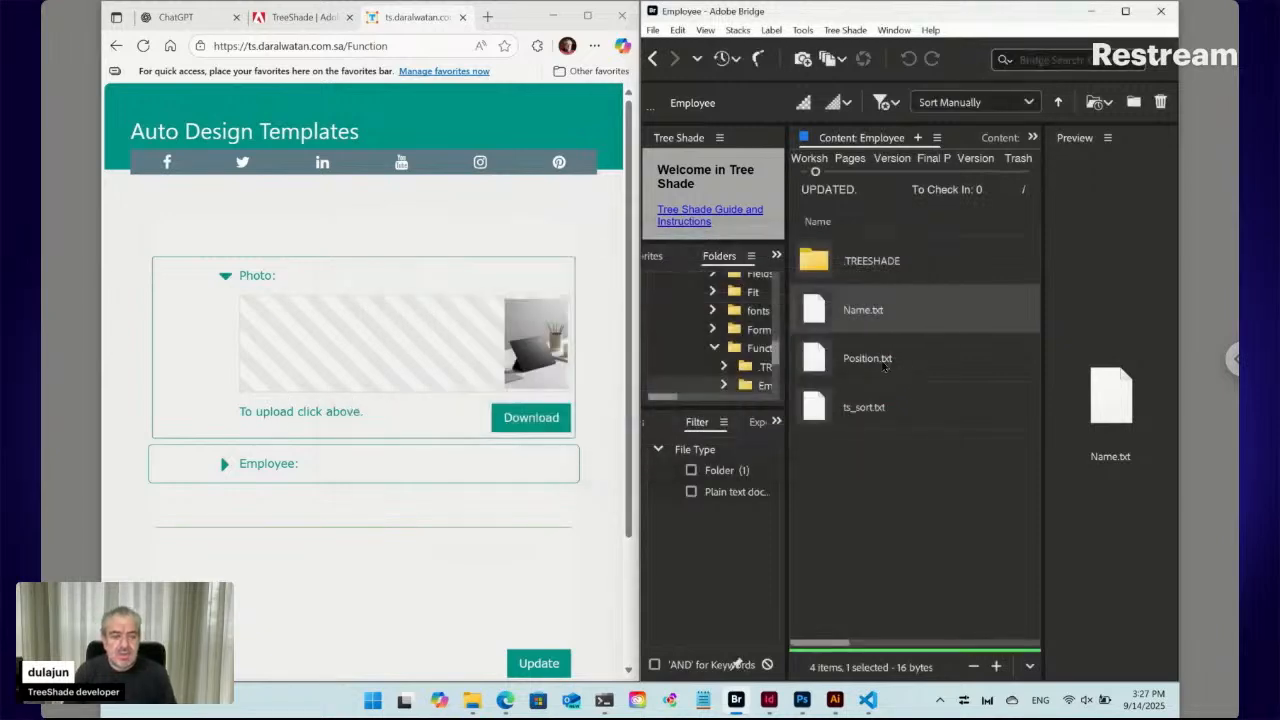
double_click(880, 366)
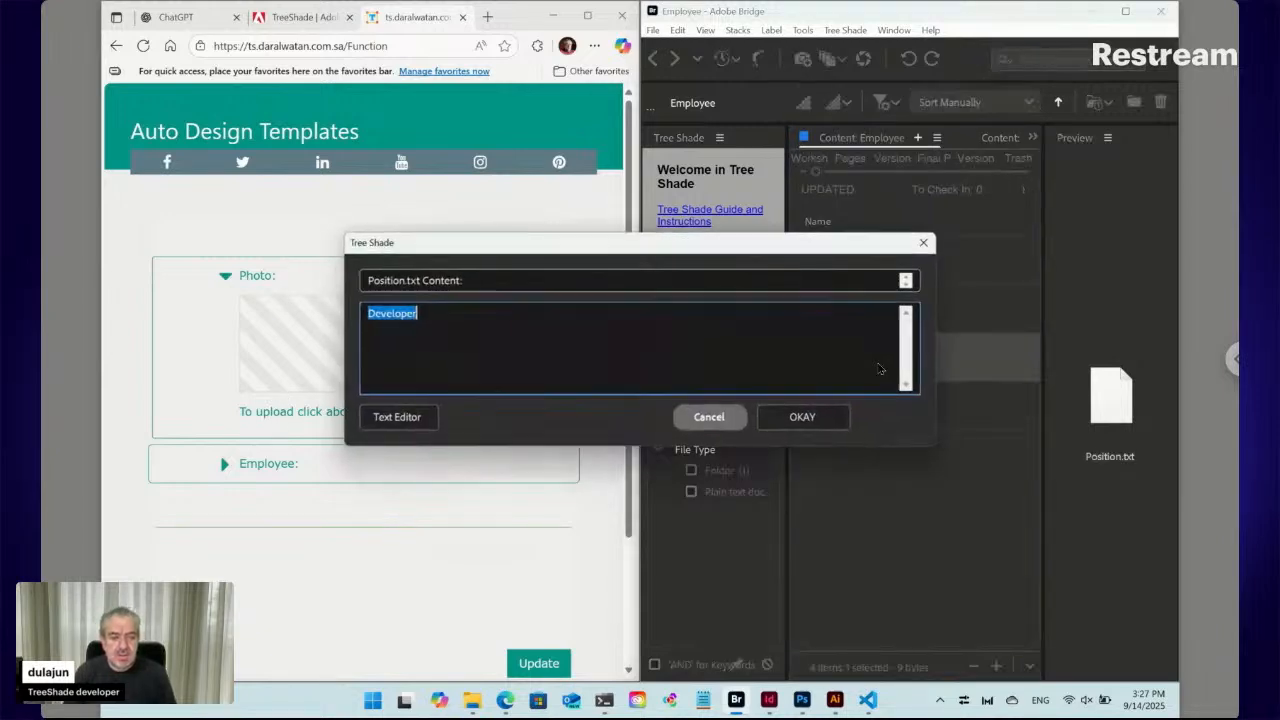
click(706, 417)
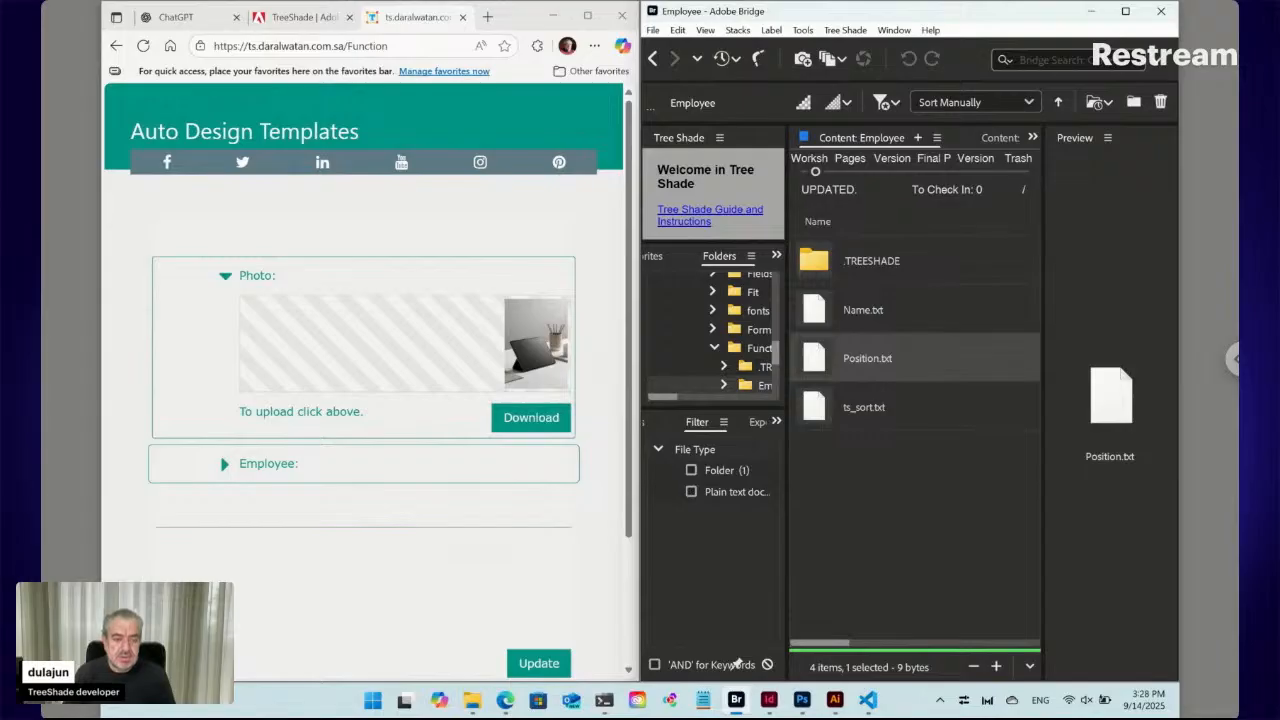
Rename Name.txt to First Name.txt
click(869, 314)
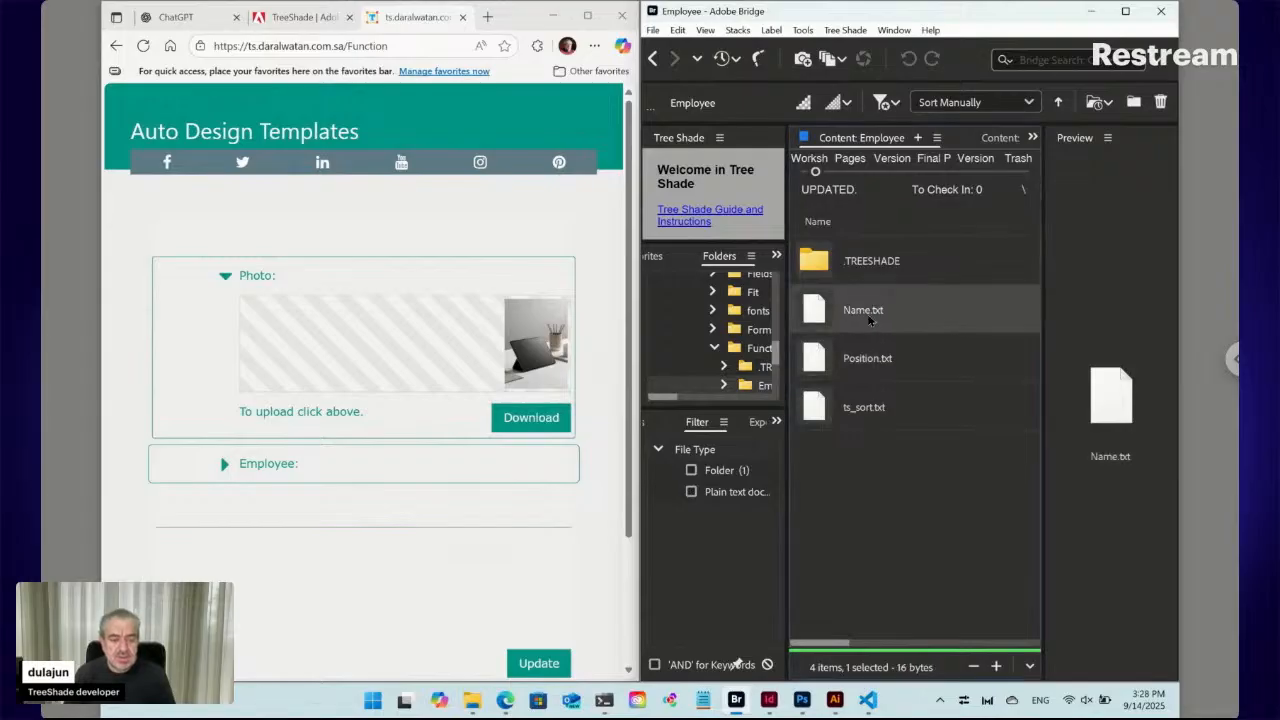
click(868, 312)
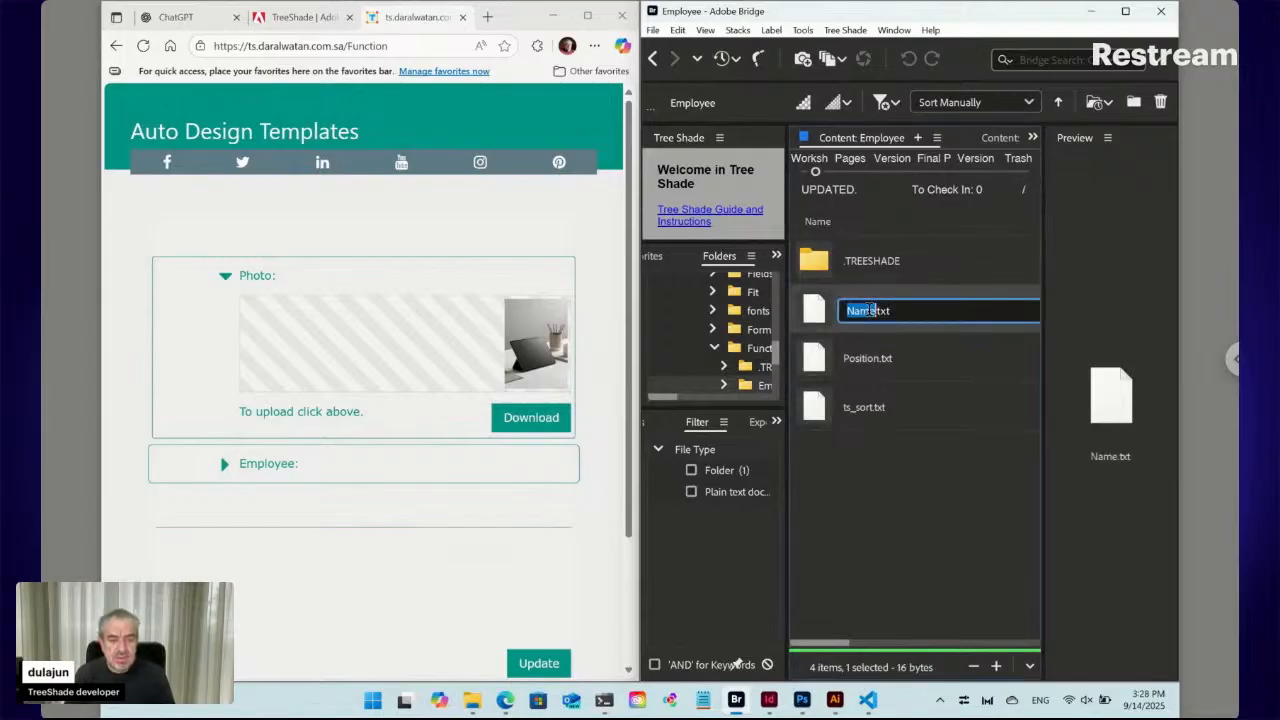
key(Right)
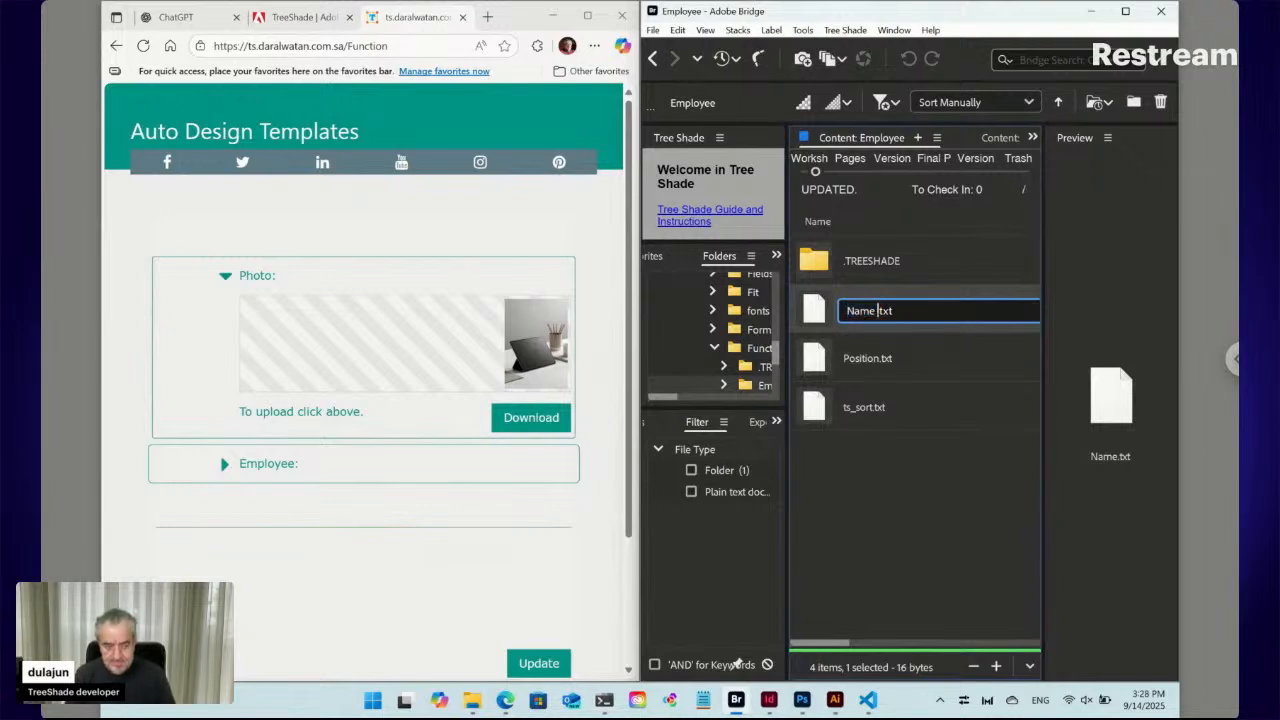
key(Left)
key(Left)
key(Home)
text(First)
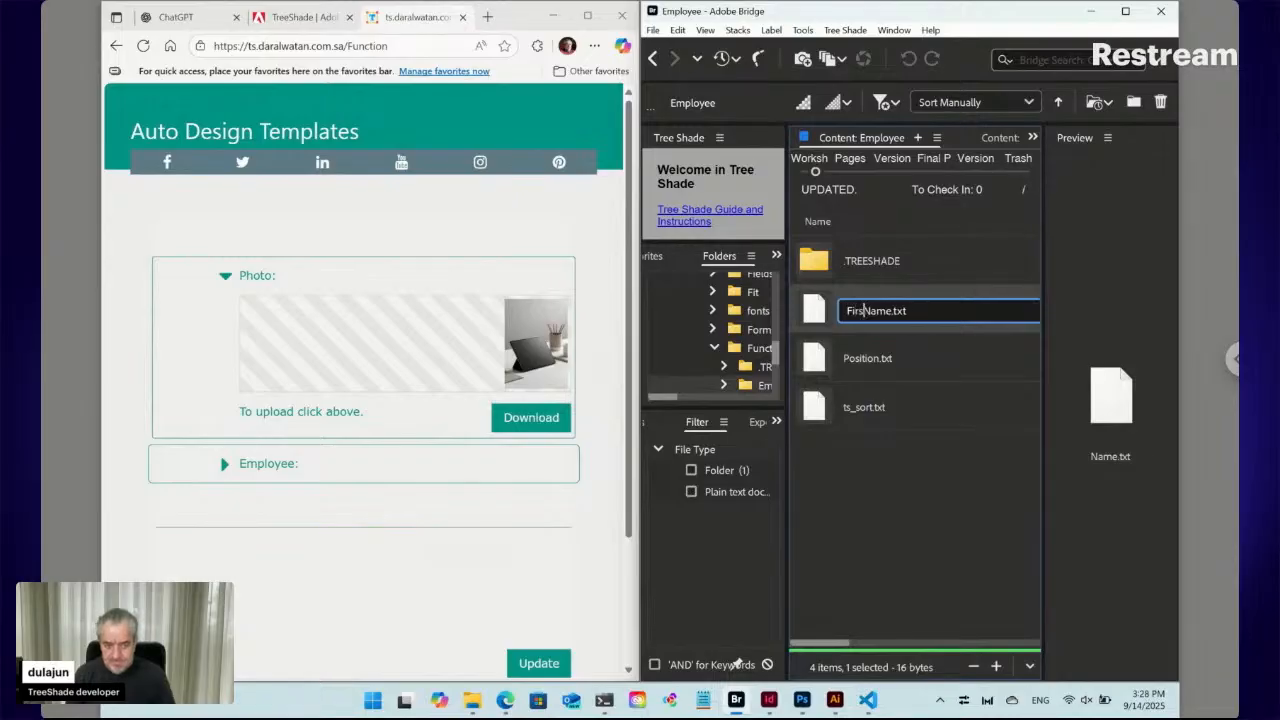
key(Return)
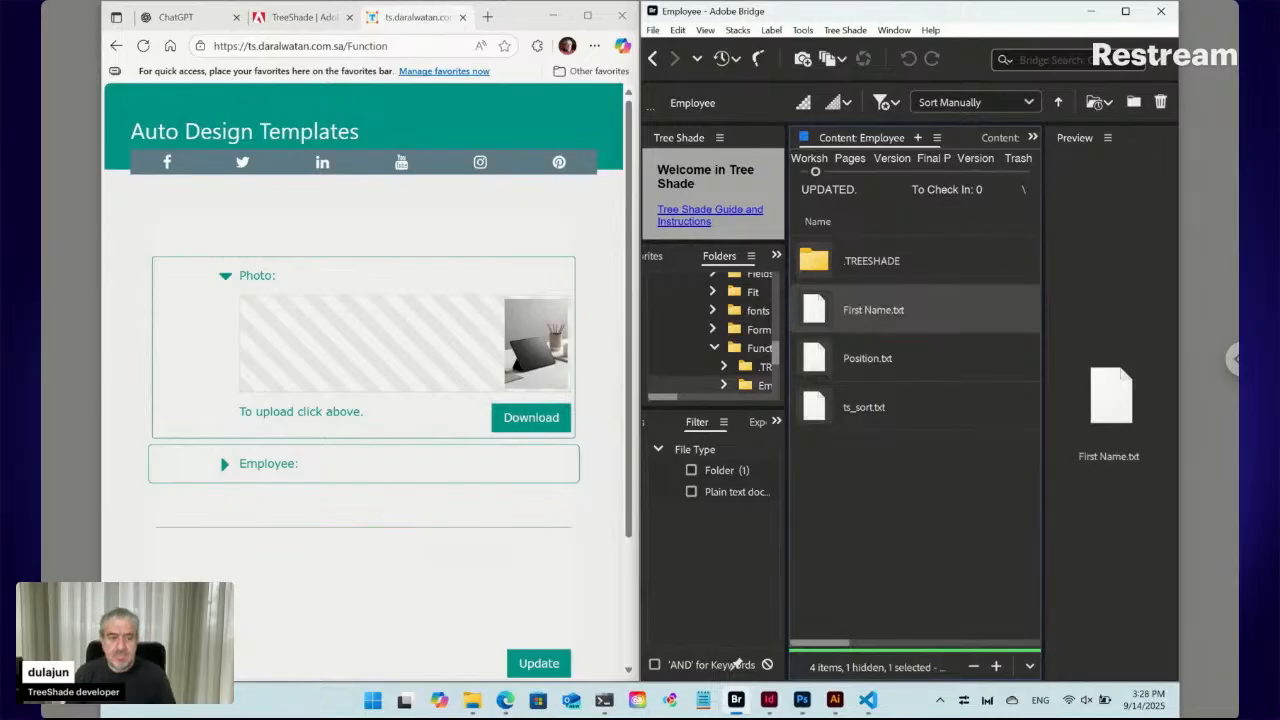
Add a new Tree Shade text file named Last Name.txt to the Employee folder
click(848, 32)
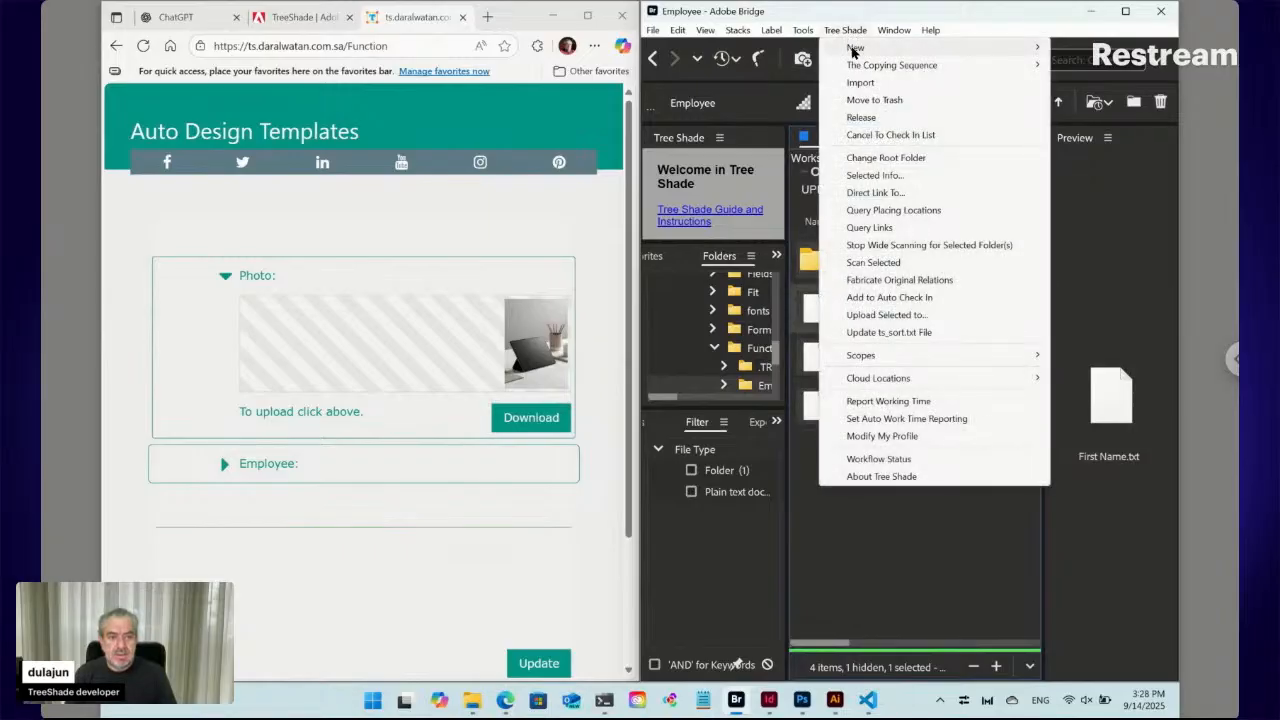
mouse_move(853, 52)
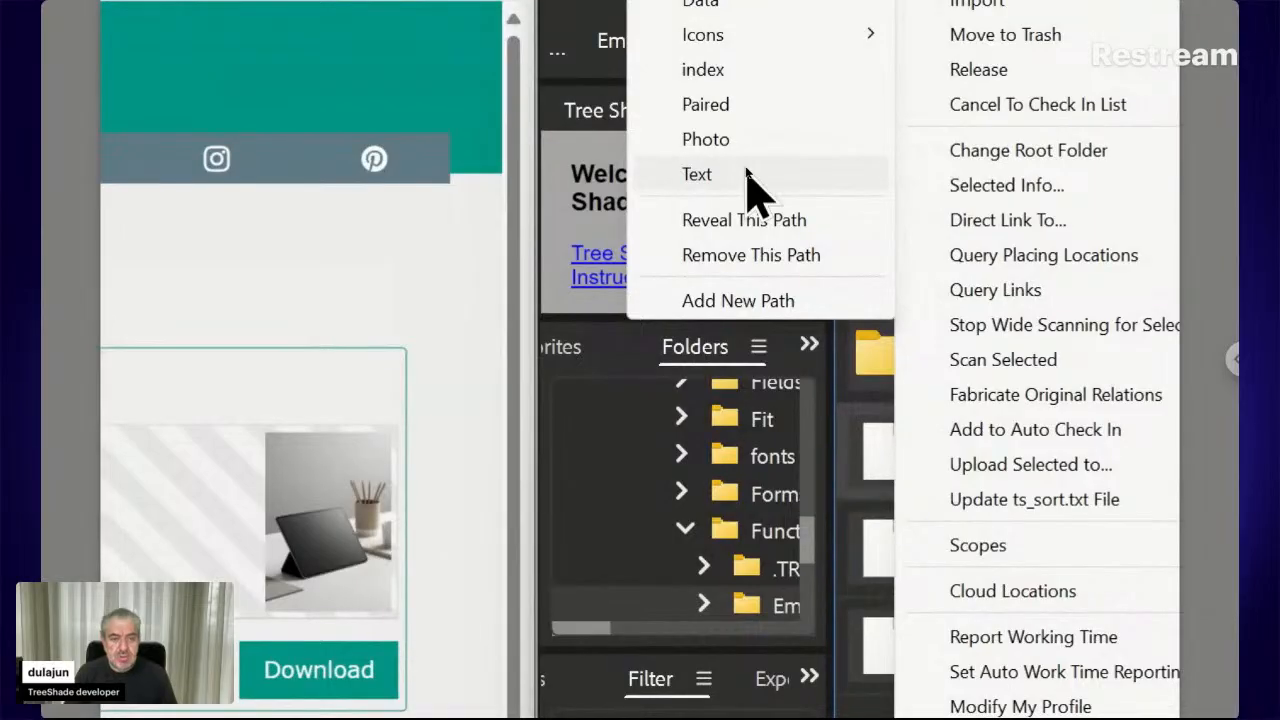
click(748, 178)
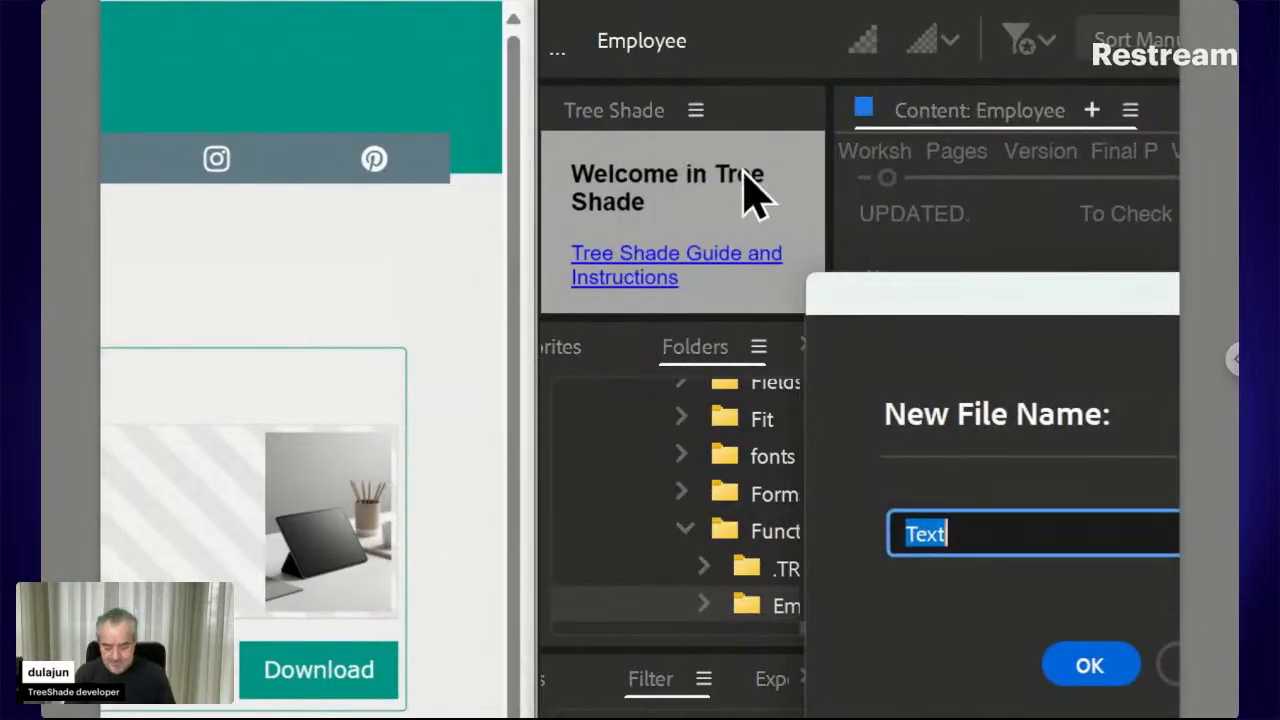
text(Last Na)
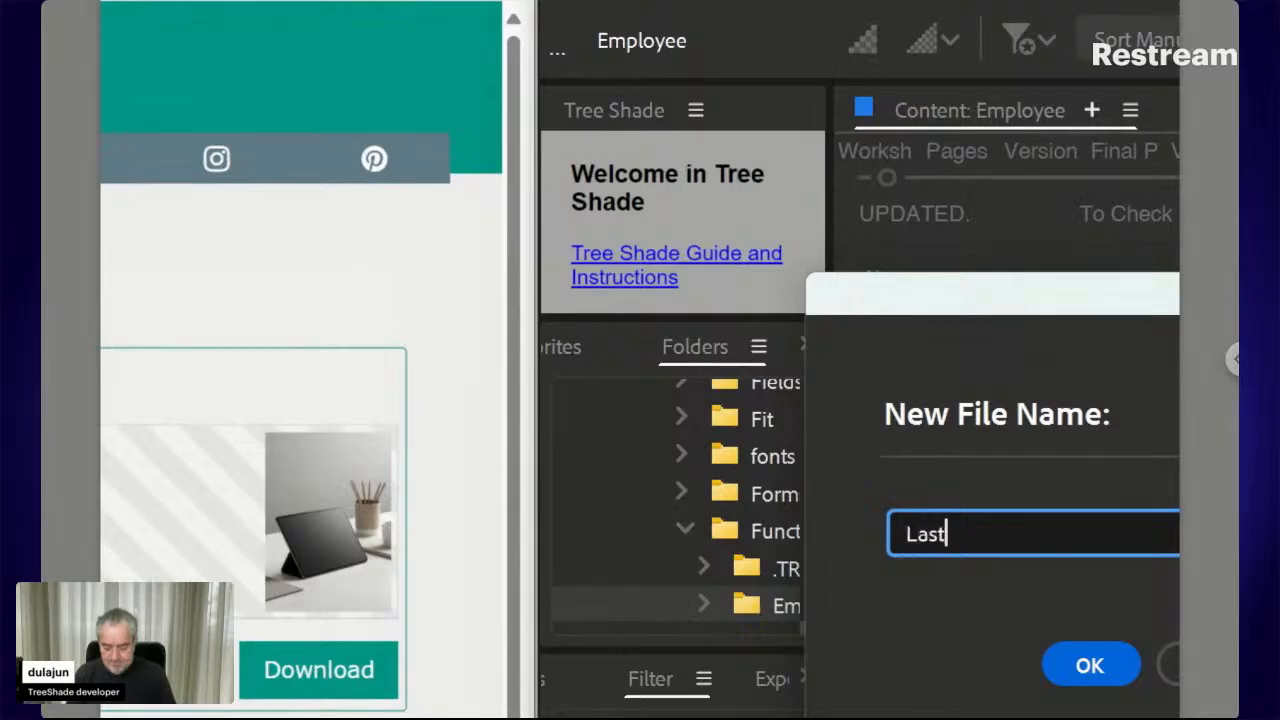
text(me)
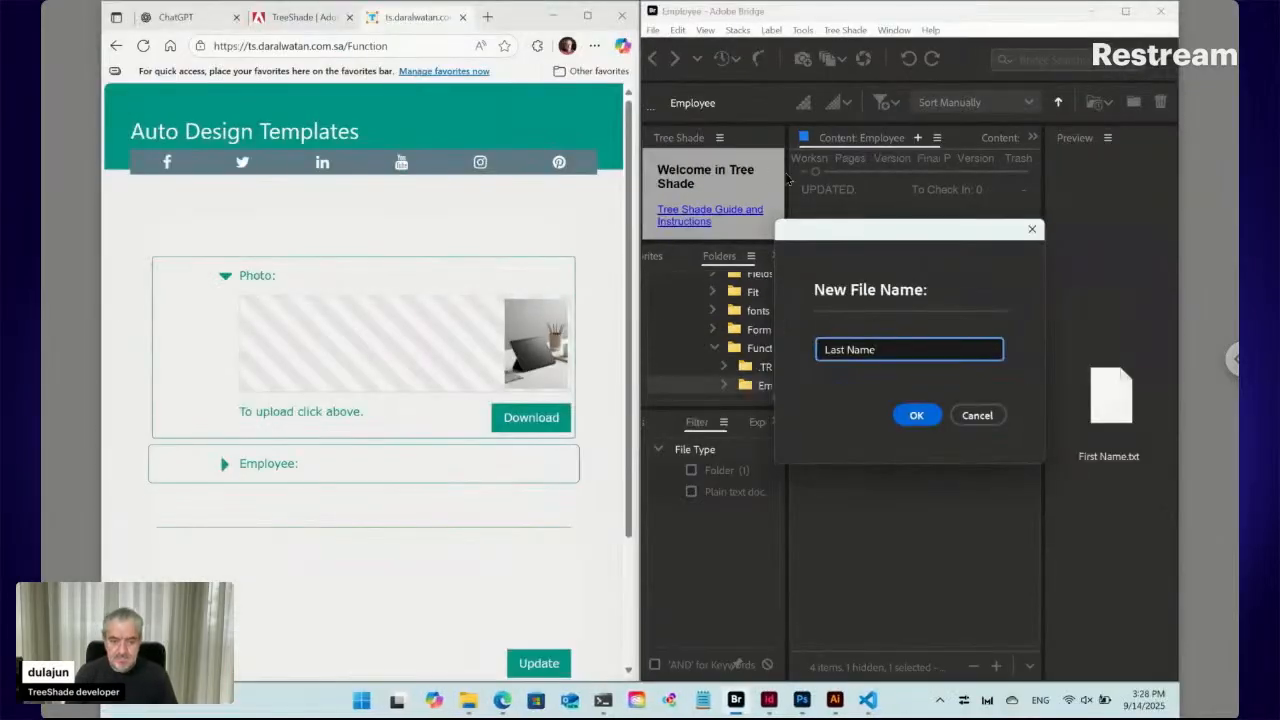
click(916, 413)
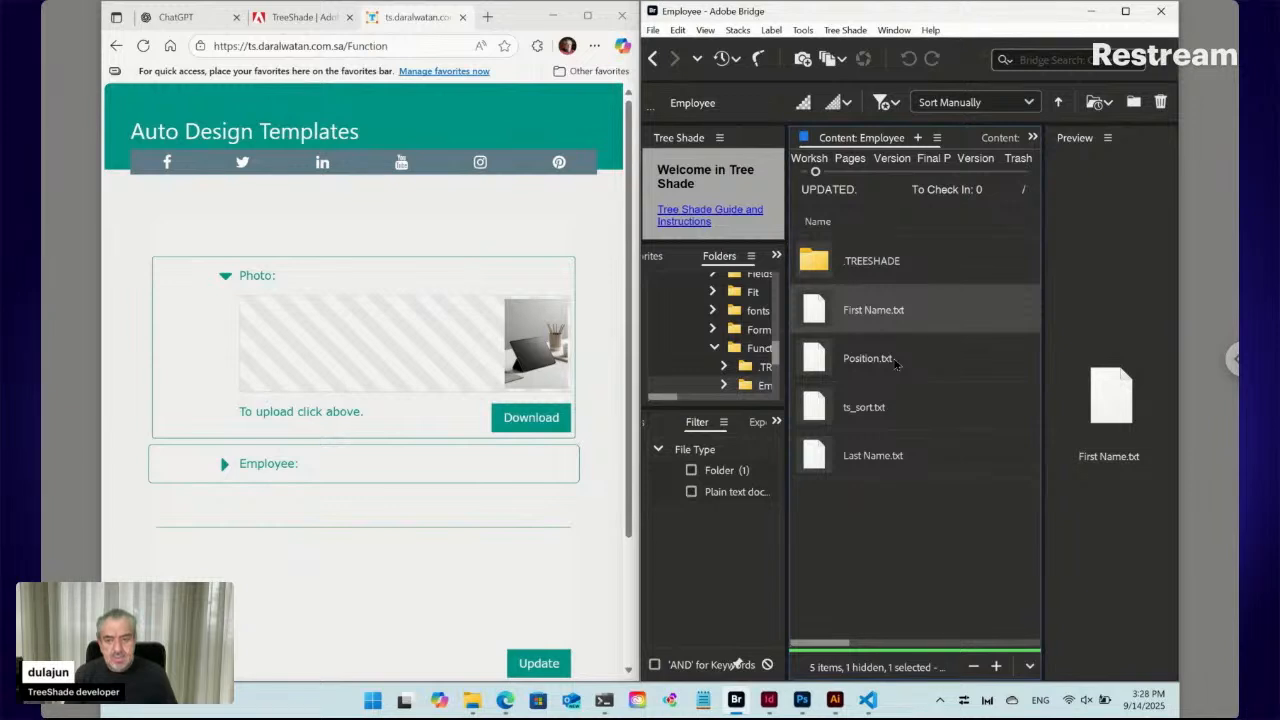
Reload the form, then drag Last Name.txt up beneath First Name.txt, above Position.txt
click(143, 46)
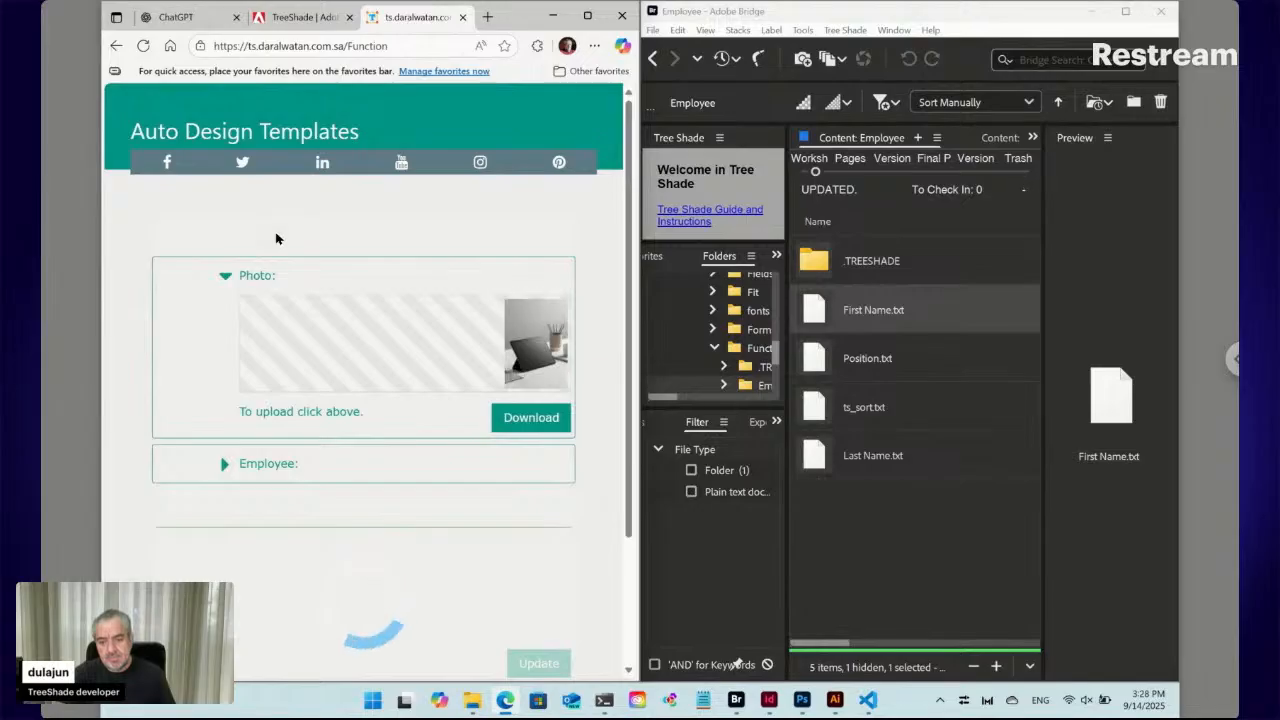
click(225, 467)
scroll(226, 460, down, 2)
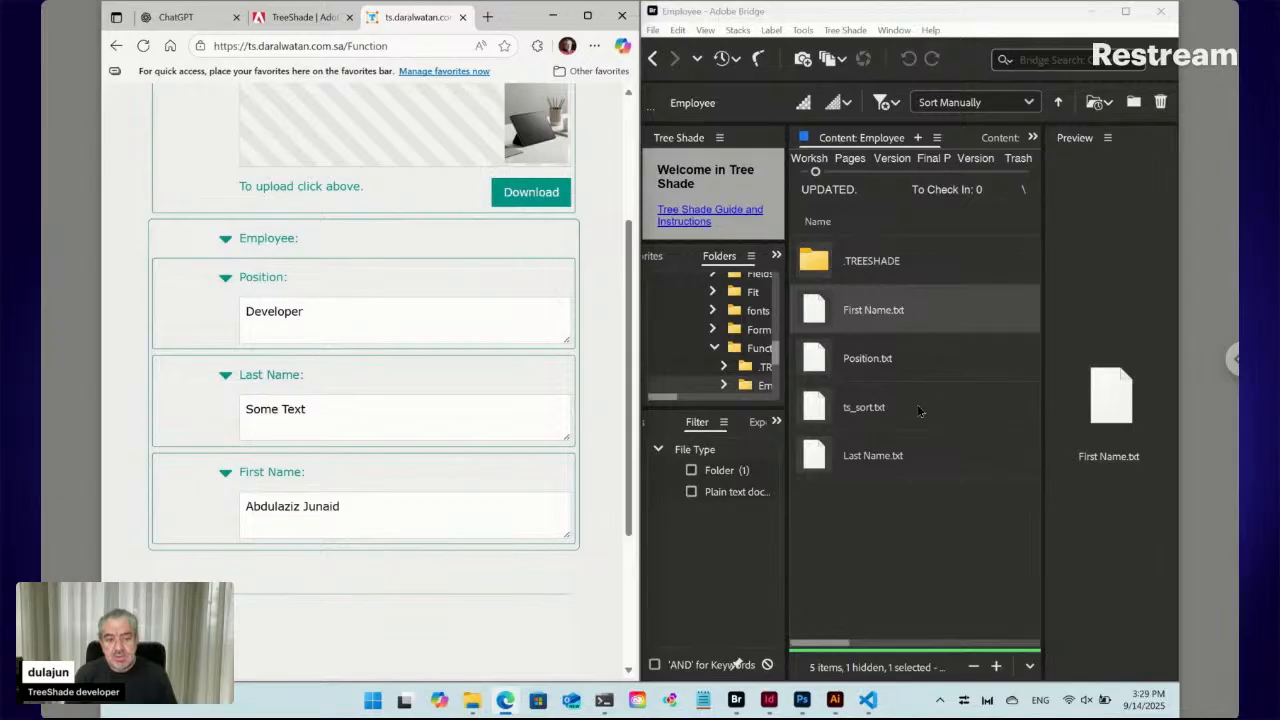
click(825, 457)
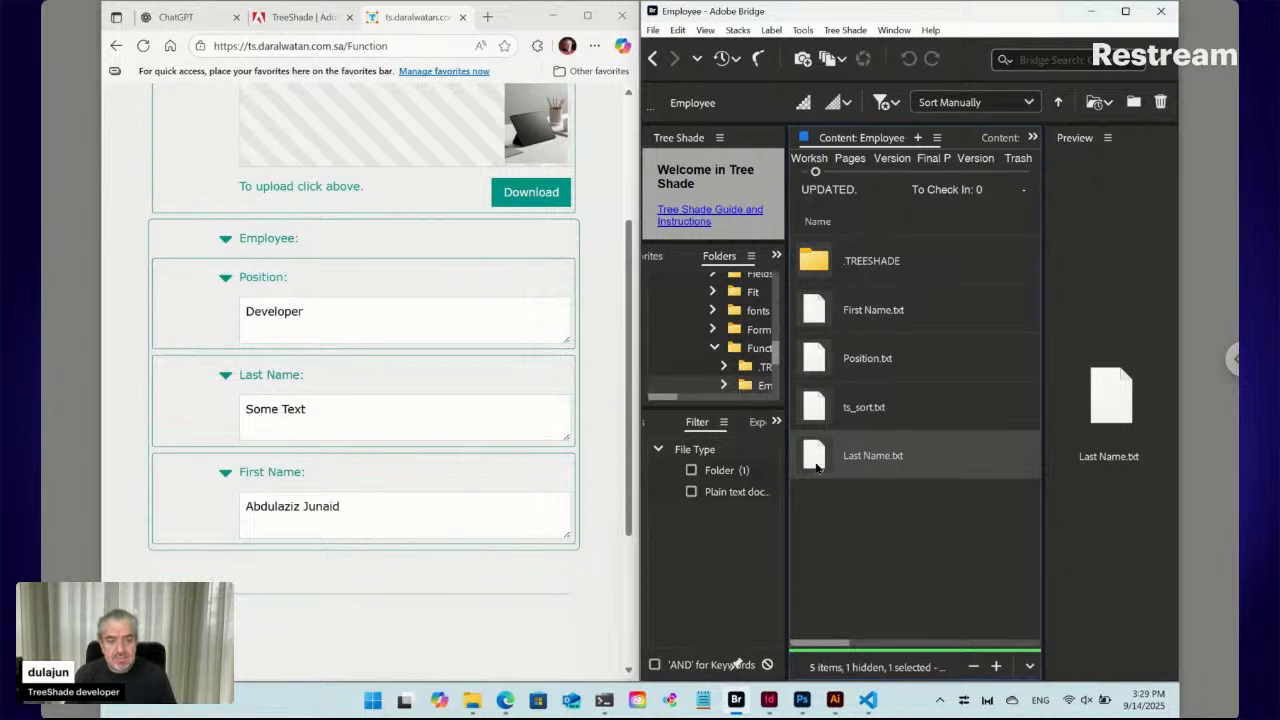
drag(816, 463, 828, 343)
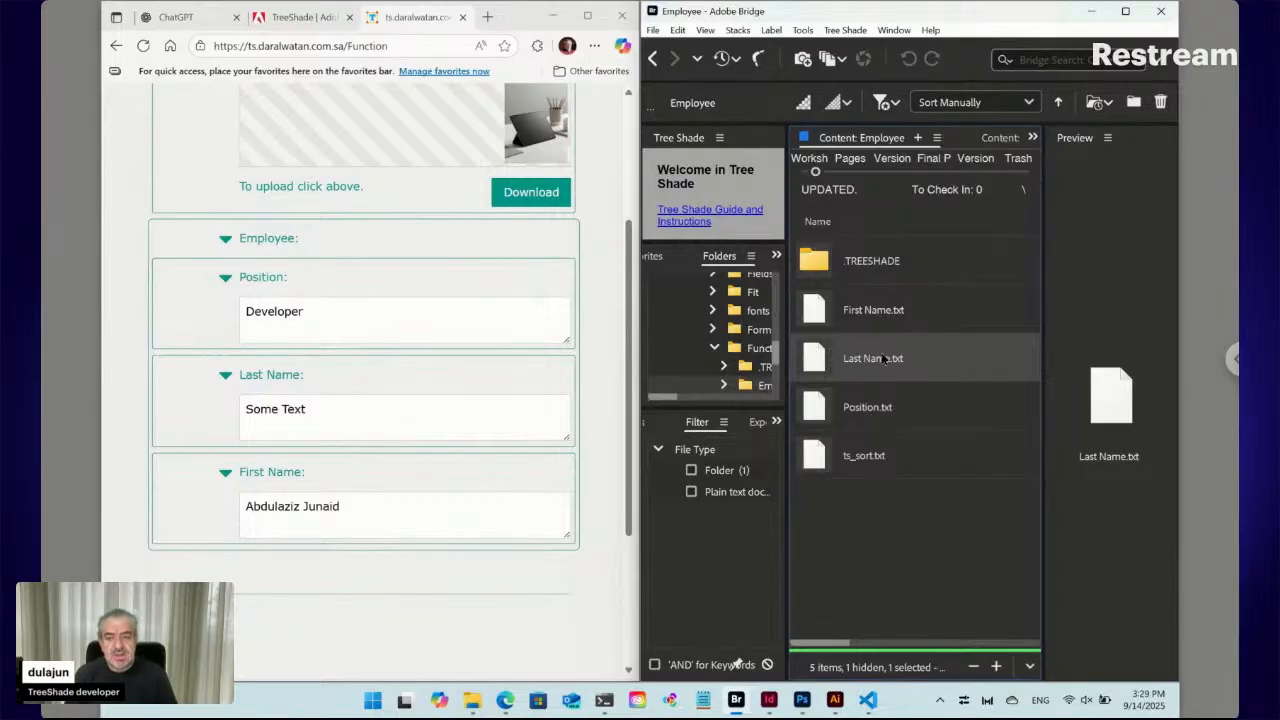
click(855, 32)
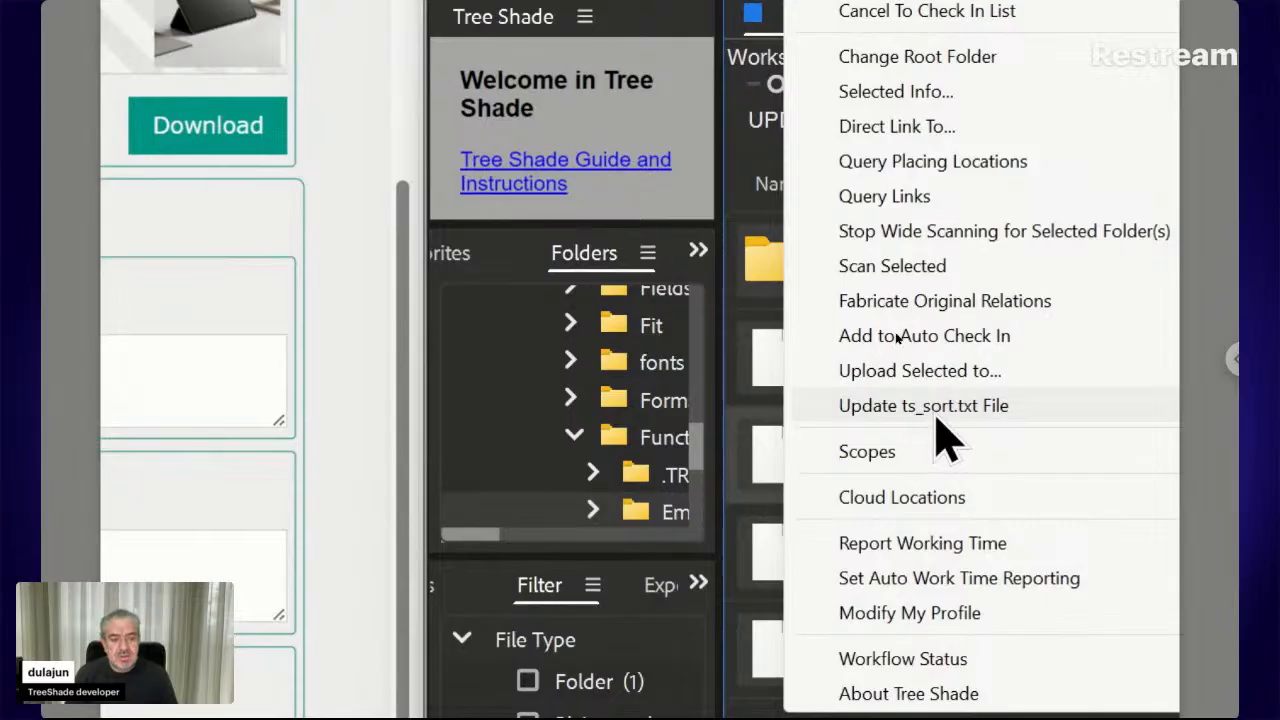
click(937, 413)
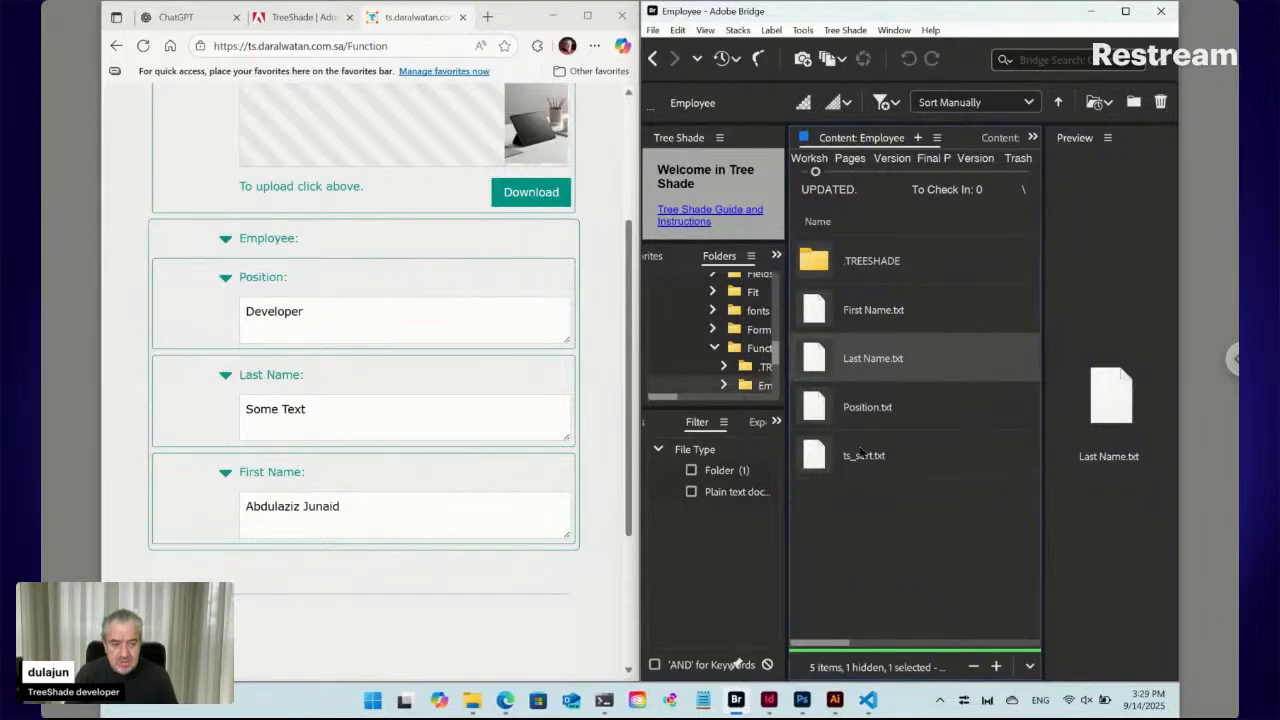
click(825, 458)
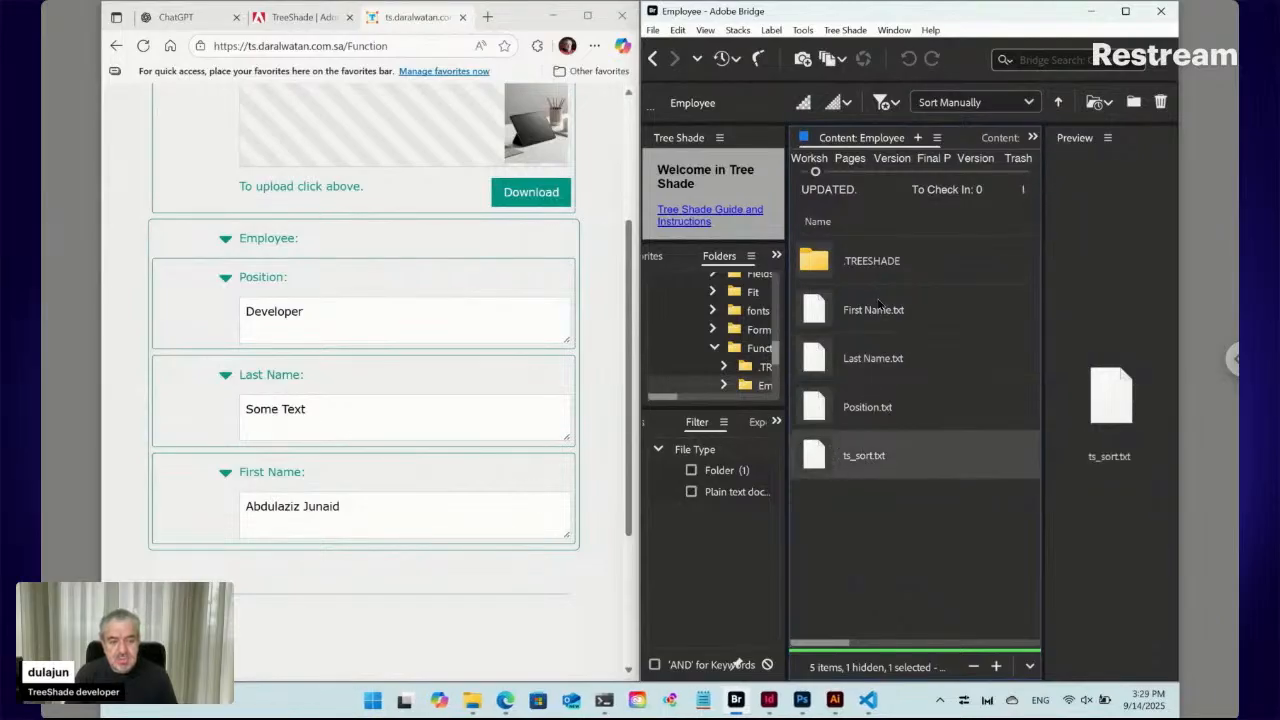
double_click(822, 459)
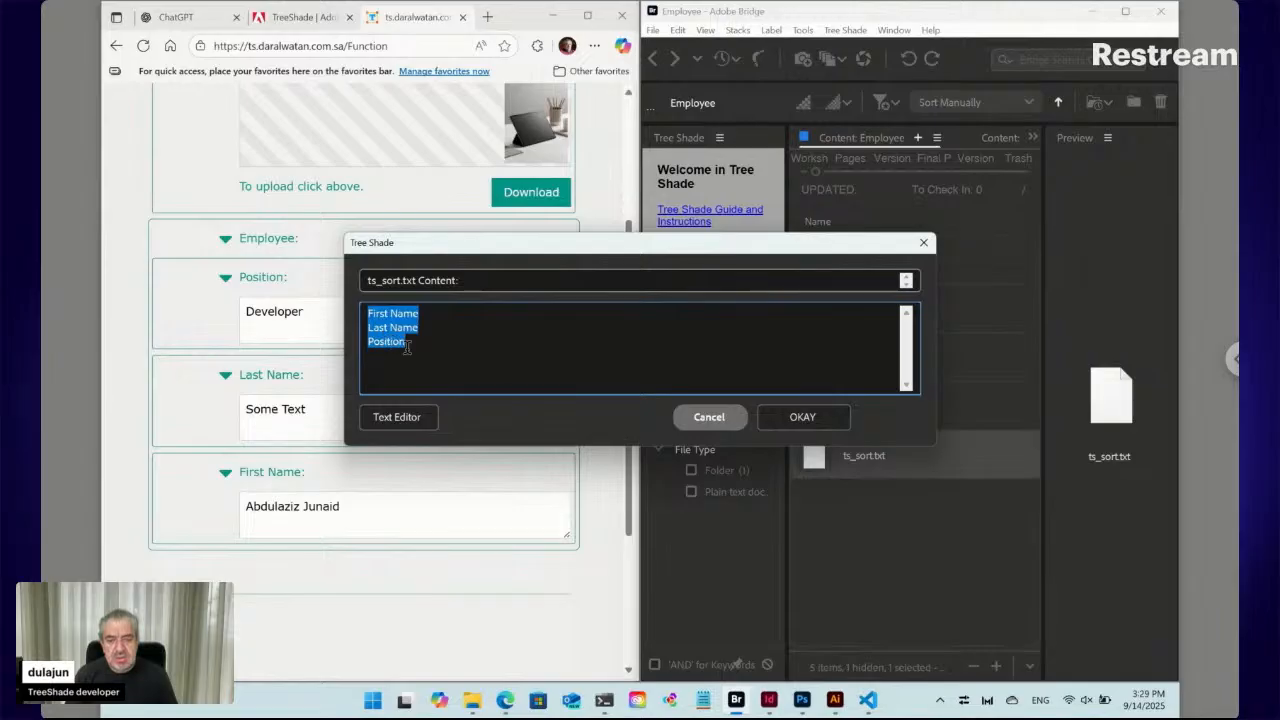
drag(716, 250, 592, 247)
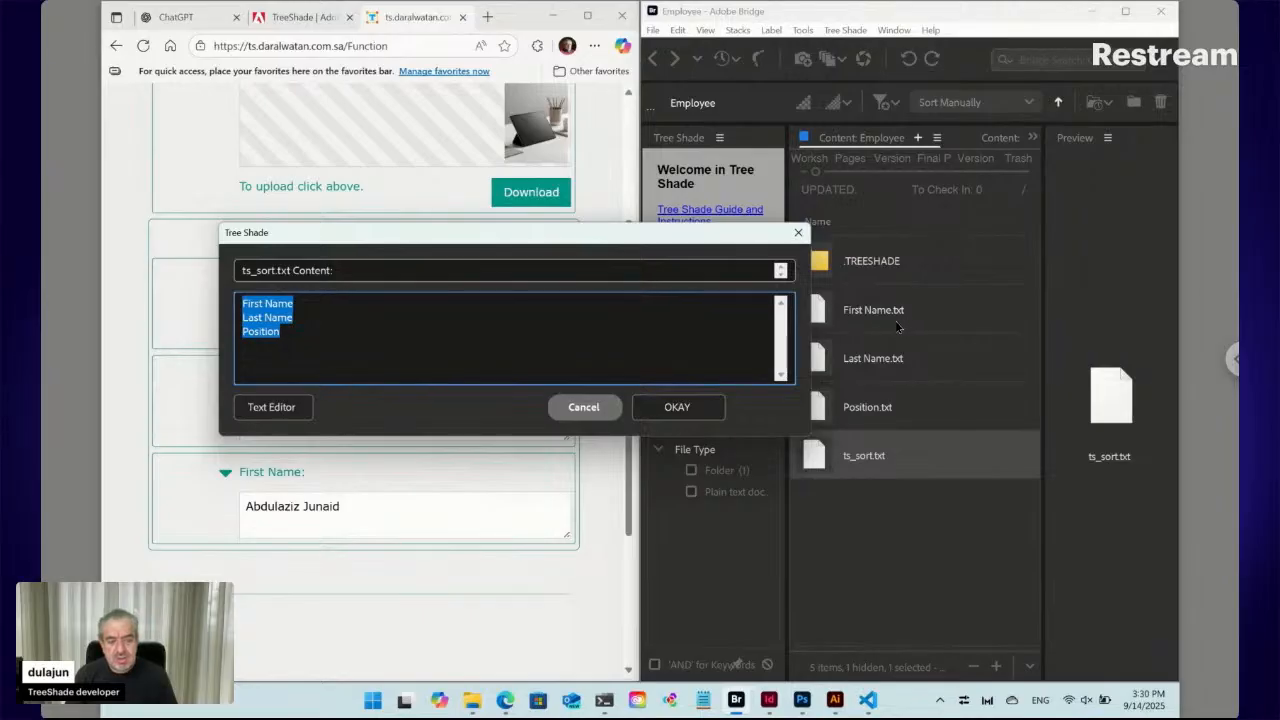
click(583, 407)
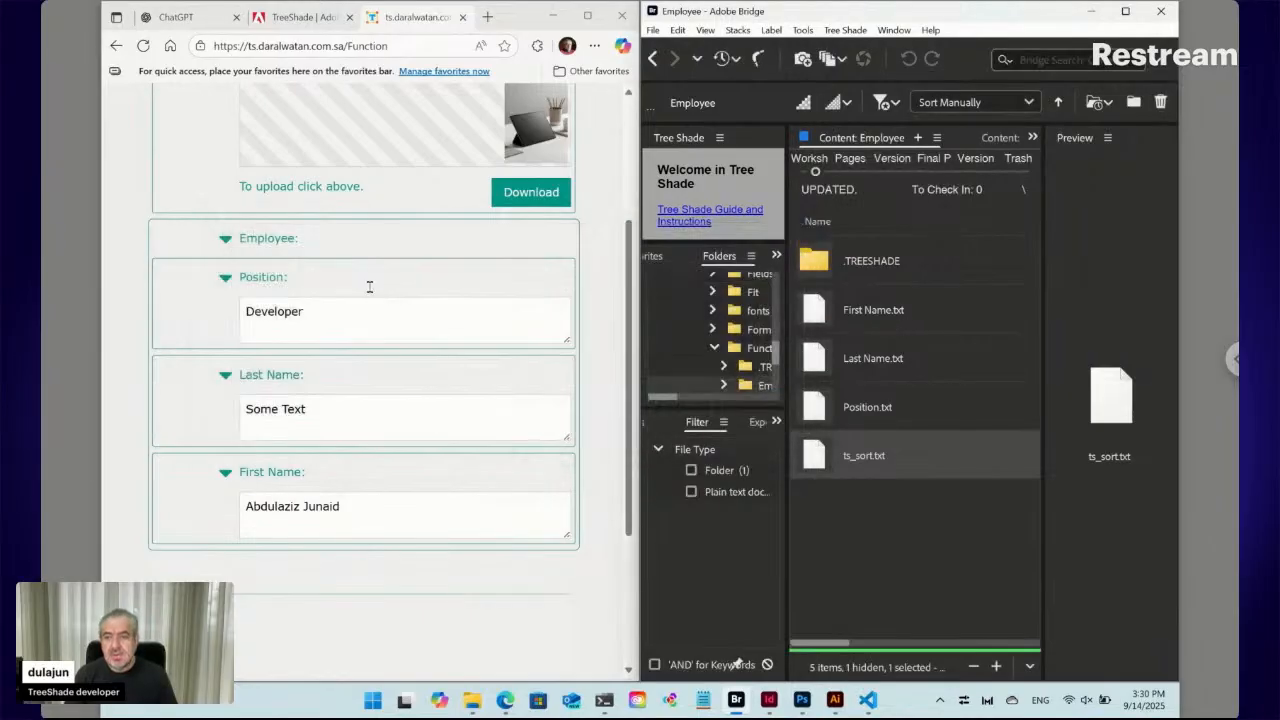
Reload the form and confirm Employee shows First Name, Last Name, then Position, deselecting files in Bridge
click(144, 46)
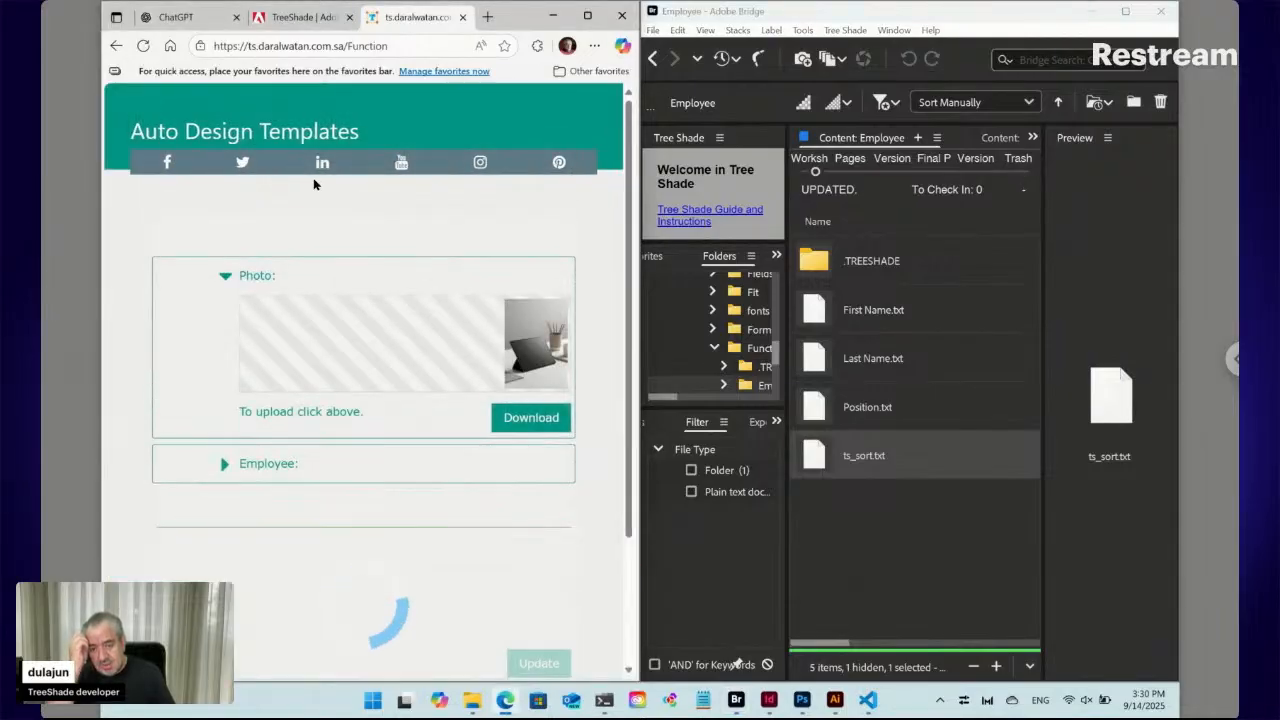
click(222, 467)
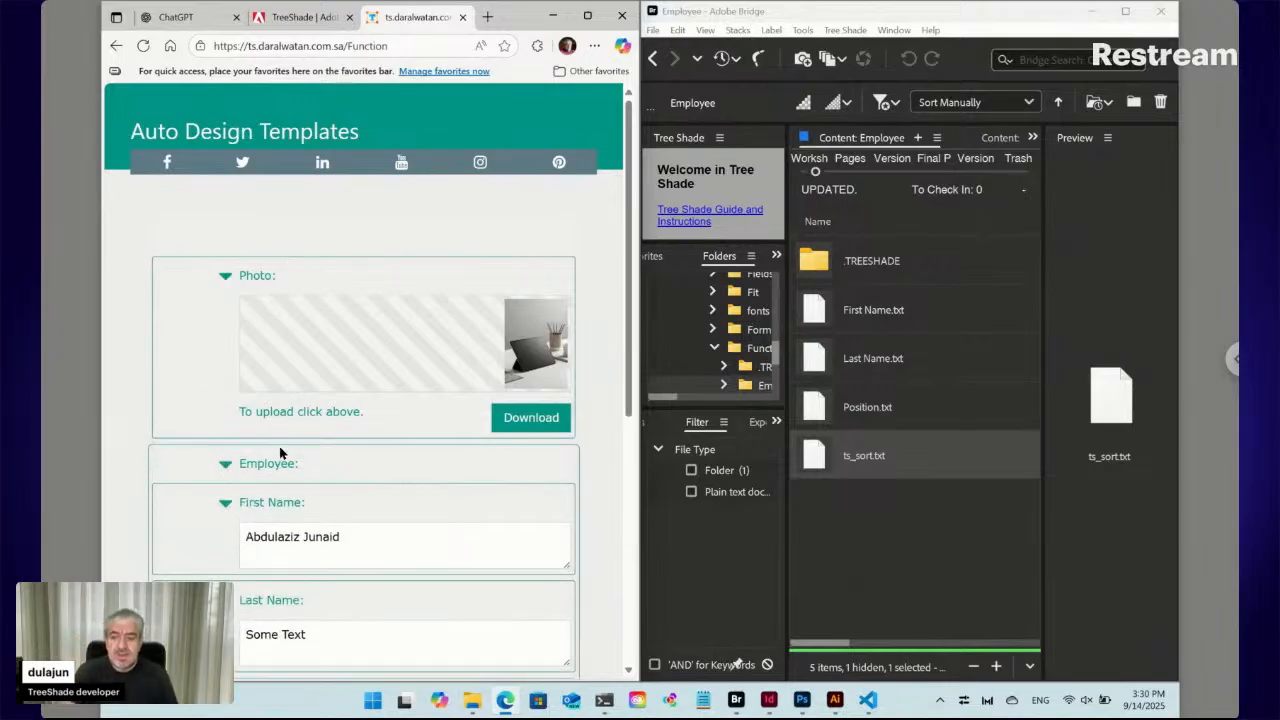
scroll(280, 453, down, 1)
scroll(280, 453, down, 3)
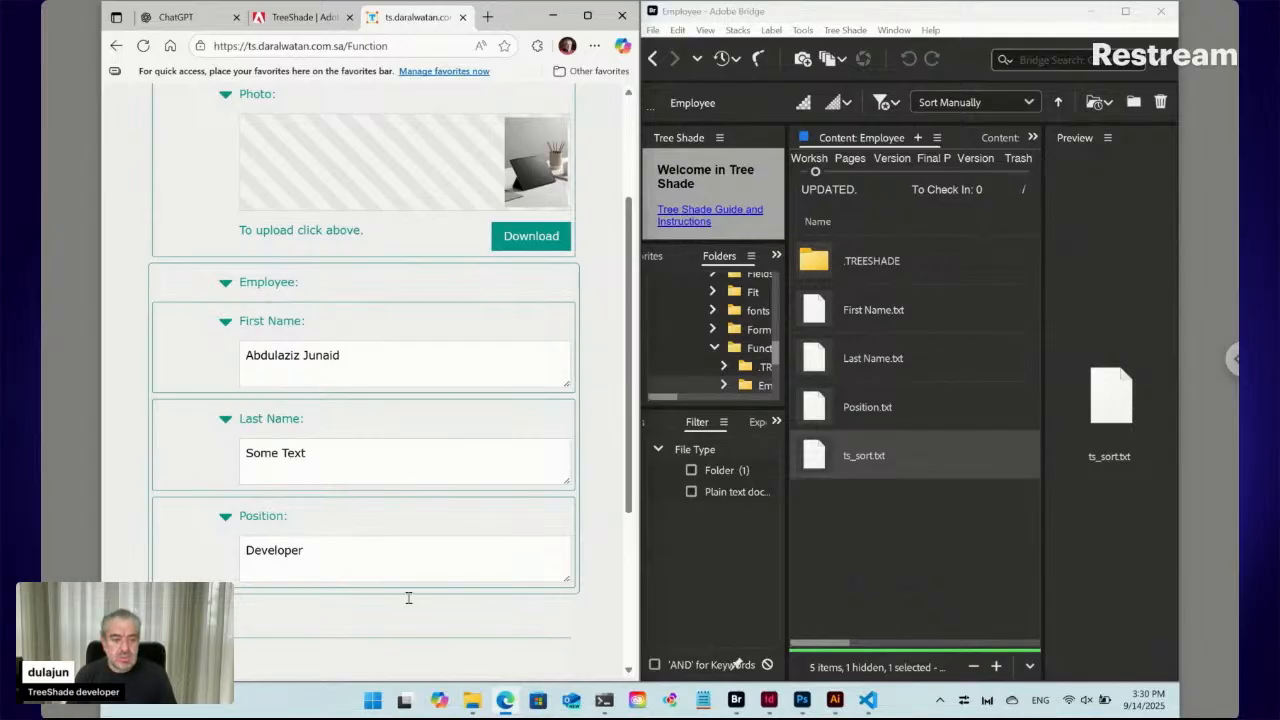
click(875, 514)
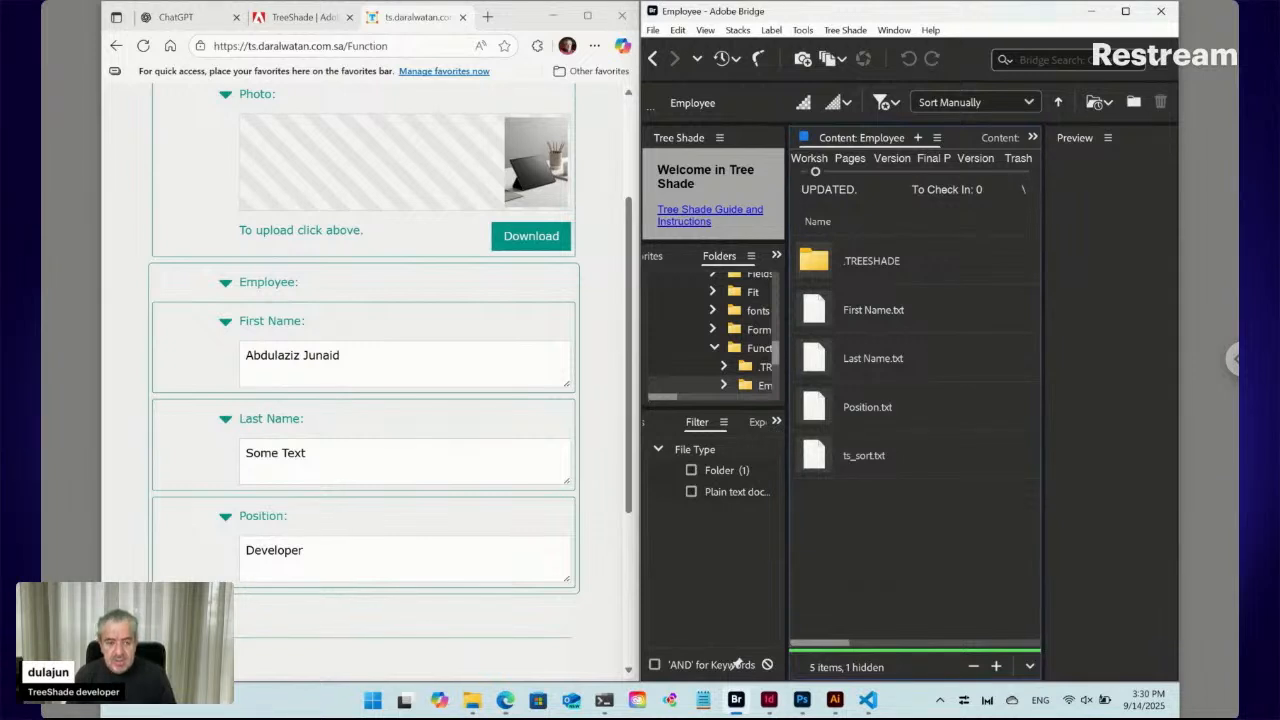
Create a new text file named 'Connect Name ts_hdn' in the Employee folder via Tree Shade > New > Text
click(846, 32)
mouse_move(862, 54)
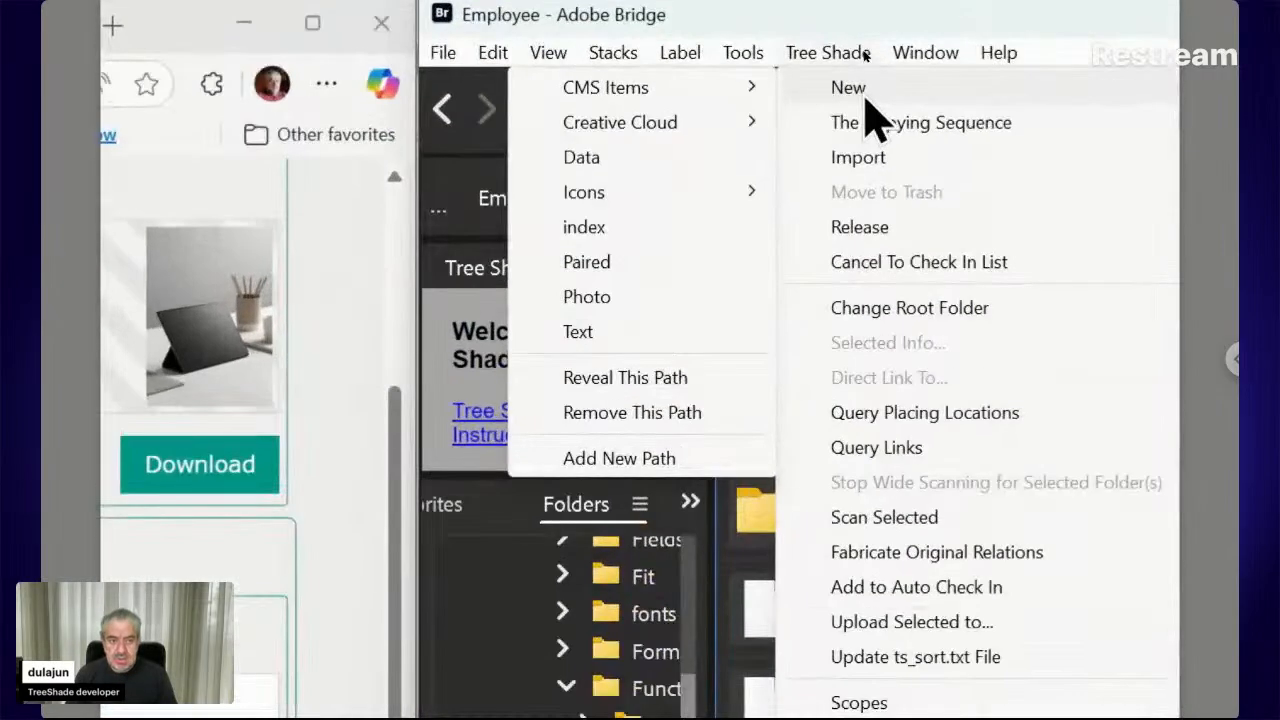
click(680, 337)
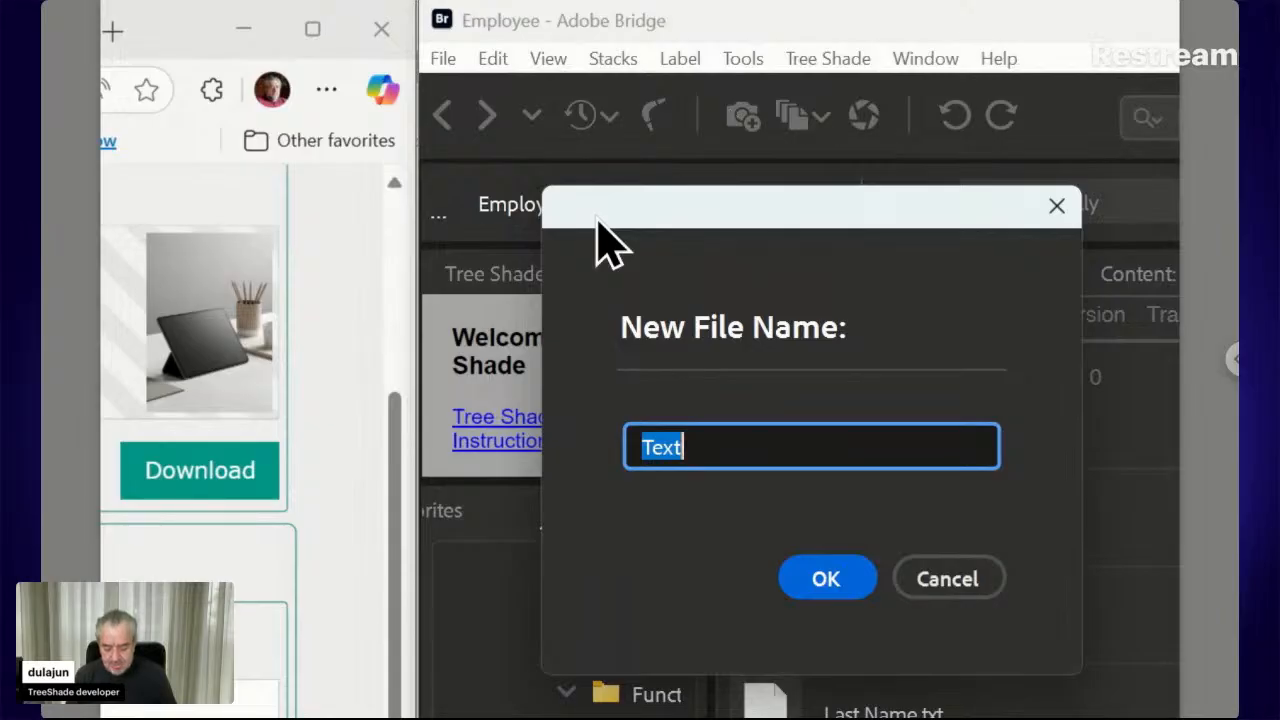
text(Co)
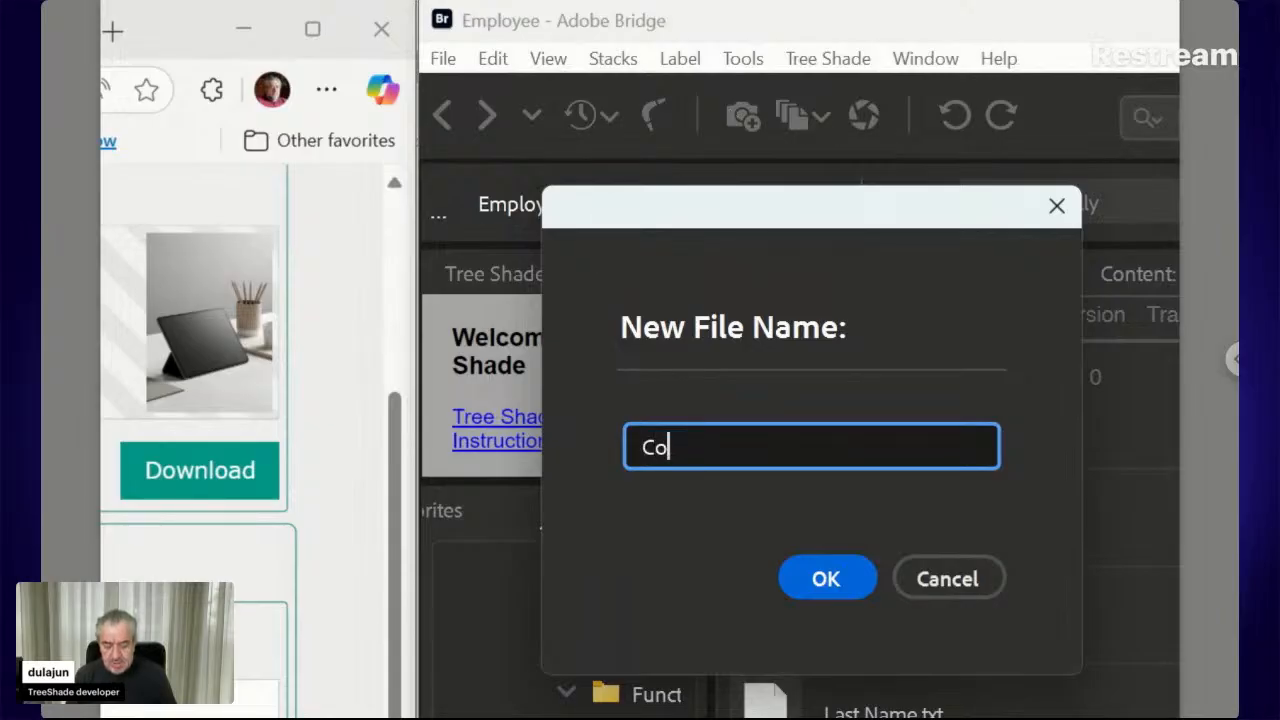
text(nnect)
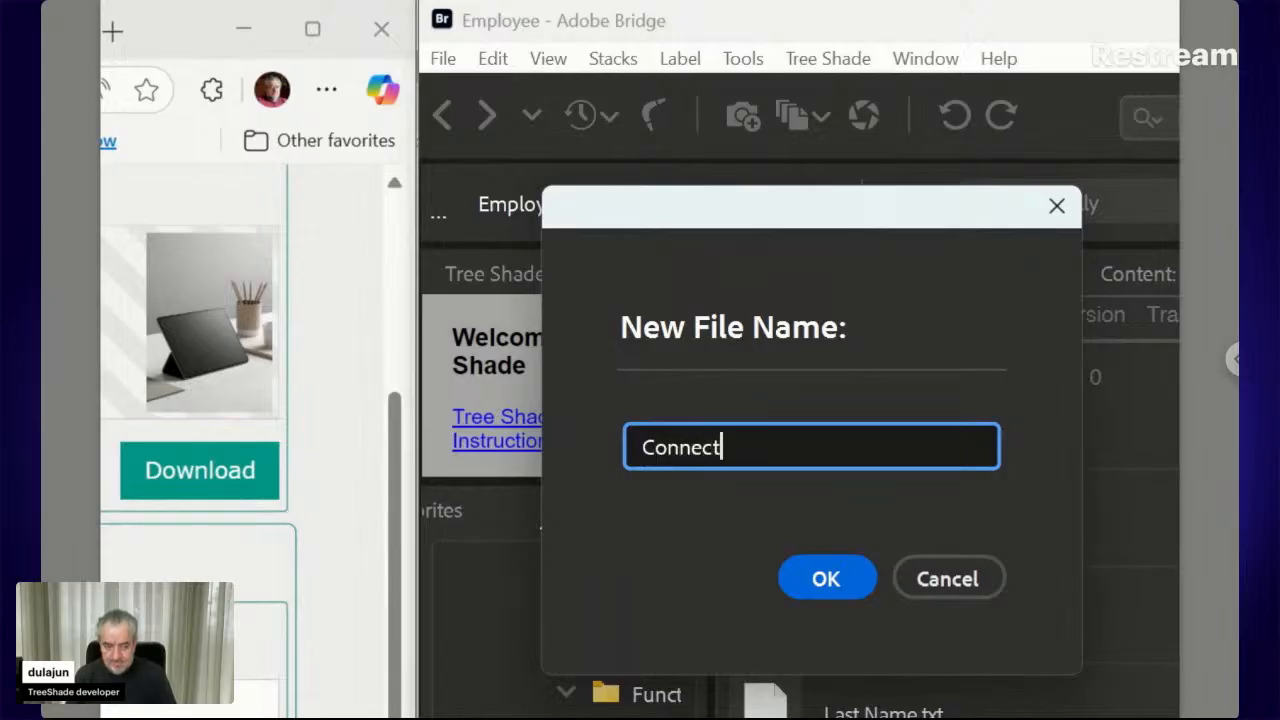
text( Name)
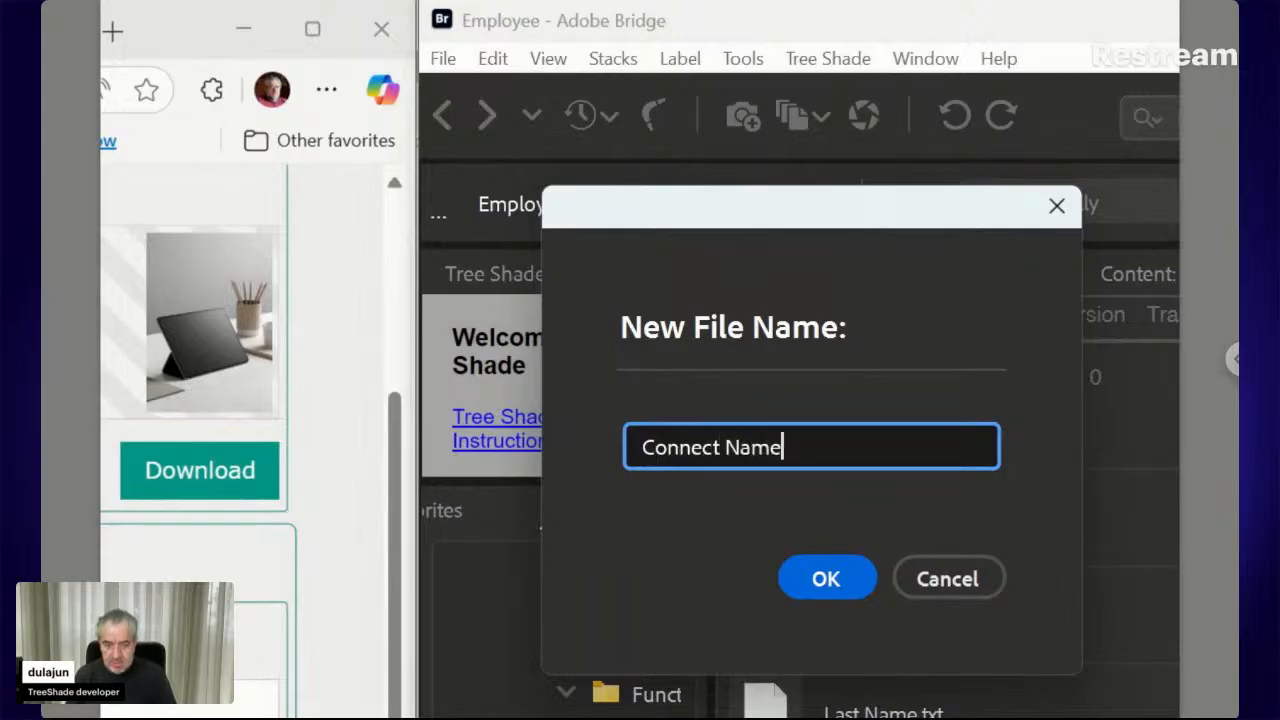
key(BackSpace)
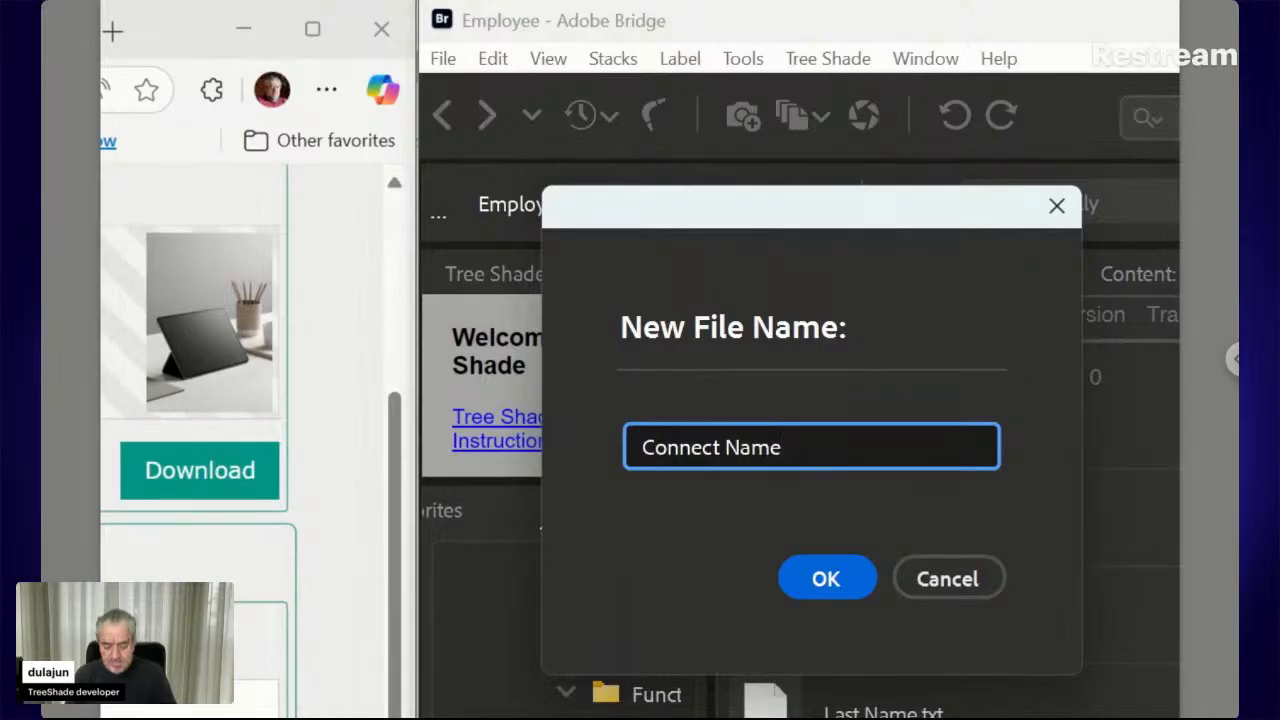
text(ts_hdn)
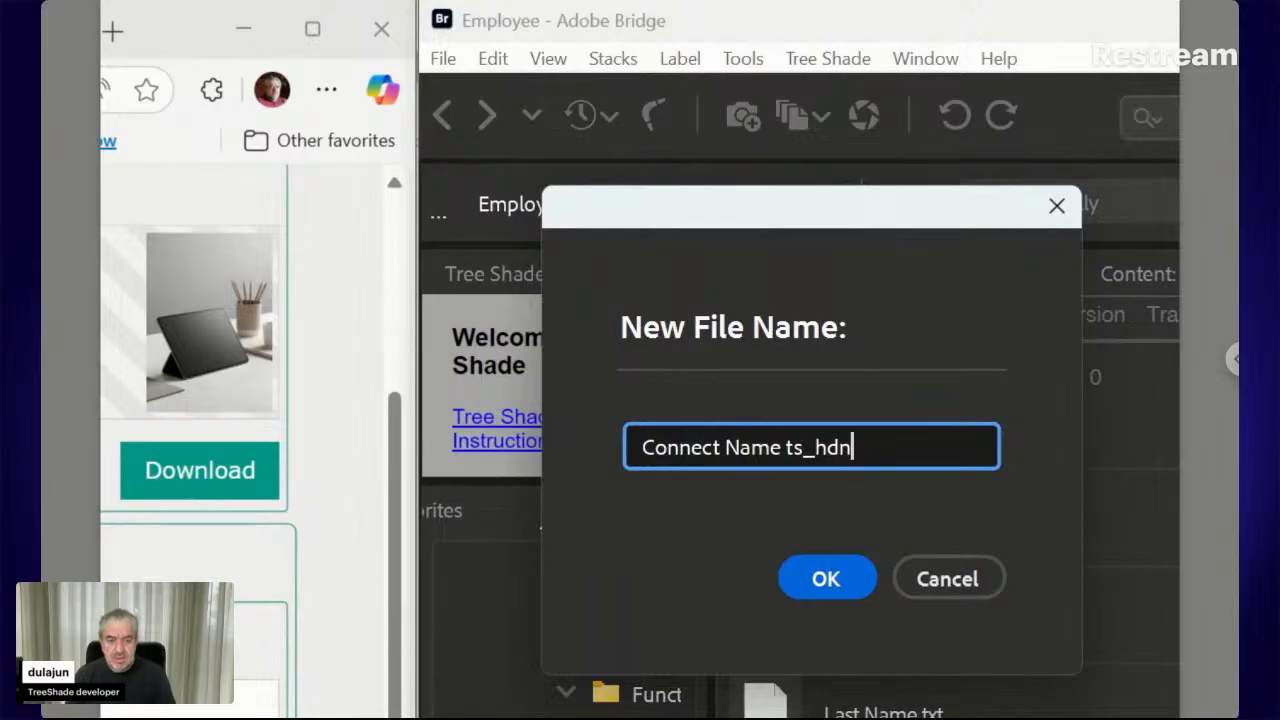
click(822, 584)
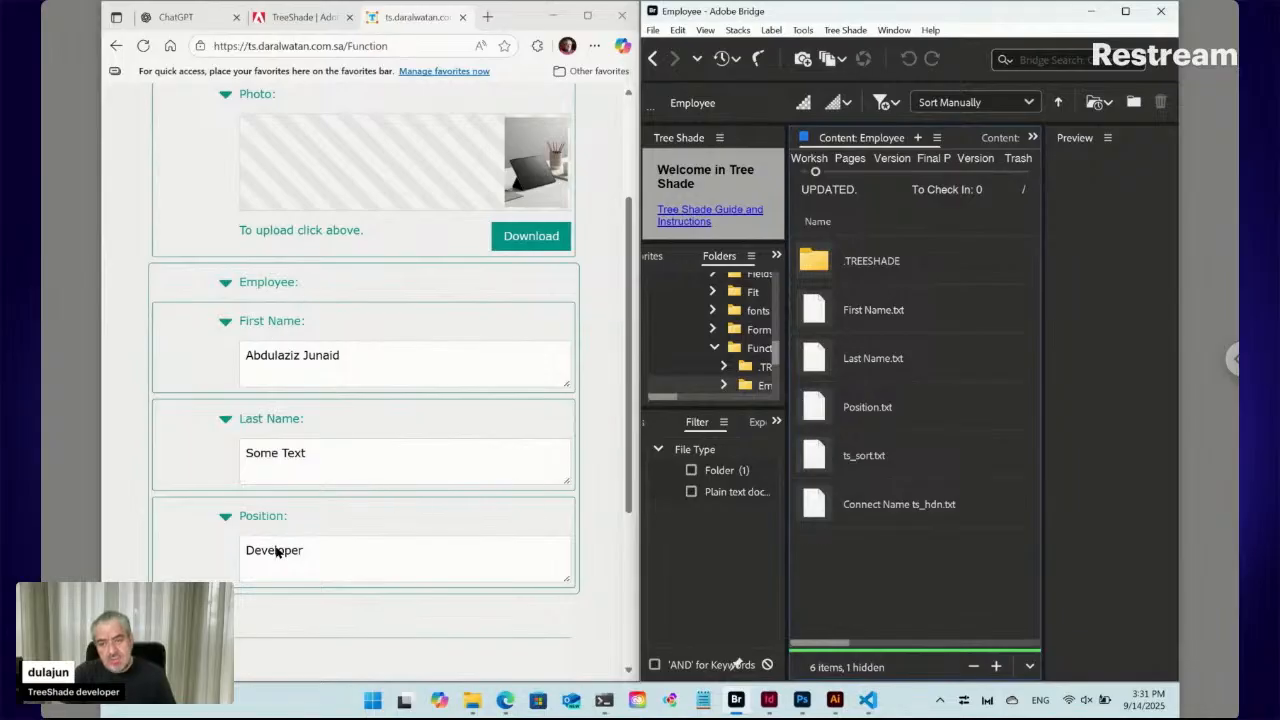
Reload the web form and expand the Employee section to check its fields
click(144, 46)
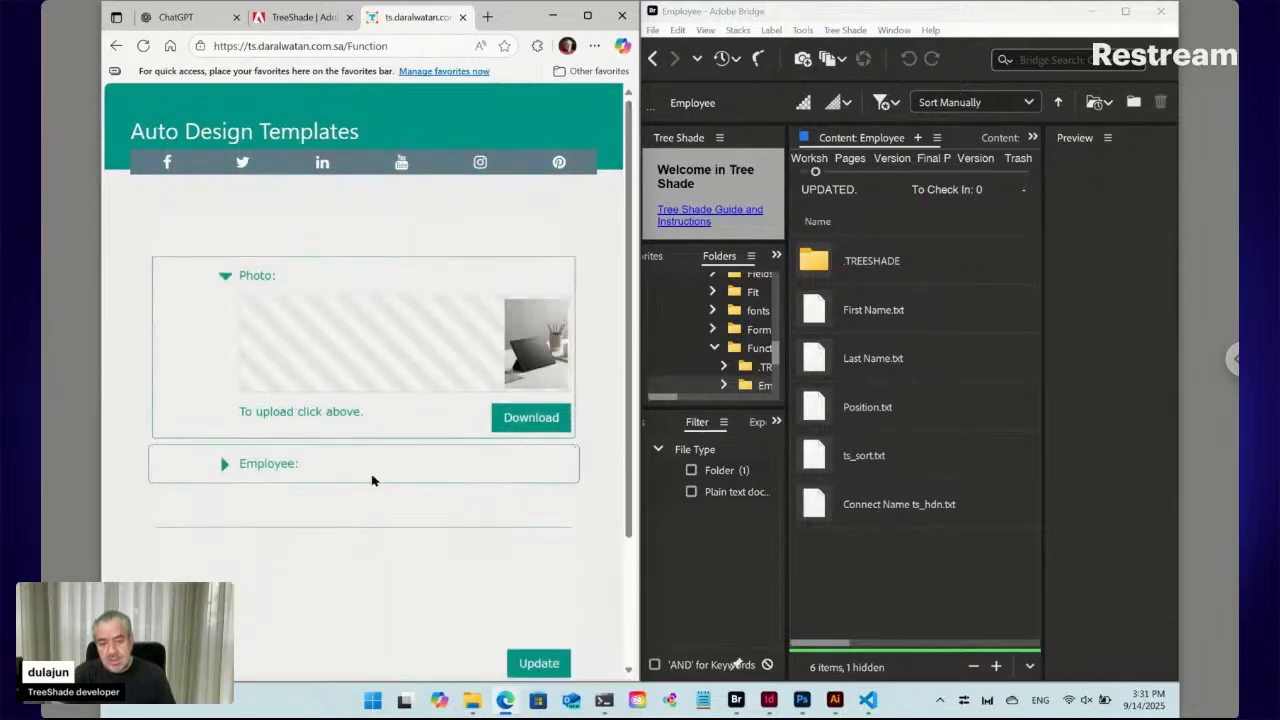
click(224, 464)
scroll(226, 474, down, 3)
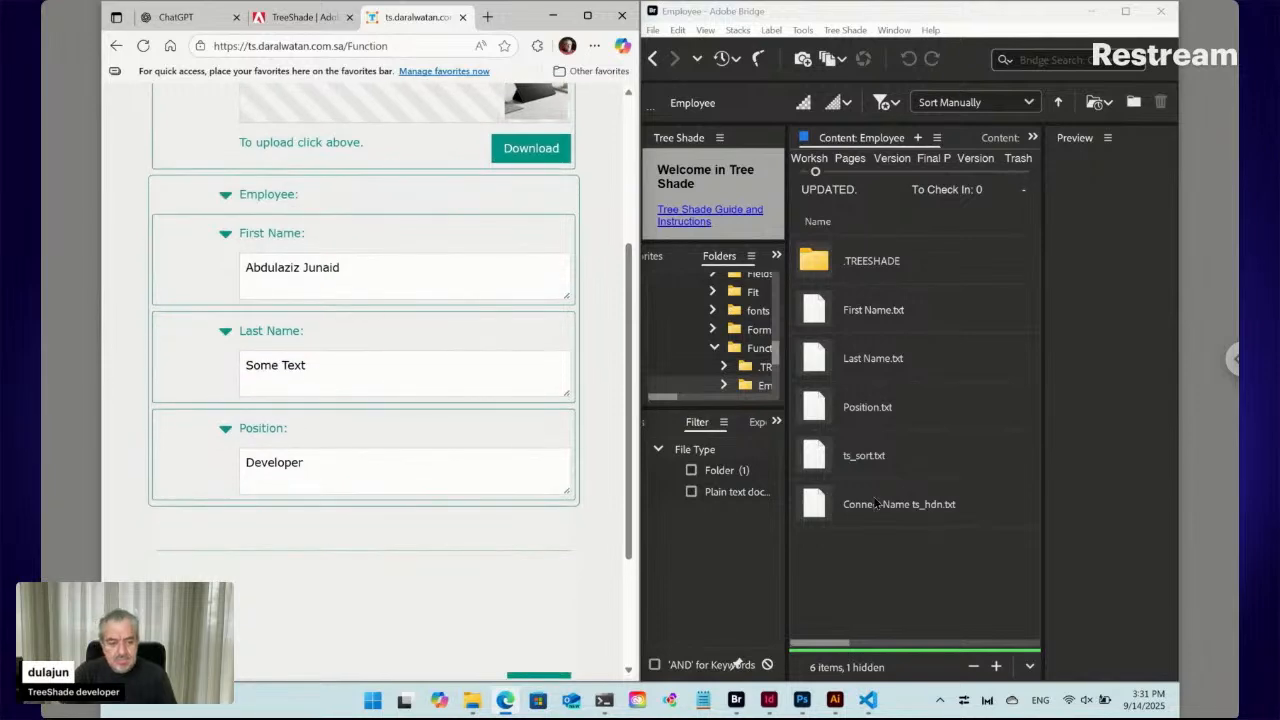
Rename the file to 'Connect Name.txt' by removing the ' ts_hdn' suffix
click(926, 510)
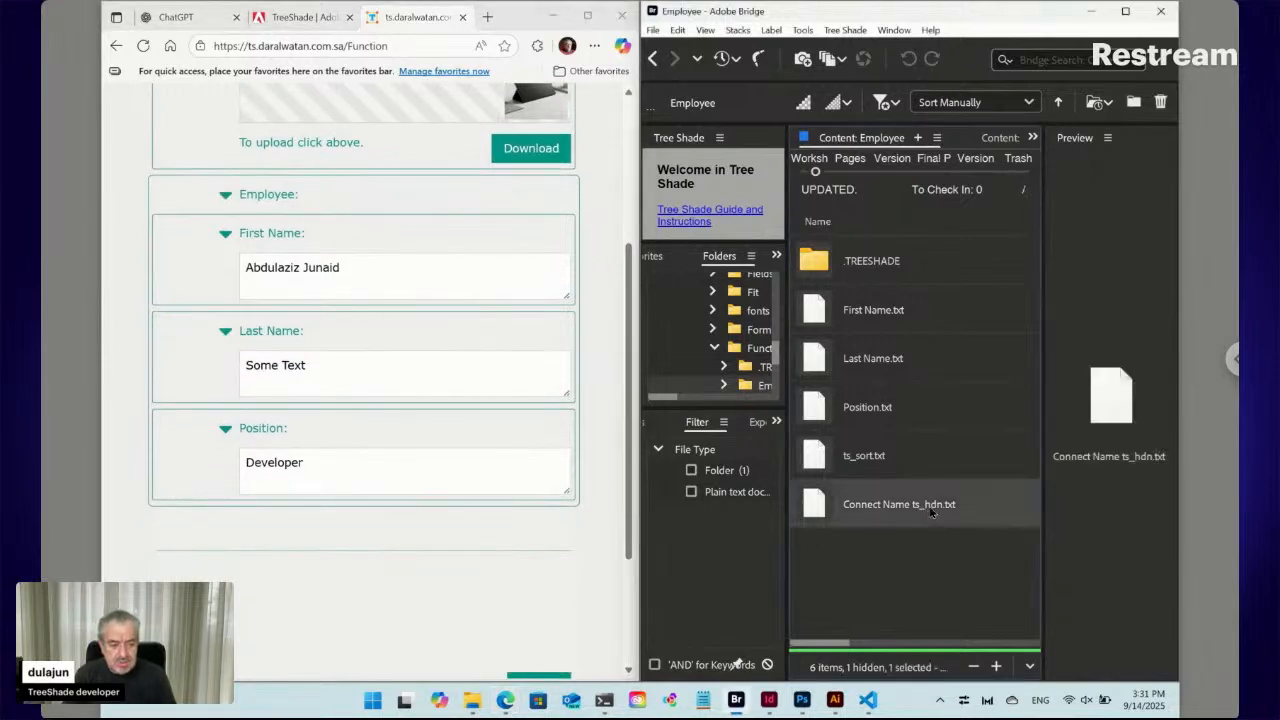
click(930, 507)
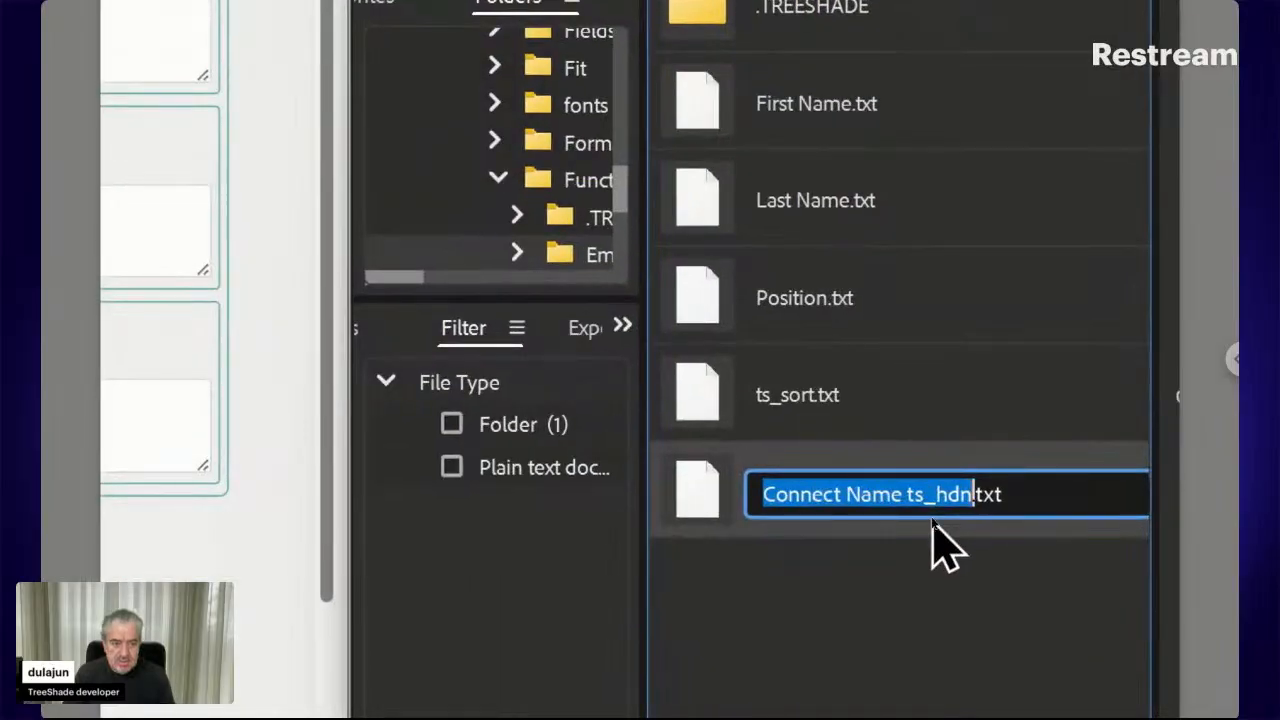
key(Right)
key(shift+Left)
key(shift+Left)
key(shift+Left)
key(shift+Left)
key(shift+Left)
key(shift+Left)
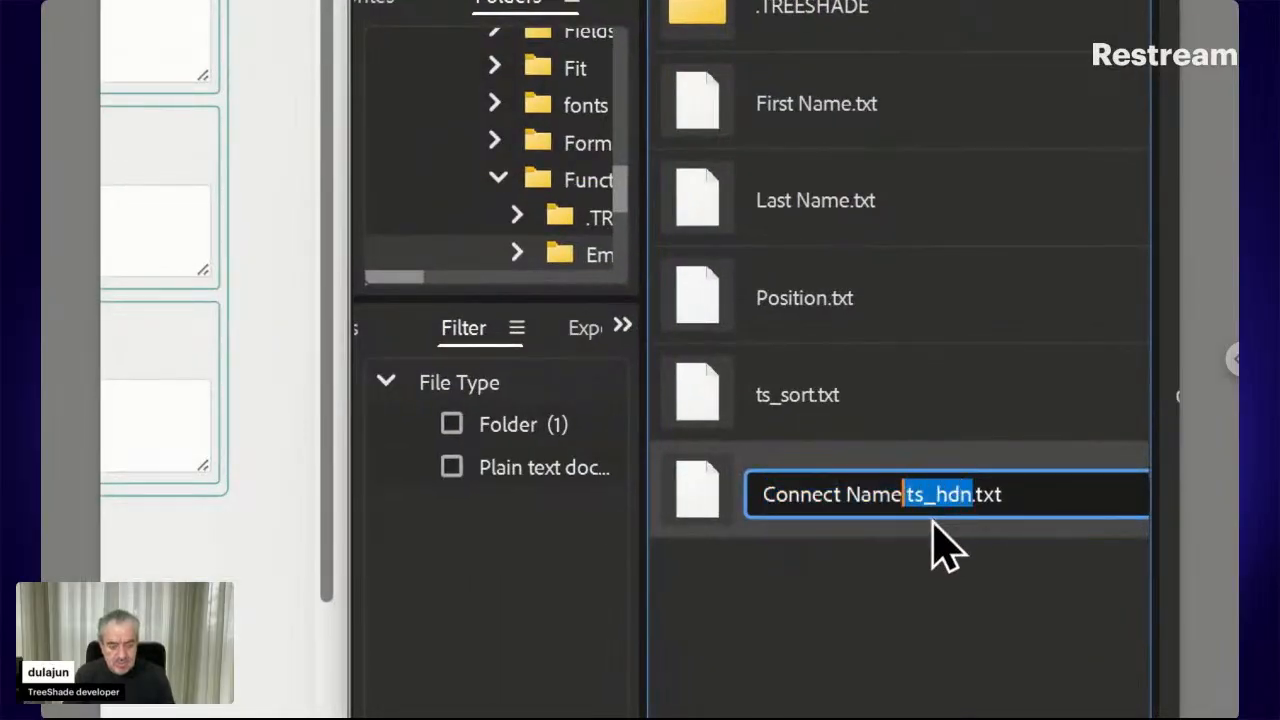
key(BackSpace)
key(BackSpace)
key(Return)
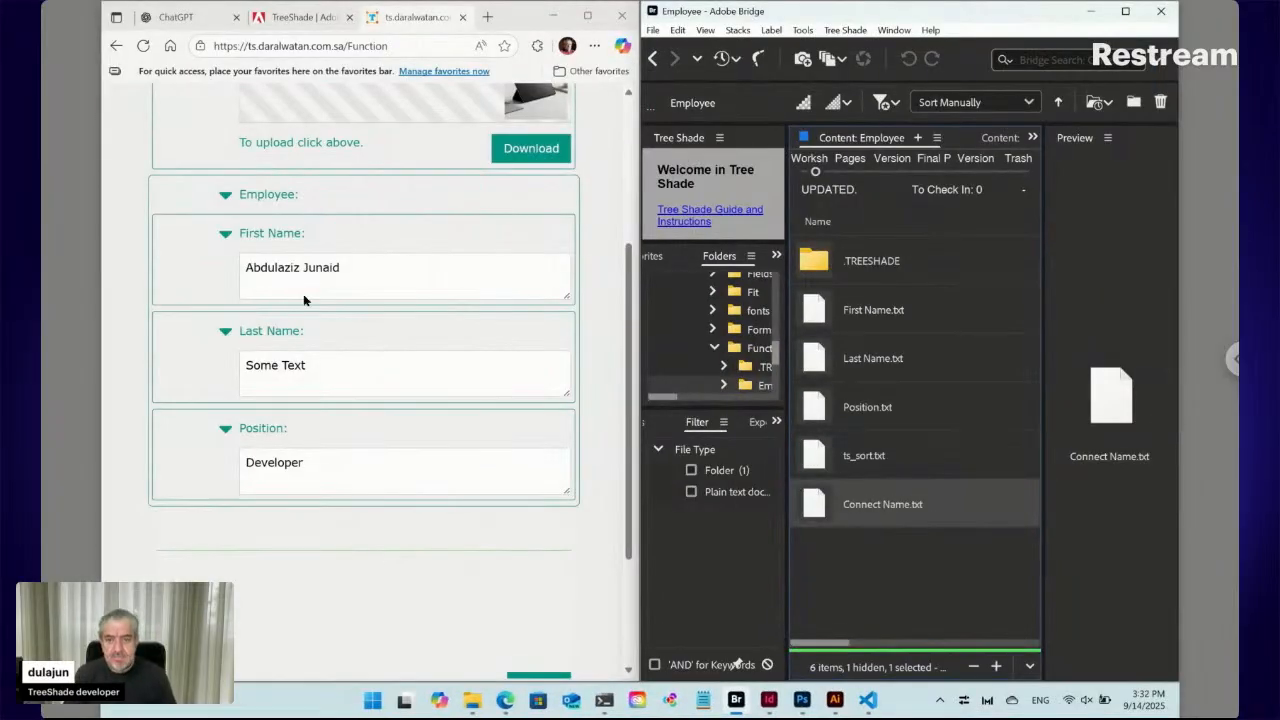
Reload the form and expand Employee to confirm a Connect Name field showing 'Some Text'
click(143, 46)
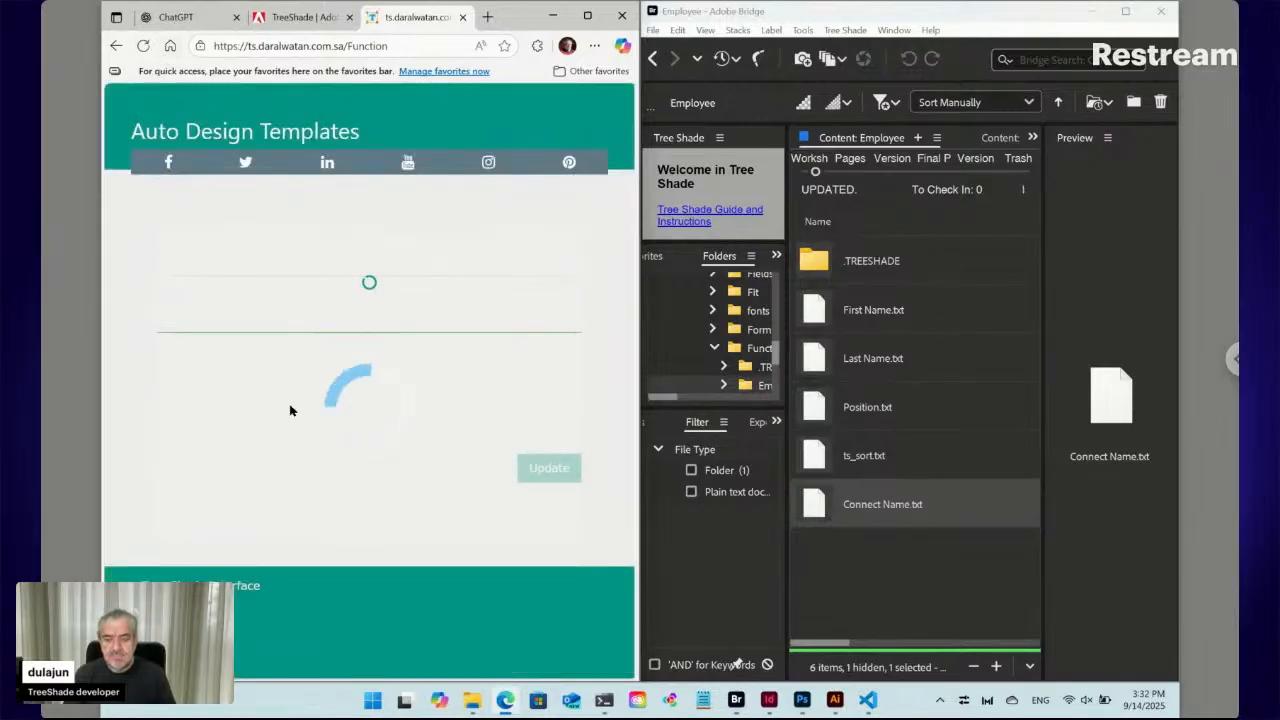
click(224, 465)
scroll(226, 468, down, 3)
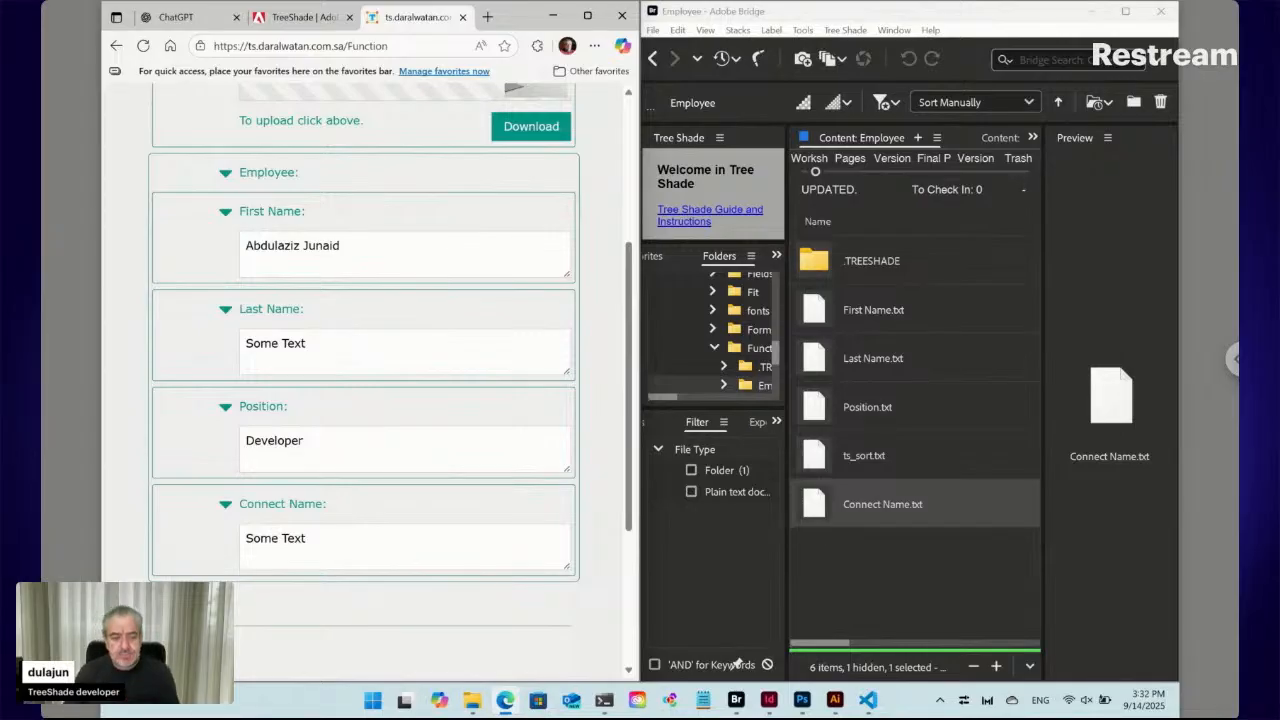
Rename Connect Name.txt back to 'Connect Name ts_hdn.txt' and drag it into Visual Studio Code
click(883, 505)
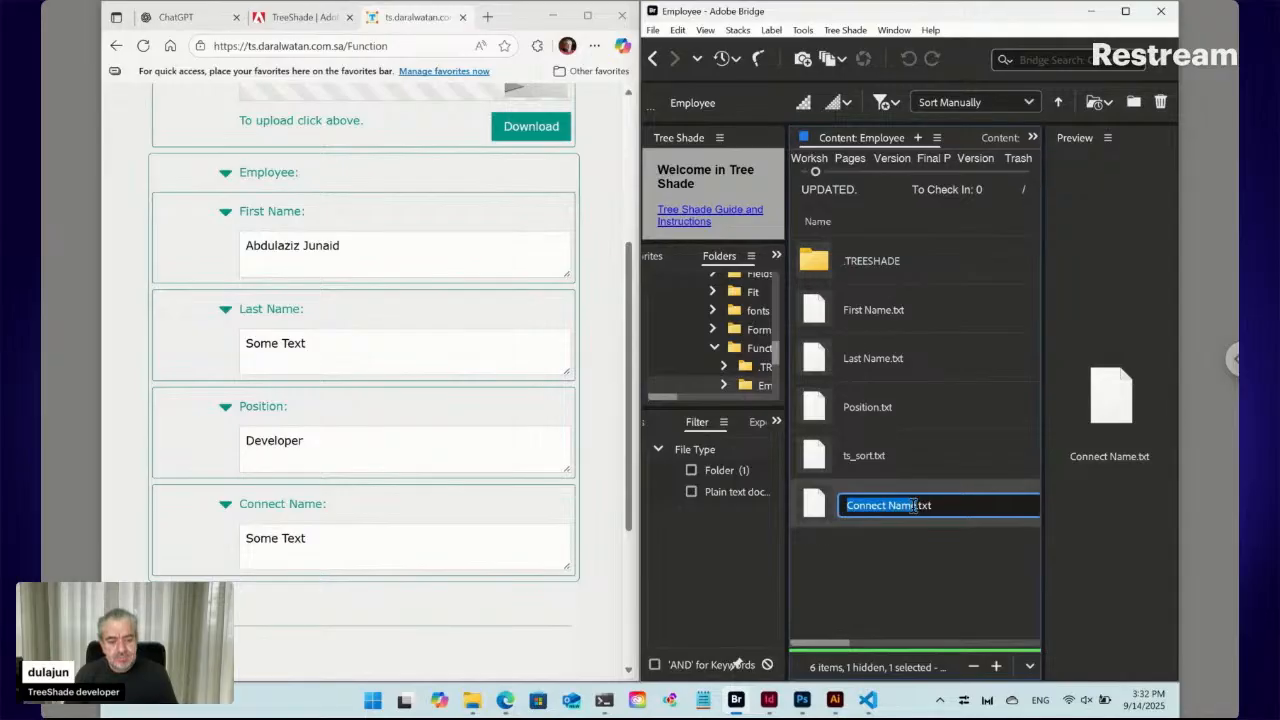
key(Right)
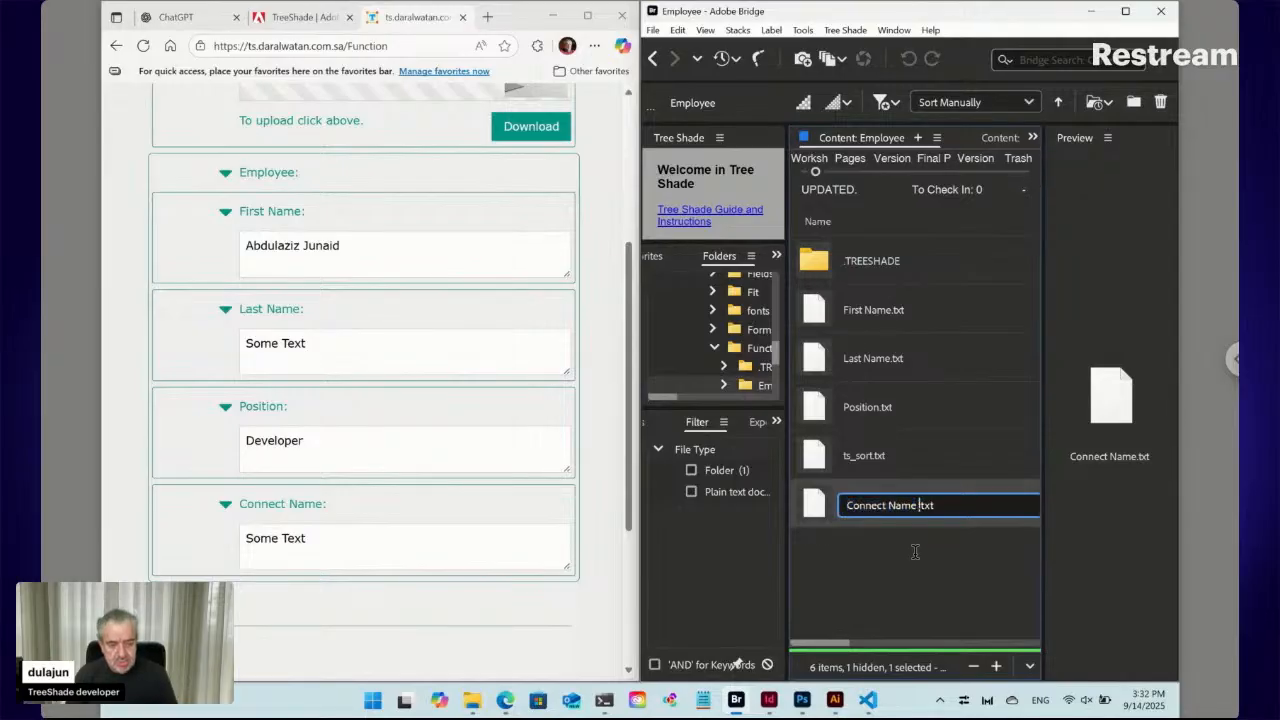
text(ts)
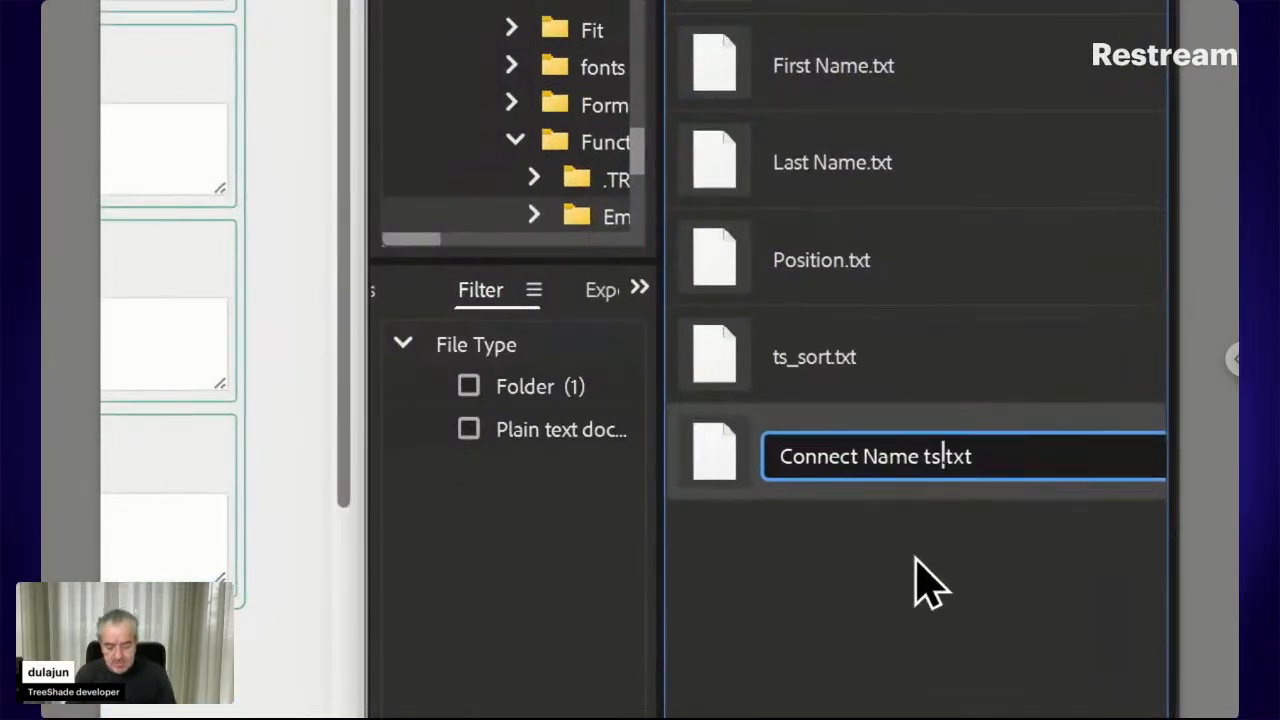
text(_)
text(hdn)
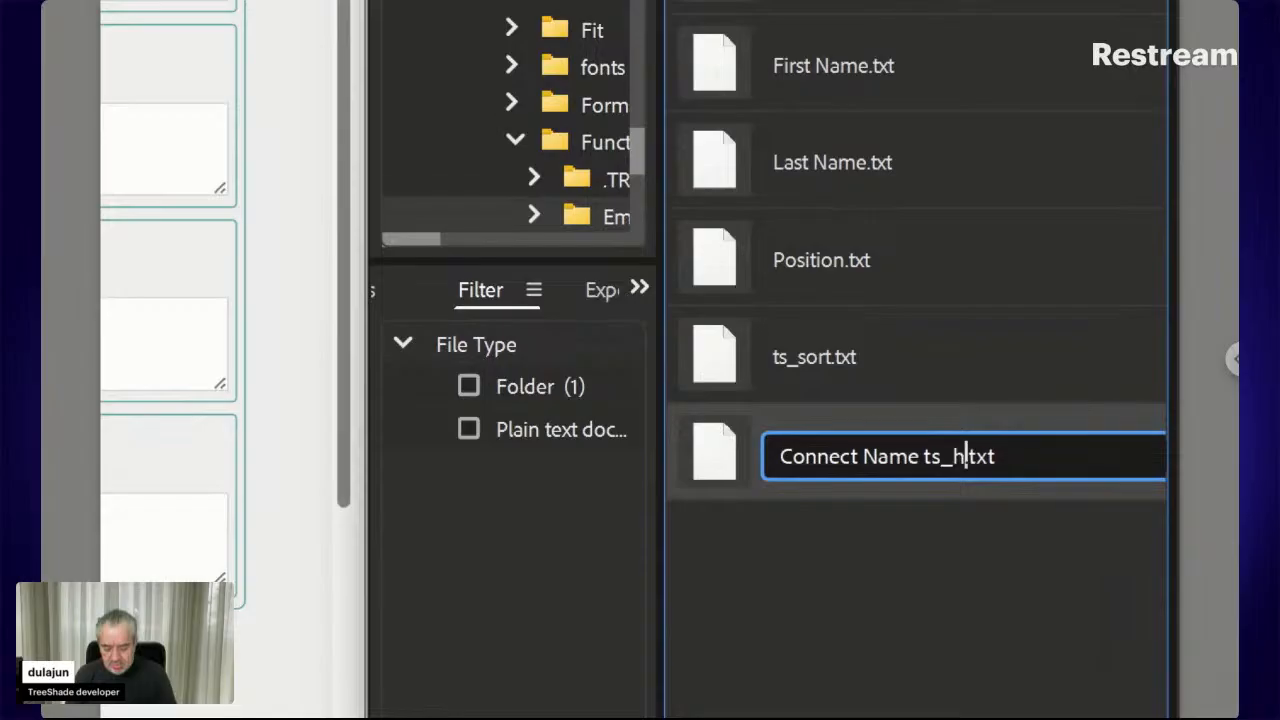
key(Return)
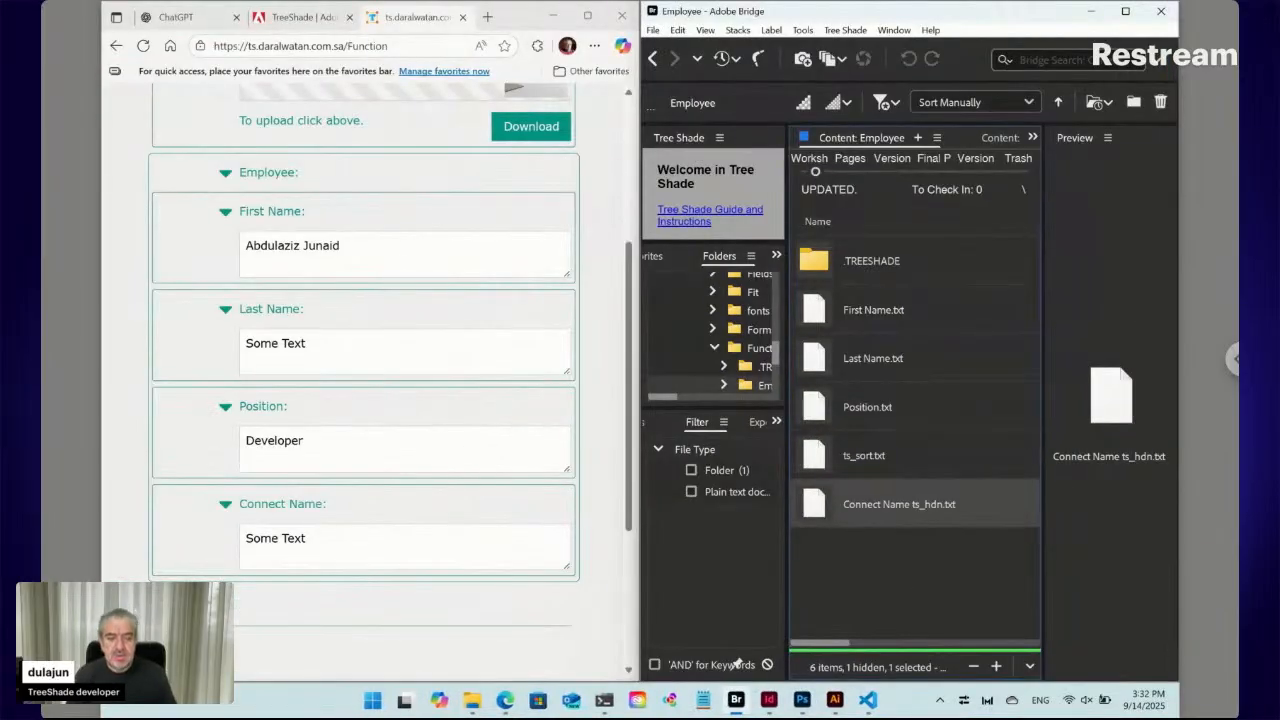
drag(849, 506, 537, 321)
Replace 'Some Text' with '<ts></ts>' and place the caret between the tags
key(alt+Tab)
key(alt+Tab)
key(alt+Tab)
key(alt+Tab)
key(alt+Tab)
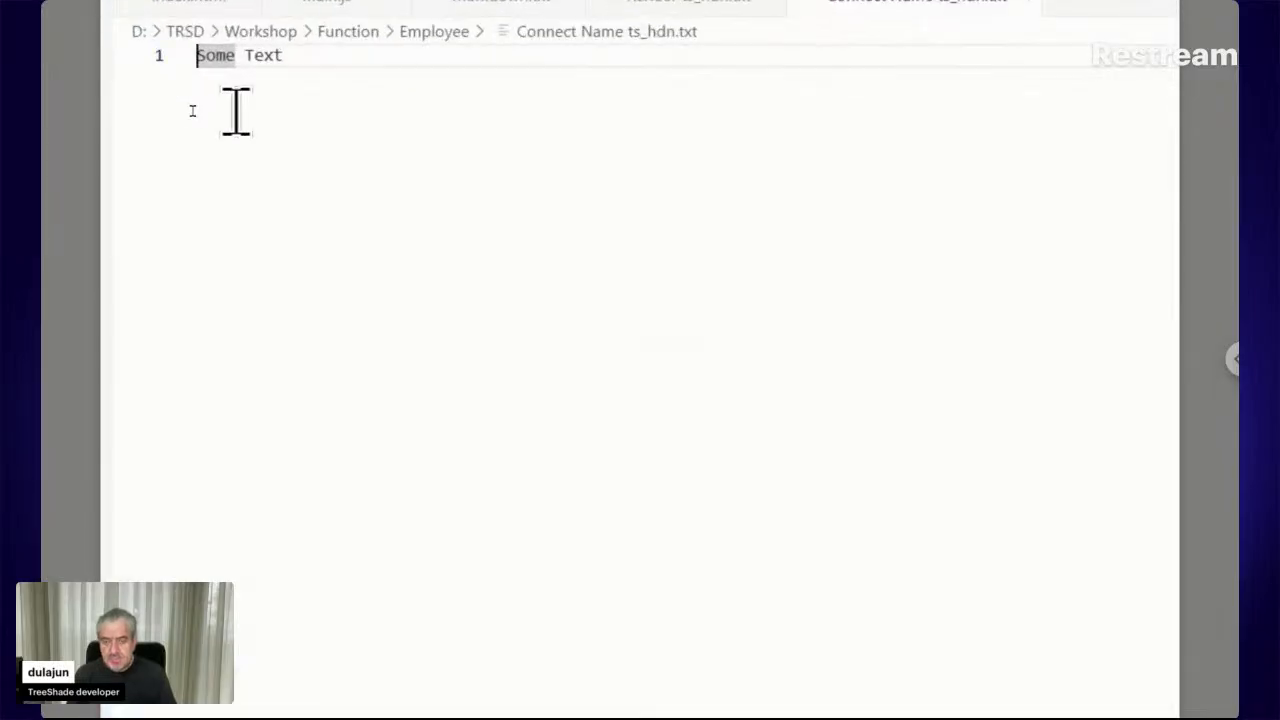
key(shift+End)
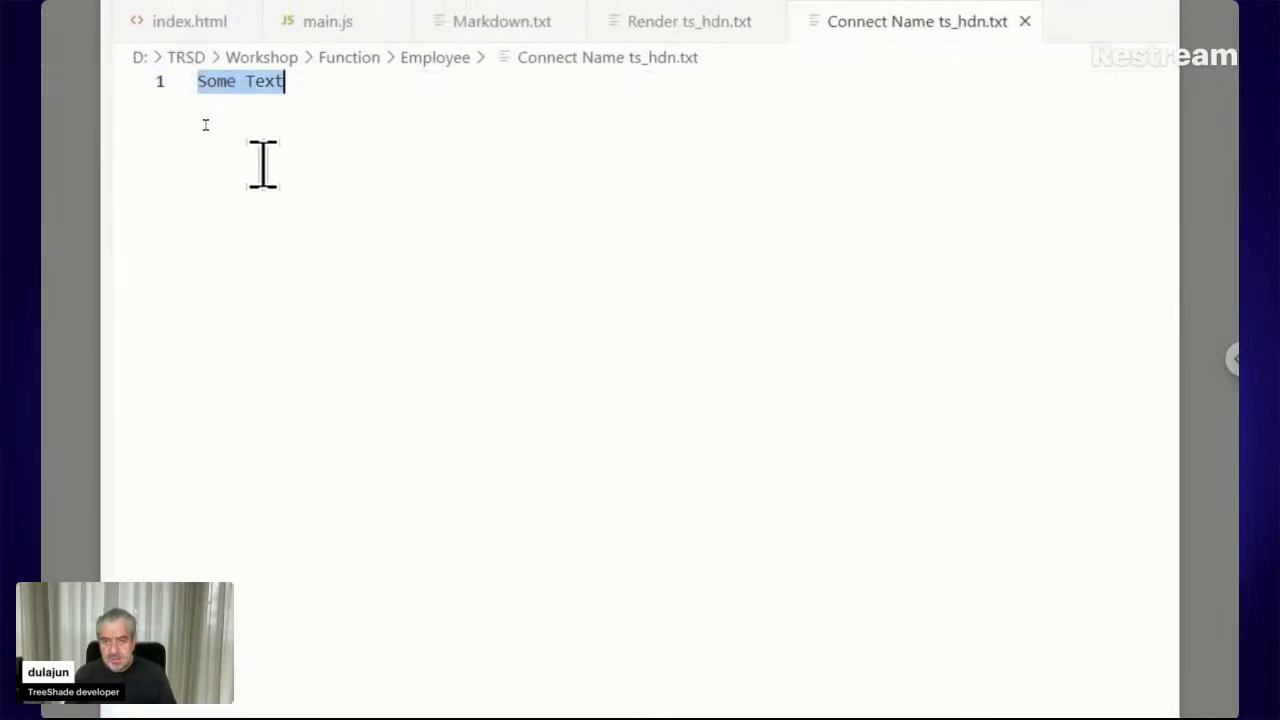
key(BackSpace)
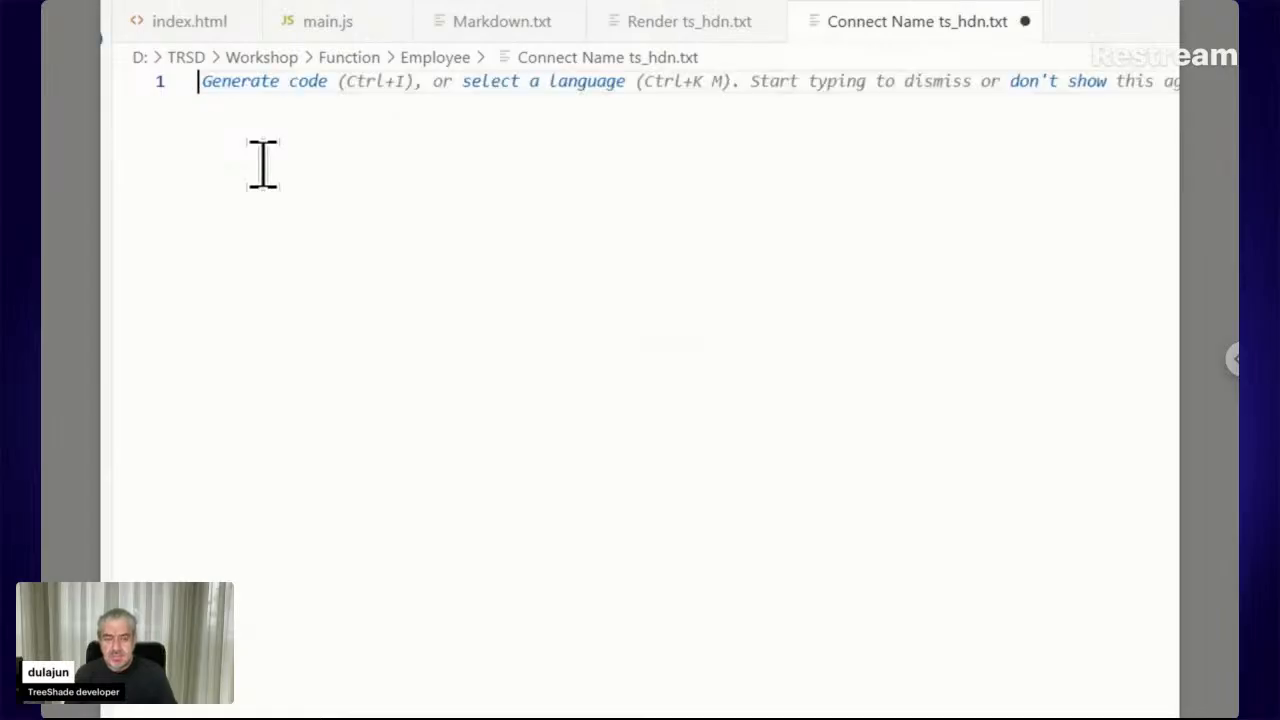
text(<ts)
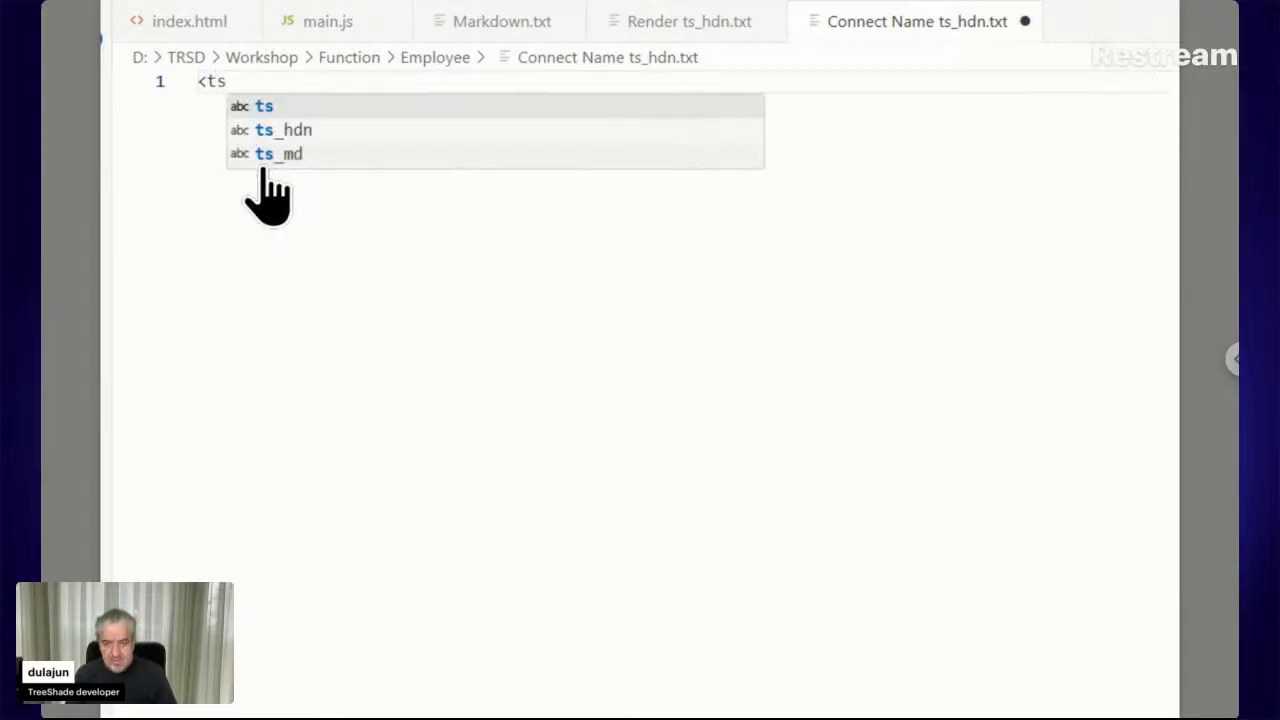
text(>)
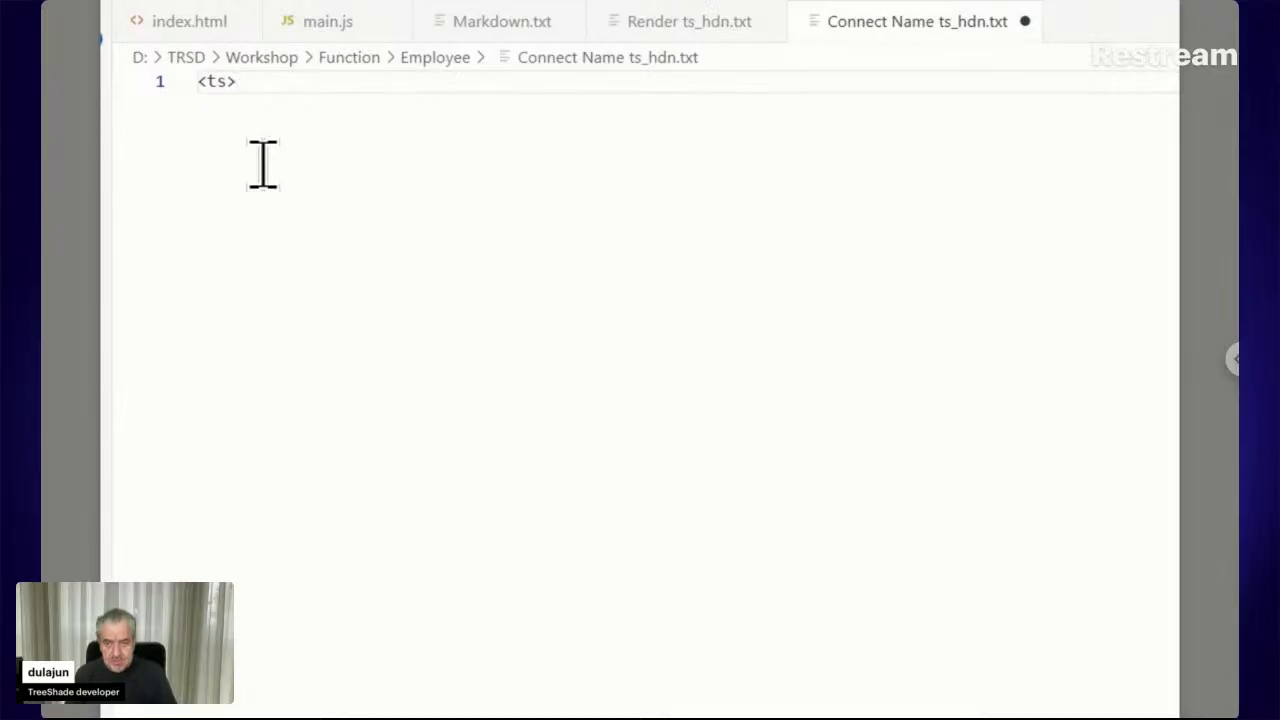
text(</ts>)
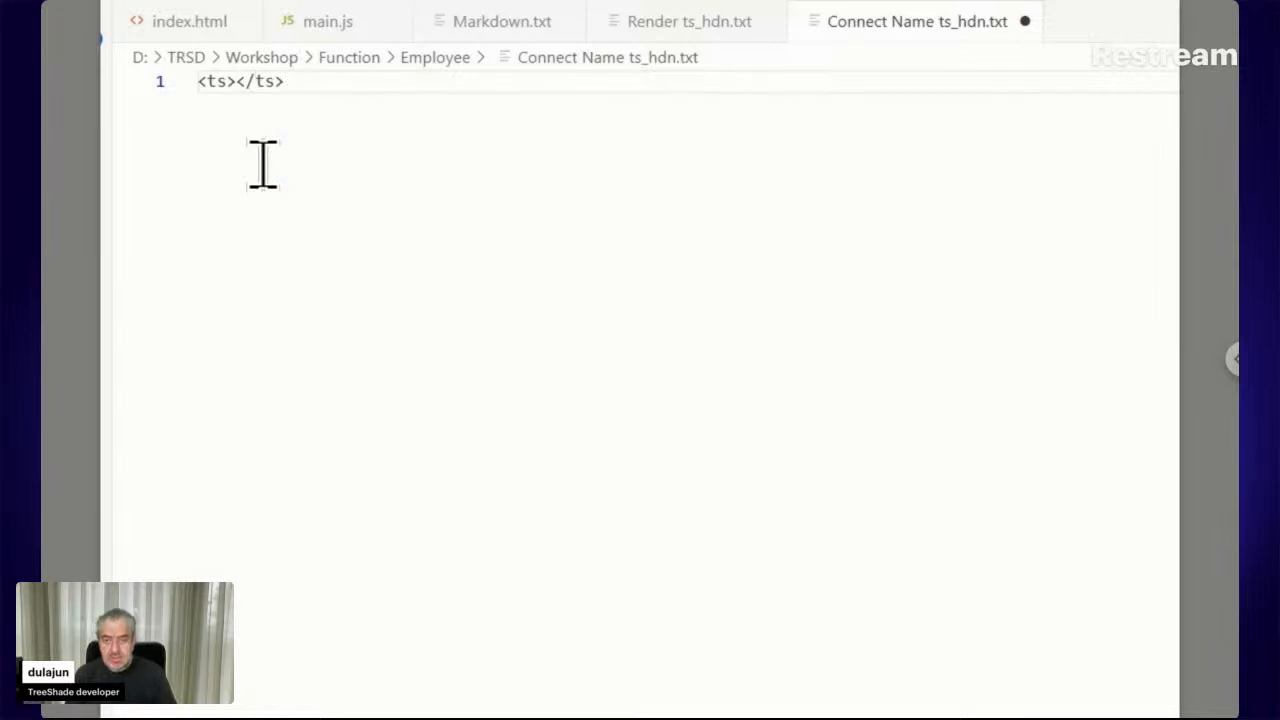
key(Left)
key(Left)
key(Left)
key(Left)
key(Left)
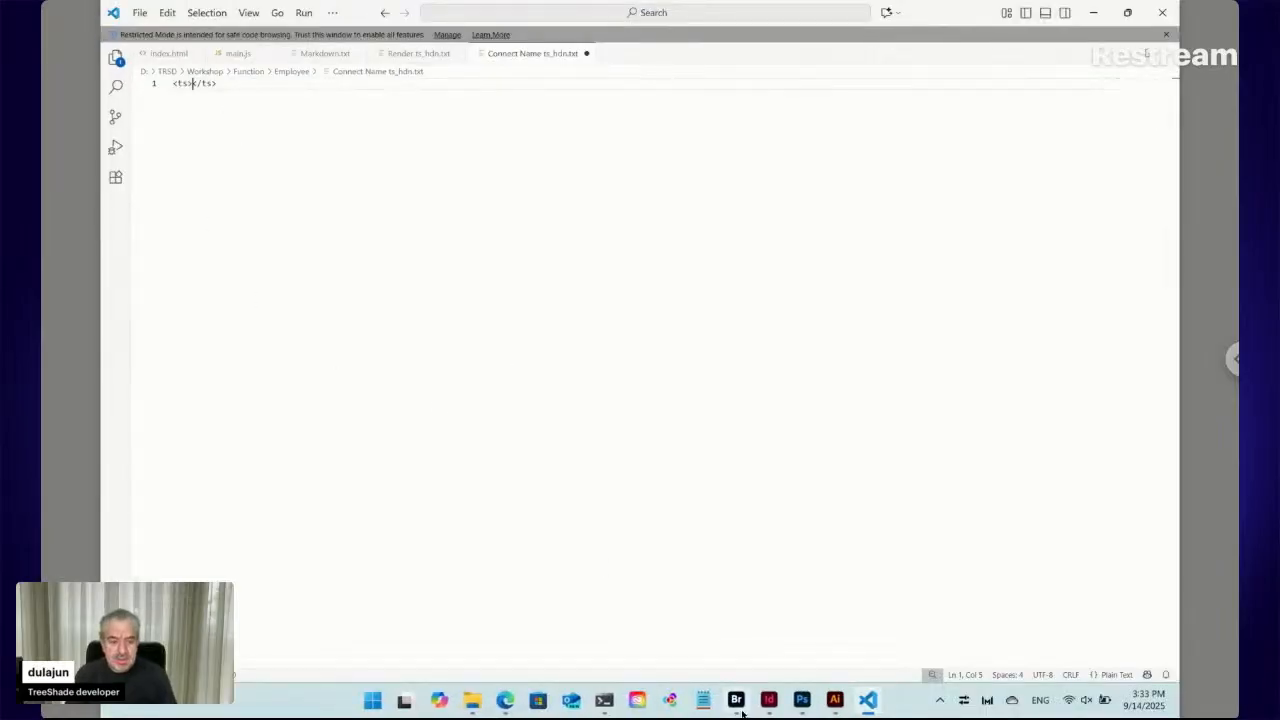
Bring Bridge forward and create a new text file named 'Function ts_hdn' in the Employee folder
mouse_move(737, 704)
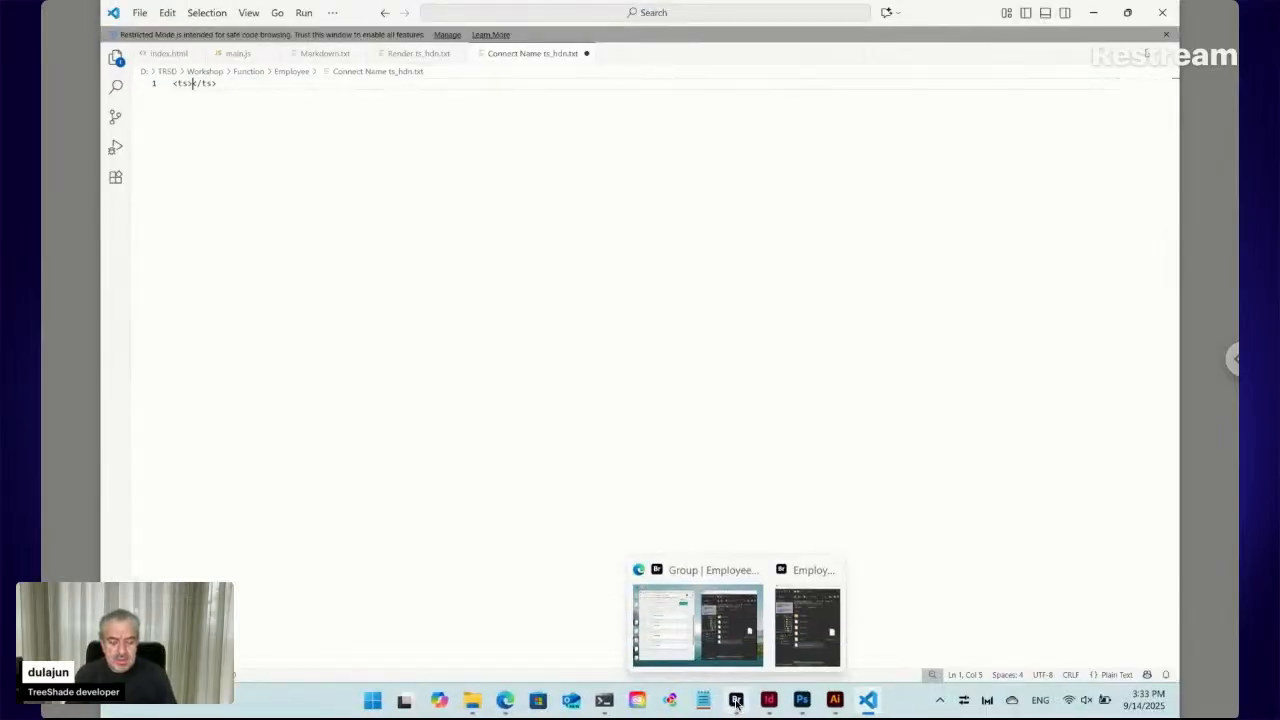
click(737, 704)
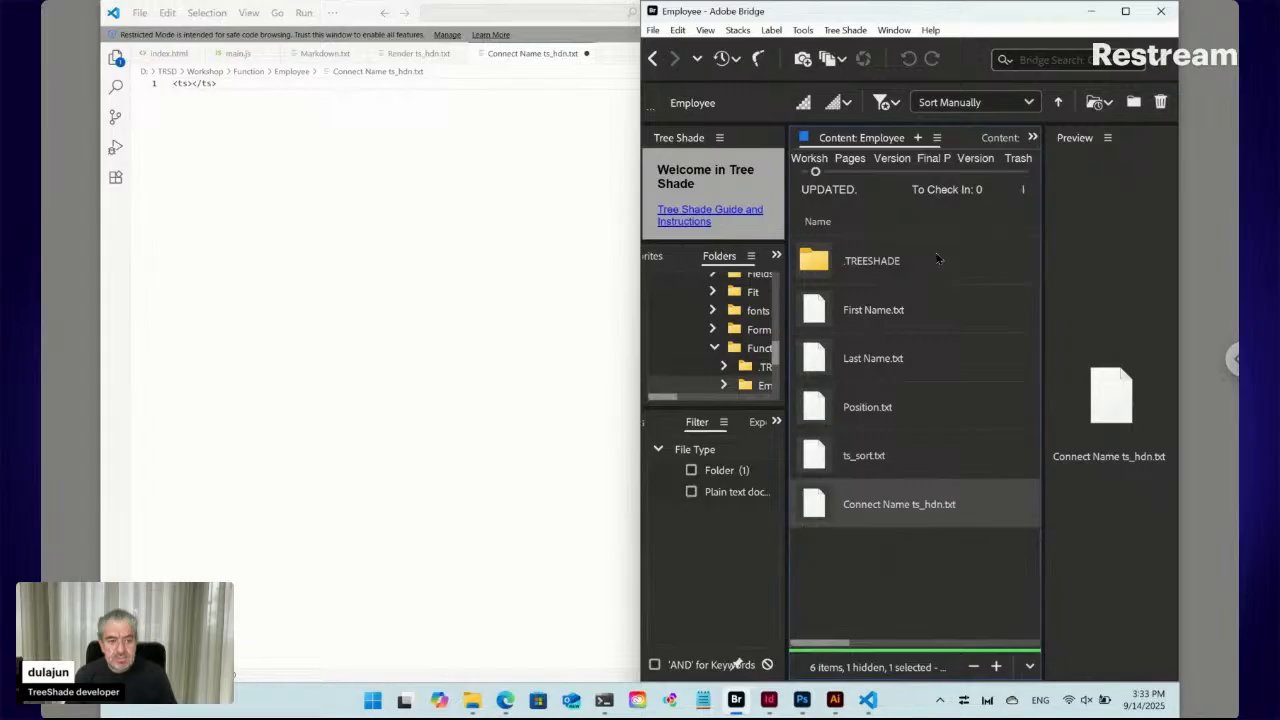
click(847, 30)
mouse_move(855, 47)
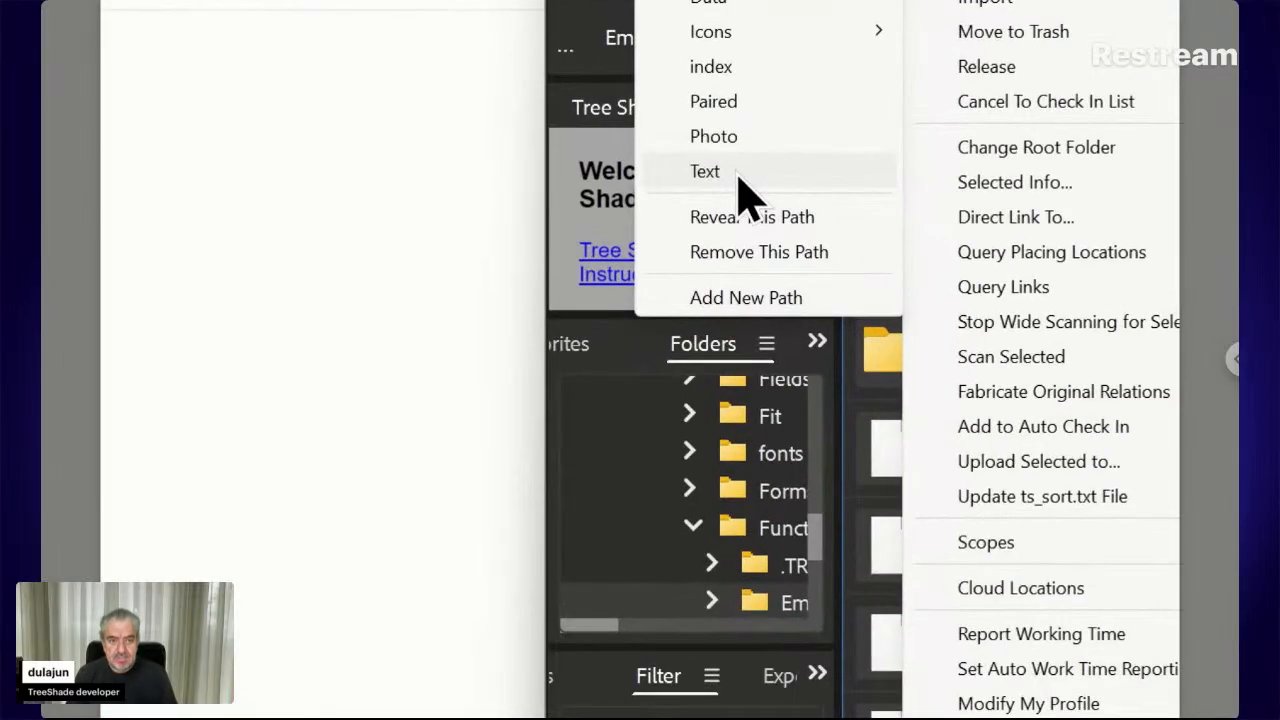
click(739, 174)
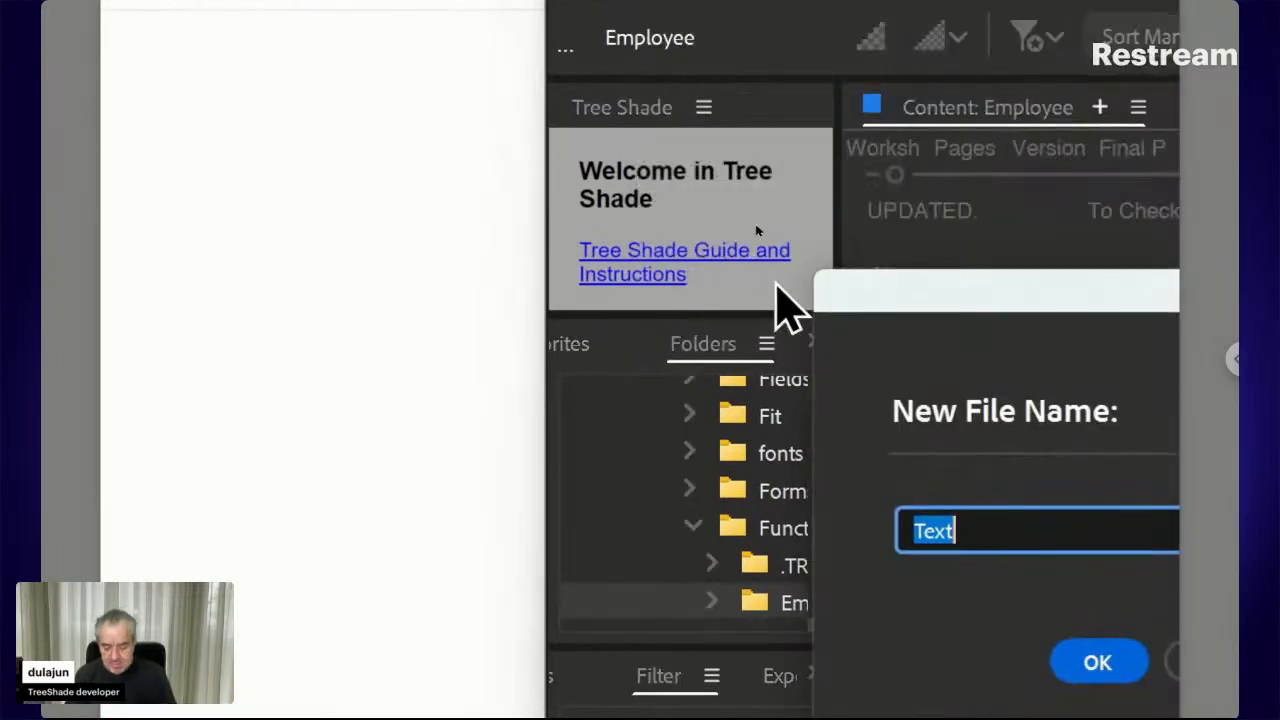
text(Func)
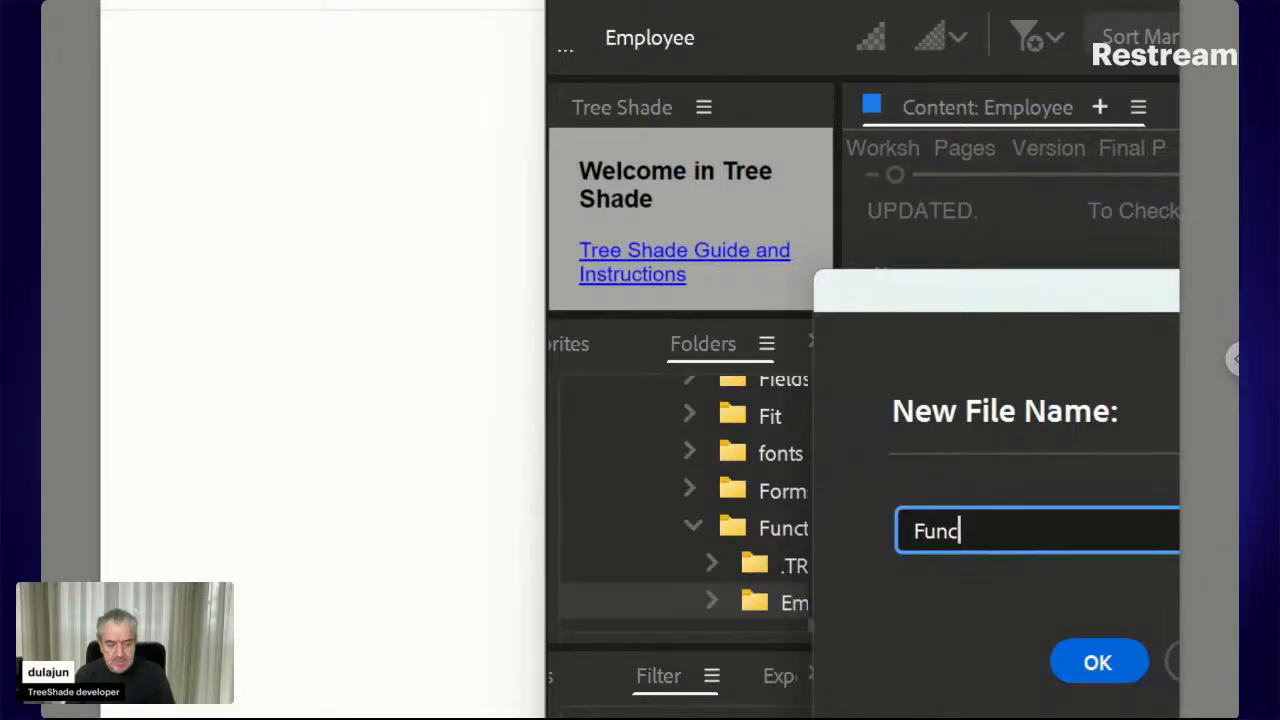
key(BackSpace)
key(BackSpace)
text(n)
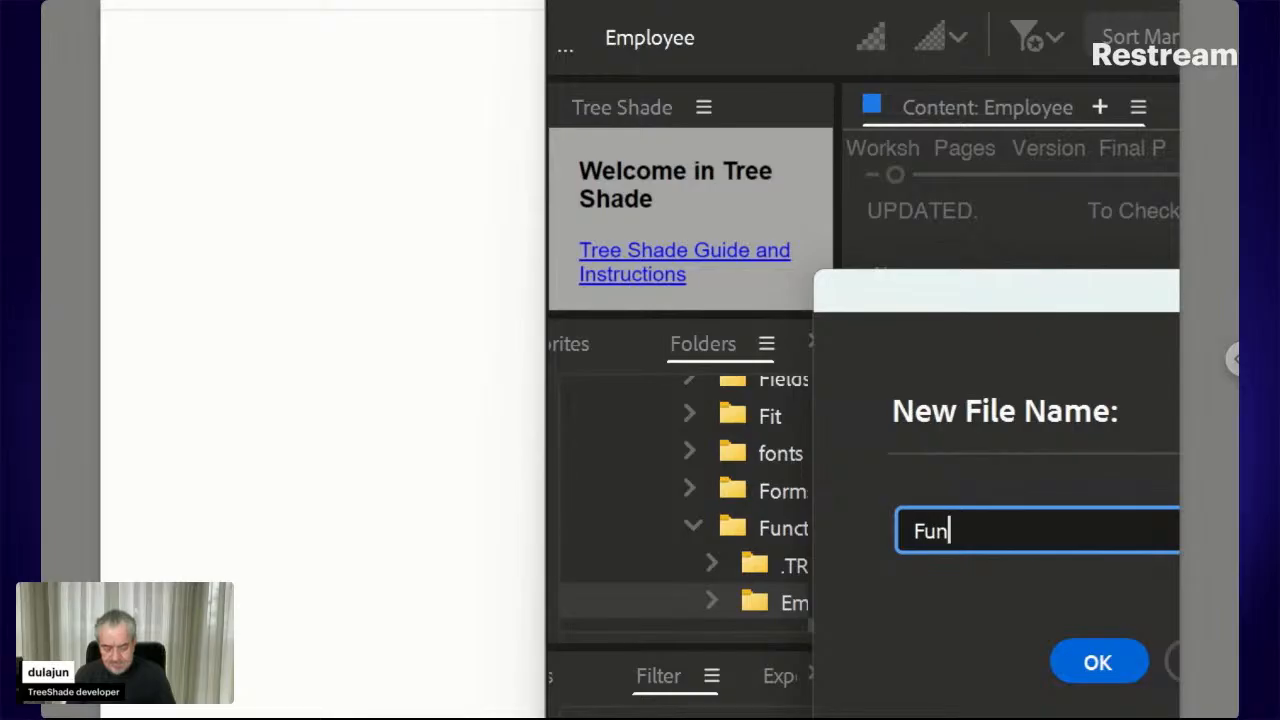
text(ction )
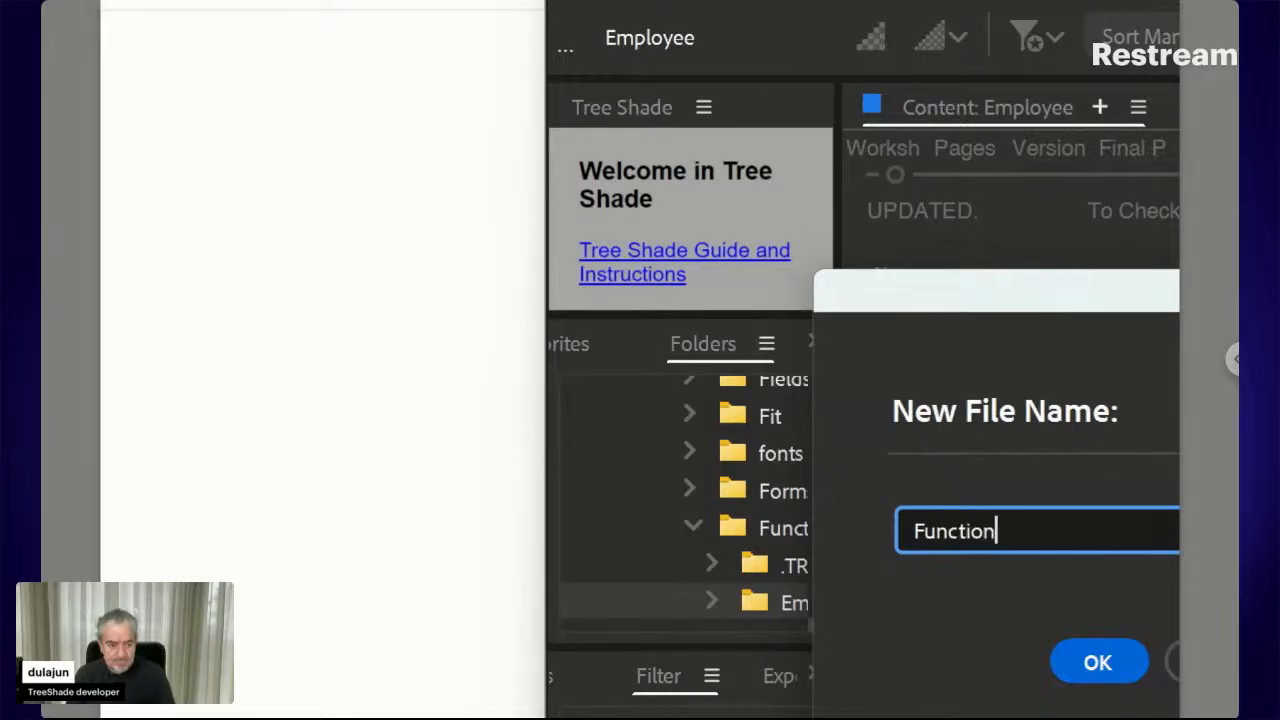
text(ts)
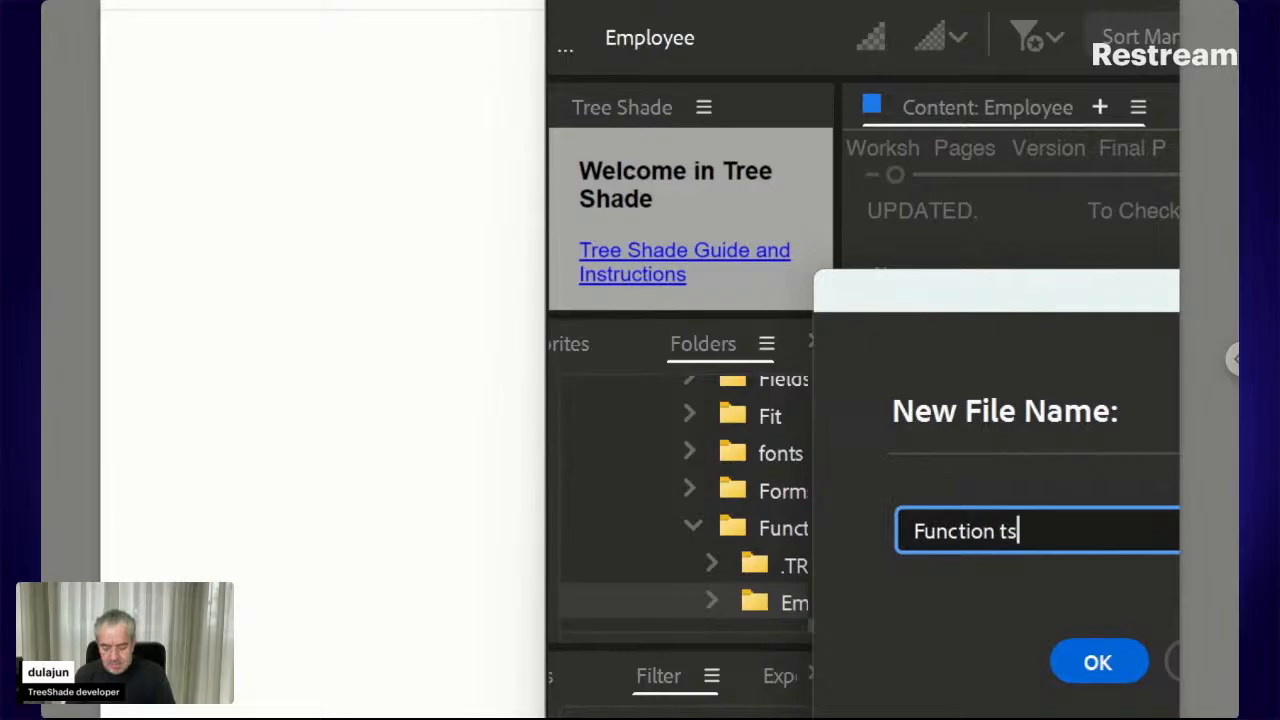
text(_hdn)
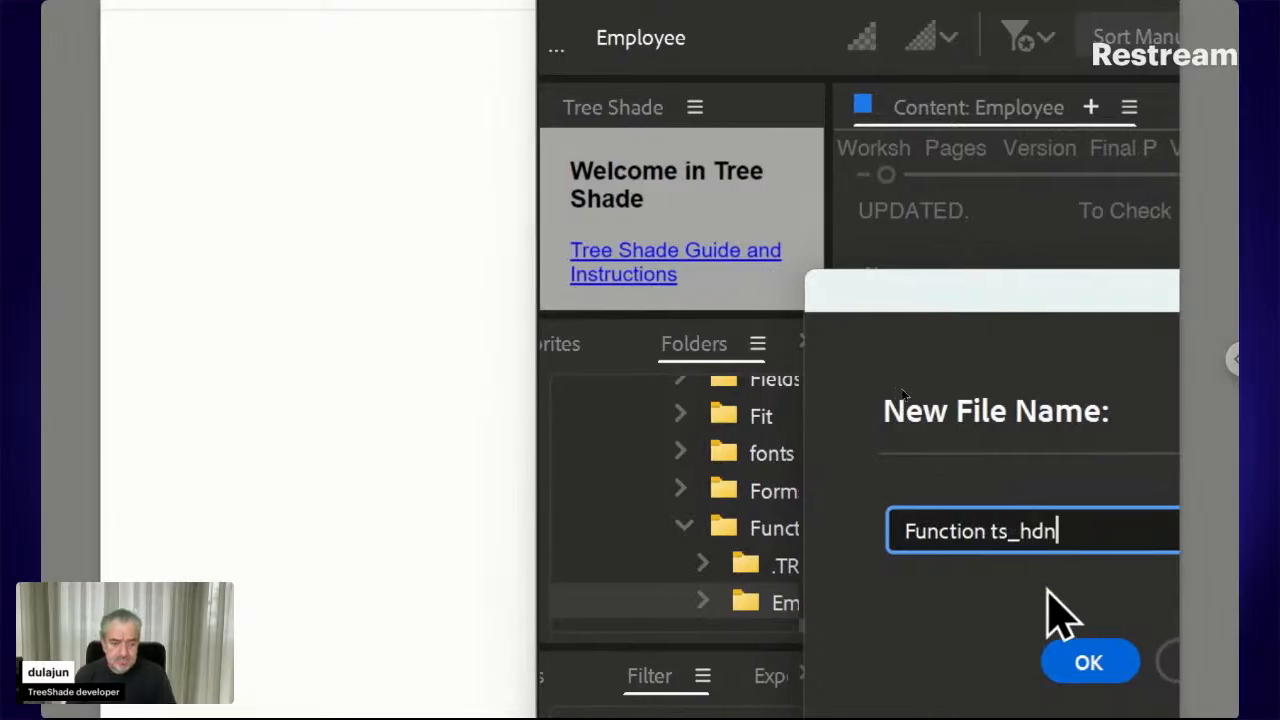
click(1060, 653)
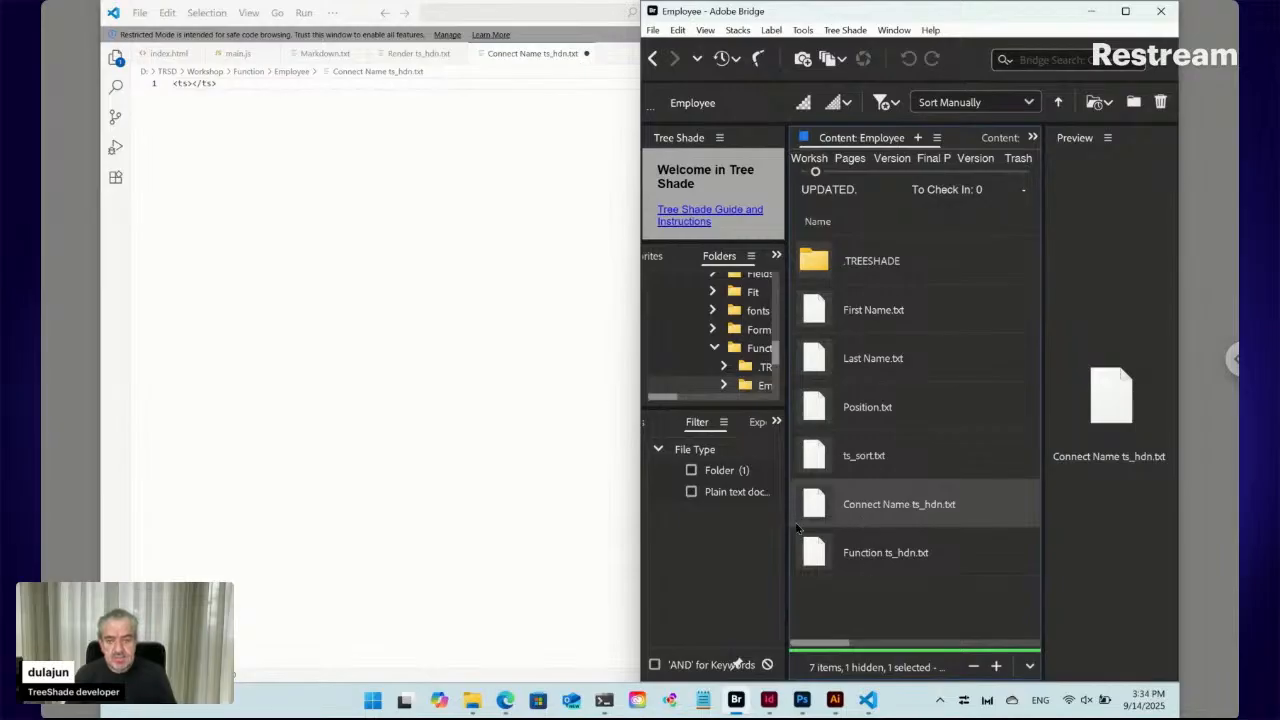
Return to Connect Name ts_hdn.txt and snap the editor to the left half of the screen
click(193, 84)
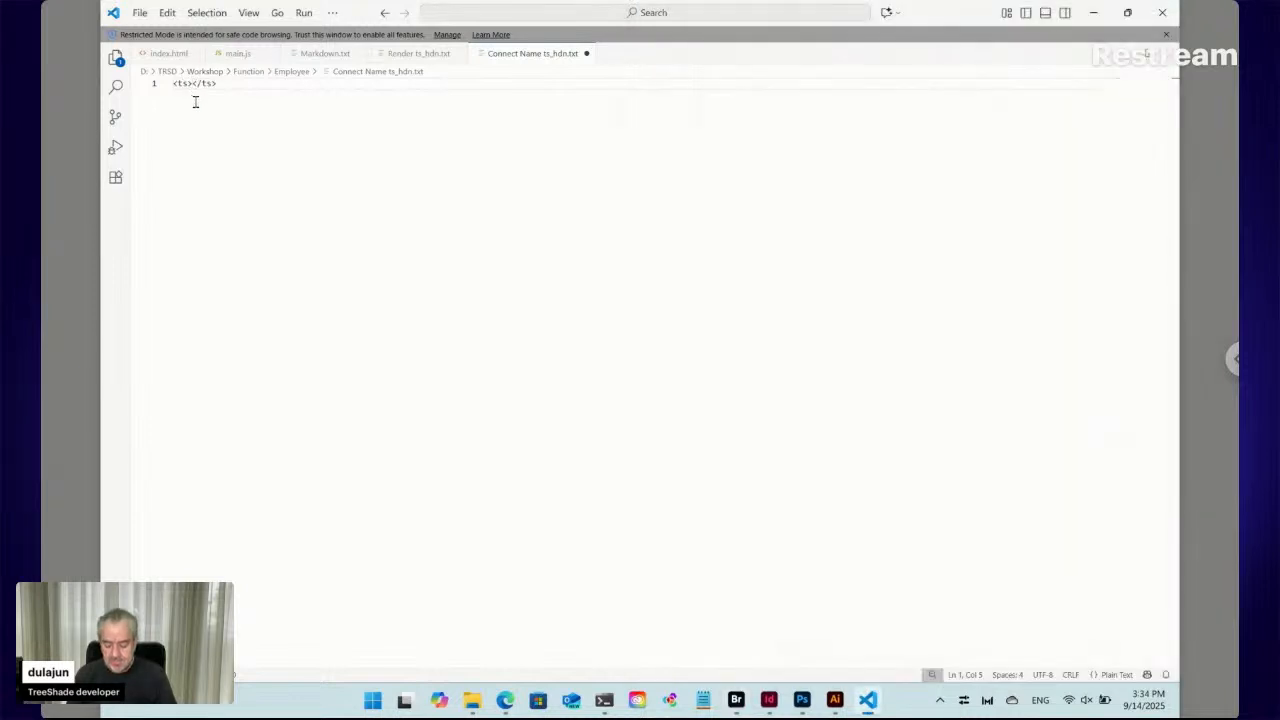
mouse_move(1127, 13)
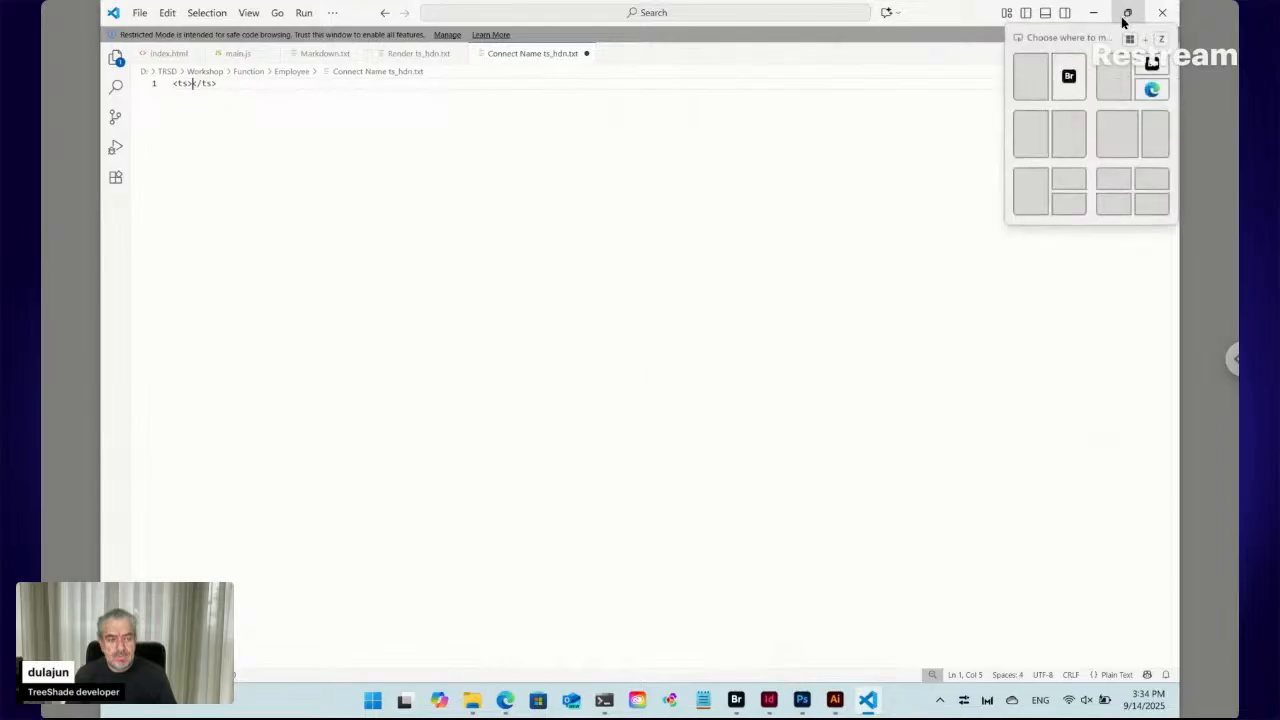
click(1037, 81)
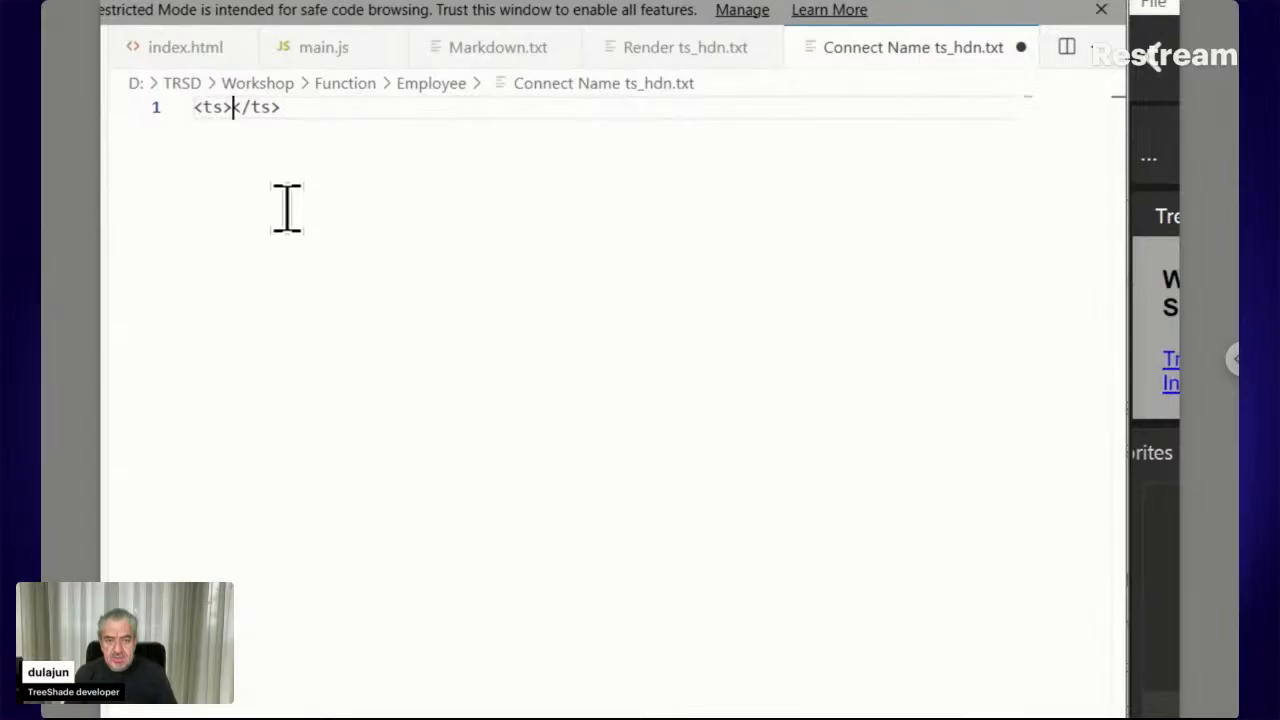
Fill line 1's ts tags with './Function.+<place>'
text(./)
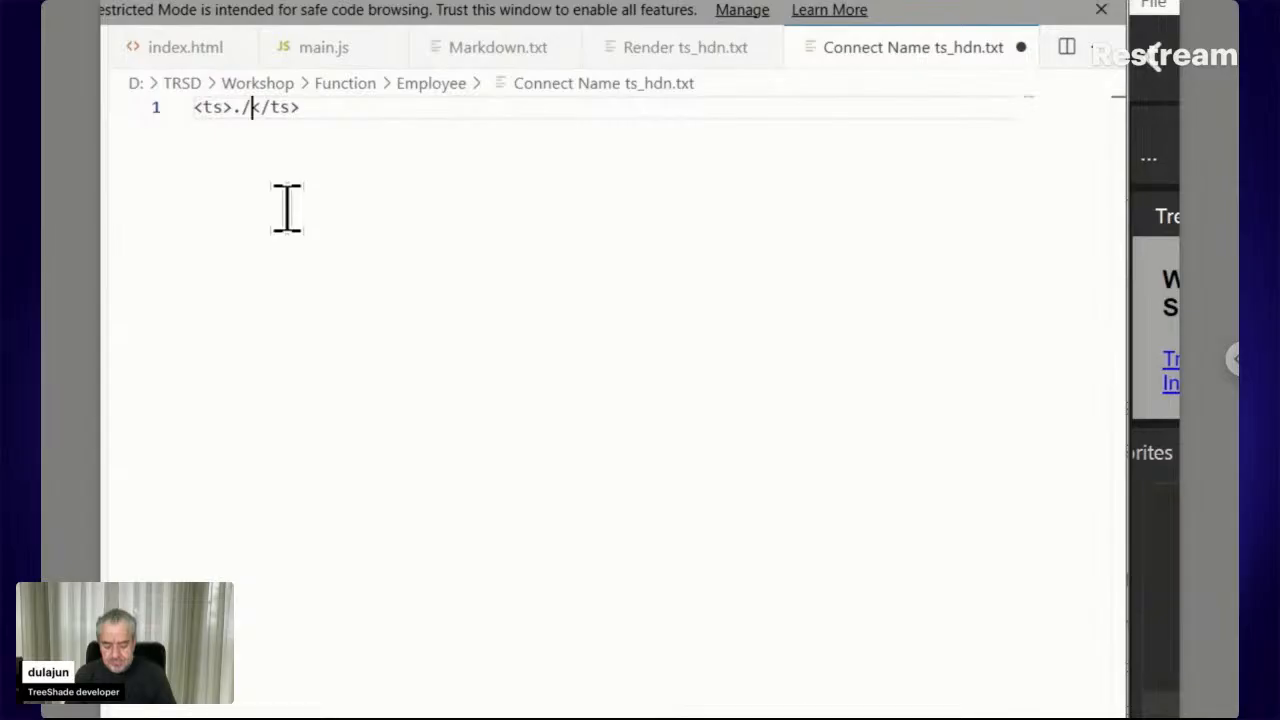
text(Functio)
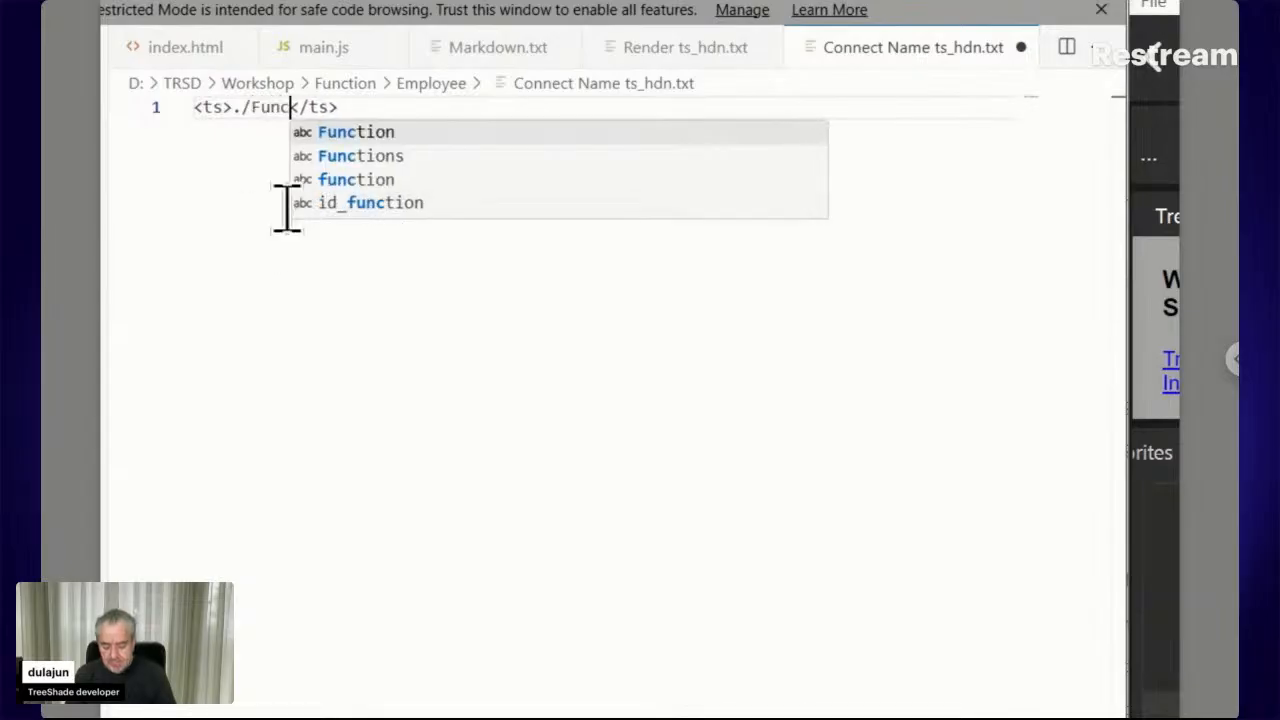
text(n)
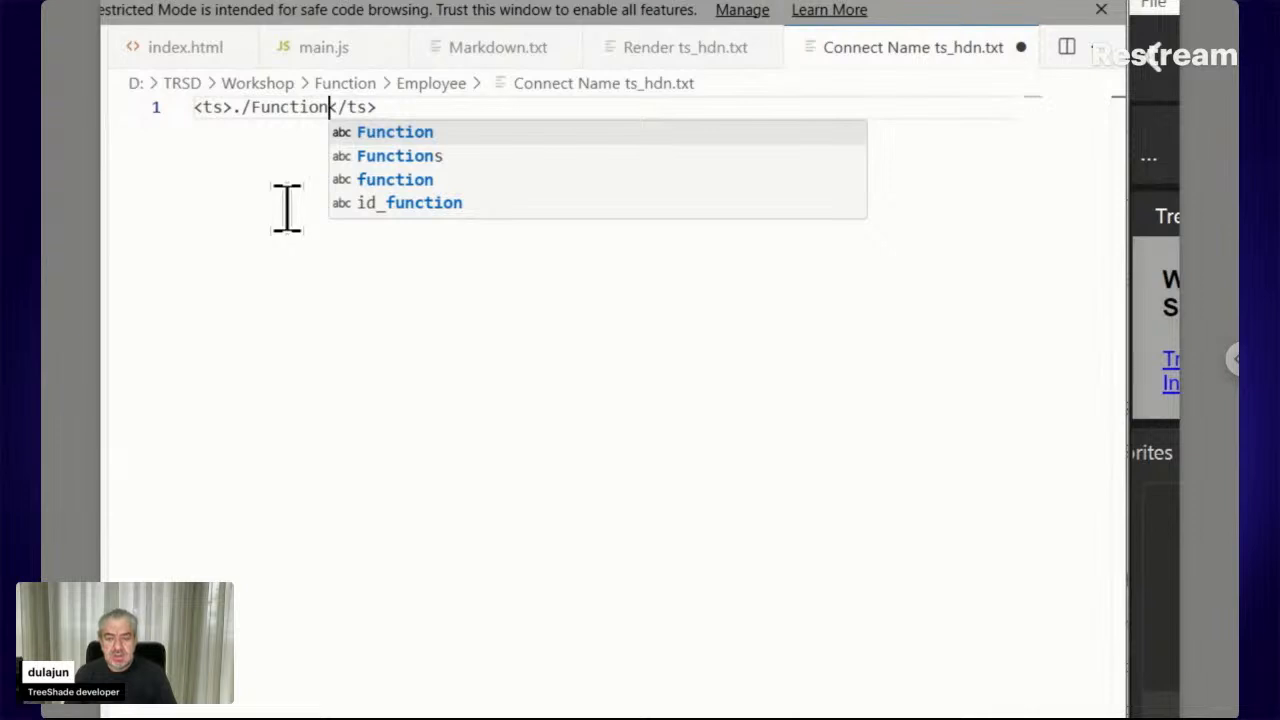
text(.+)
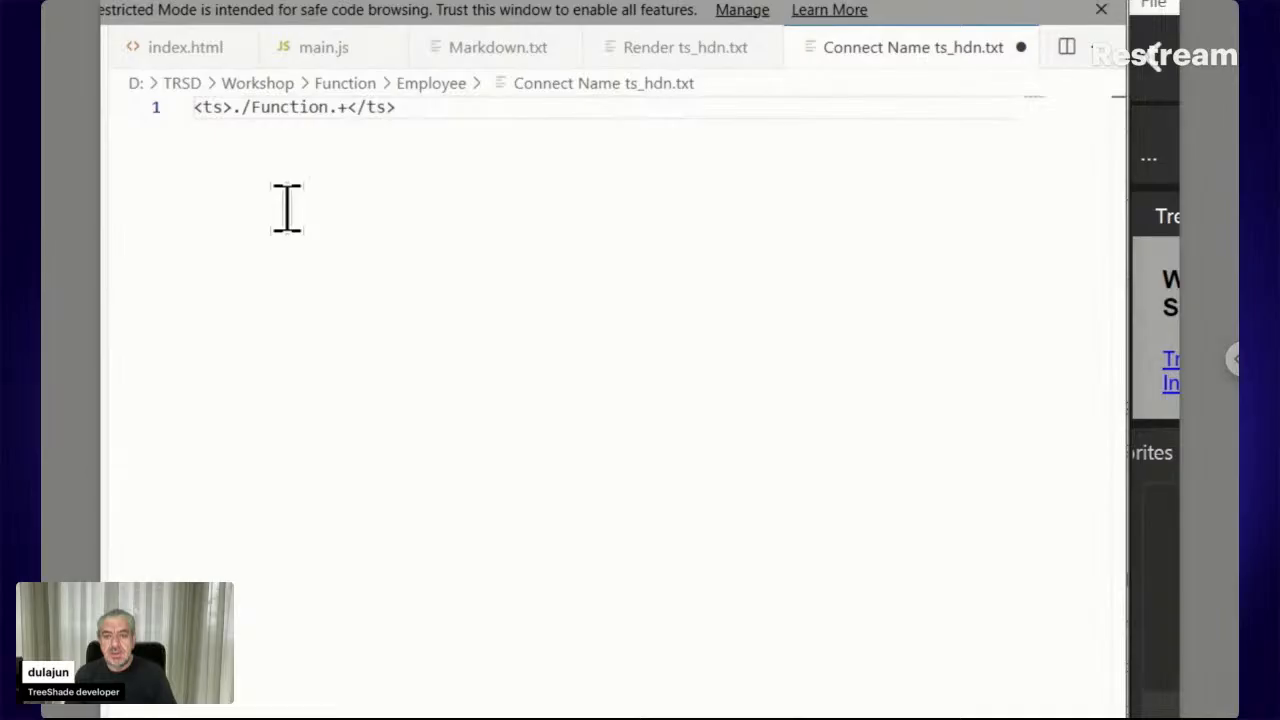
text(<><)
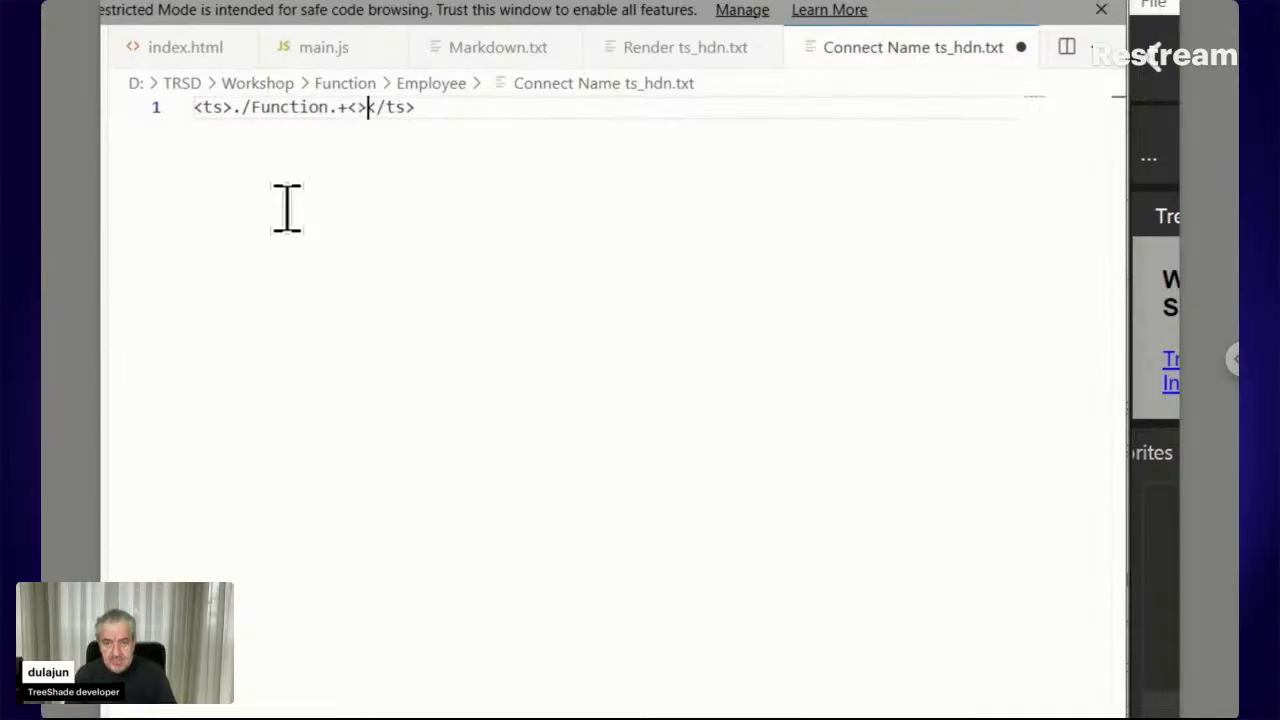
key(Left)
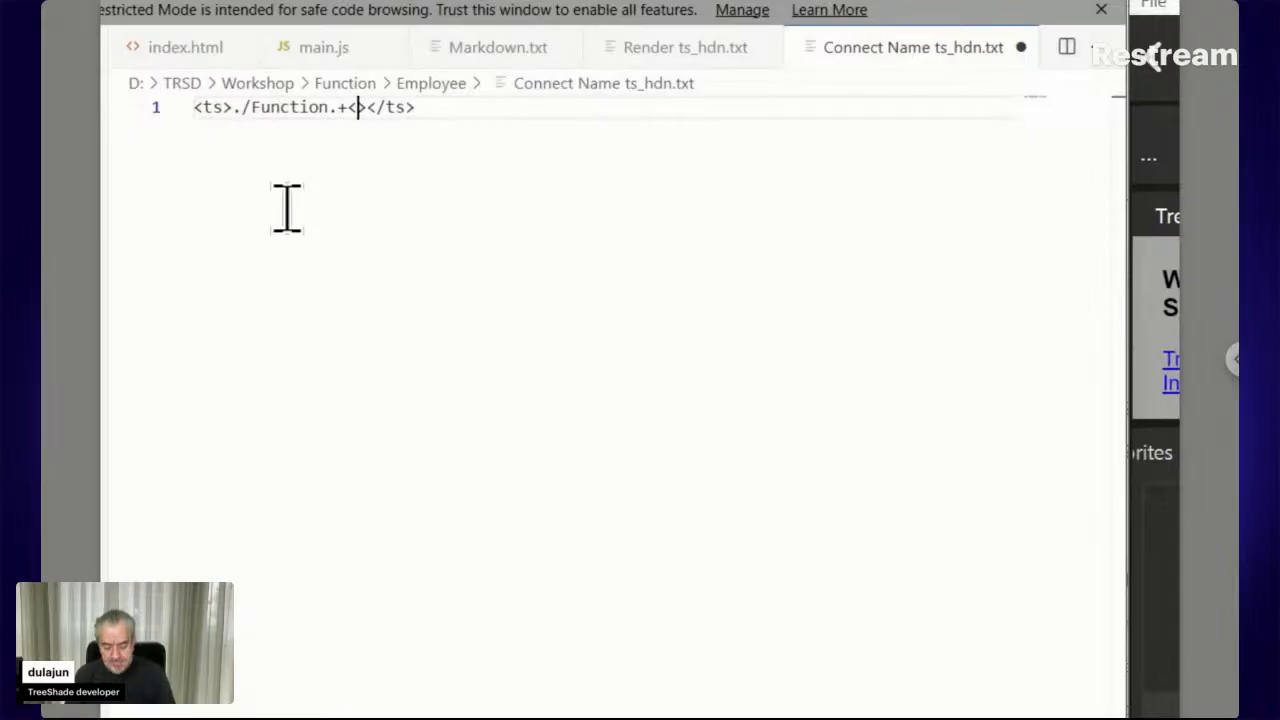
text(Place)
key(Left)
key(Left)
key(Left)
key(Left)
key(Left)
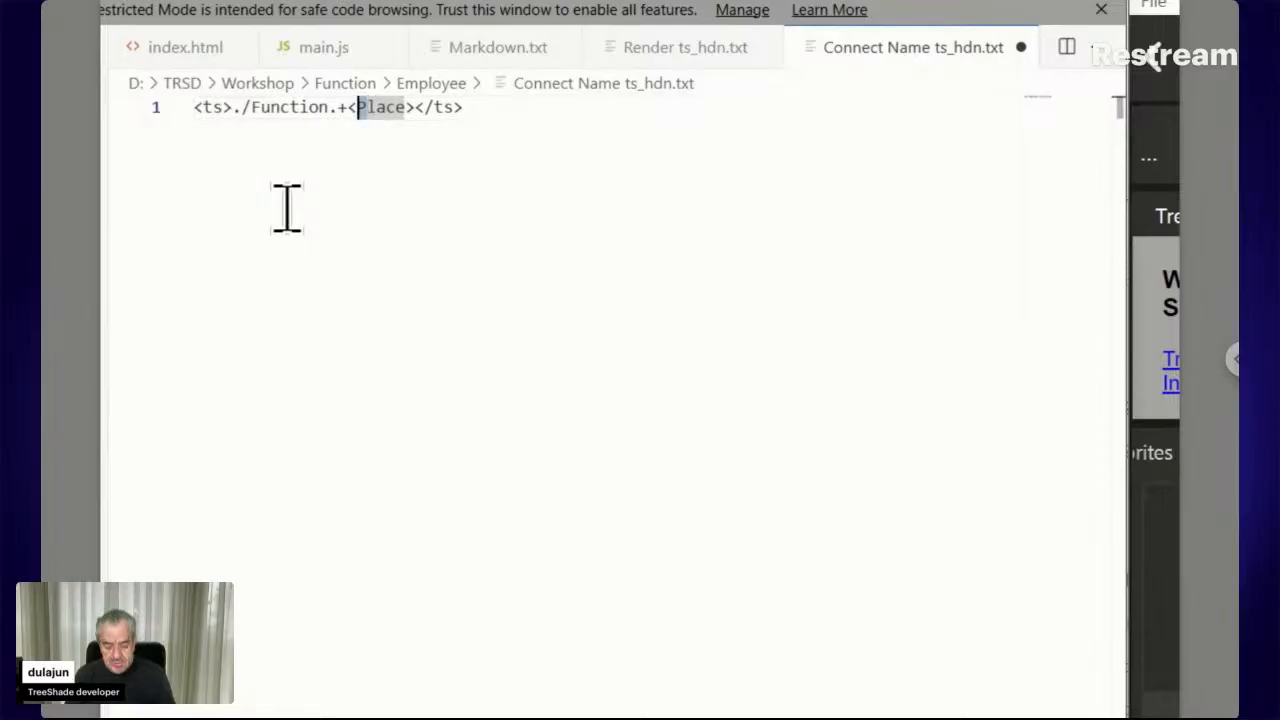
key(Delete)
text(p)
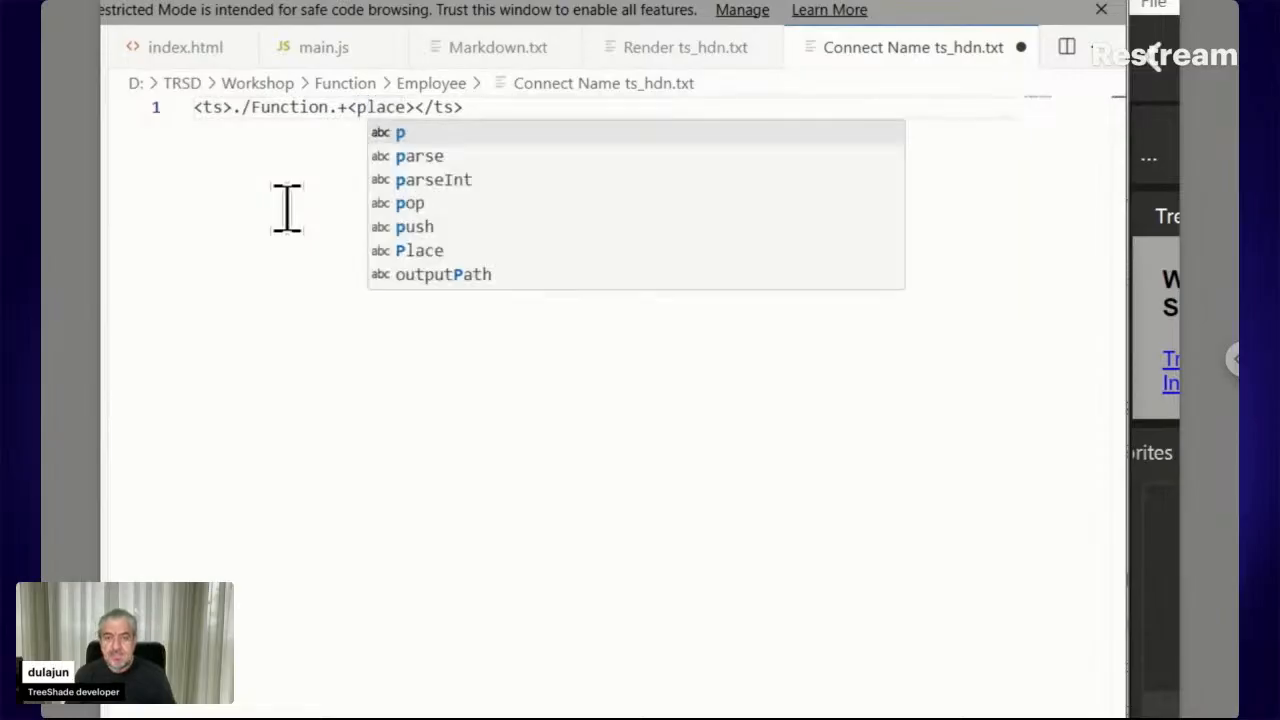
key(Escape)
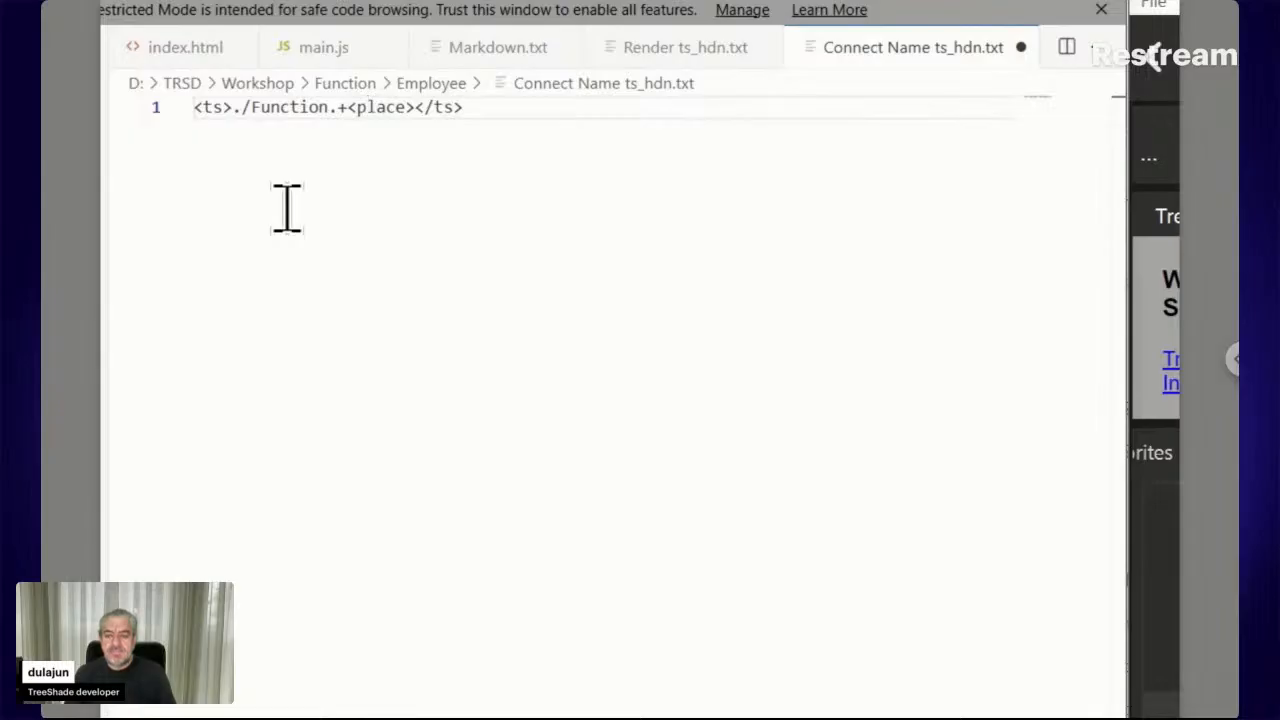
key(Left)
key(Left)
key(Left)
key(Left)
key(Left)
key(Left)
key(Left)
key(Left)
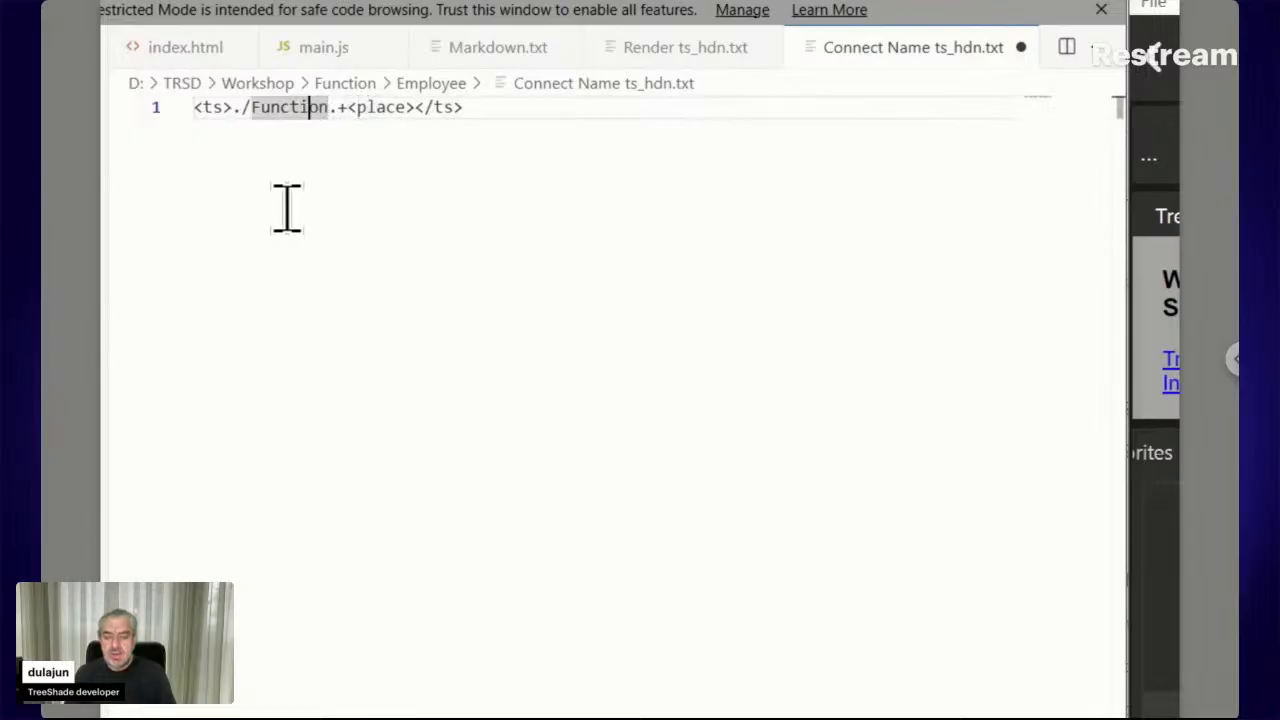
key(Left)
key(Left)
key(Left)
key(Left)
key(Left)
key(Left)
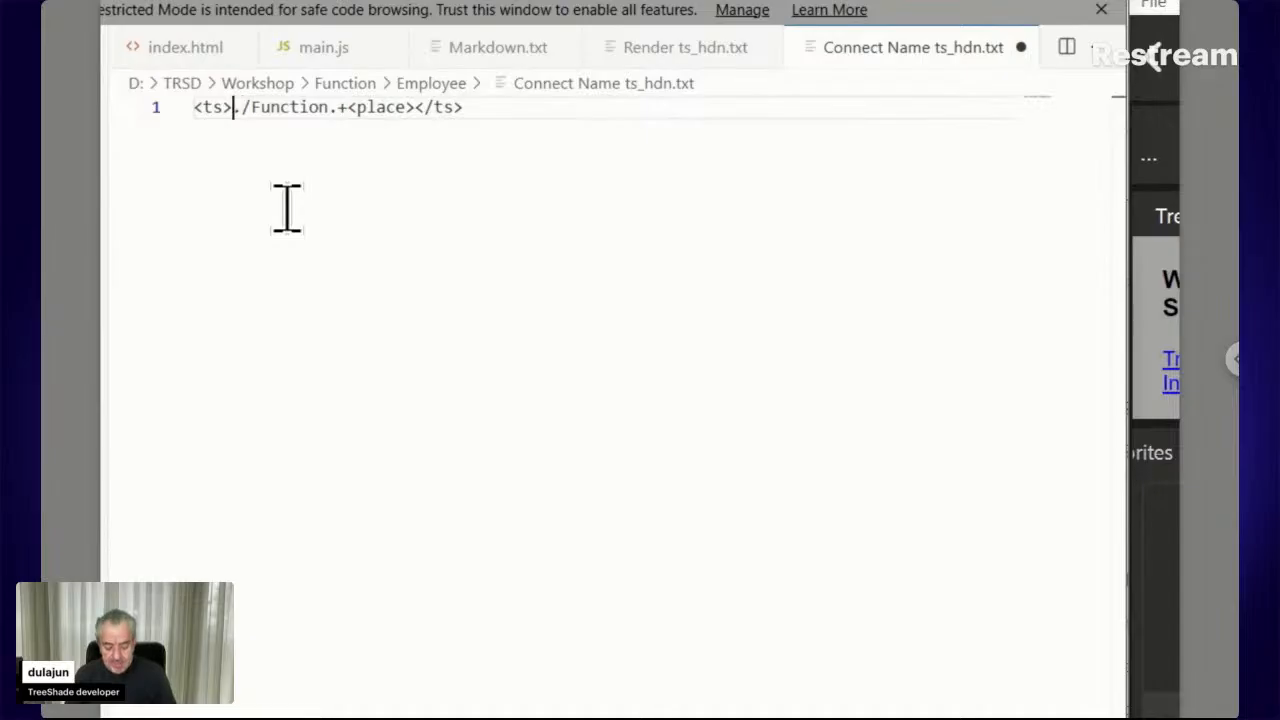
Insert '<id_connect>' right after '<ts>' on line 1
text(<)
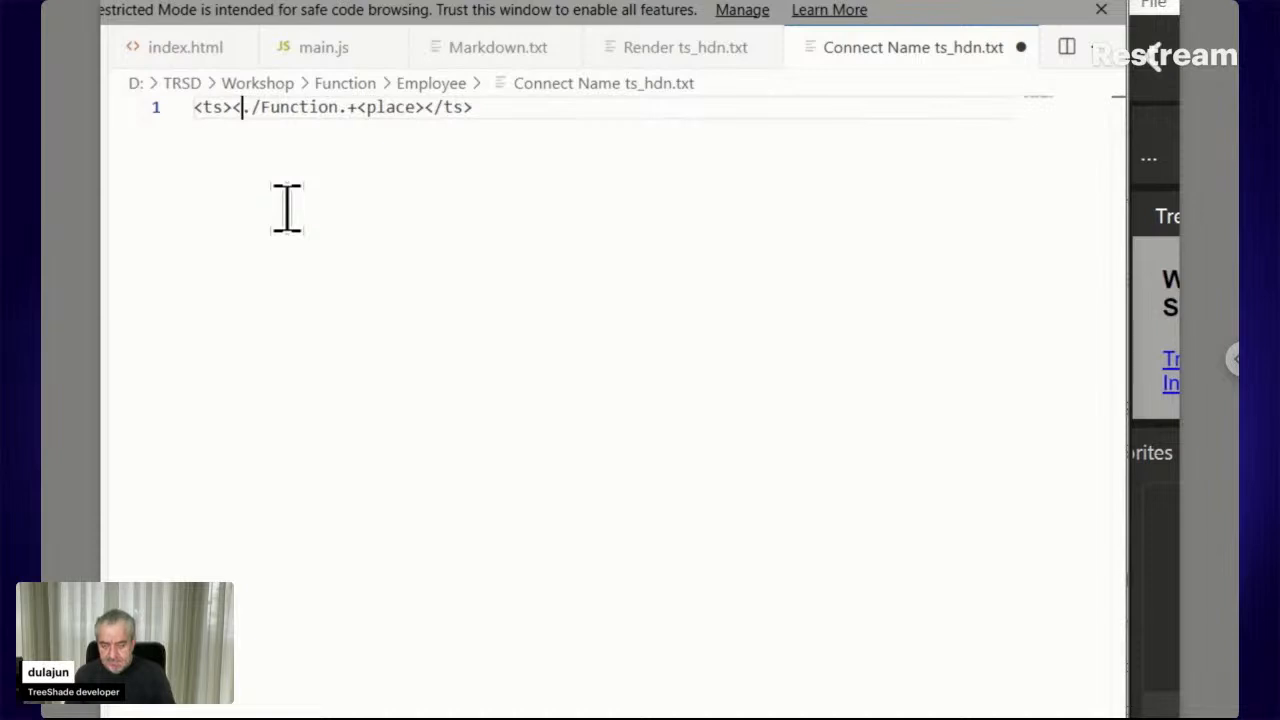
text(id)
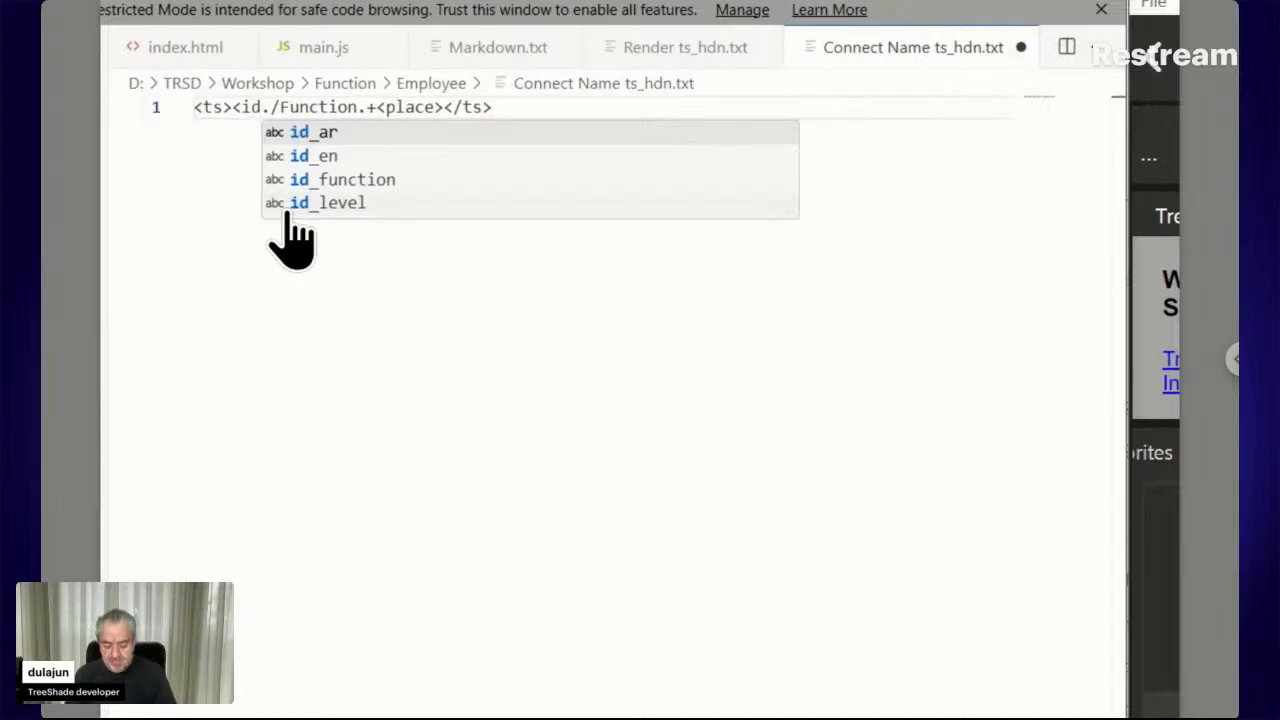
text(_)
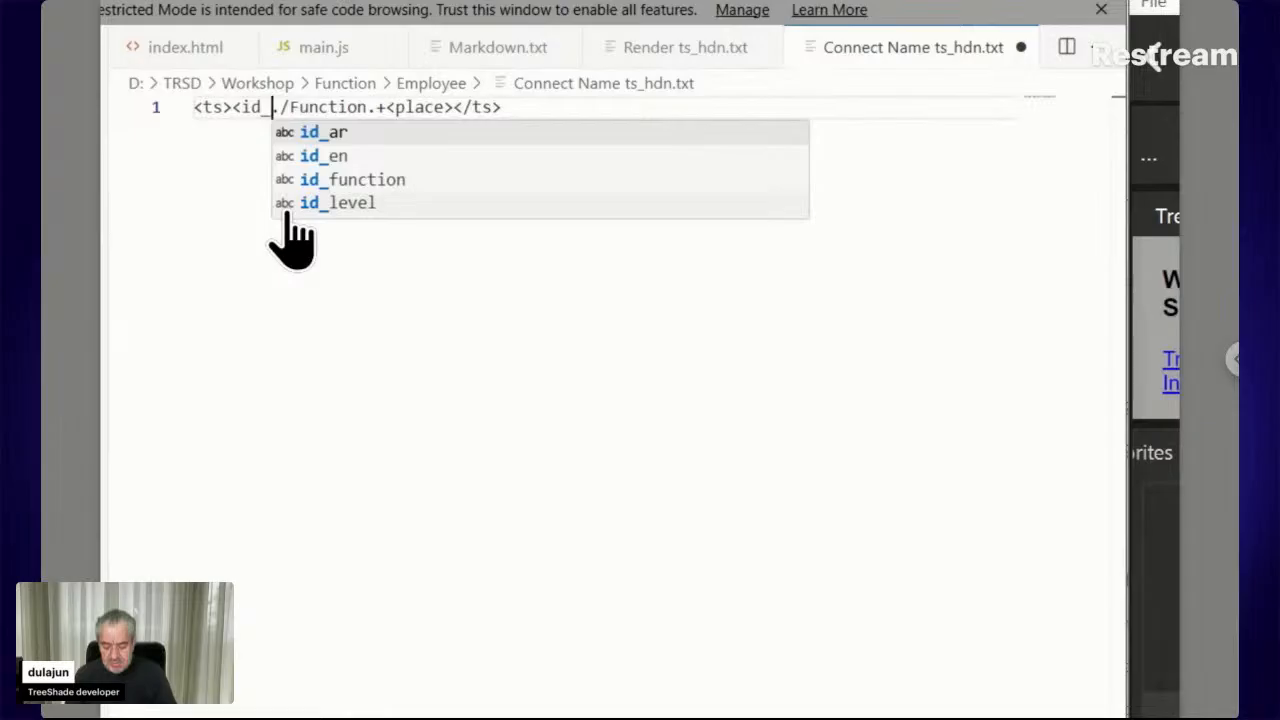
text(connec)
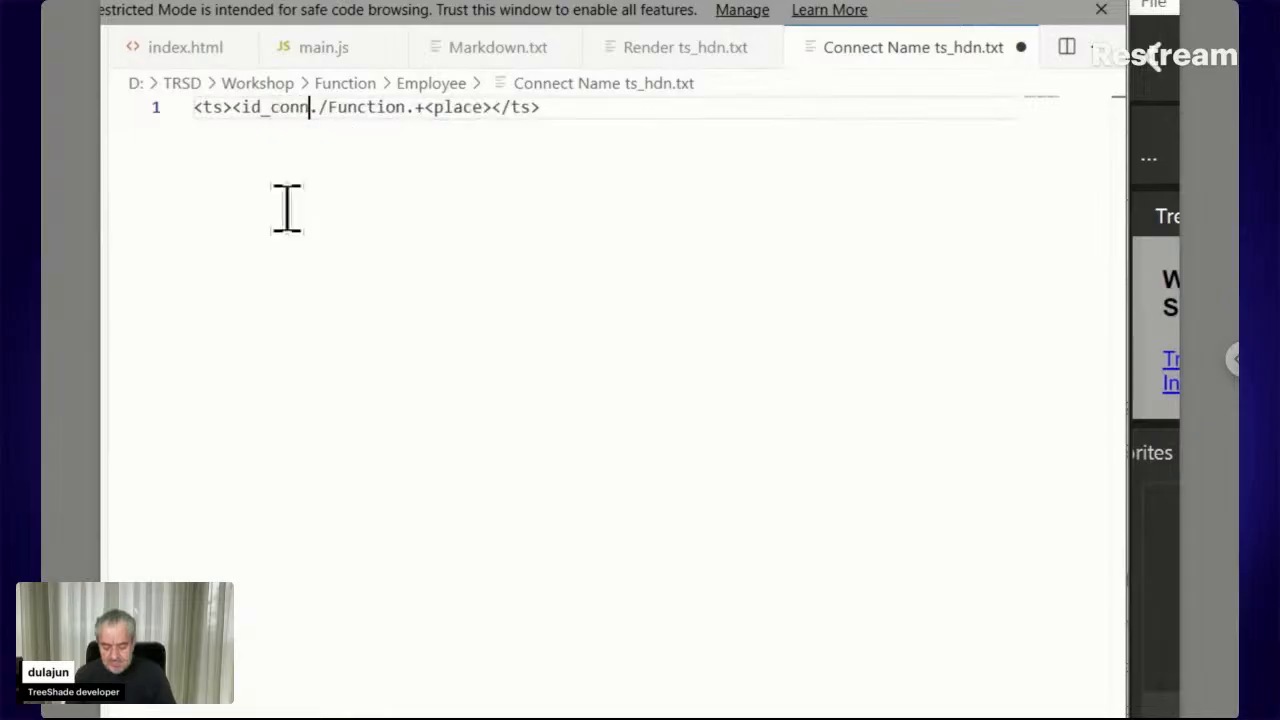
text(t)
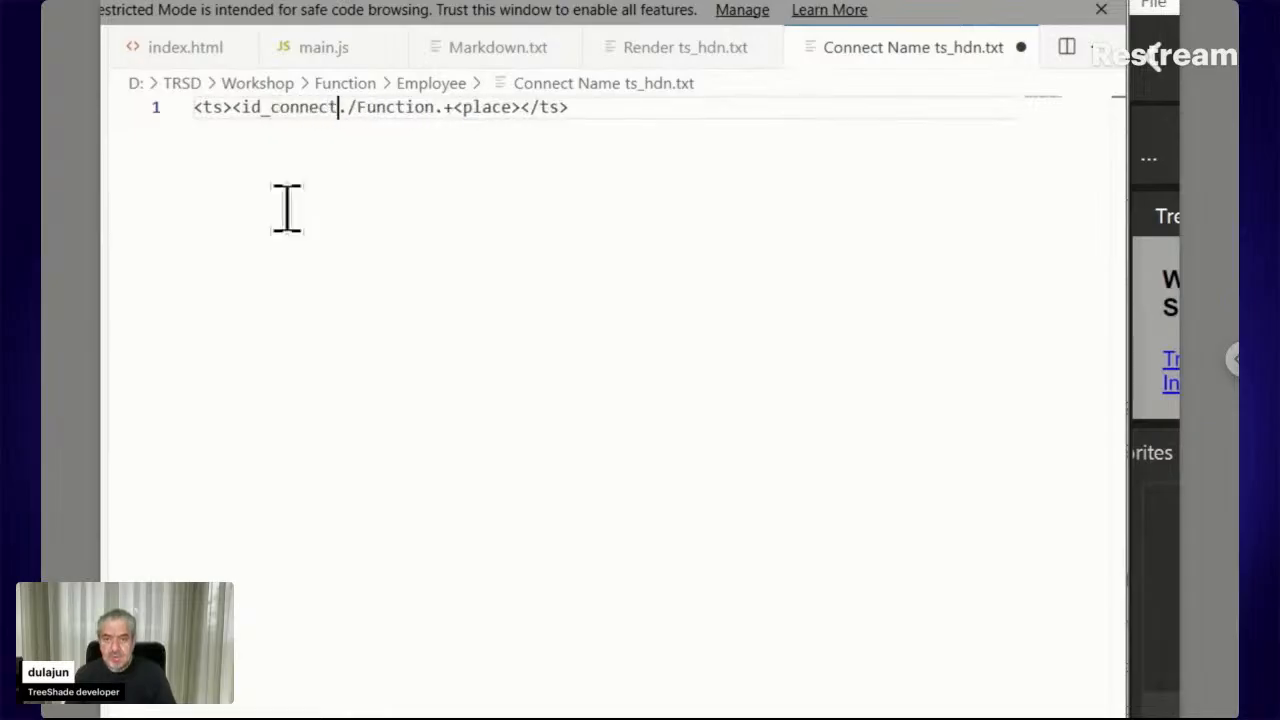
text(>)
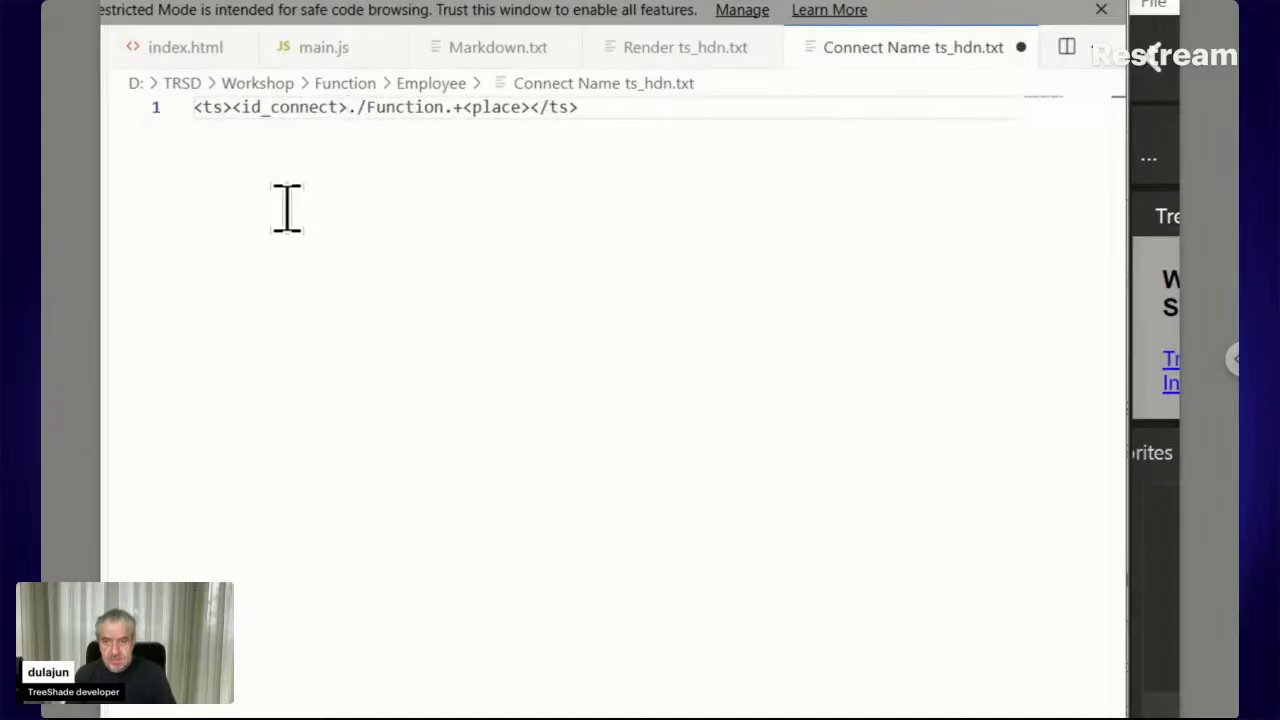
Add a second line '<ts><id_connect><function></ts>', copying the id_connect tag from line 1
click(601, 120)
key(Return)
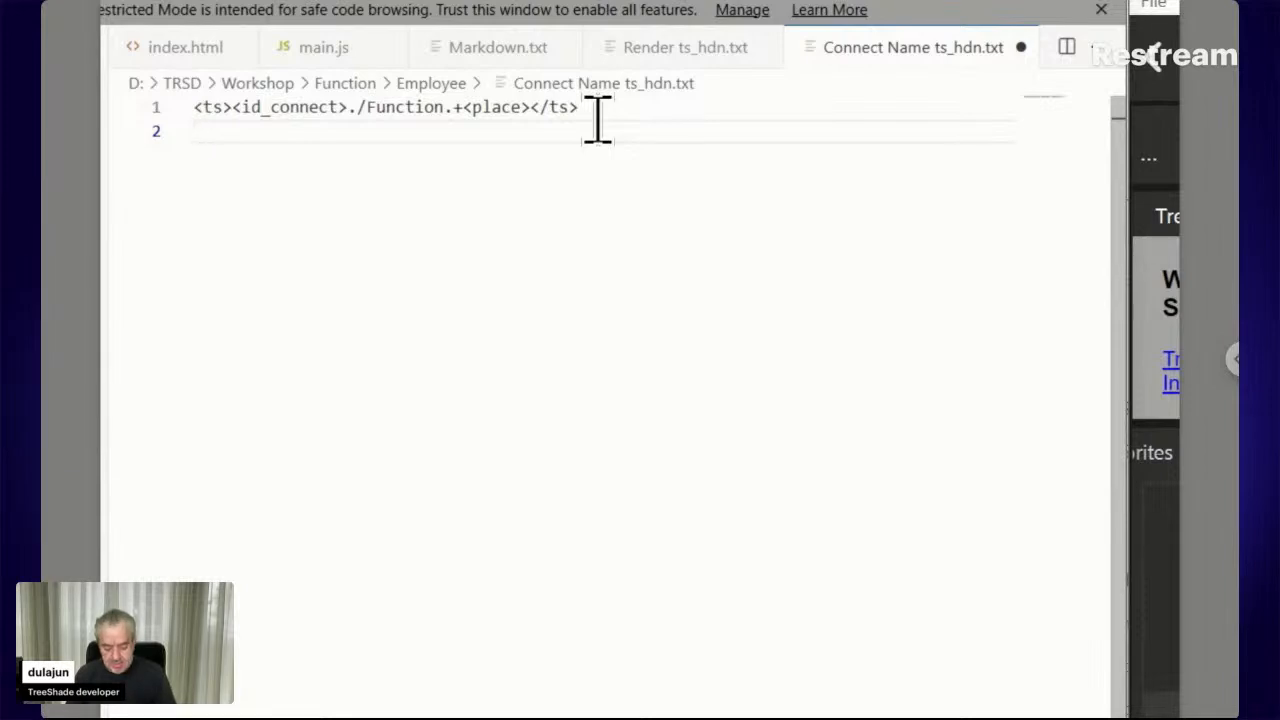
text(<ts)
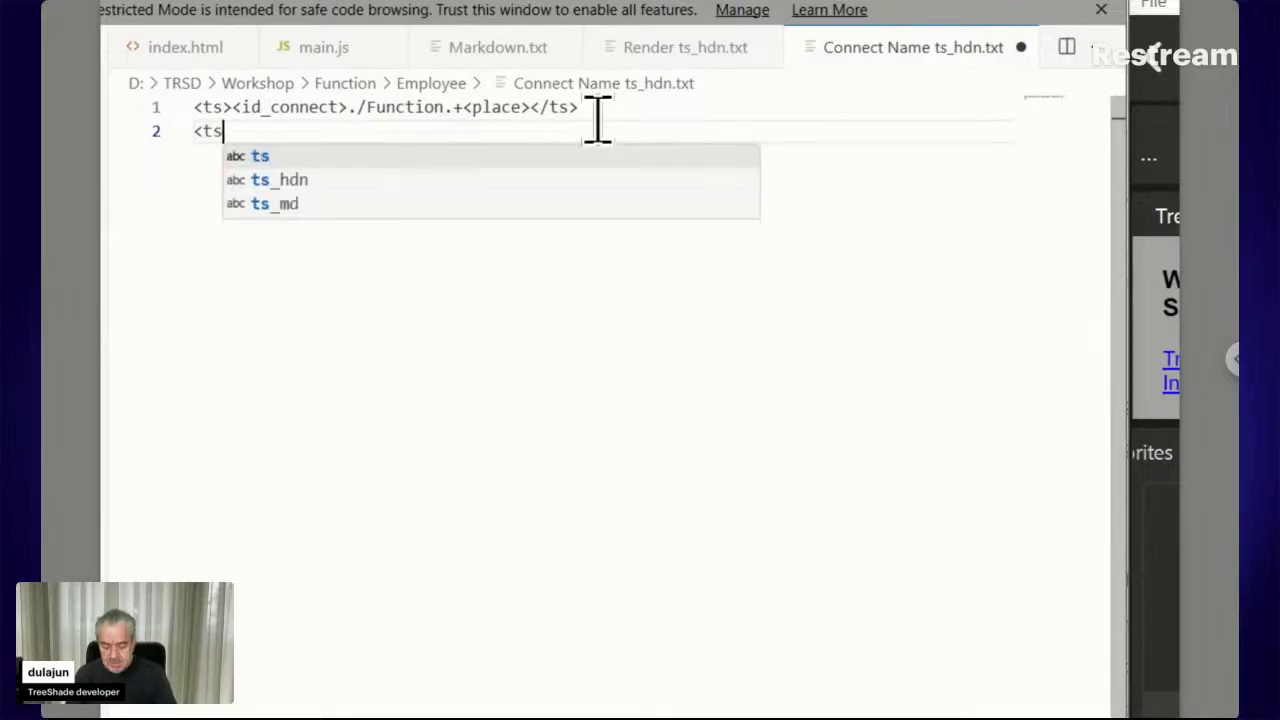
text(>)
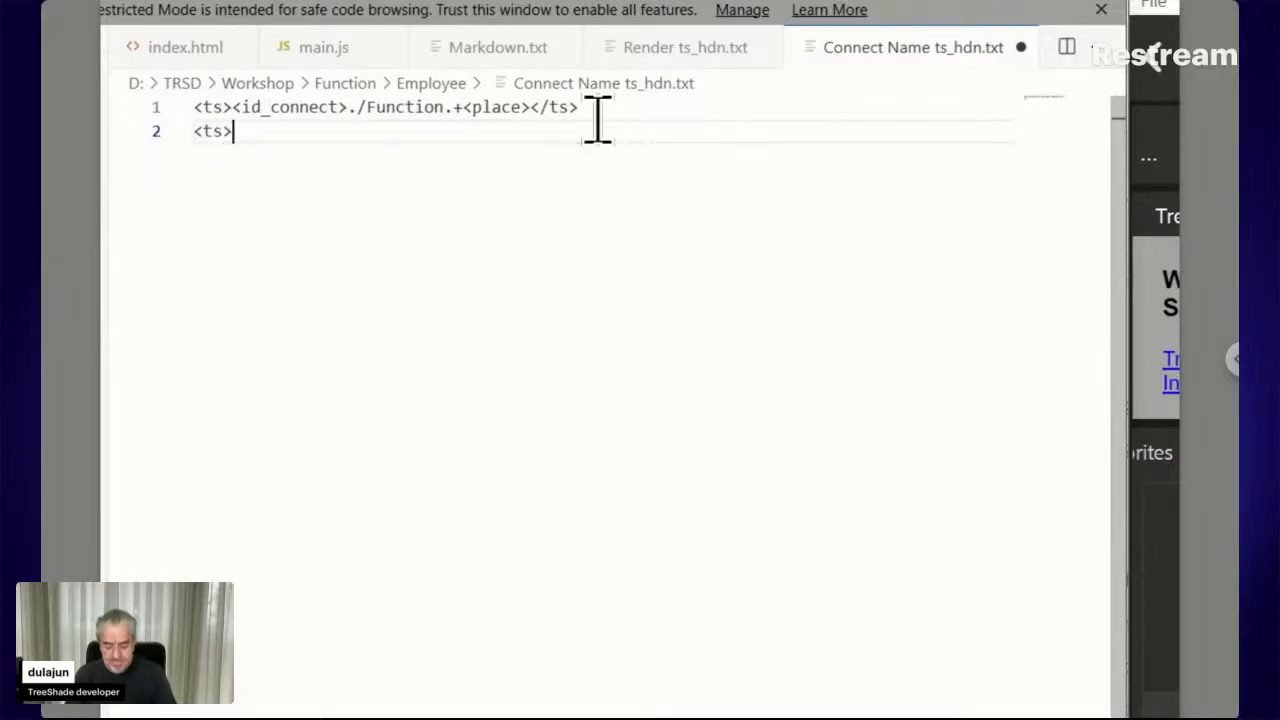
text(<)
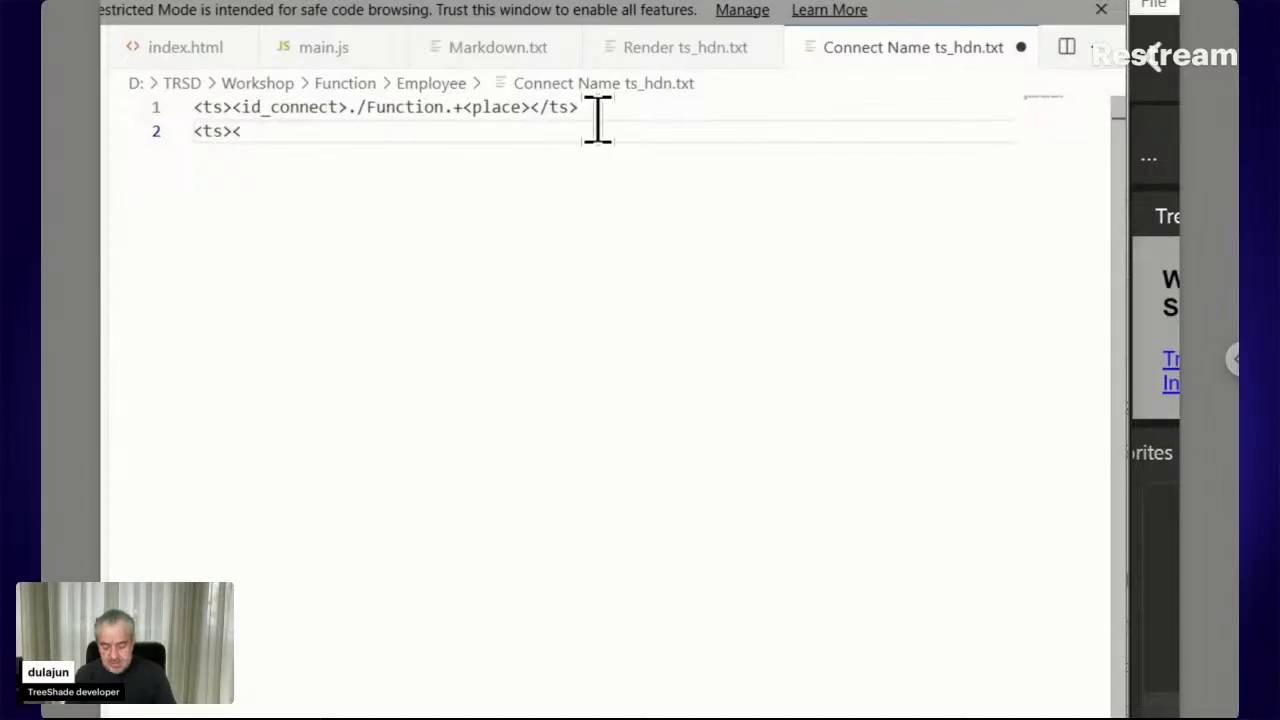
text(function)
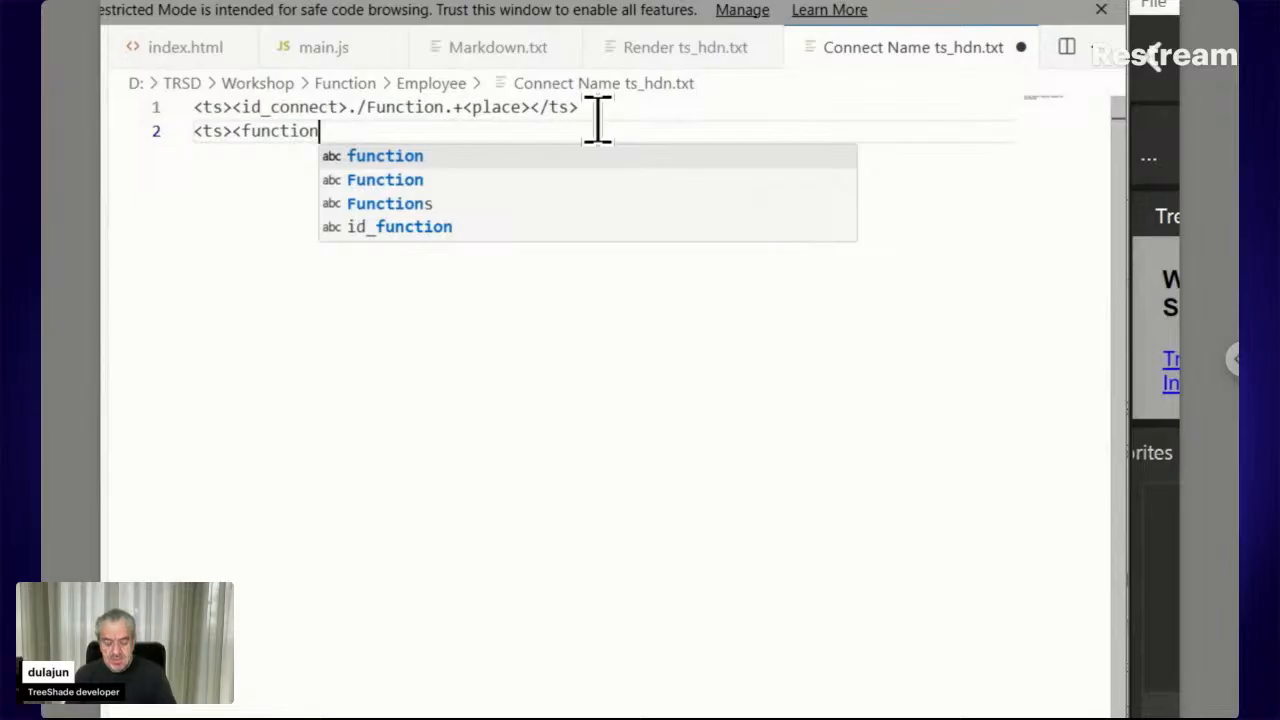
text(>)
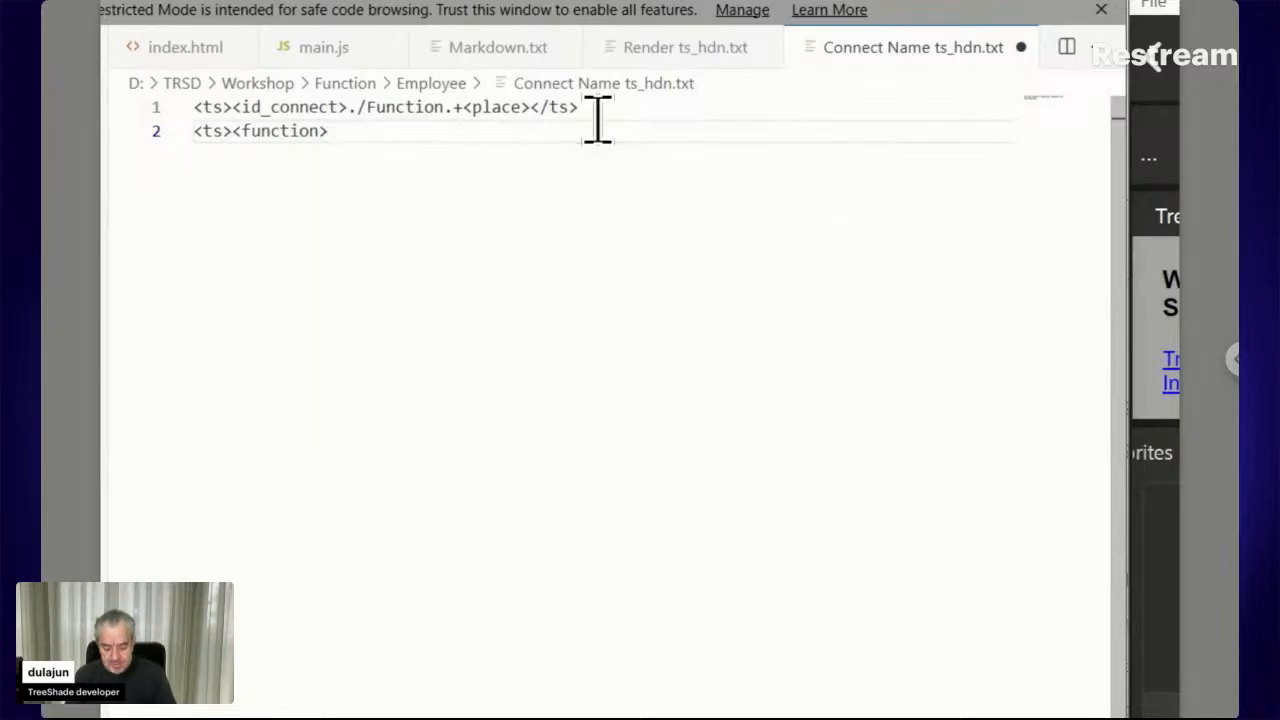
text(</ts>)
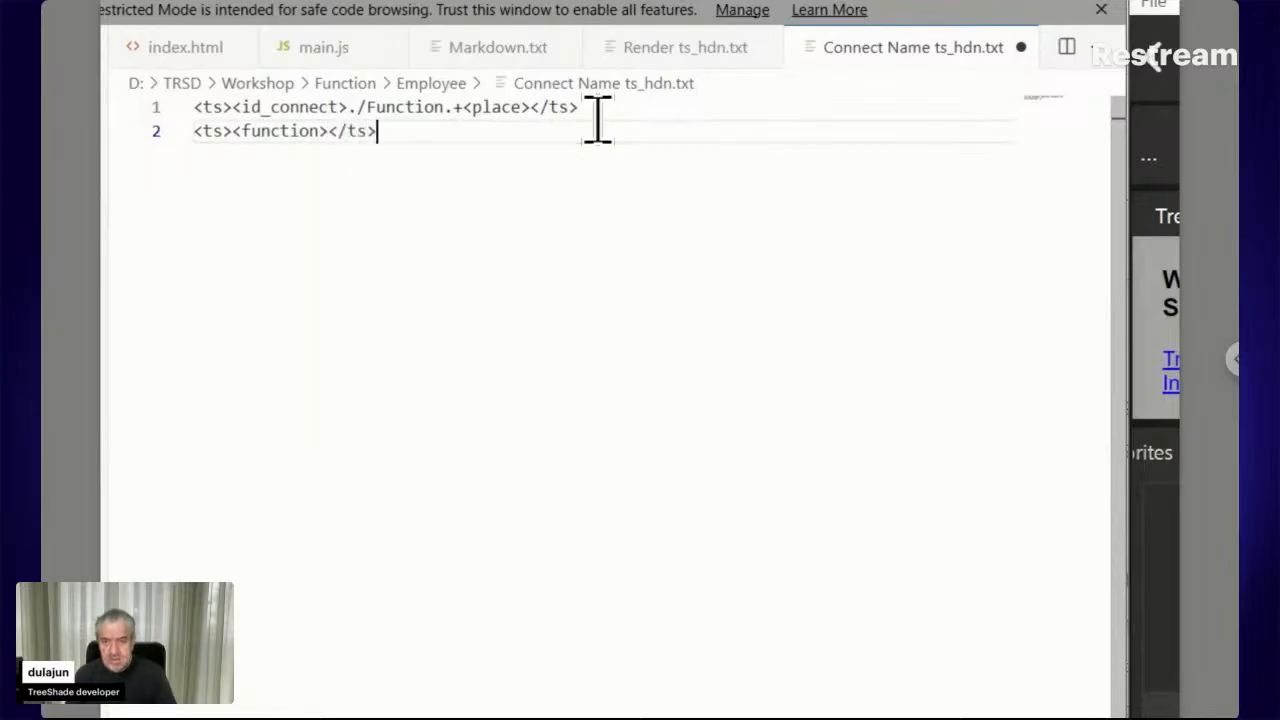
key(Left)
key(Left)
key(Left)
drag(389, 143, 227, 135)
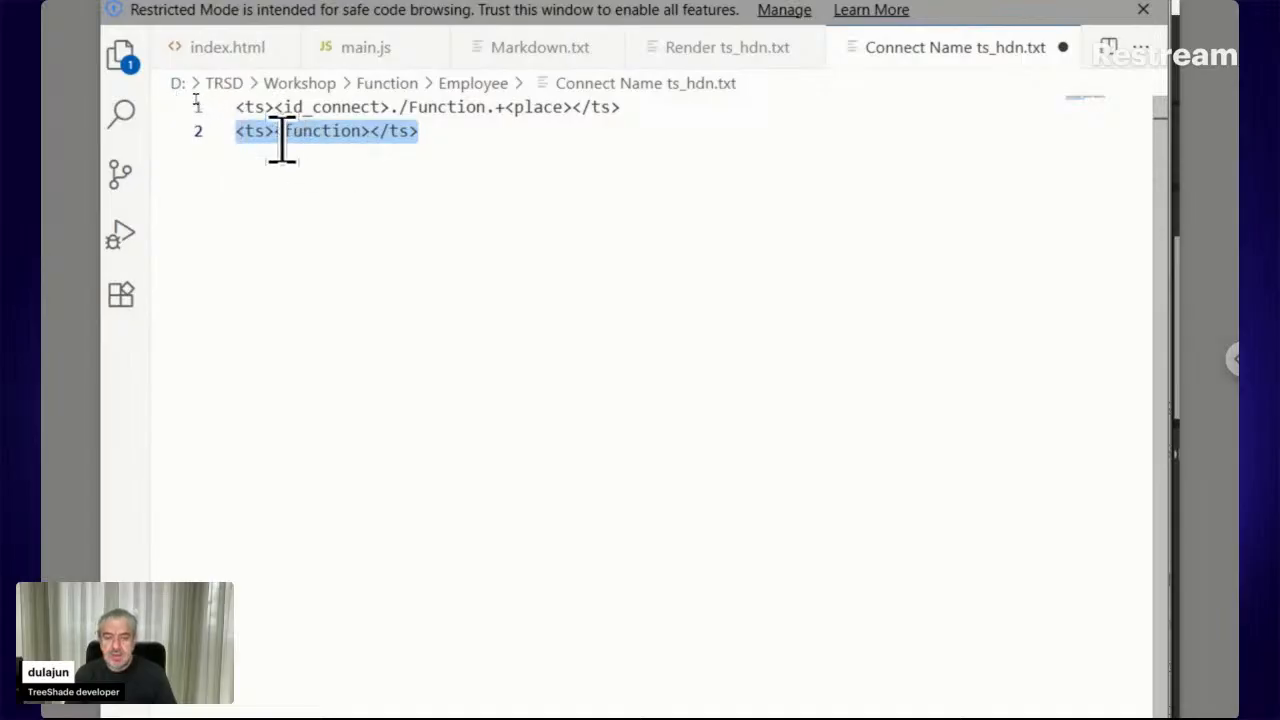
click(280, 140)
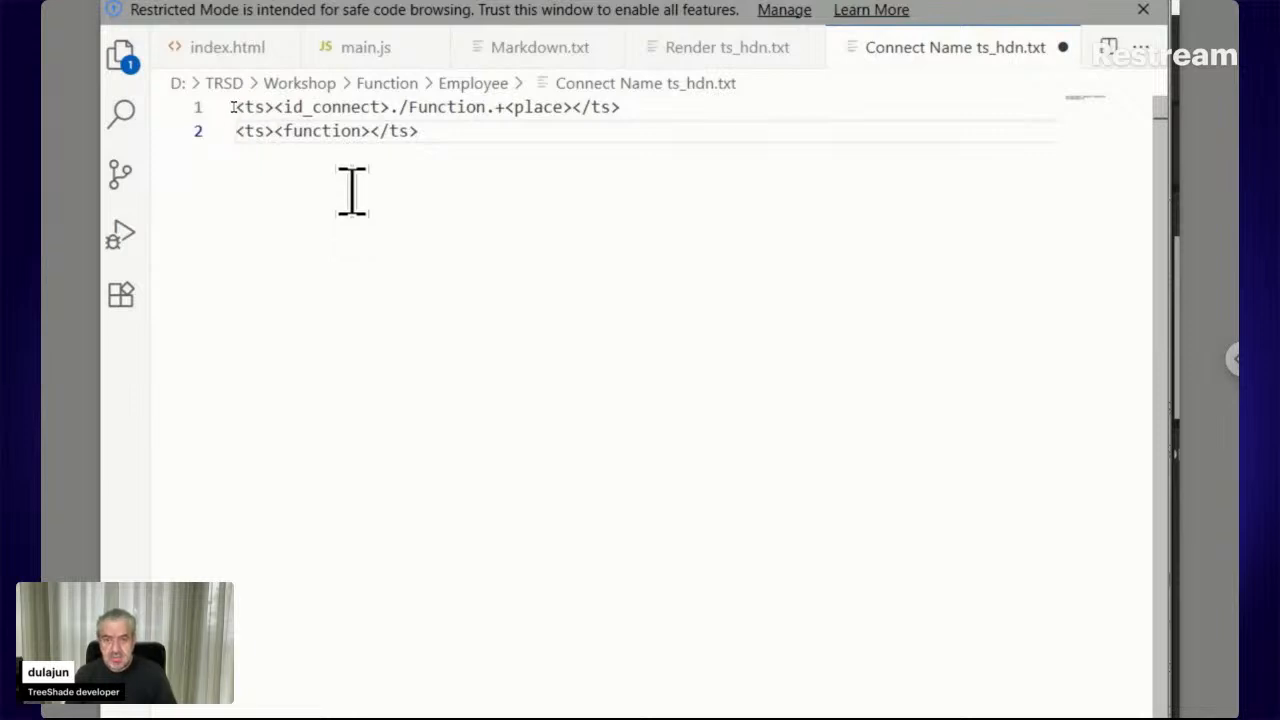
drag(389, 107, 276, 105)
key(ctrl+c)
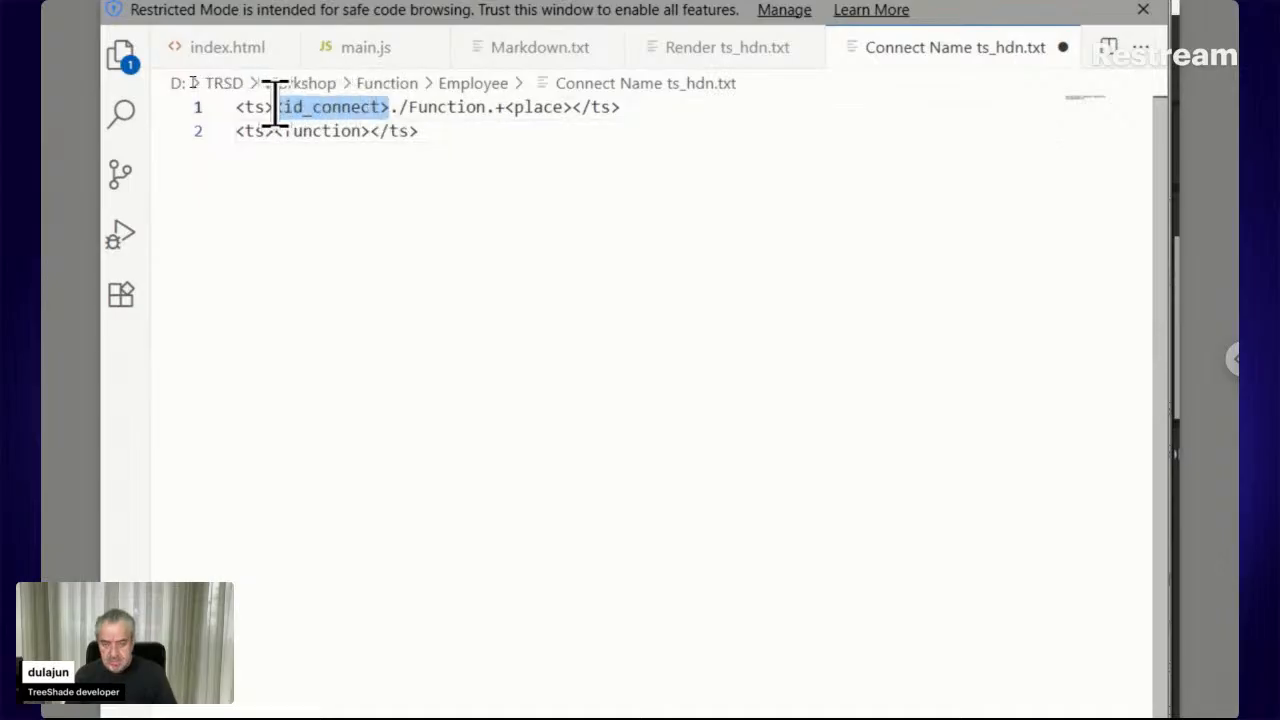
click(273, 130)
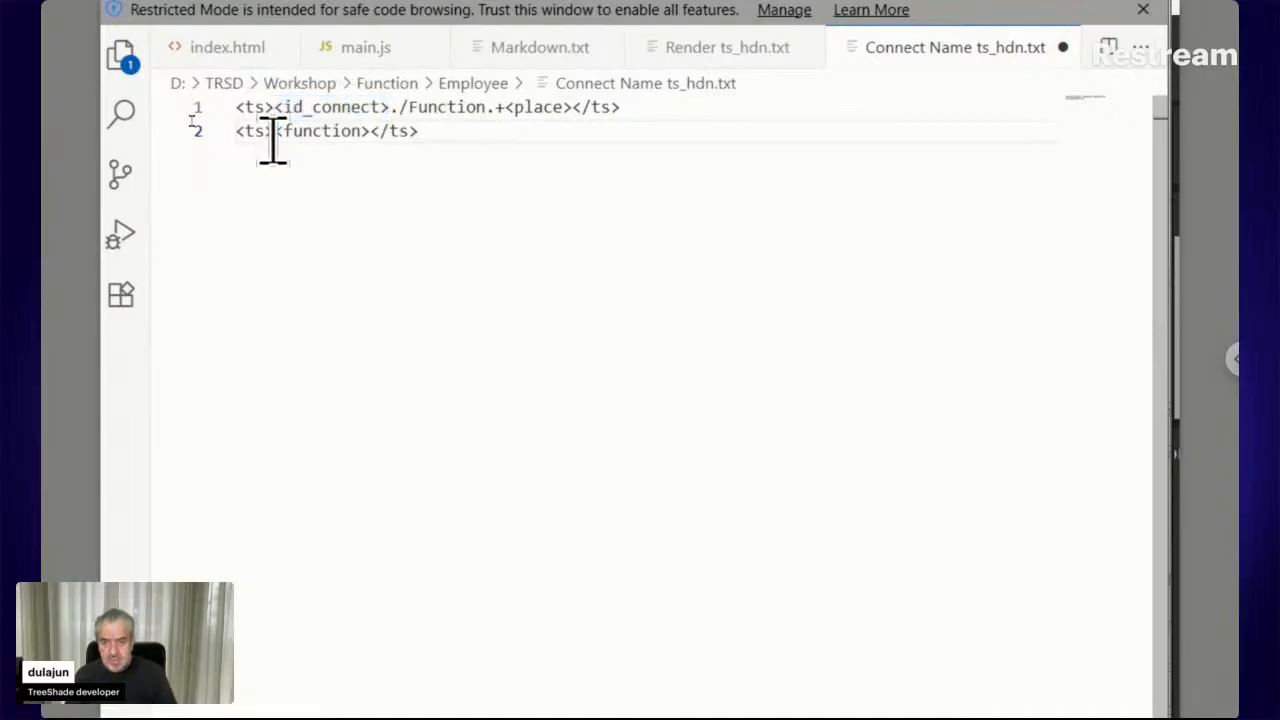
key(ctrl+v)
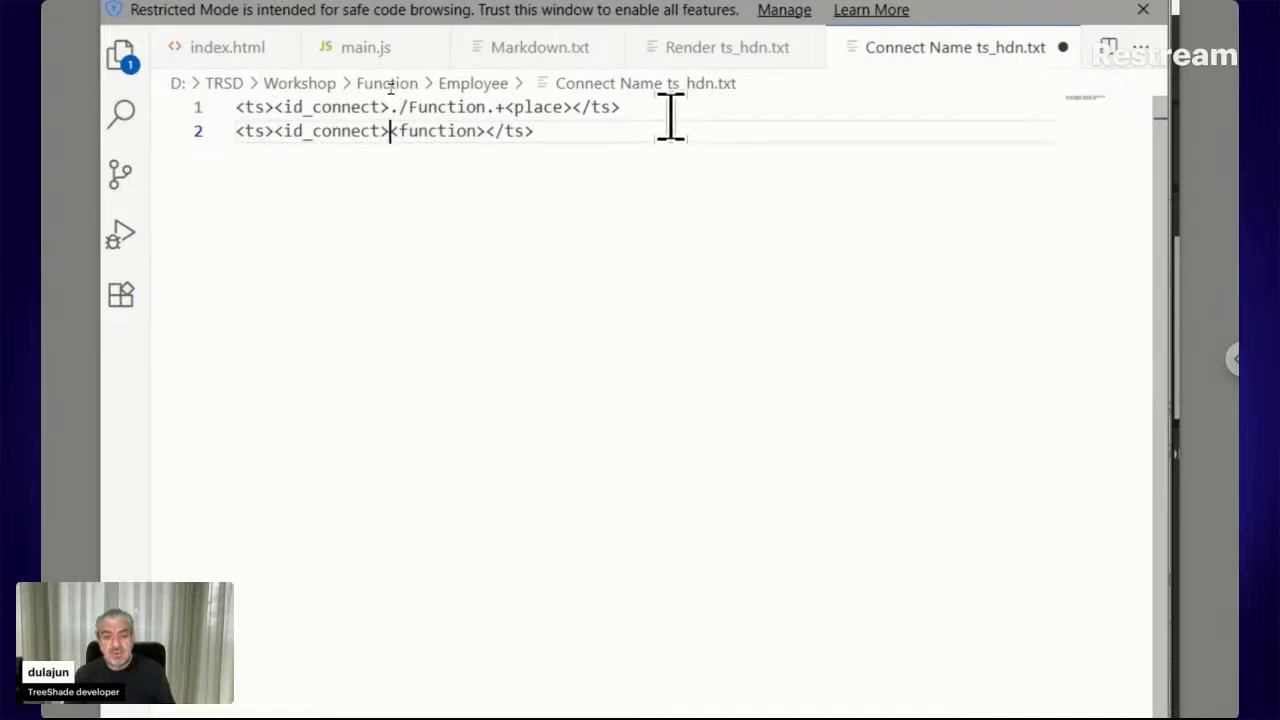
drag(669, 116, 237, 118)
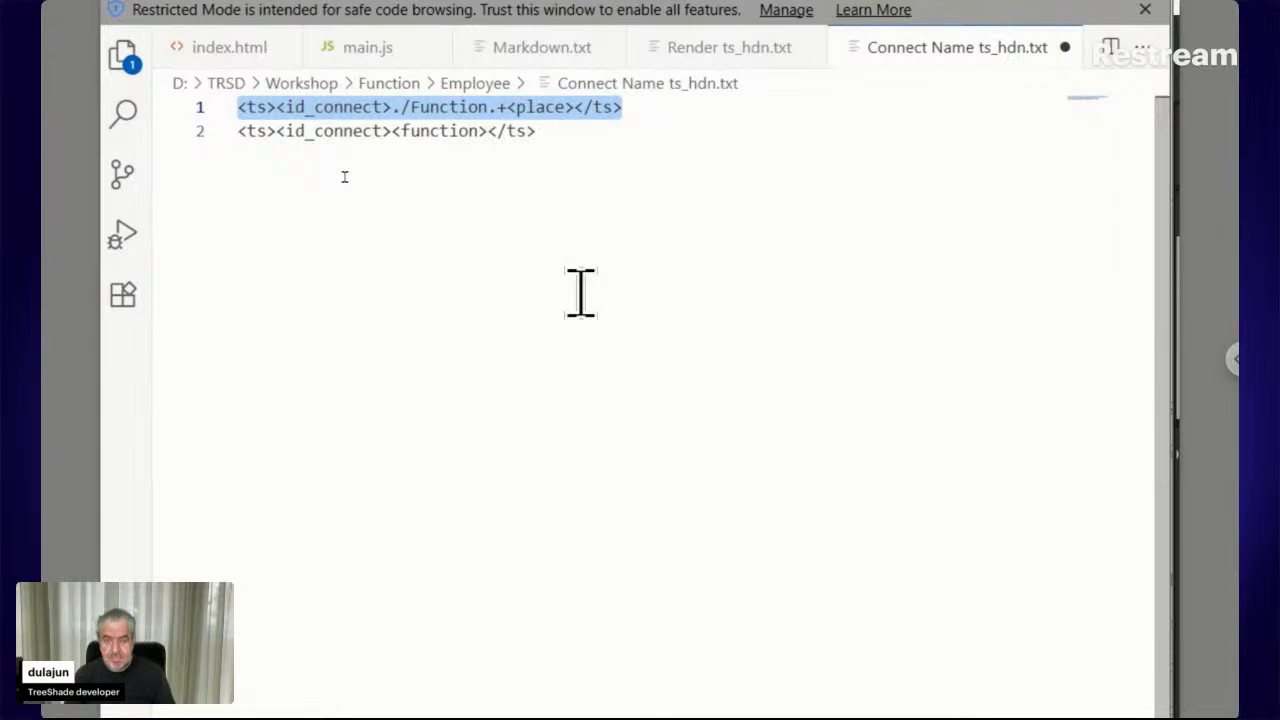
Duplicate the Function line and change the middle copy to '<ts><id_first>./First.+<place></ts>'
text(<ts><id_connect>./Function.+<place></ts> <ts><id_connect>./Function.+<place></ts> <ts><id_connect>./Function.+<place></ts>)
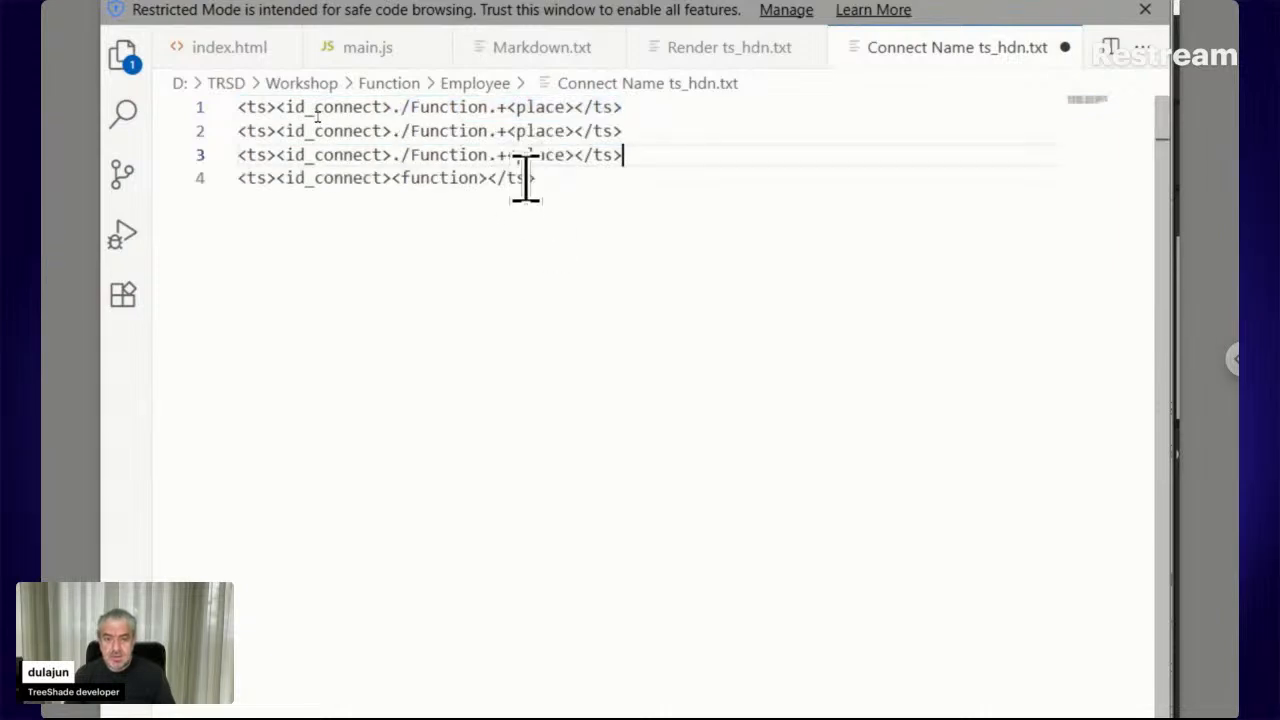
double_click(478, 130)
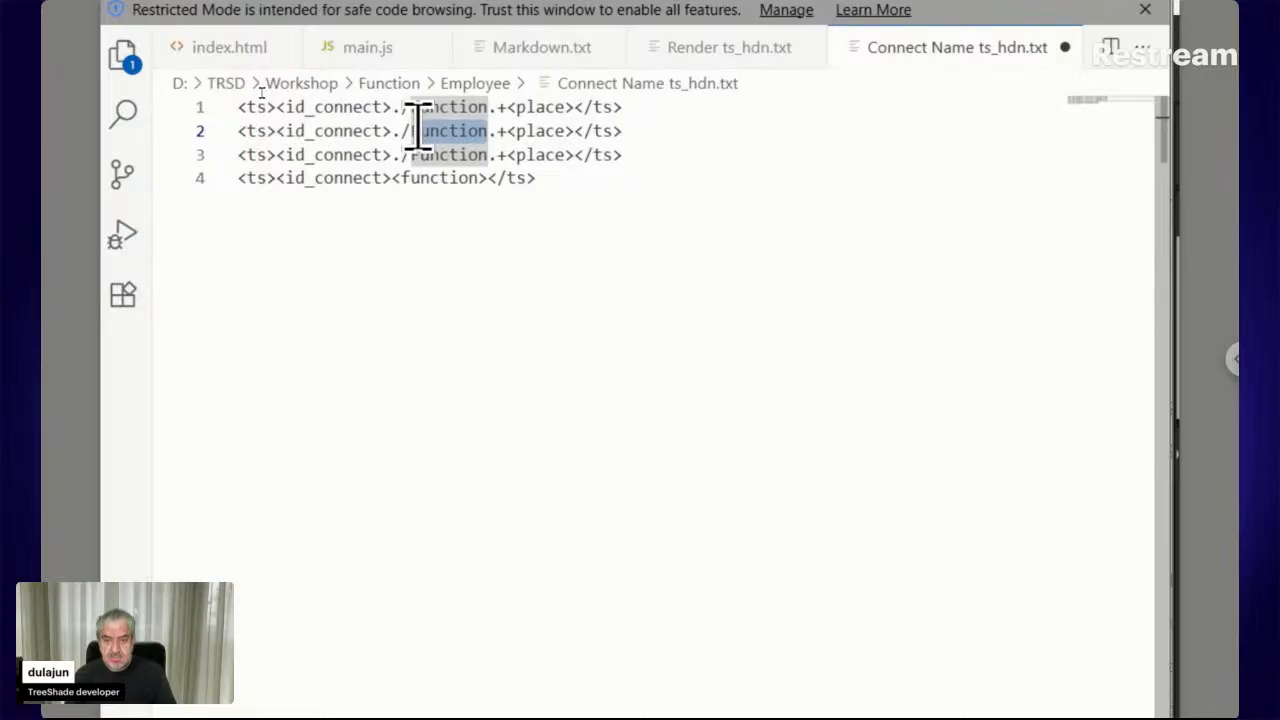
key(ctrl+shift+l)
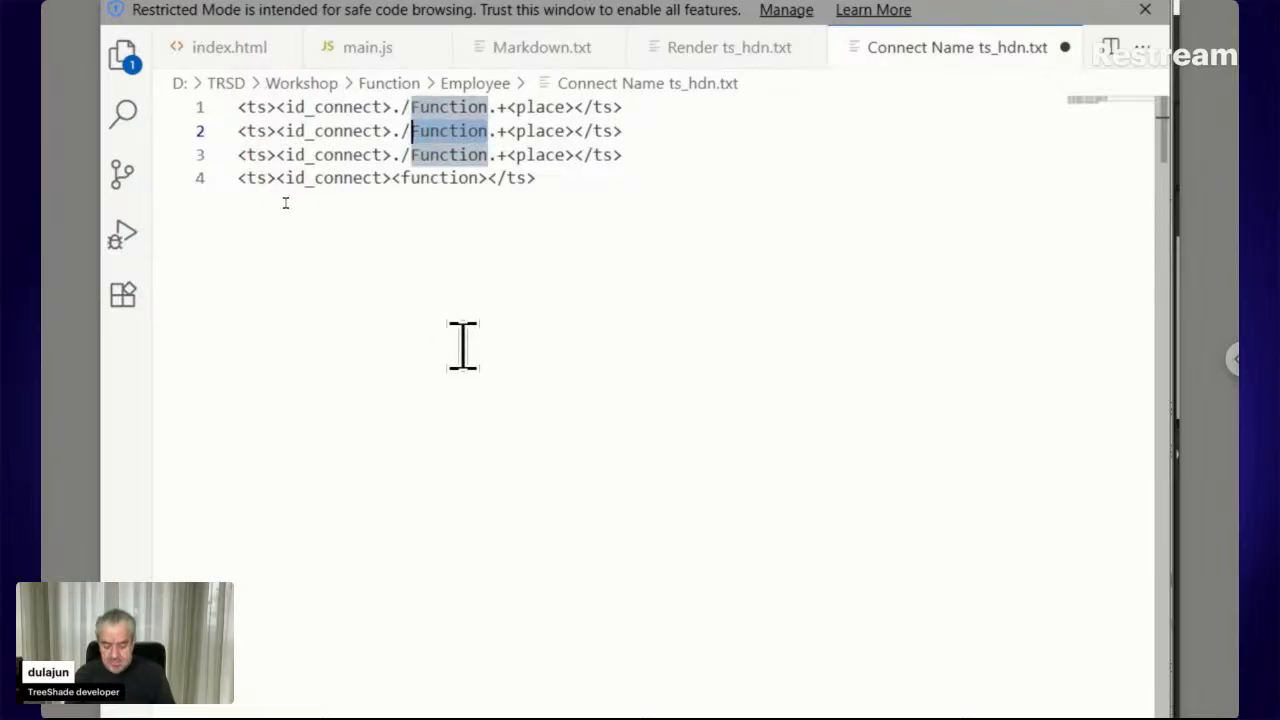
text(Firs)
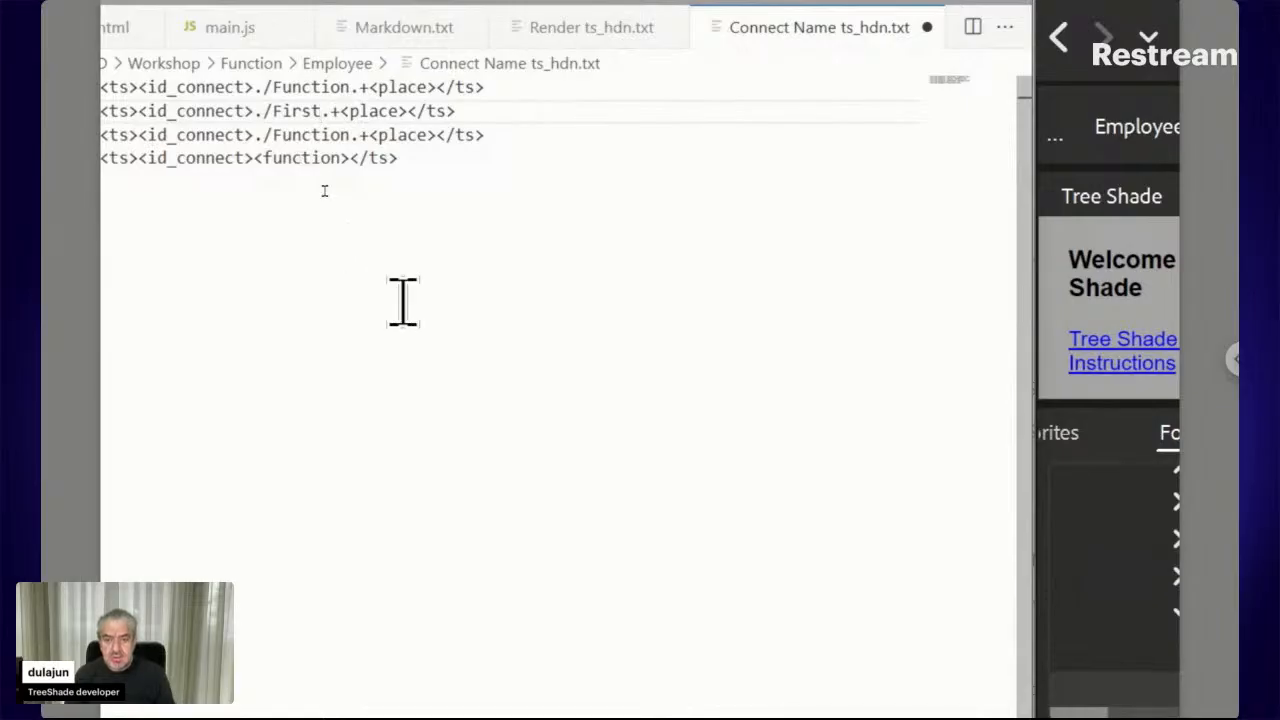
key(shift+Right)
key(shift+Right)
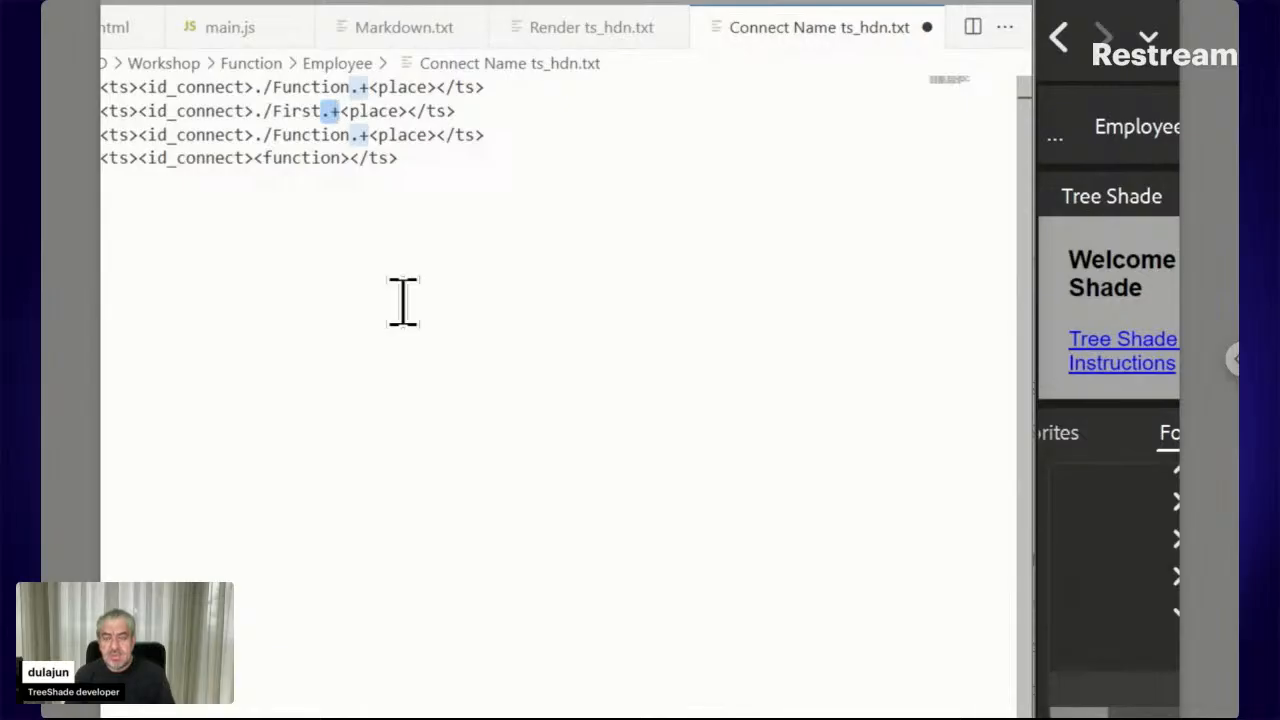
key(Left)
key(Left)
key(Left)
key(Left)
key(Left)
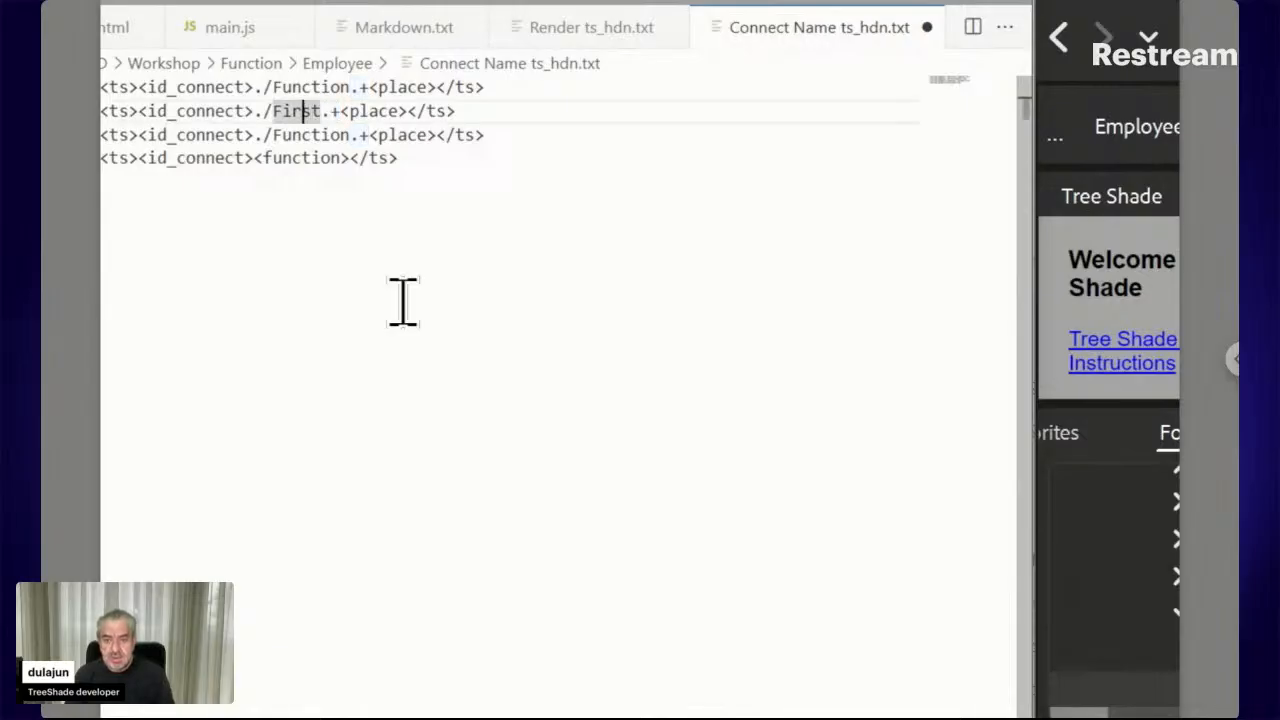
key(Left)
key(Left)
key(Left)
key(Left)
key(shift+Left)
key(shift+Left)
key(shift+Left)
key(shift+Left)
key(shift+Left)
key(shift+Left)
key(shift+Left)
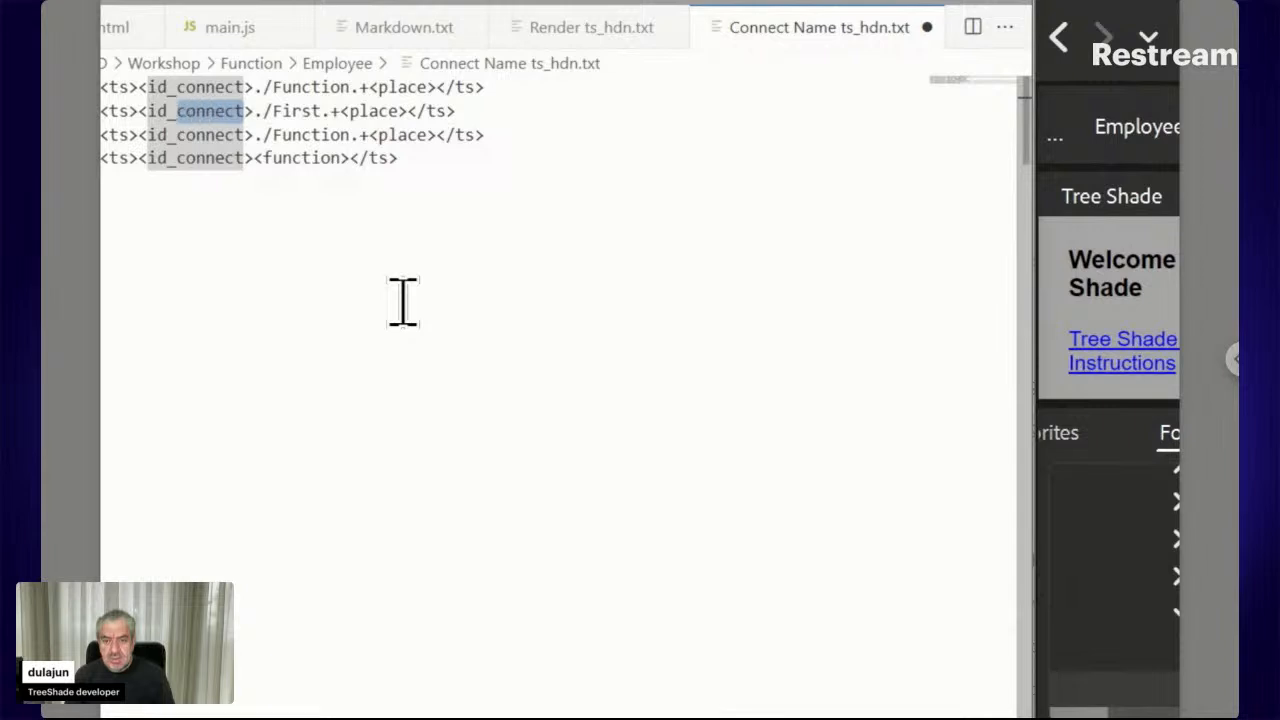
text(first)
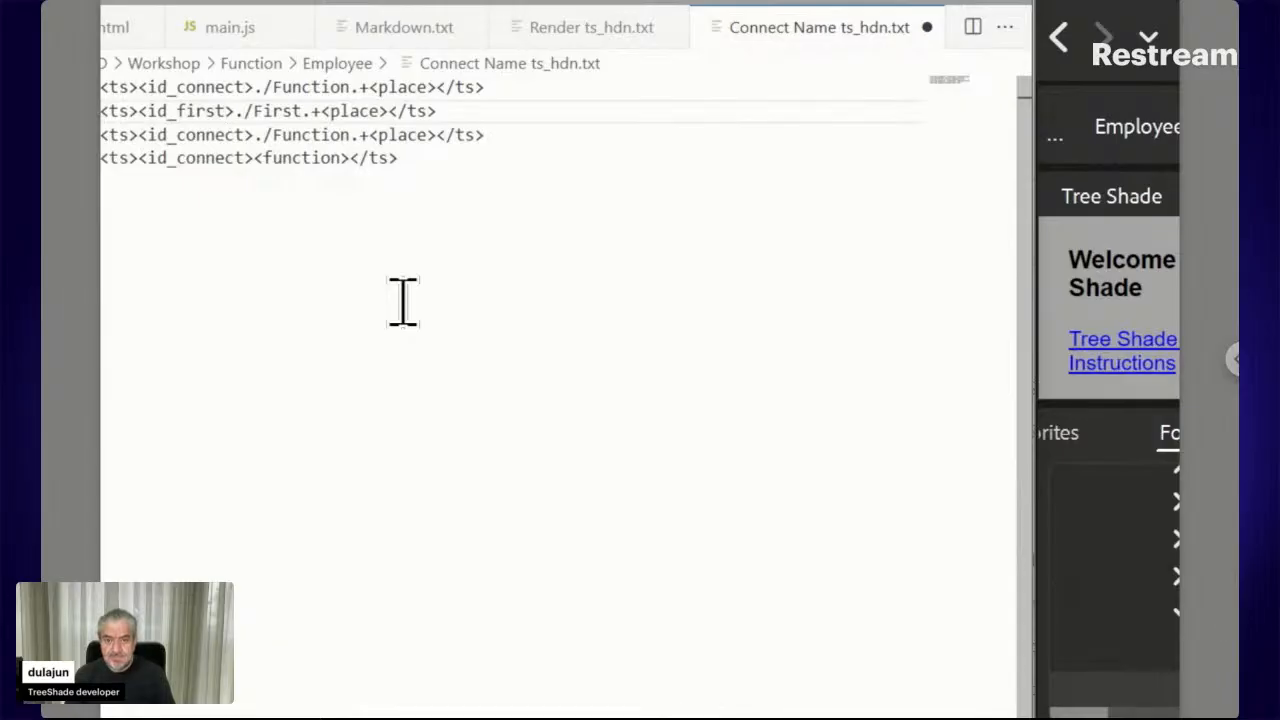
drag(452, 112, 93, 110)
key(ctrl+c)
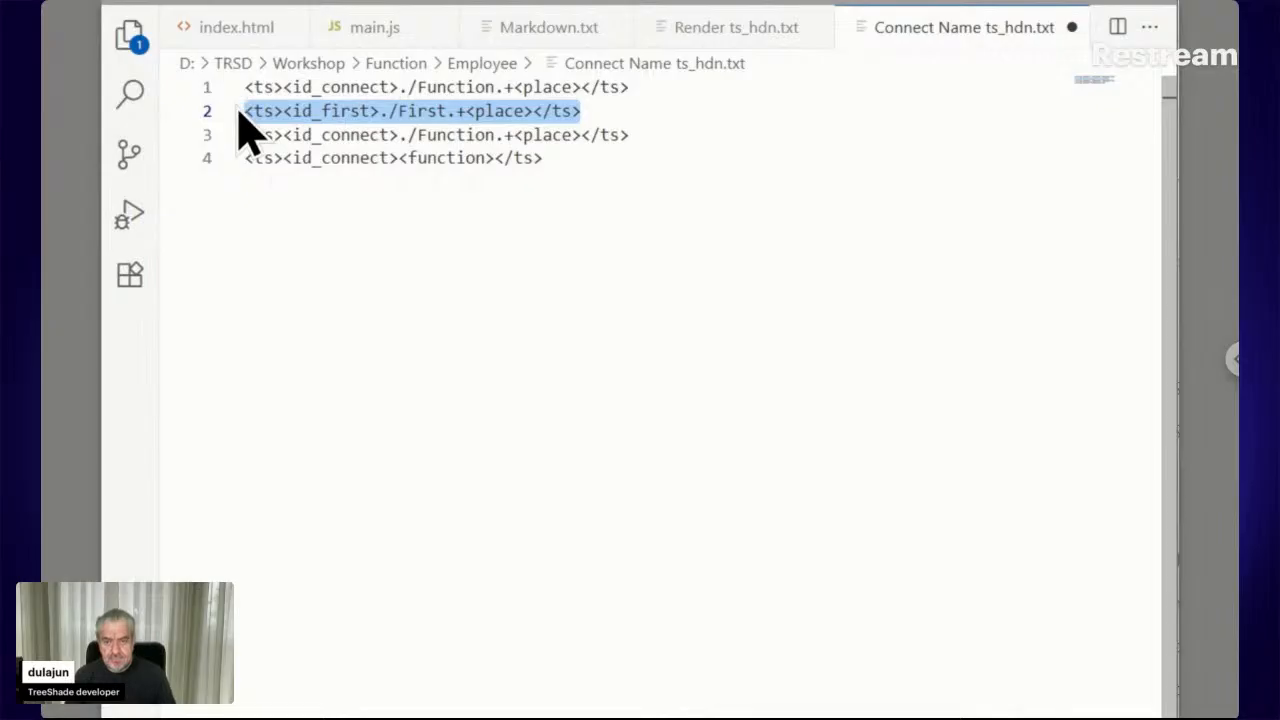
Make line 3 read '<ts><id_last>./Last.+<place></ts>' by pasting the id_first line and editing it
drag(635, 135, 223, 128)
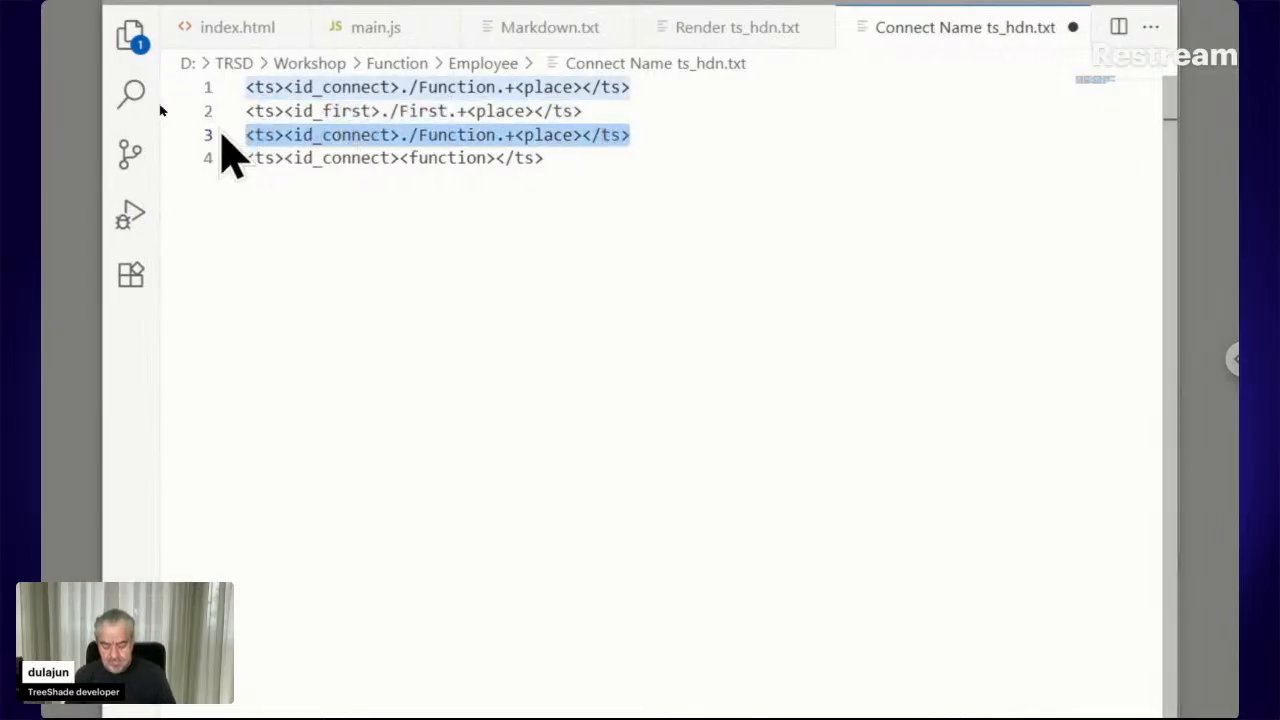
key(ctrl+v)
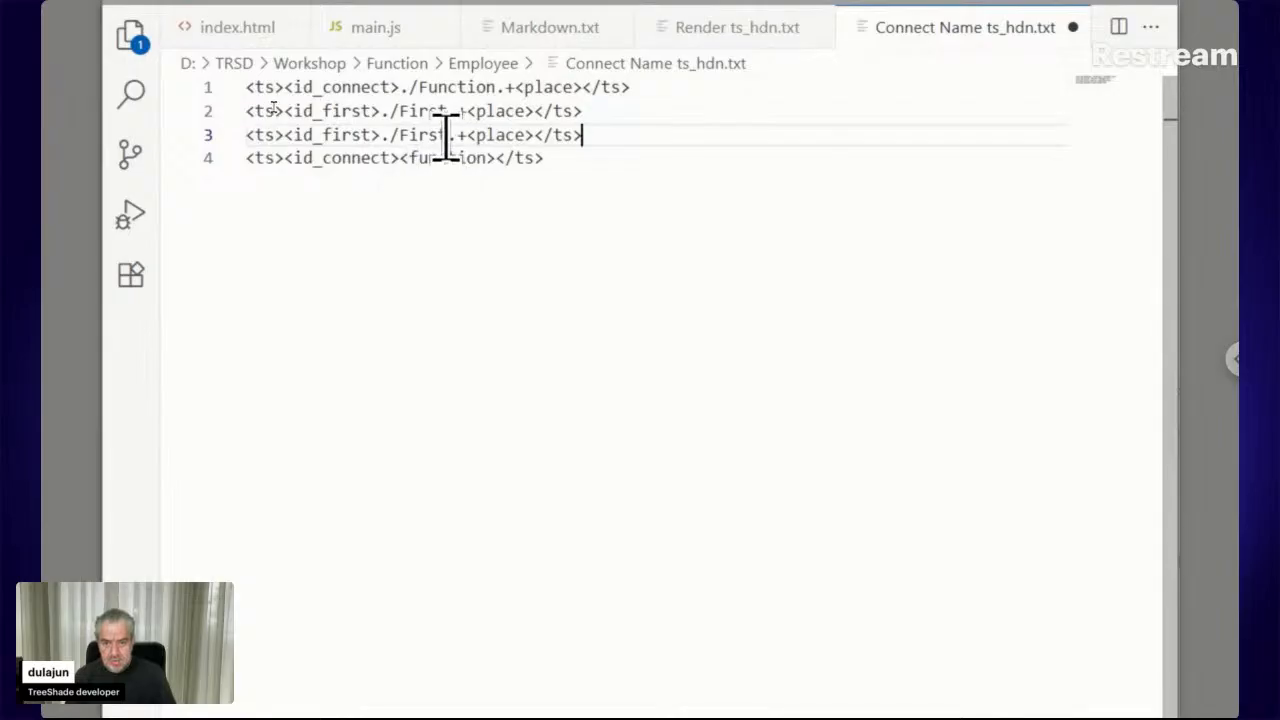
click(440, 135)
key(Delete)
key(BackSpace)
key(BackSpace)
key(BackSpace)
key(BackSpace)
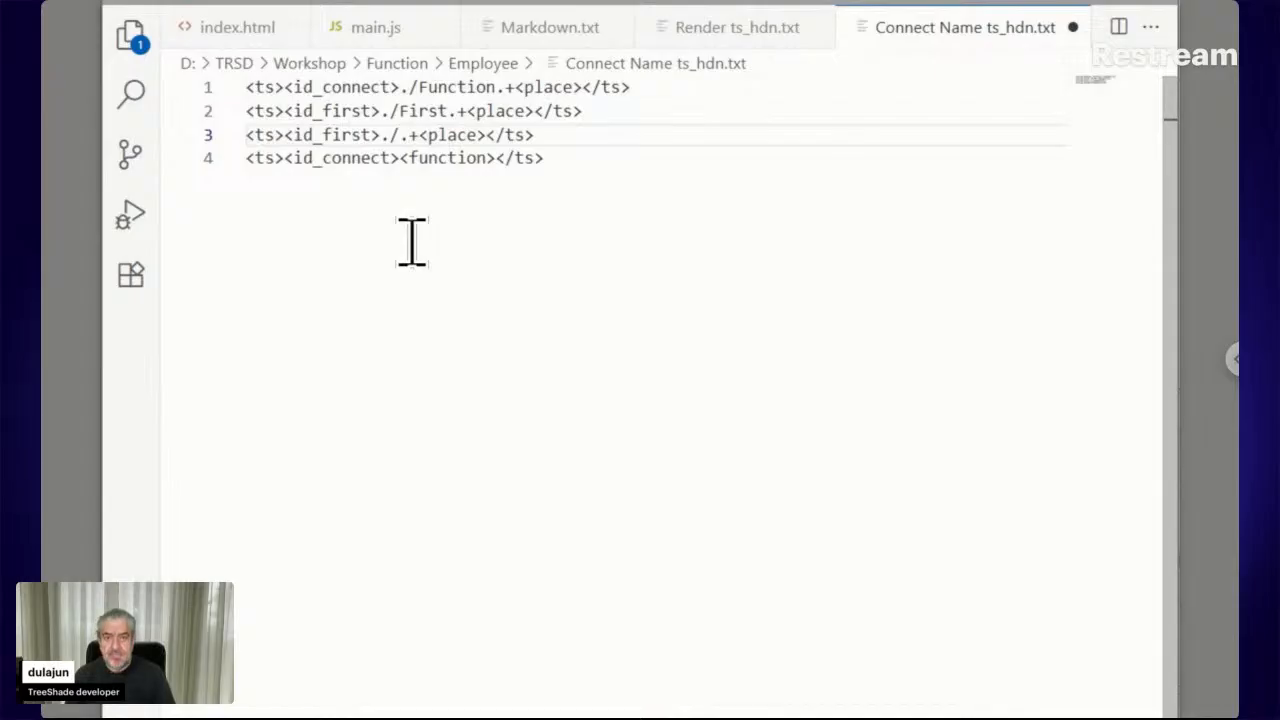
text(Last)
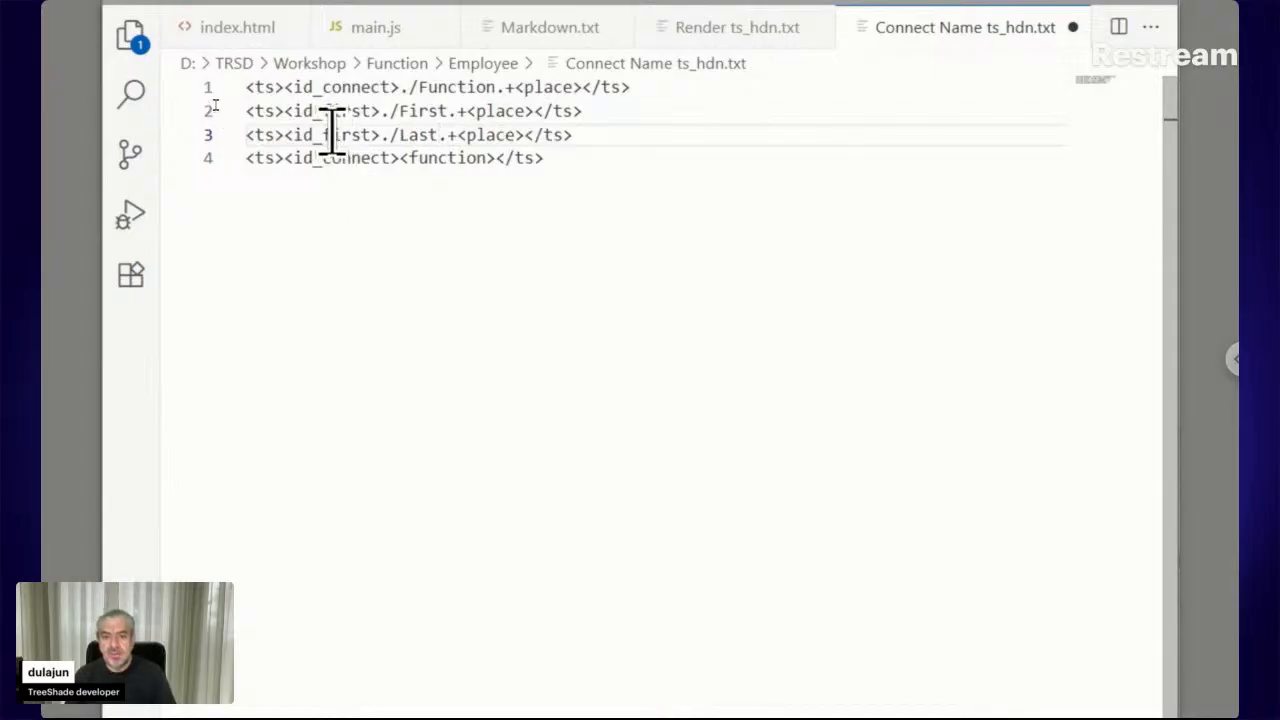
click(331, 135)
key(Left)
key(shift+Right)
key(shift+Right)
key(shift+Right)
key(shift+Right)
key(shift+Right)
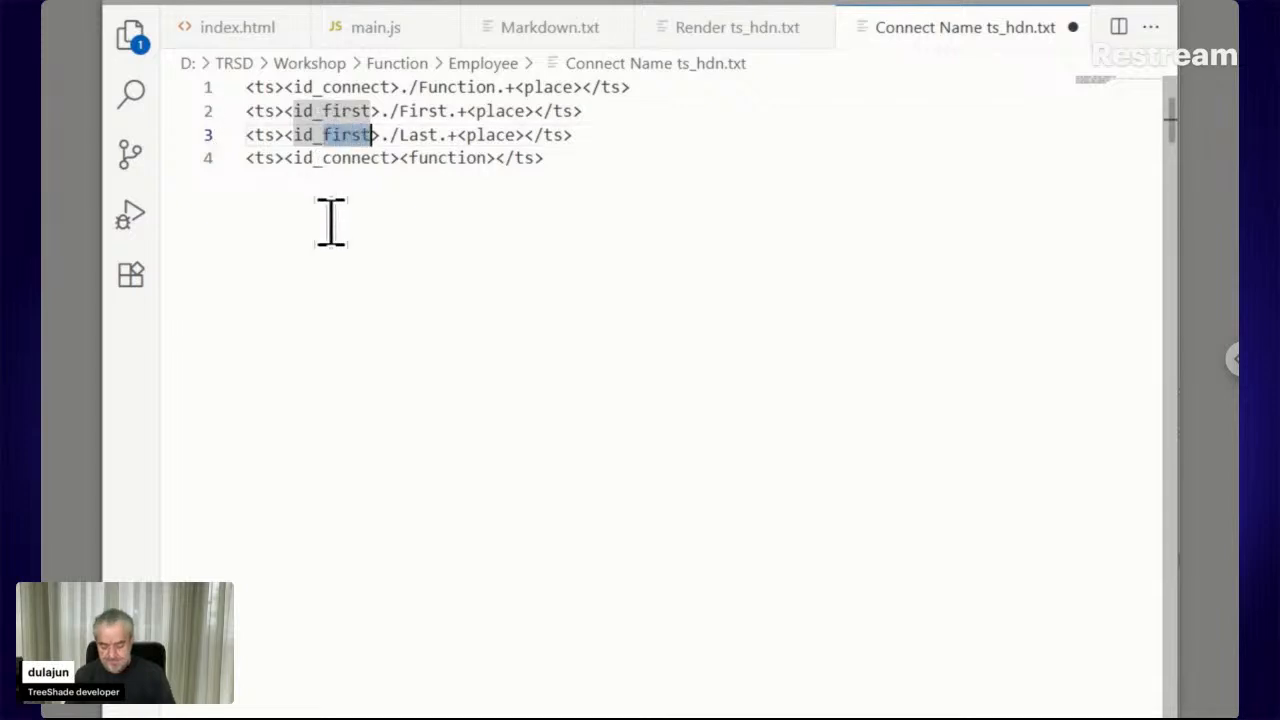
text(las)
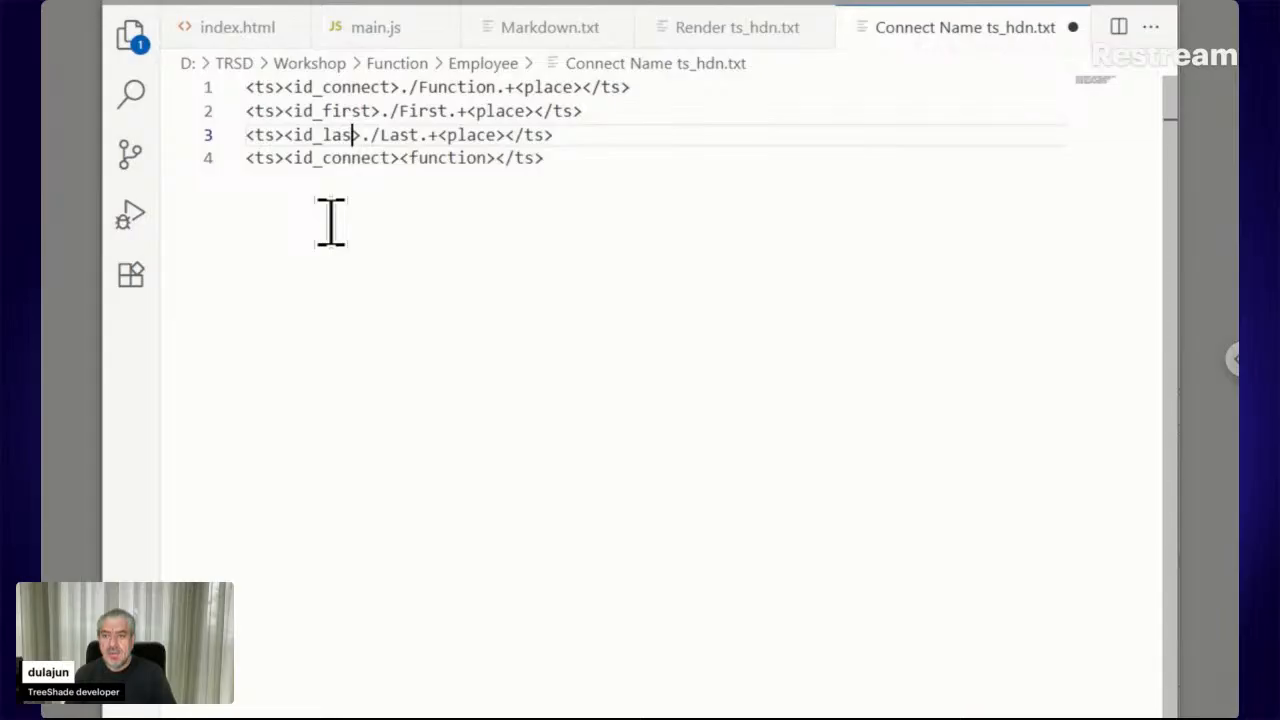
text(t)
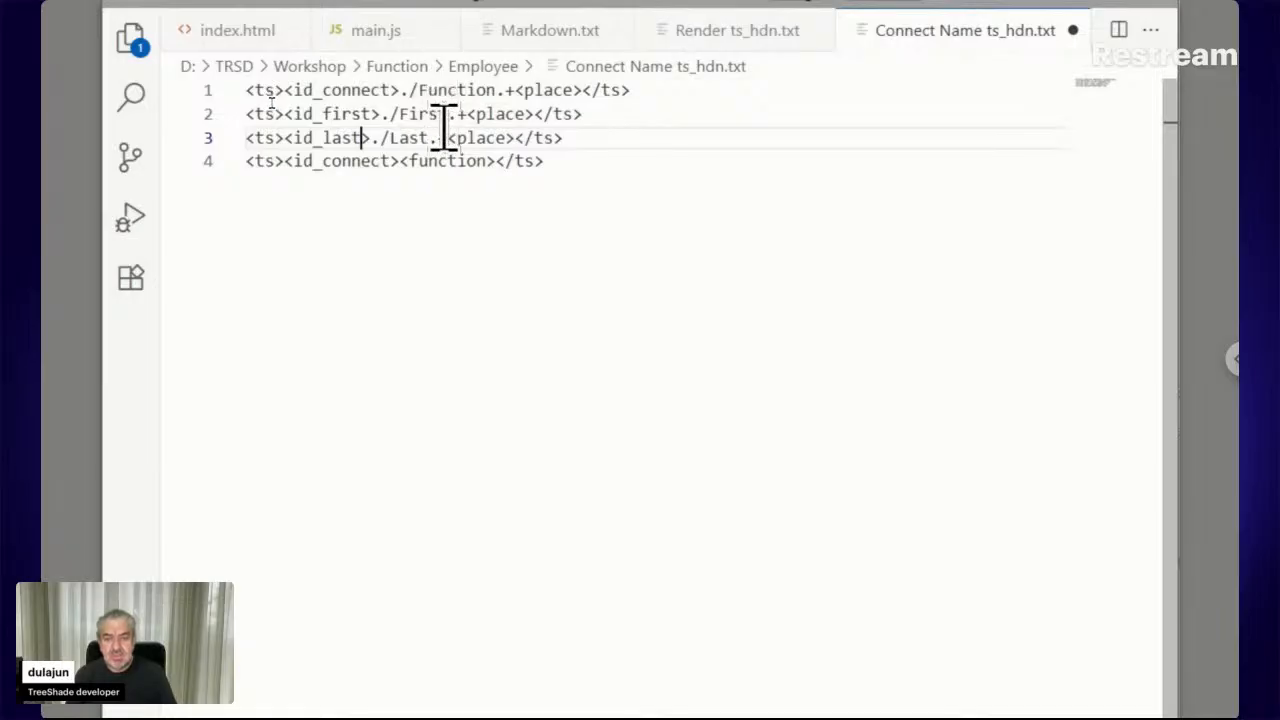
click(402, 161)
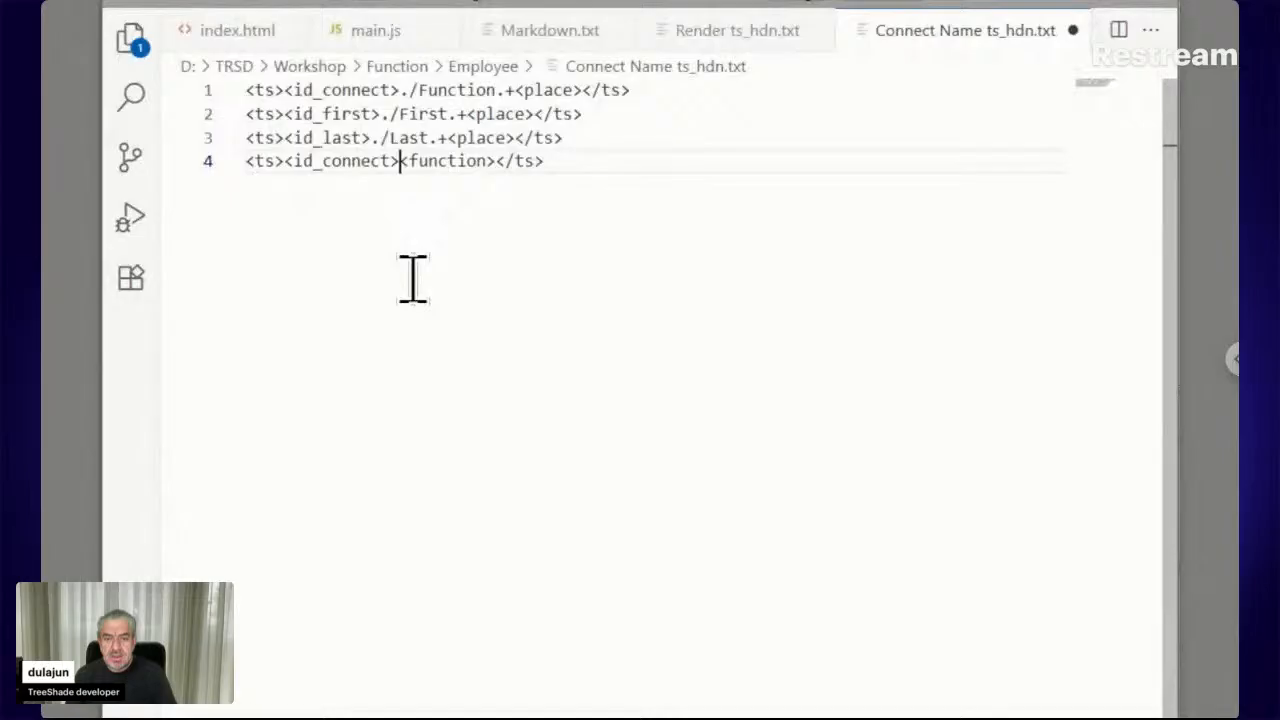
Type '<id_first><id_last>' ahead of the <function> tag on line 4
text(<)
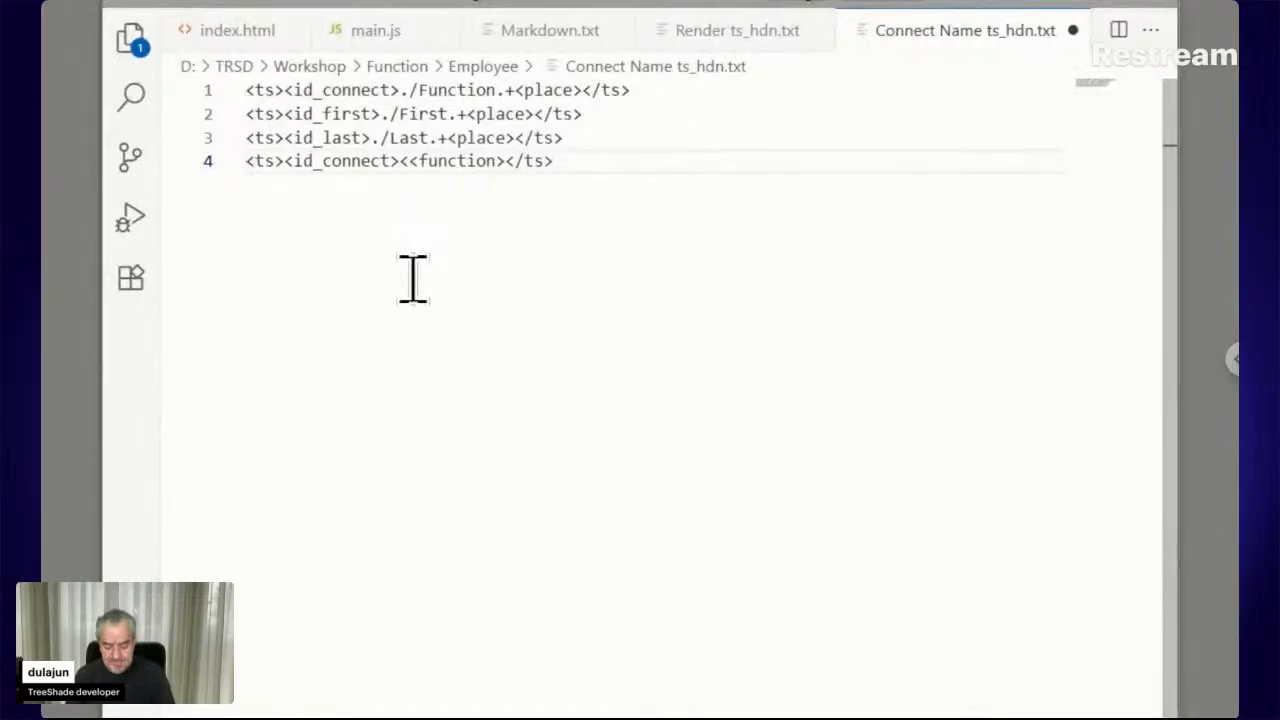
text(id_f)
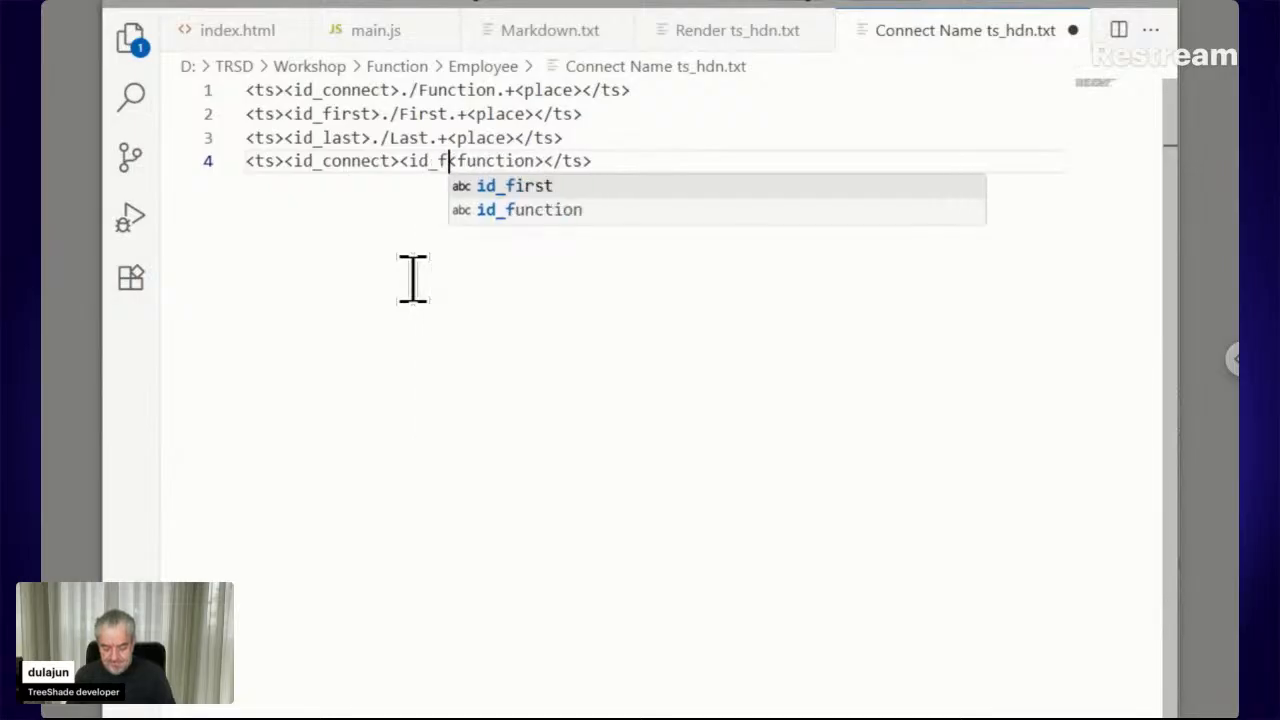
text(irst)
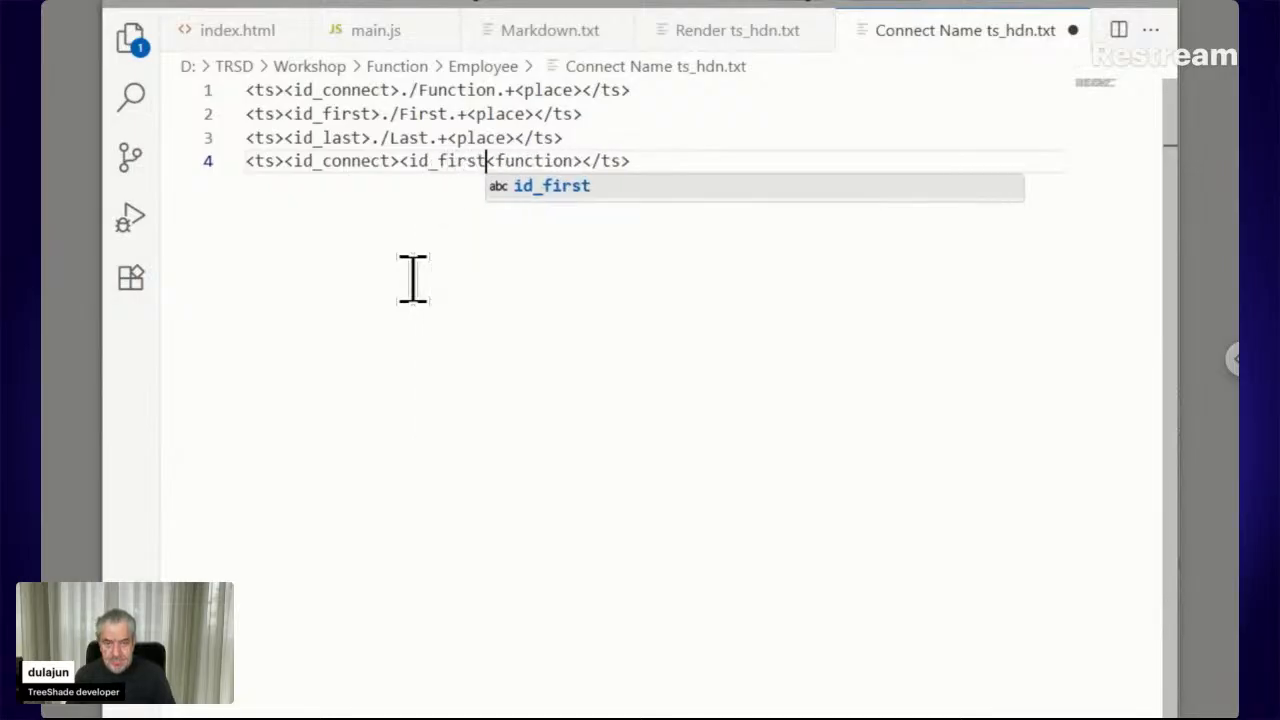
text(><)
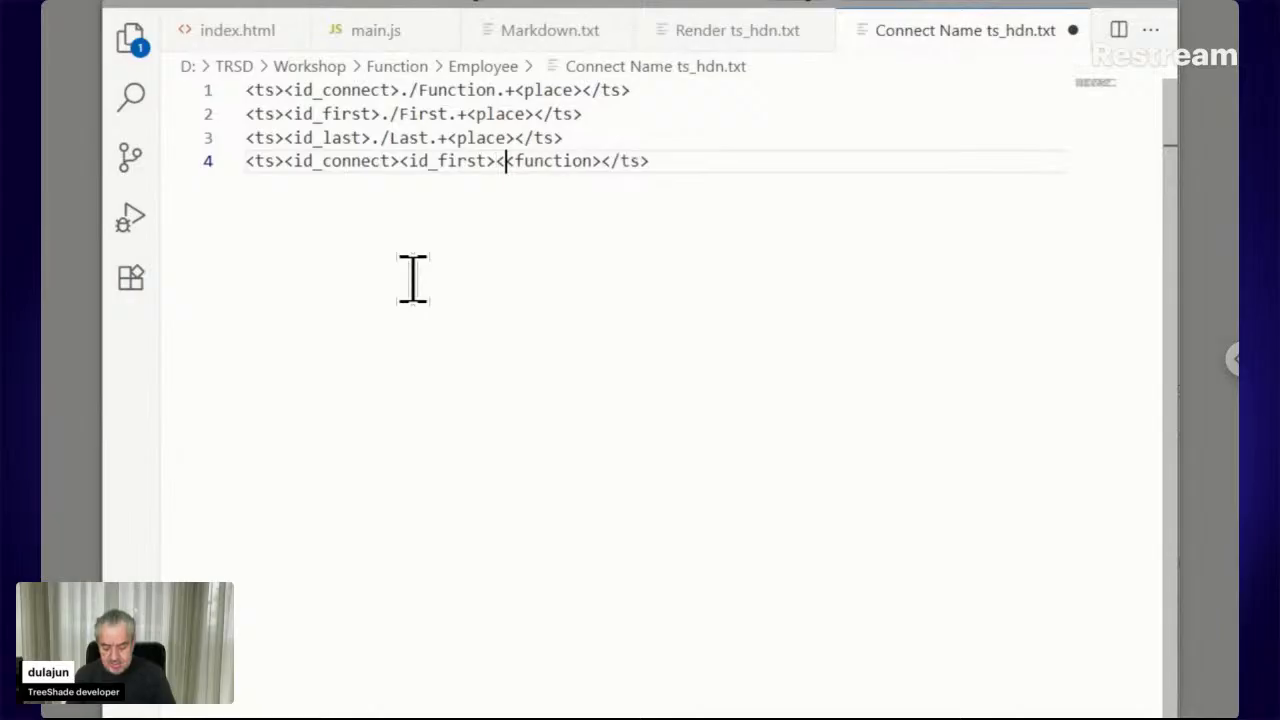
text(id_l)
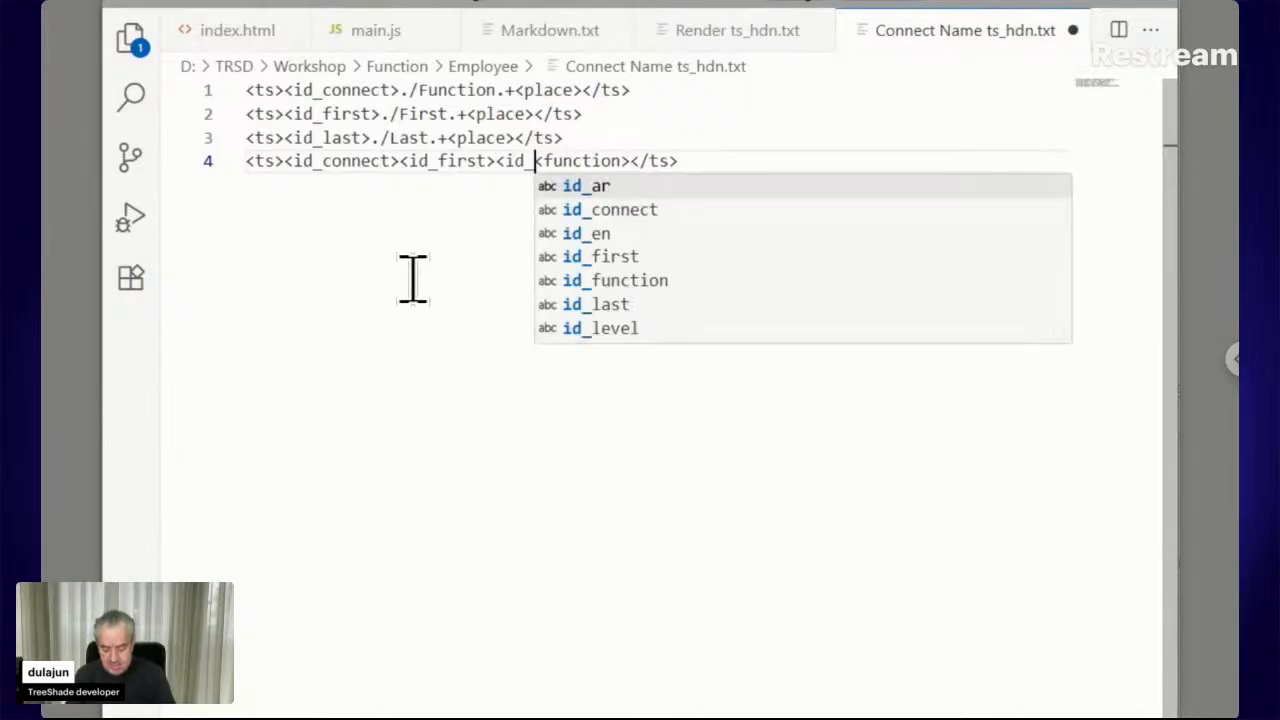
text(ast)
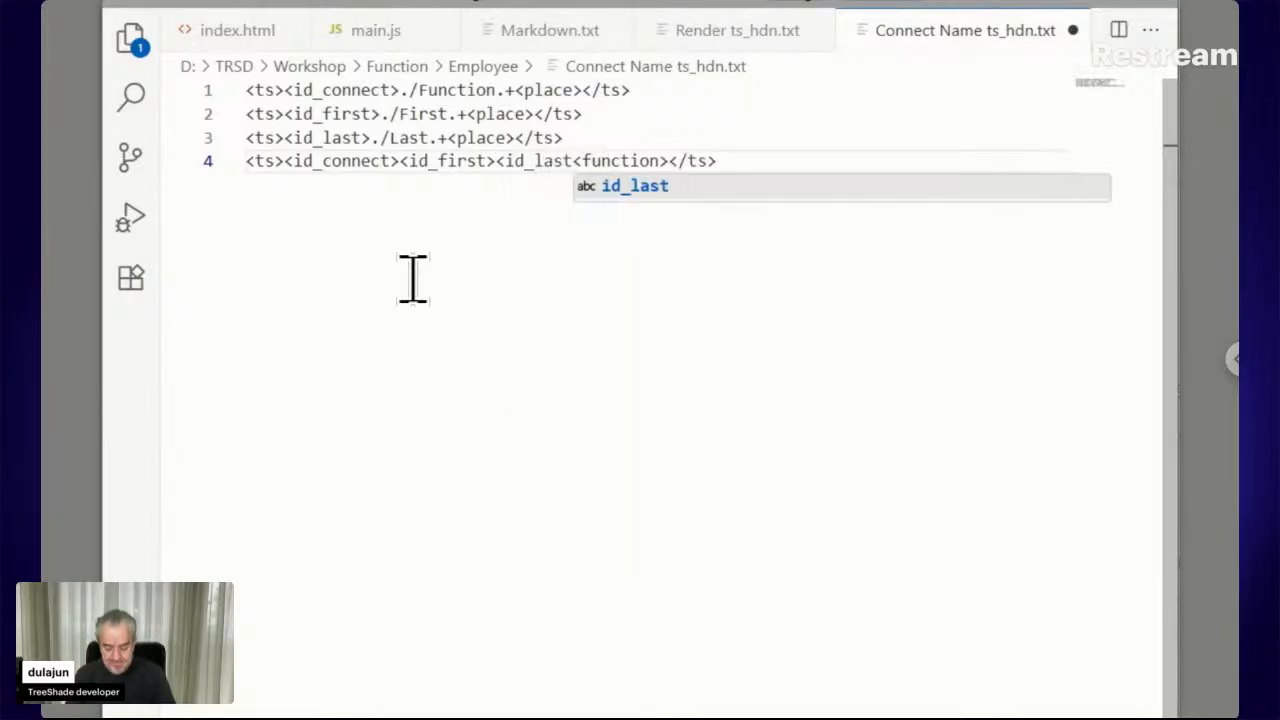
text(>)
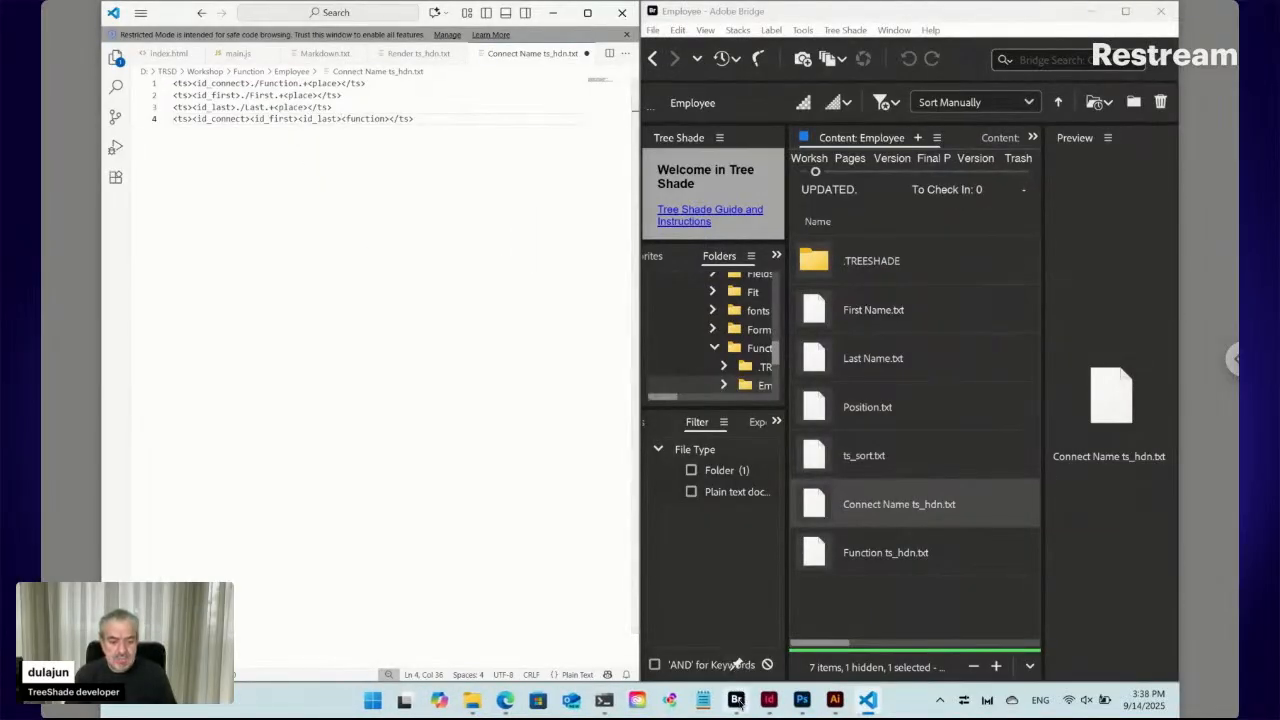
Drag Function ts_hdn.txt from Bridge's Employee folder into Visual Studio Code to open it
mouse_move(737, 702)
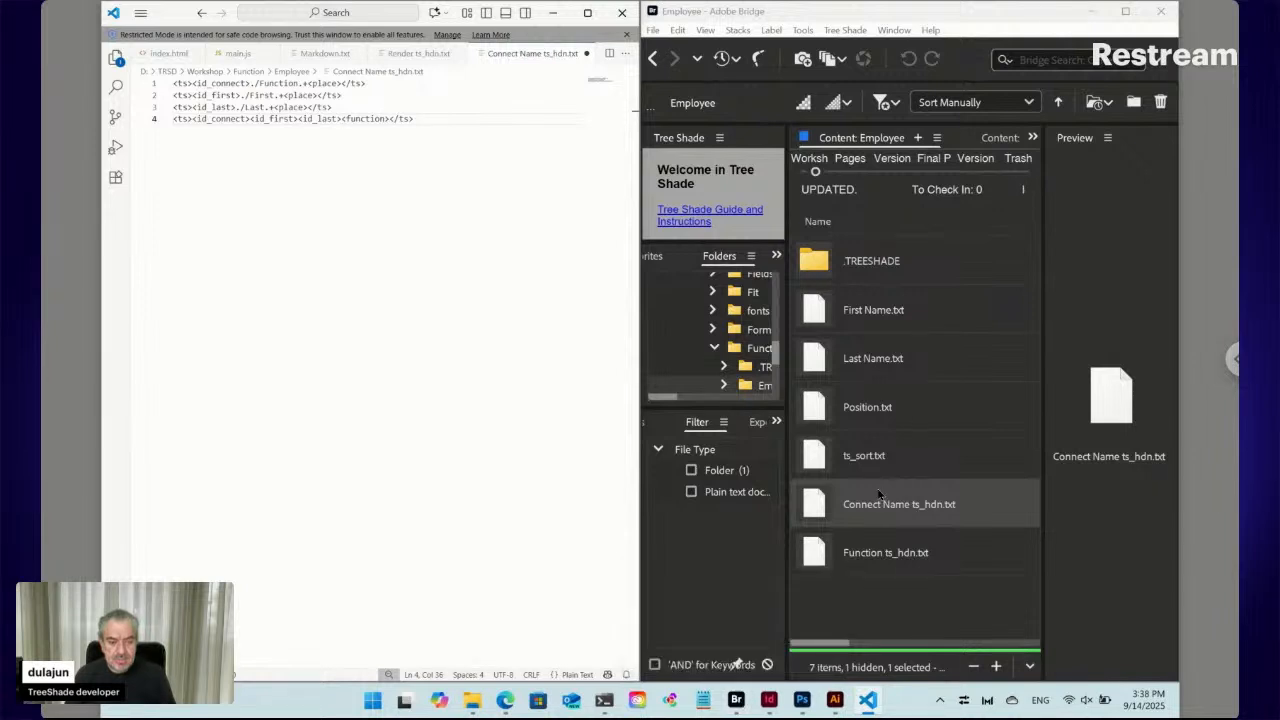
click(849, 557)
drag(849, 557, 533, 233)
key(alt+Tab)
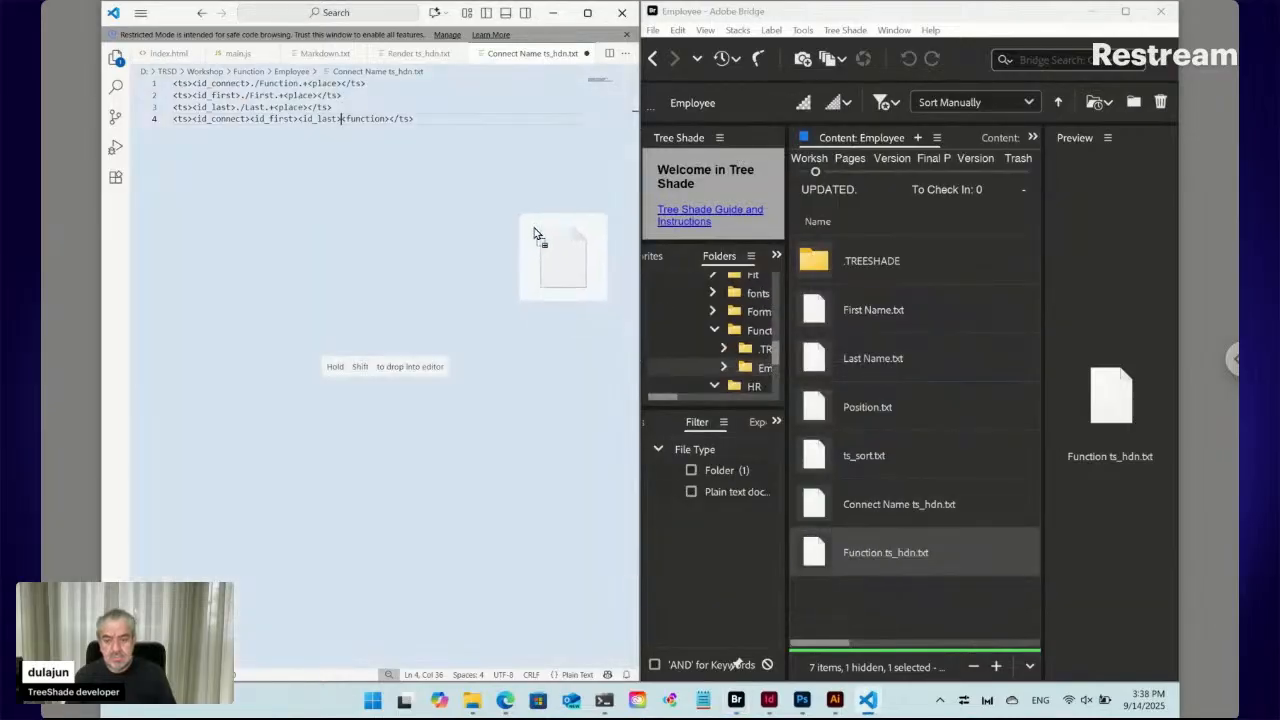
drag(533, 233, 523, 226)
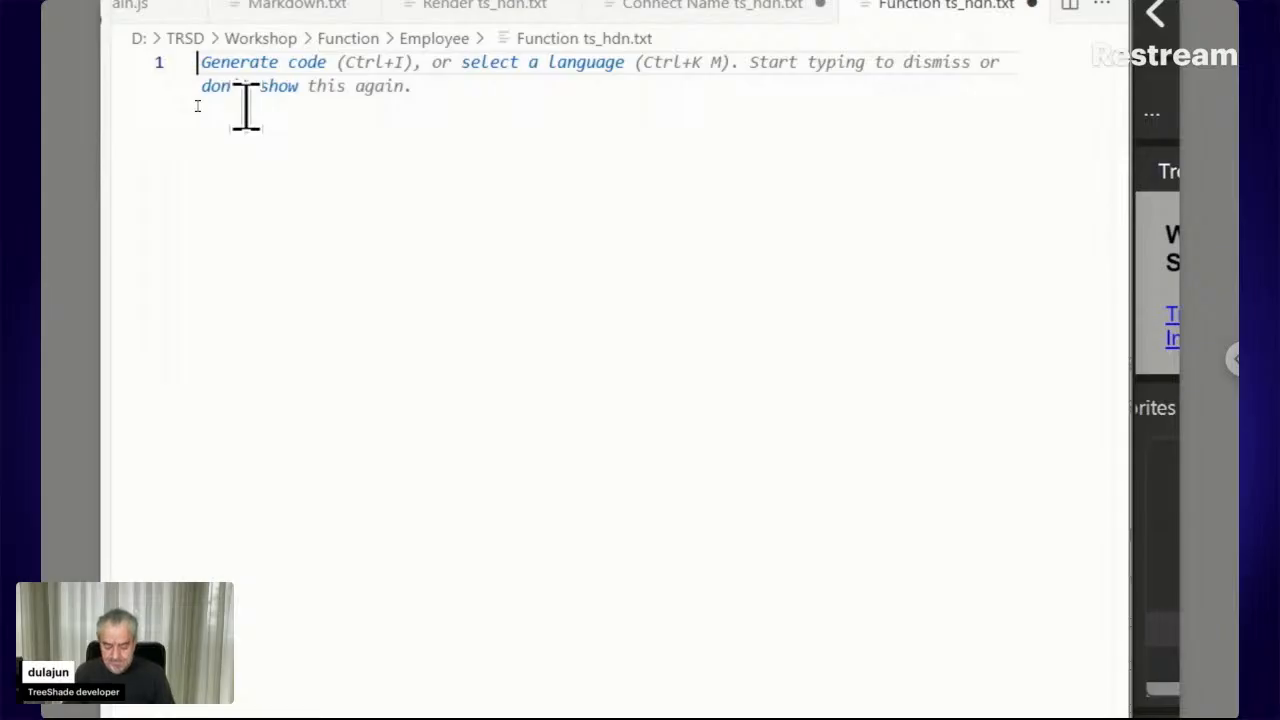
Write 'function connect_text()' on line 1 of Function ts_hdn.txt, then go back to Connect Name ts_hdn.txt
text(funct)
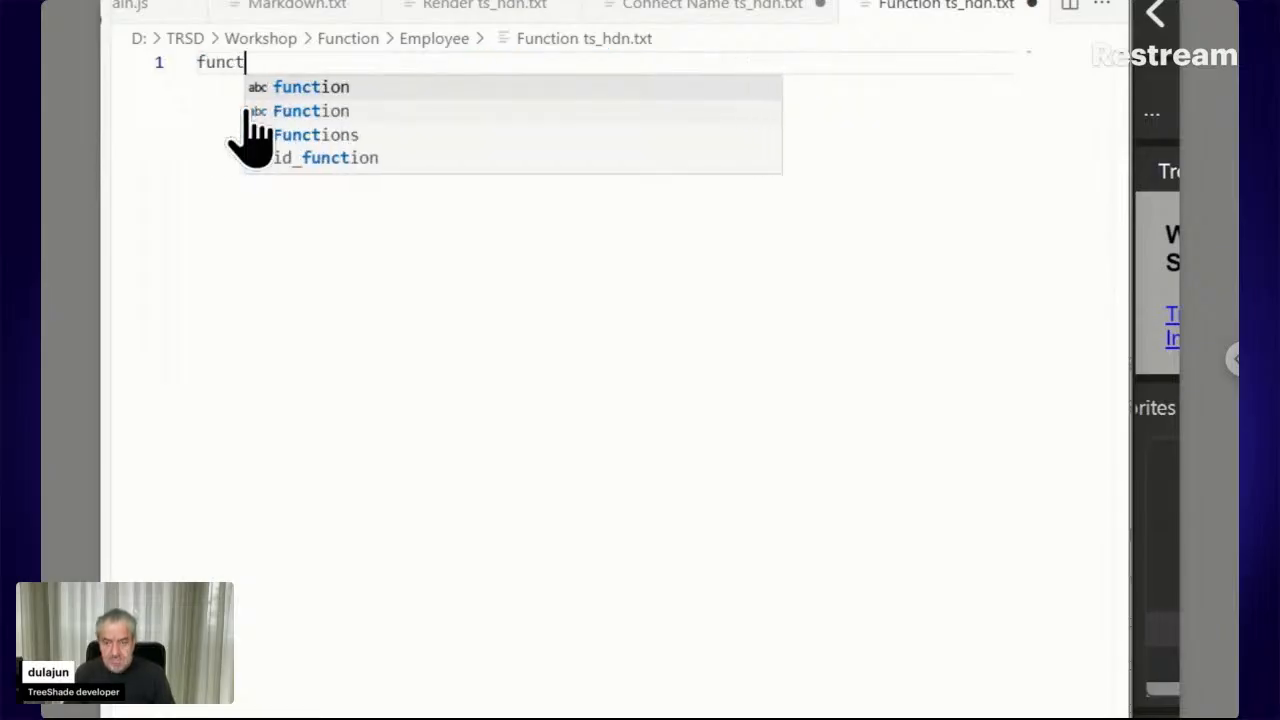
text(ion)
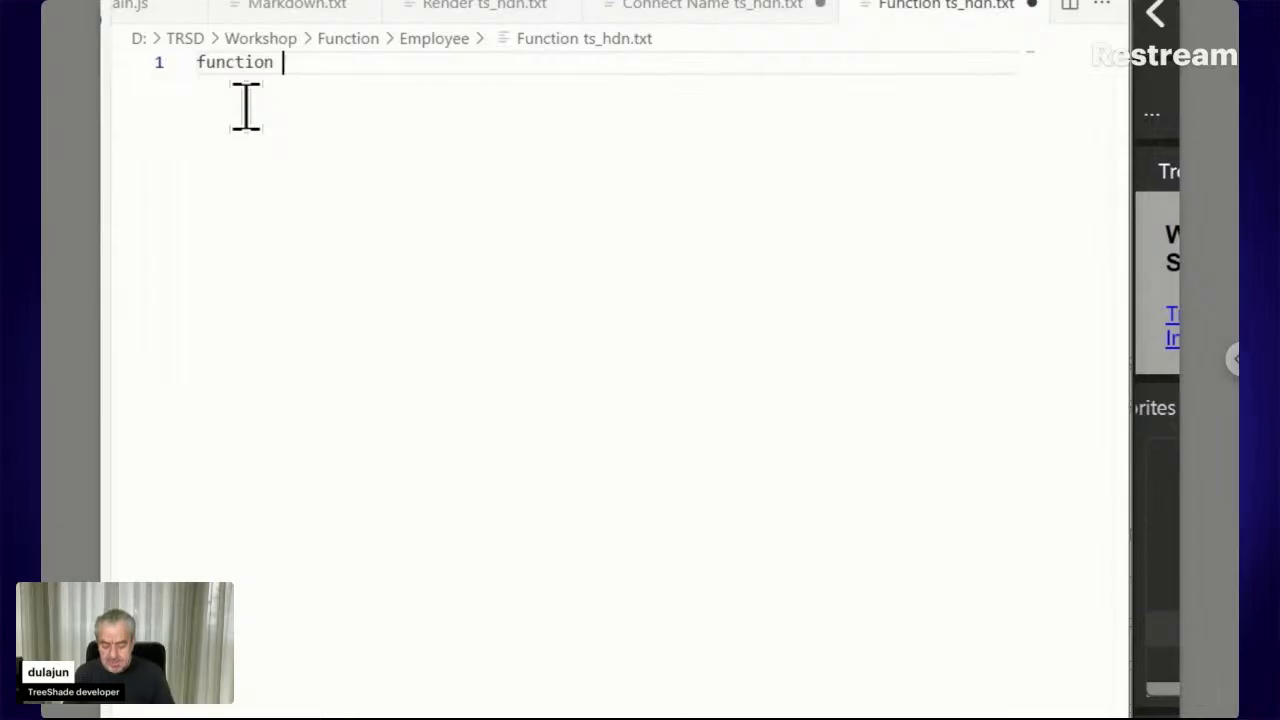
text(con)
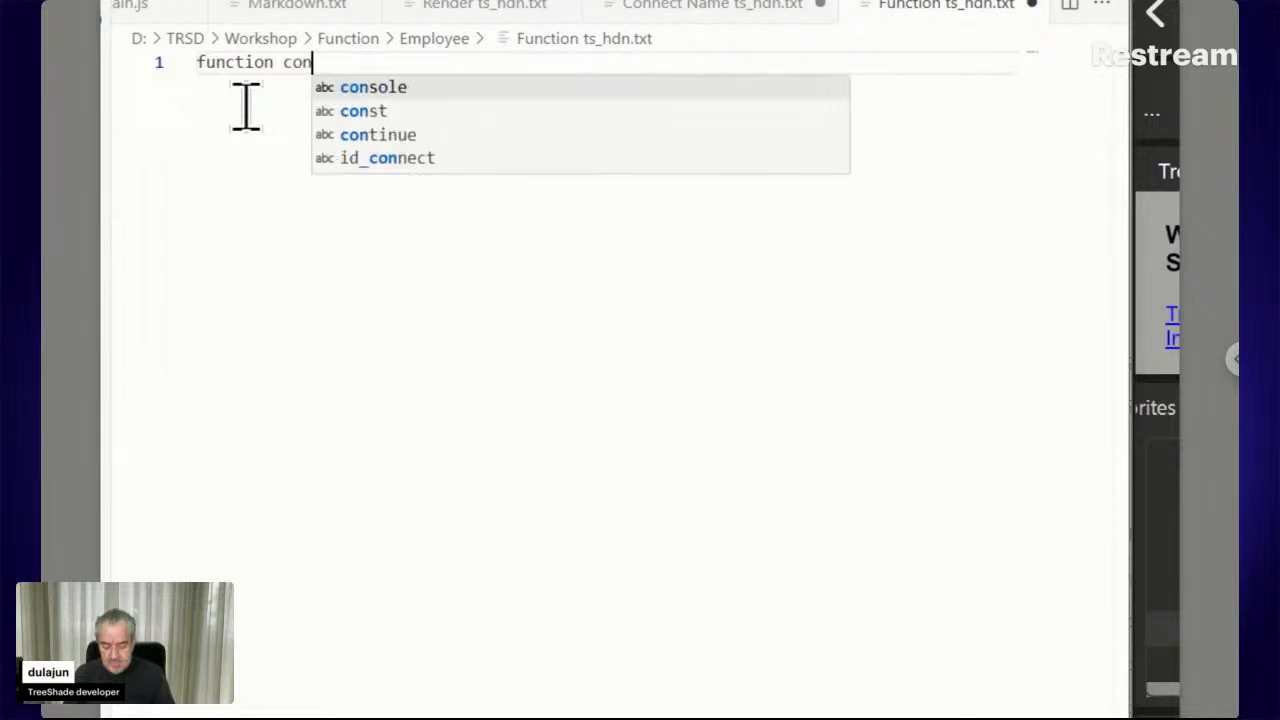
text(nect)
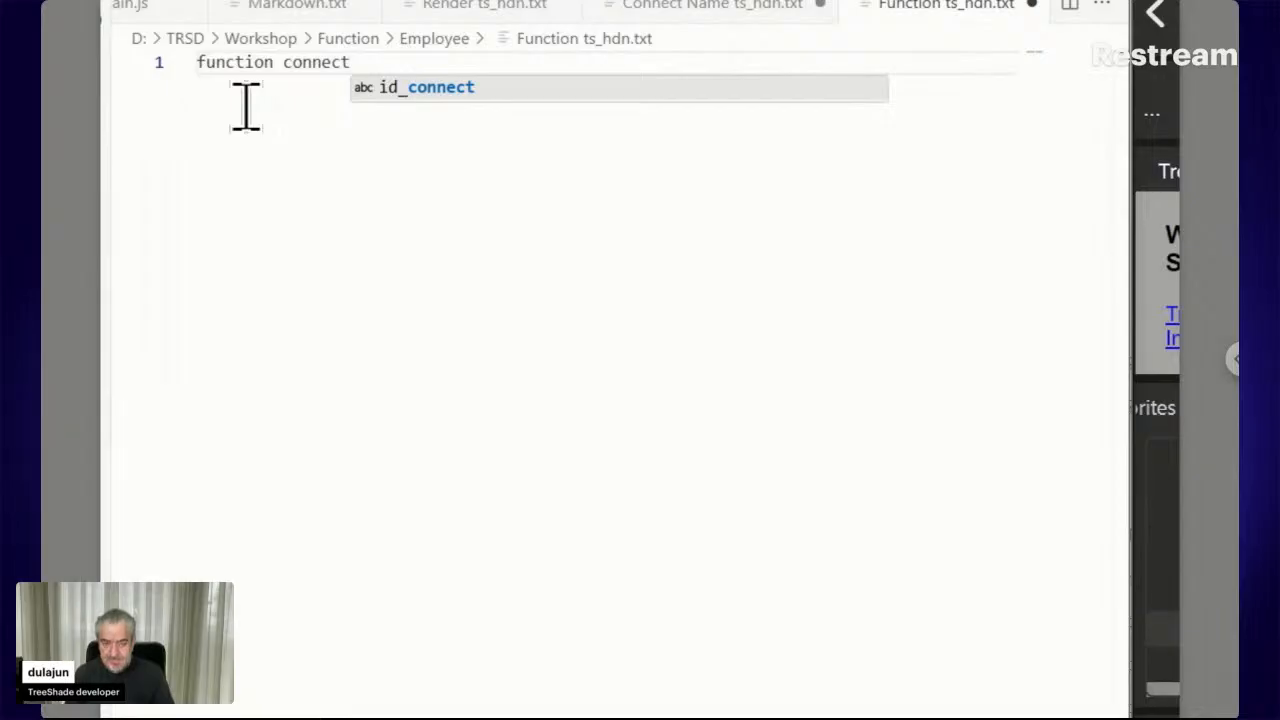
text(_text)
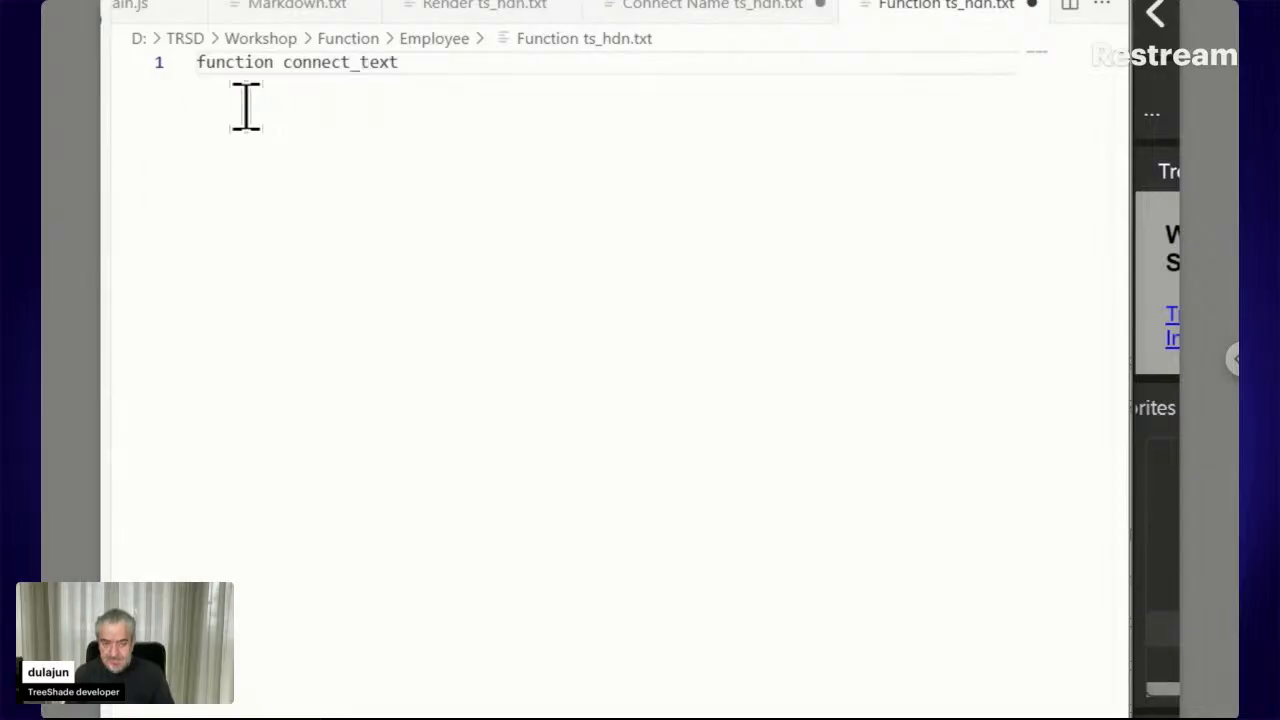
key(BackSpace)
text(()
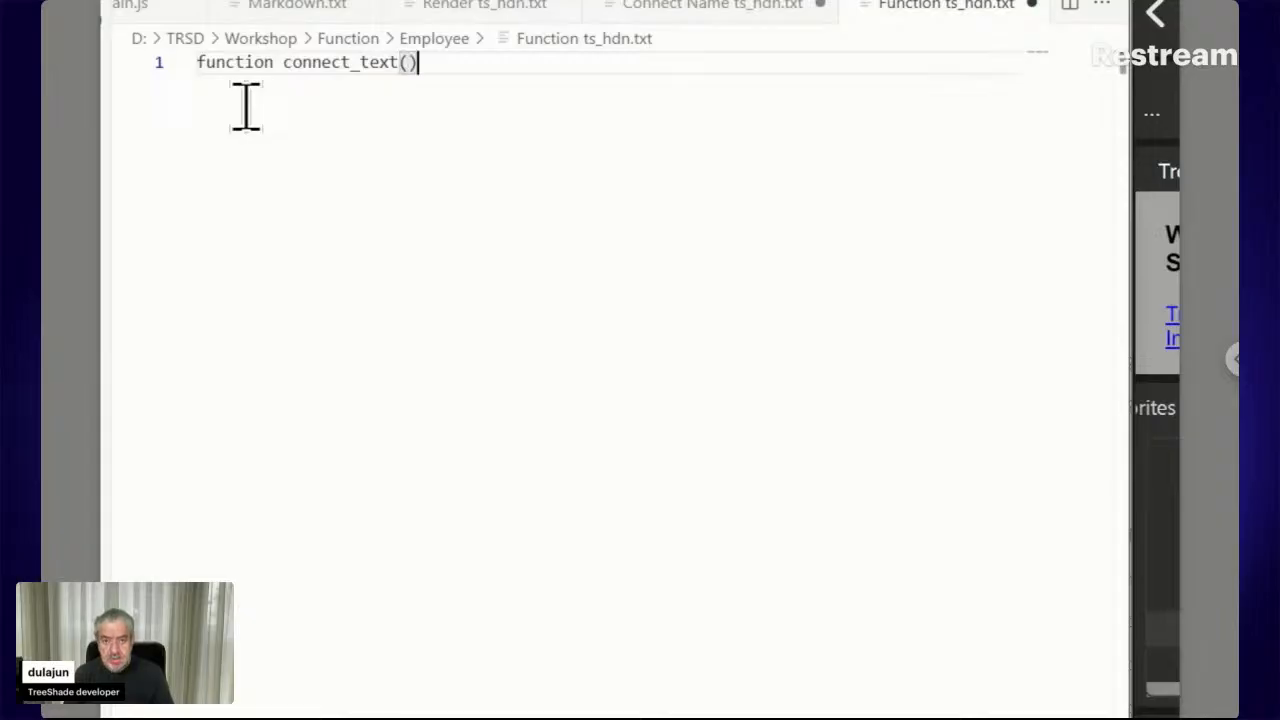
key(Left)
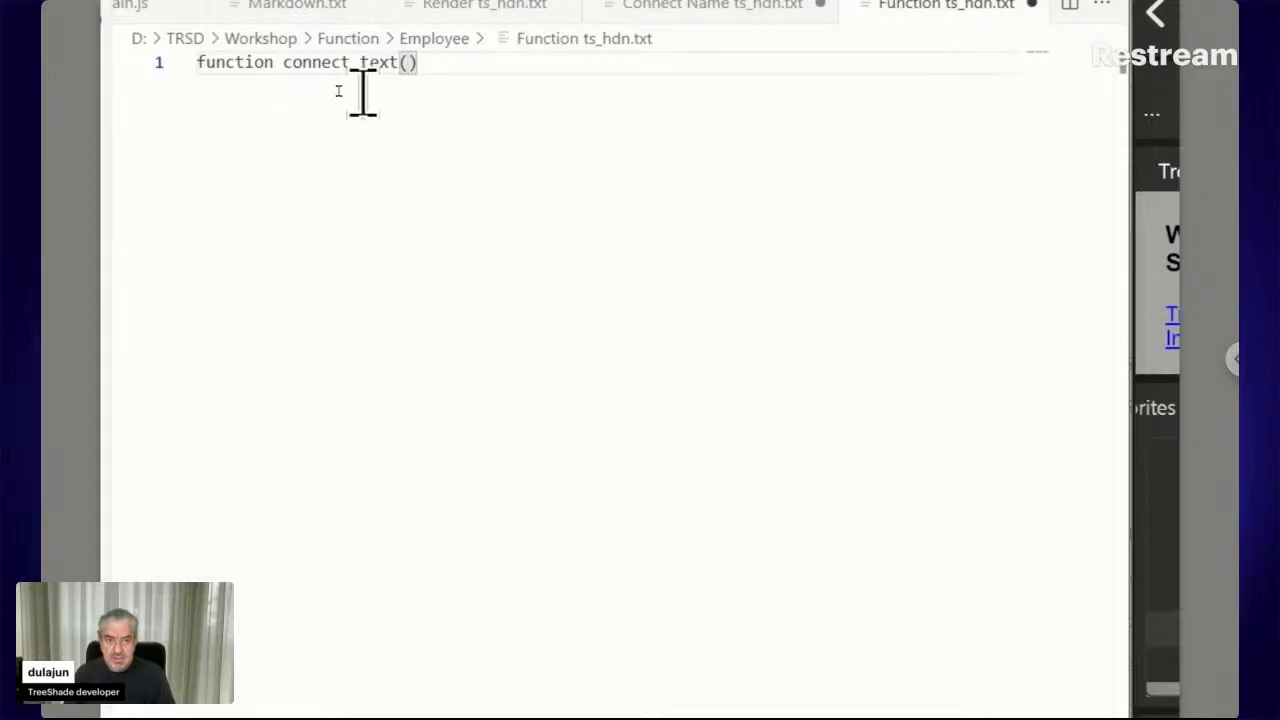
click(670, 68)
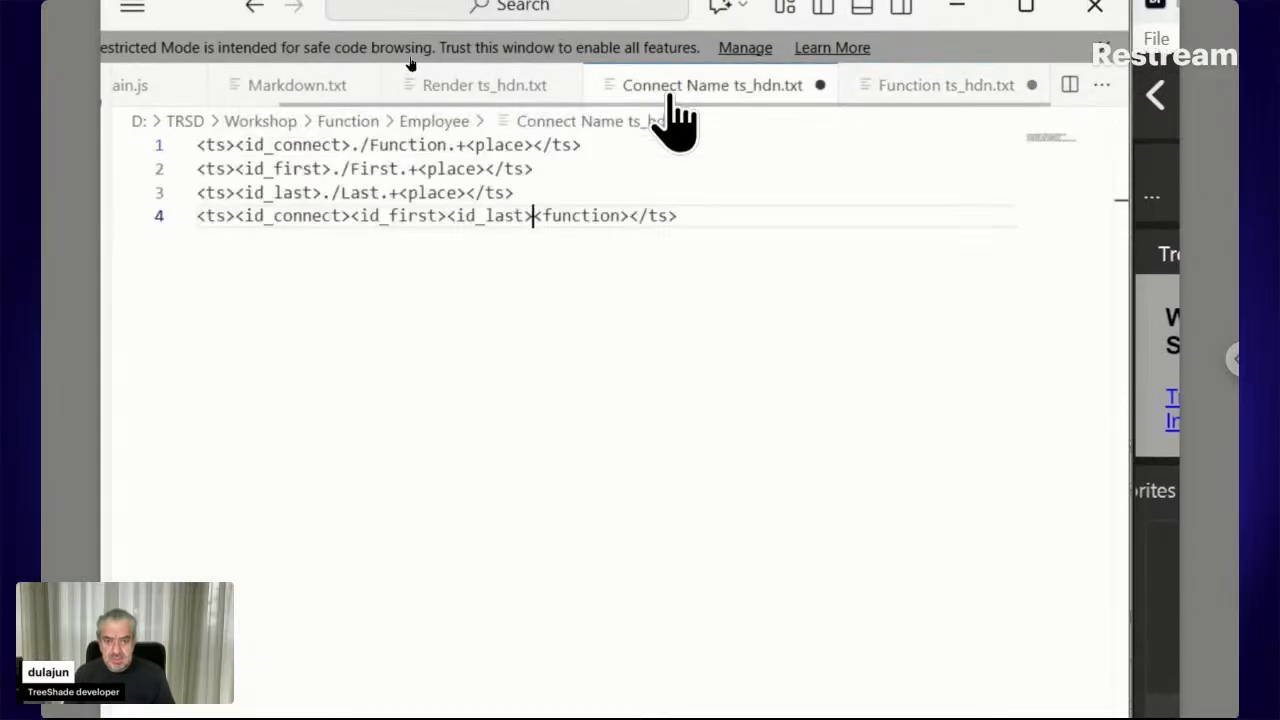
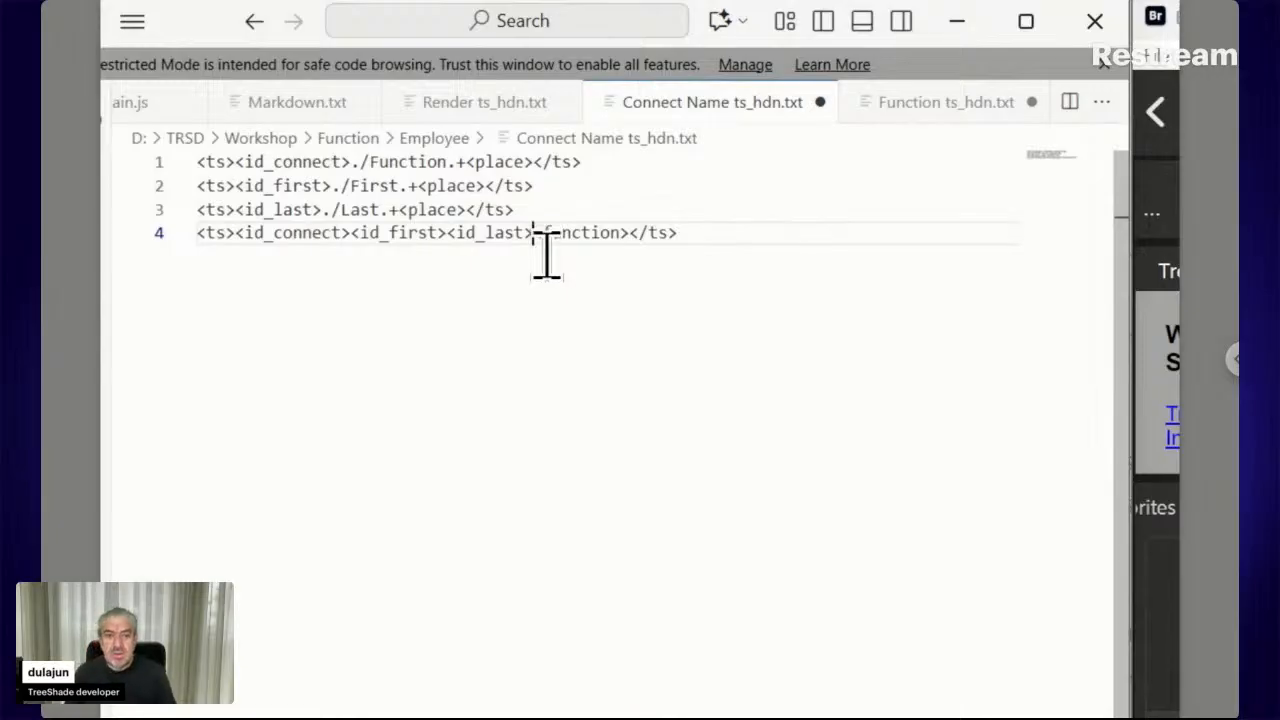
Complete the stub as 'function connect_text(first, last, outputPath) {' in Function ts_hdn.txt and select all of it
click(933, 110)
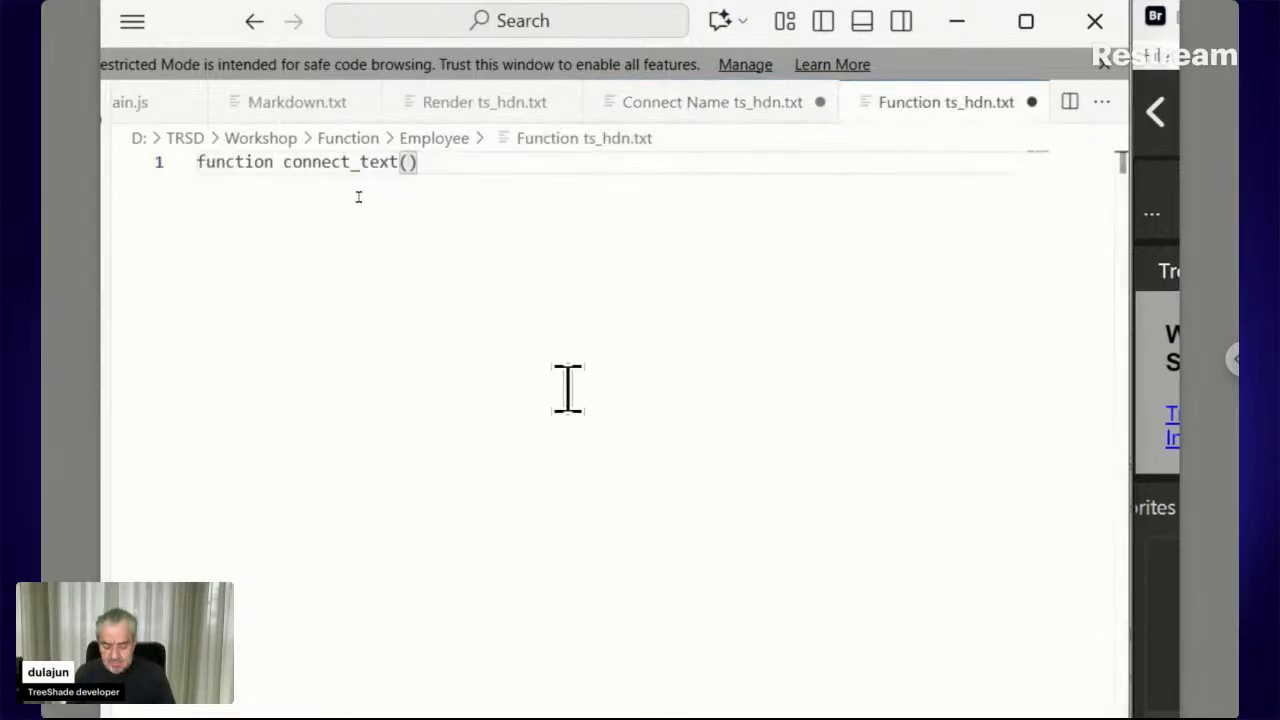
text(first, last)
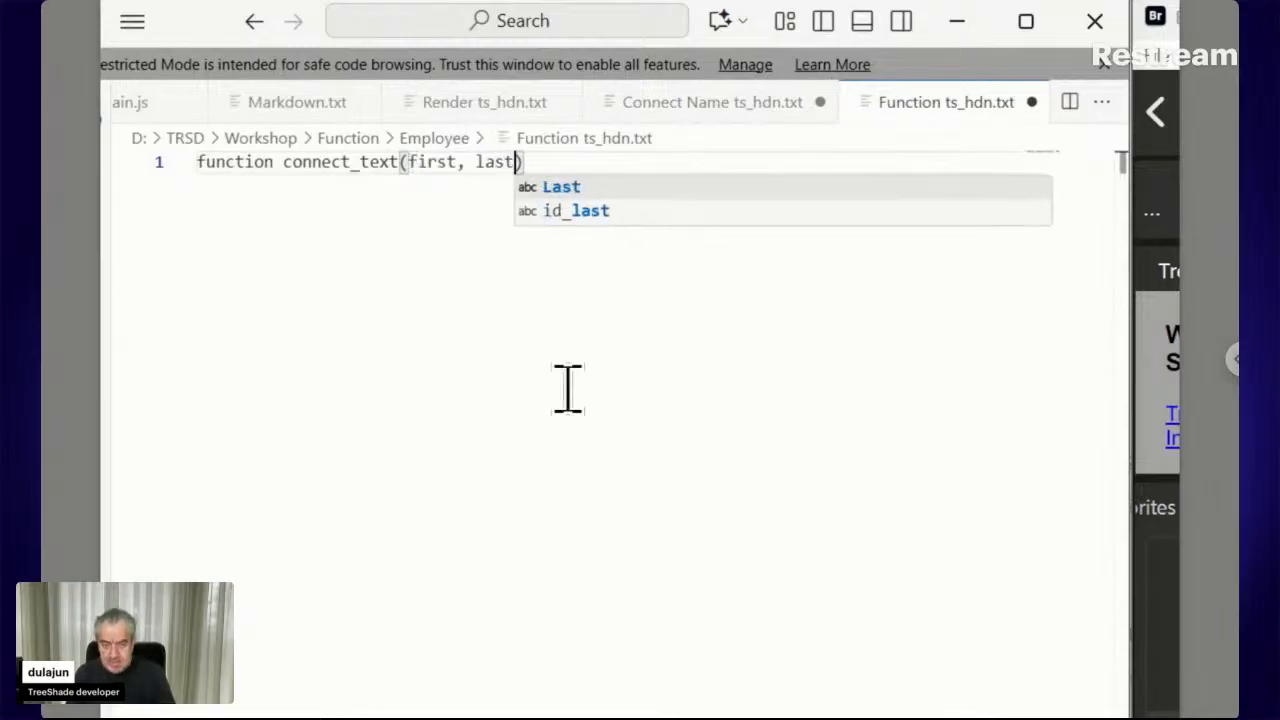
text(, outp)
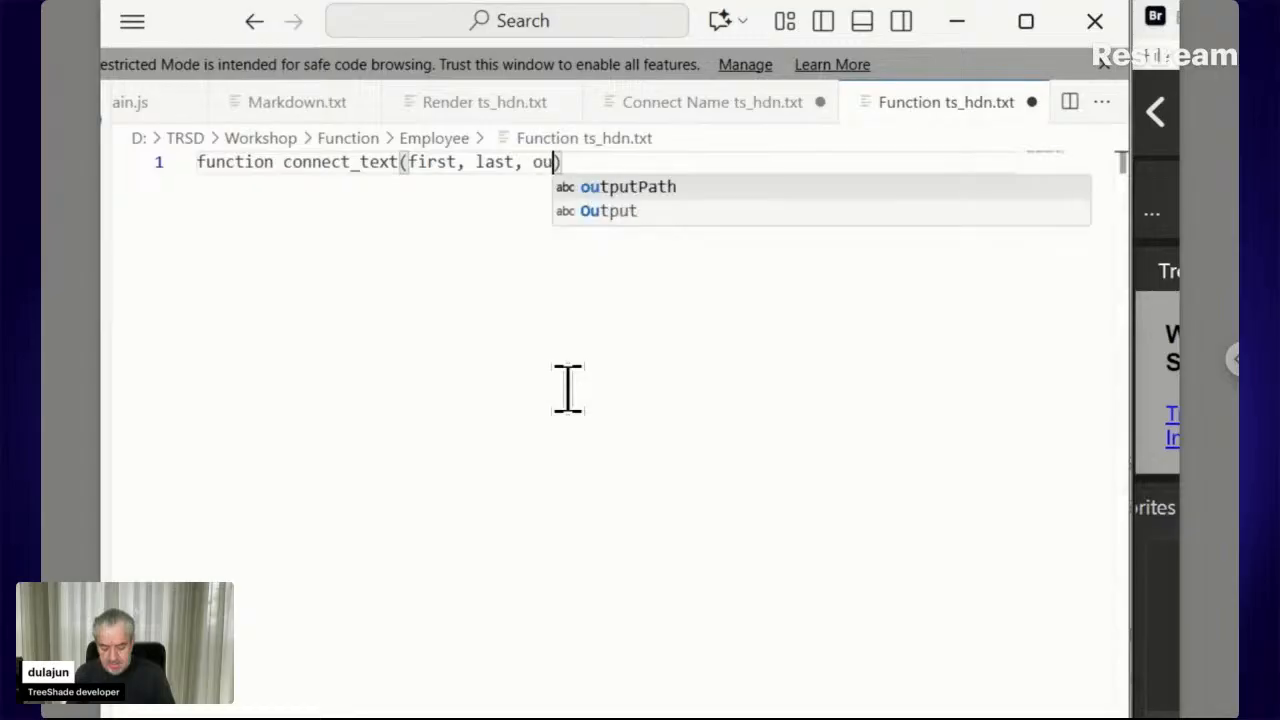
text(utPath)
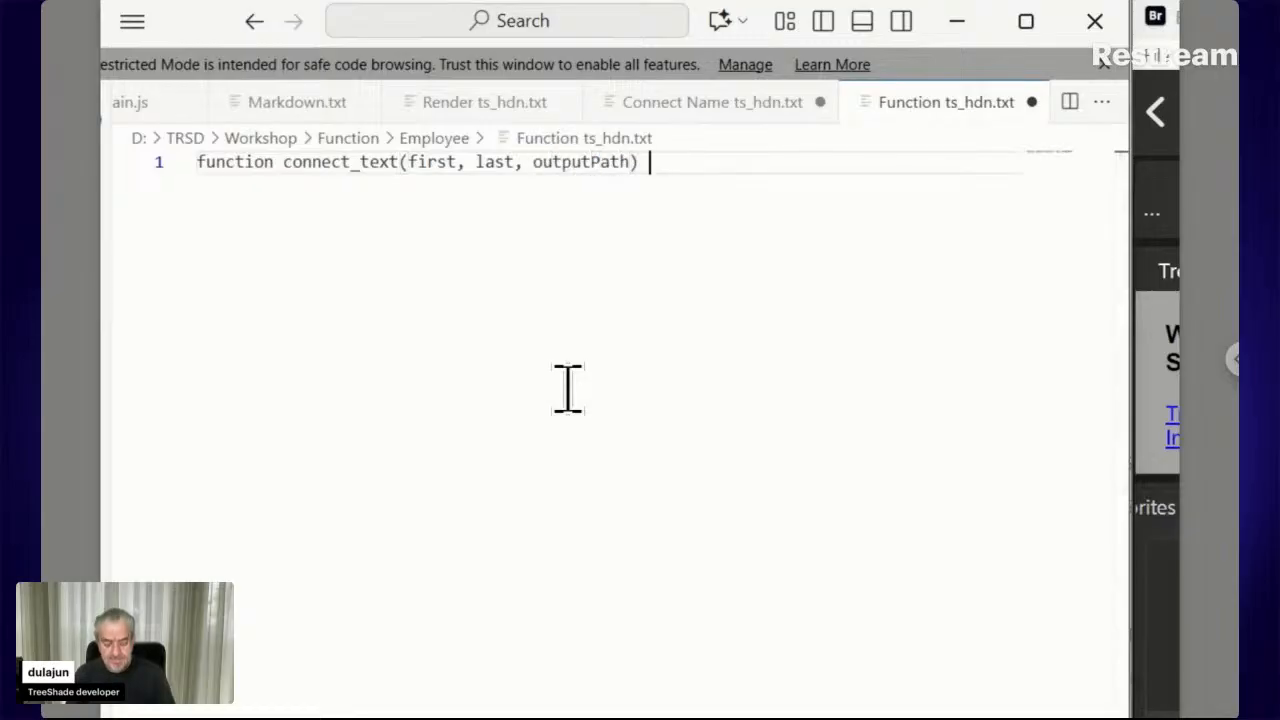
text({)
key(Return)
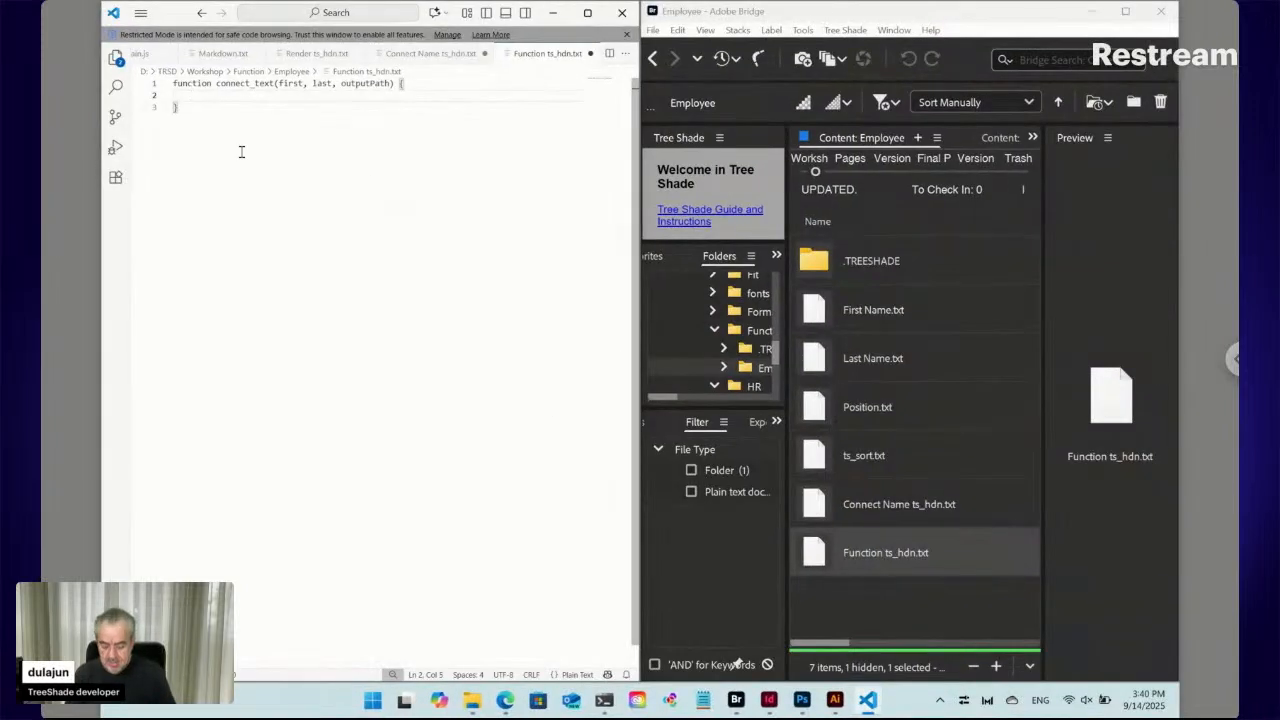
key(ctrl+a)
key(ctrl+c)
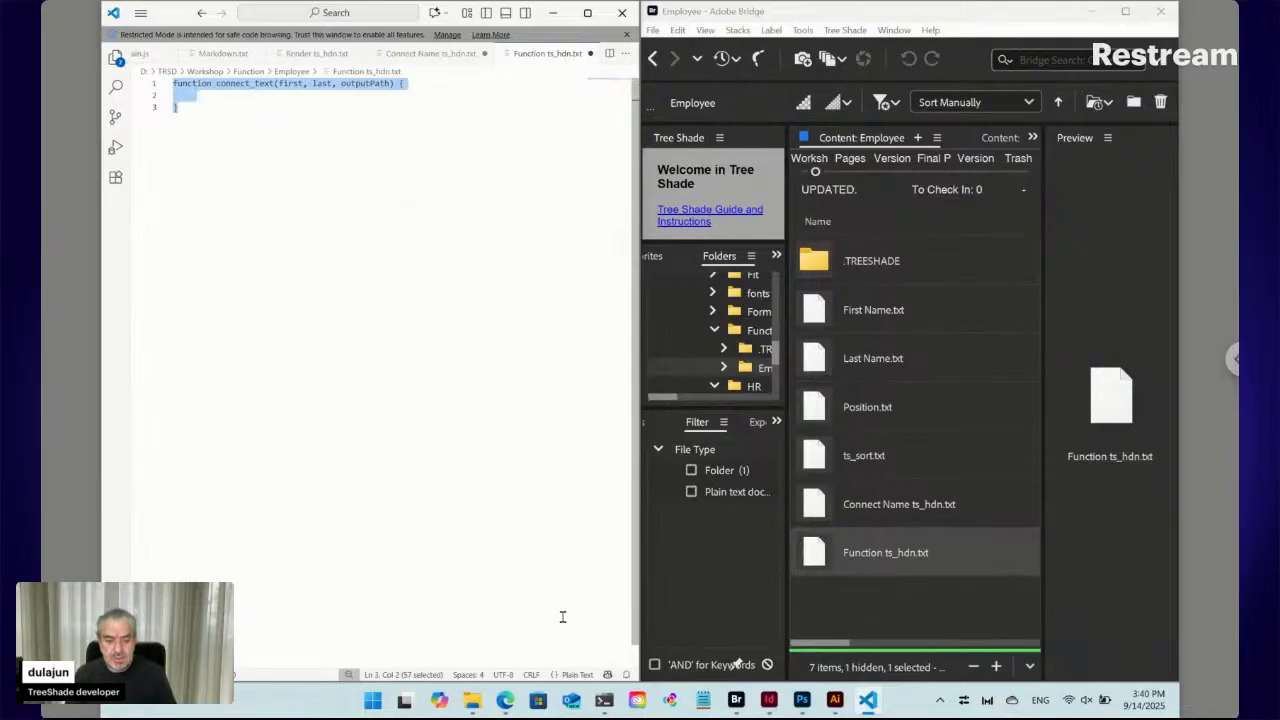
Send the connect_text stub to ChatGPT and draft a note that it should join first and last name into a new text file
click(507, 704)
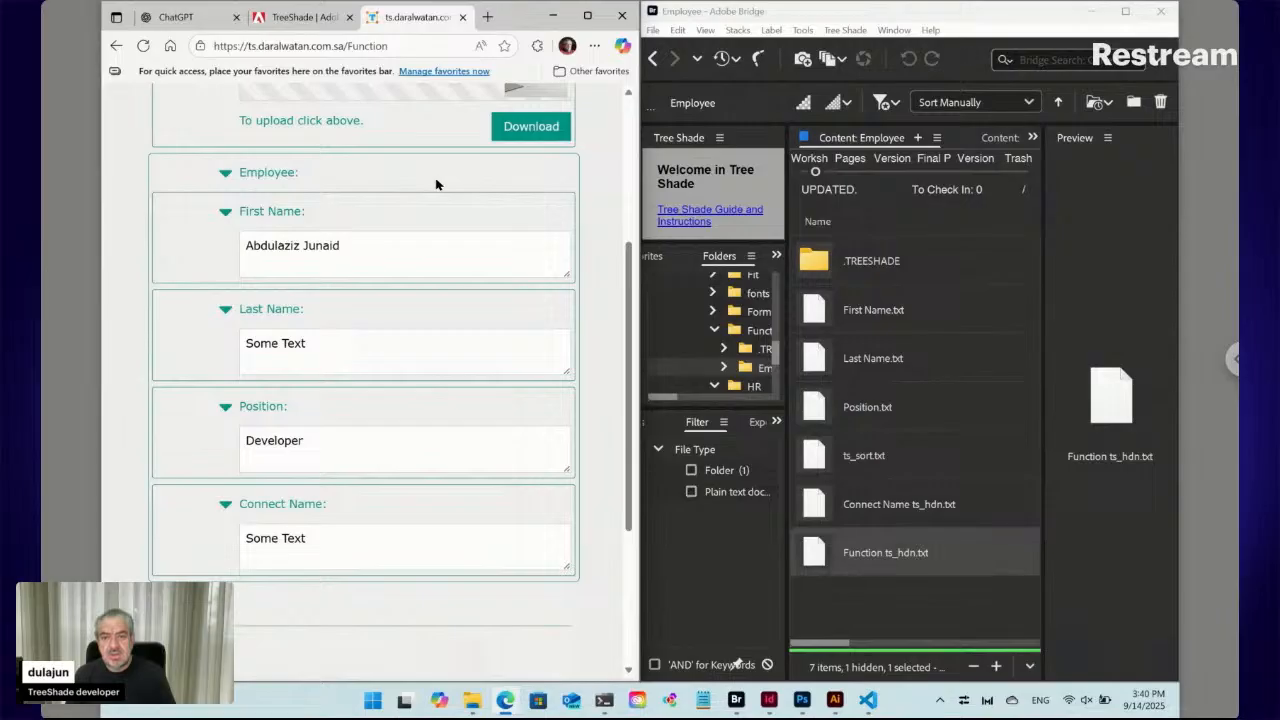
click(185, 28)
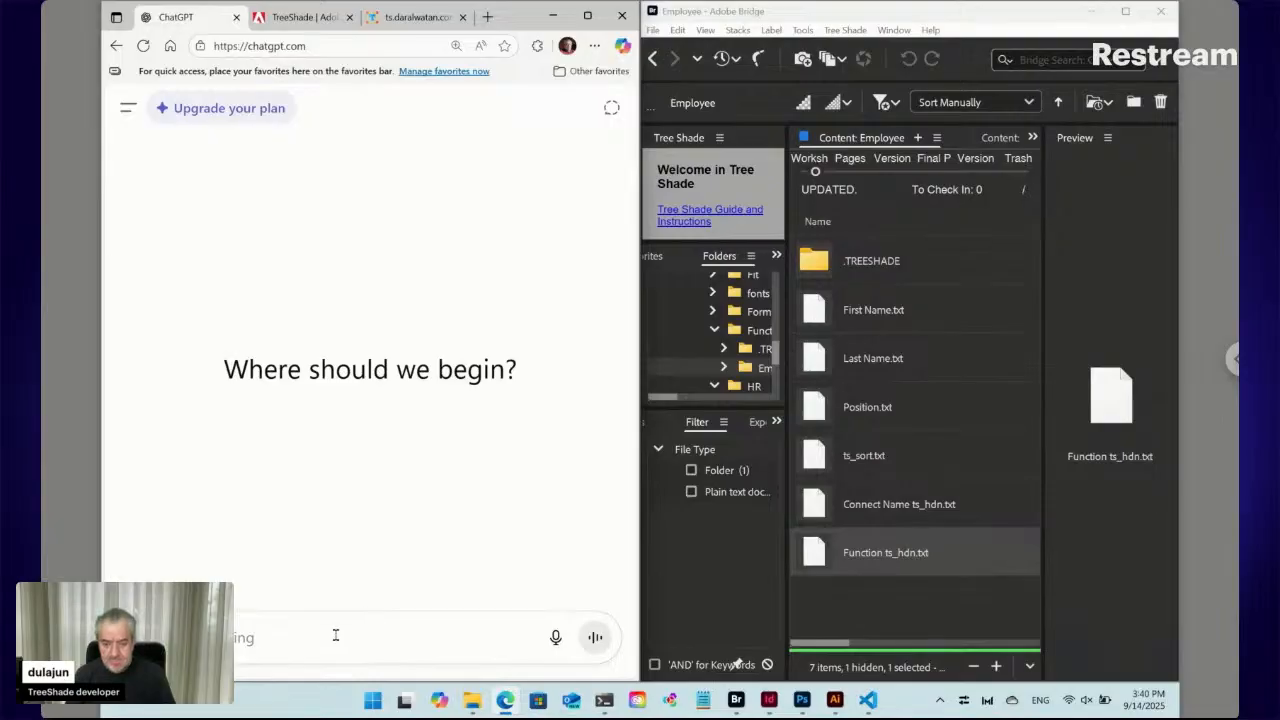
key(ctrl+v)
click(594, 637)
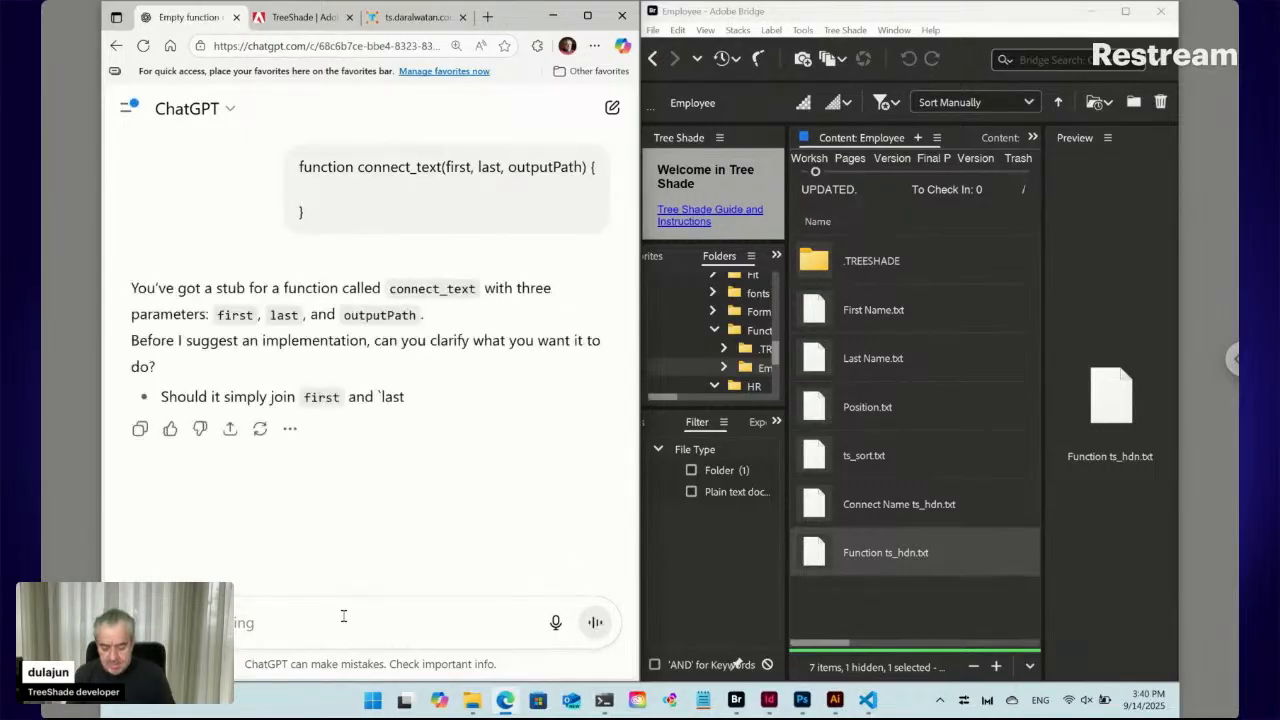
text(t)
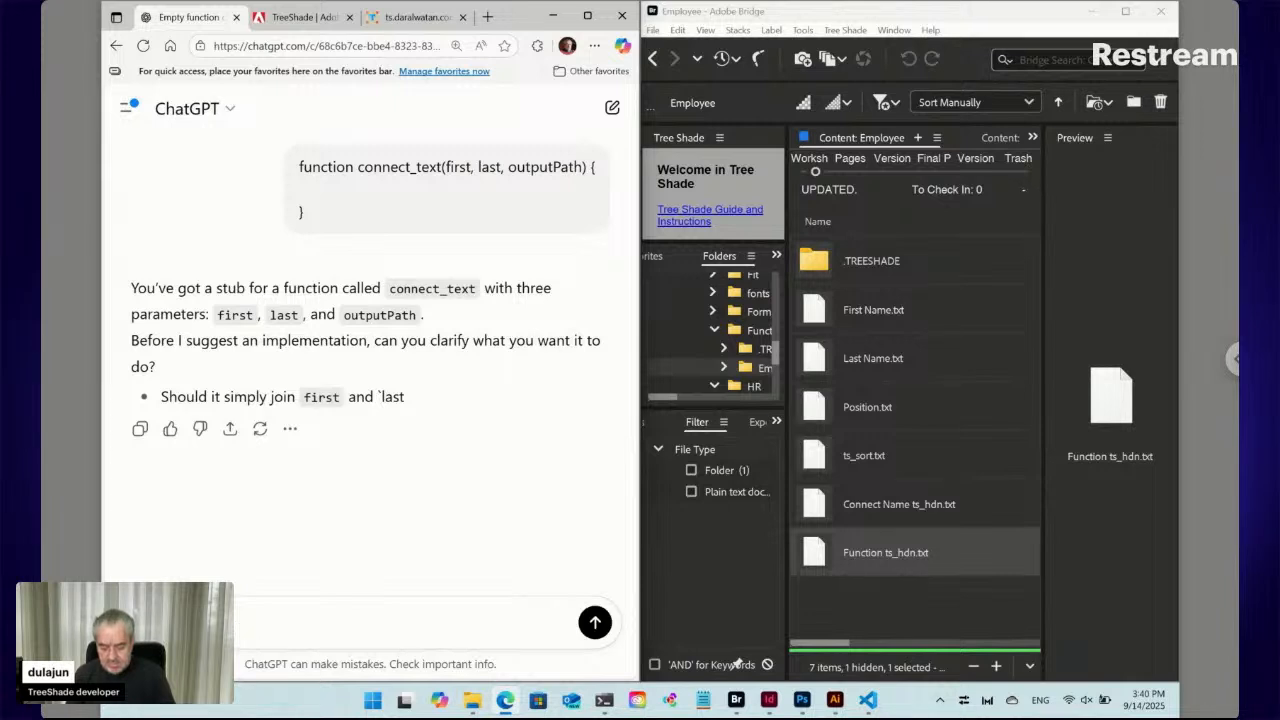
text(osed)
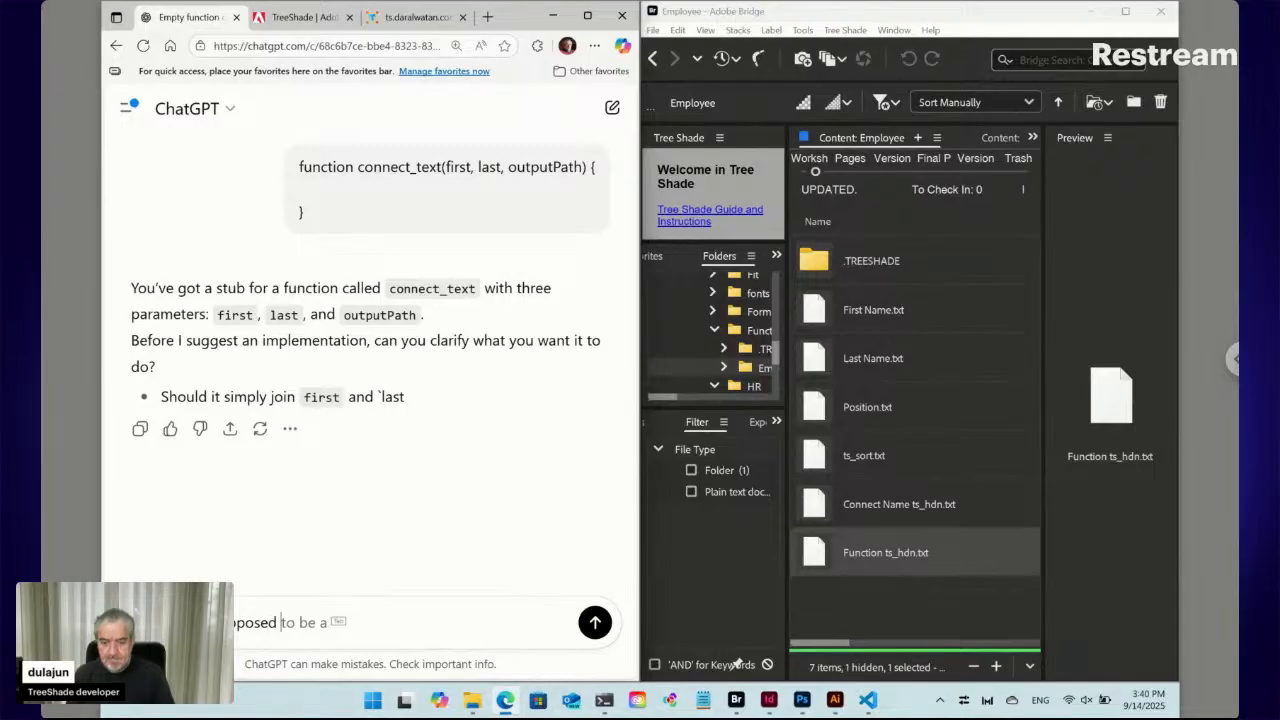
text( to be a )
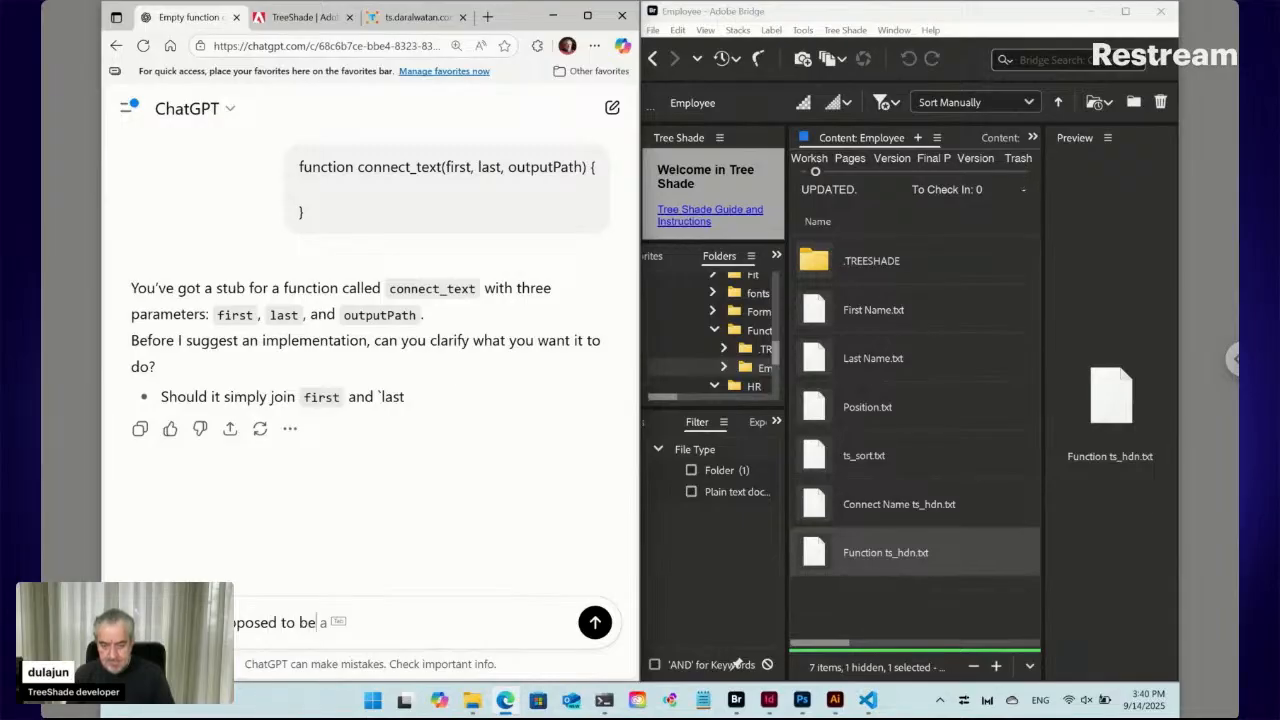
text(No)
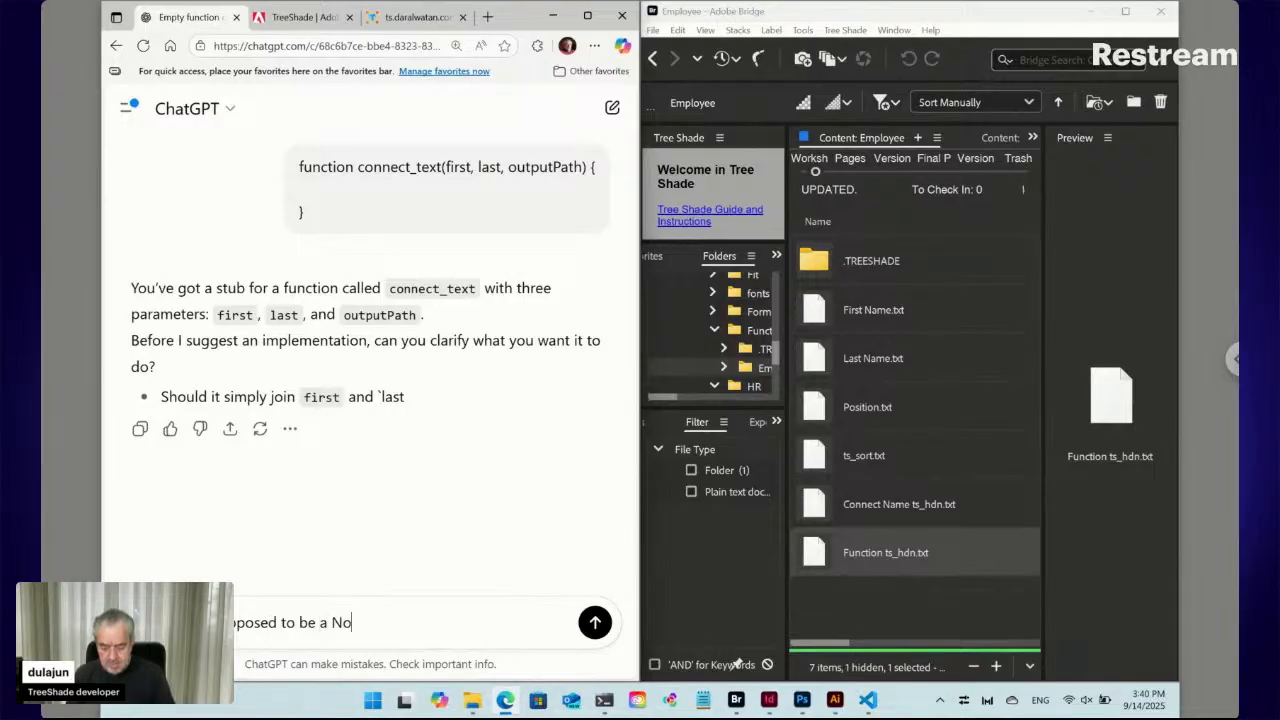
text(dejs functio)
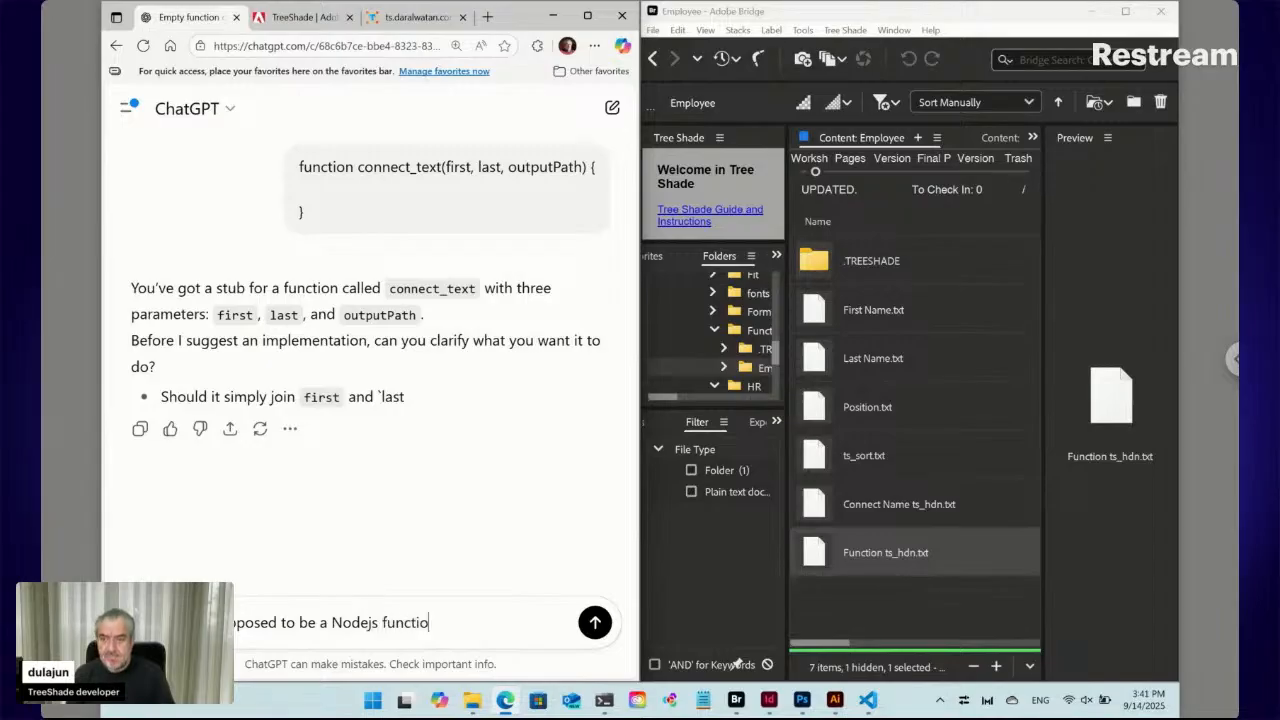
text(n for)
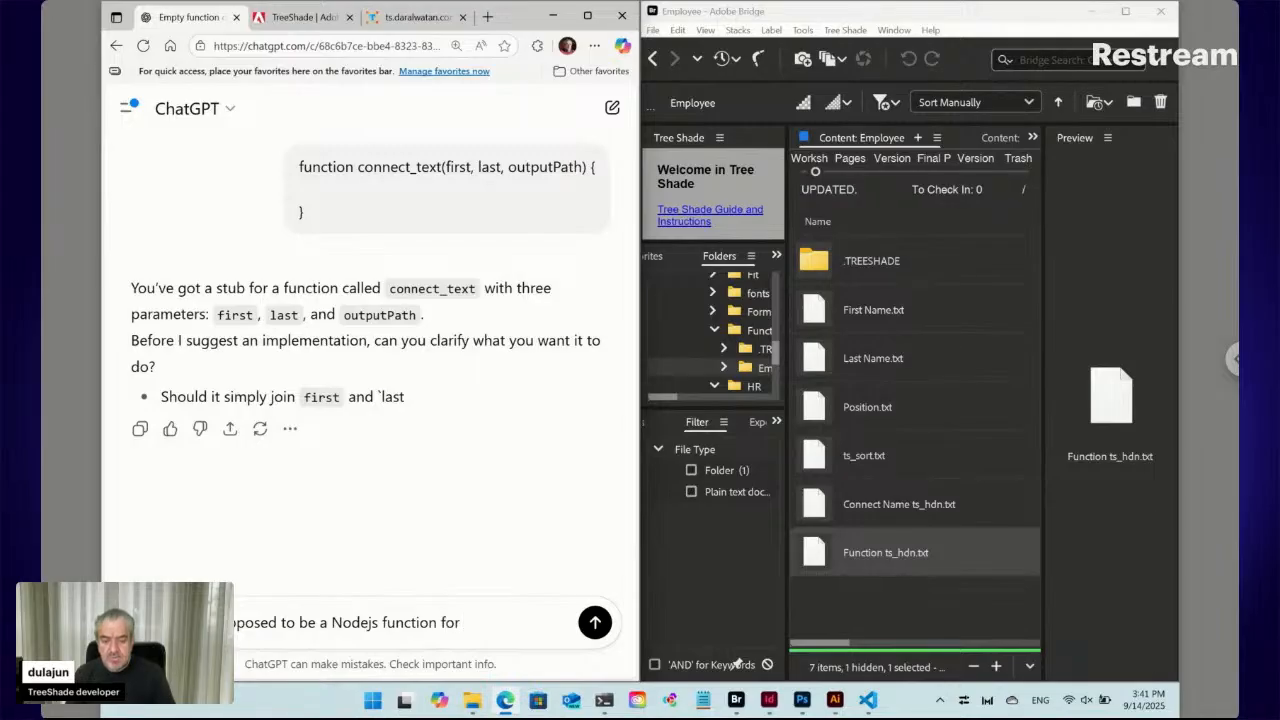
text( c)
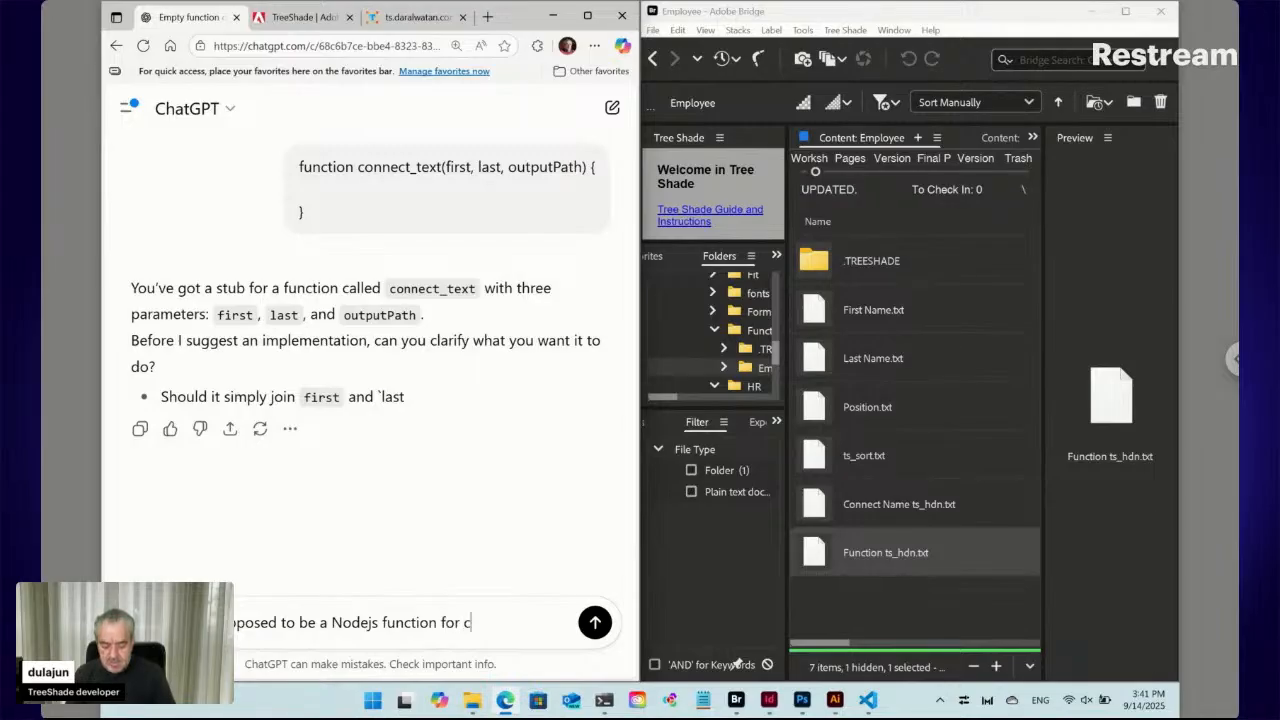
text(onnecti)
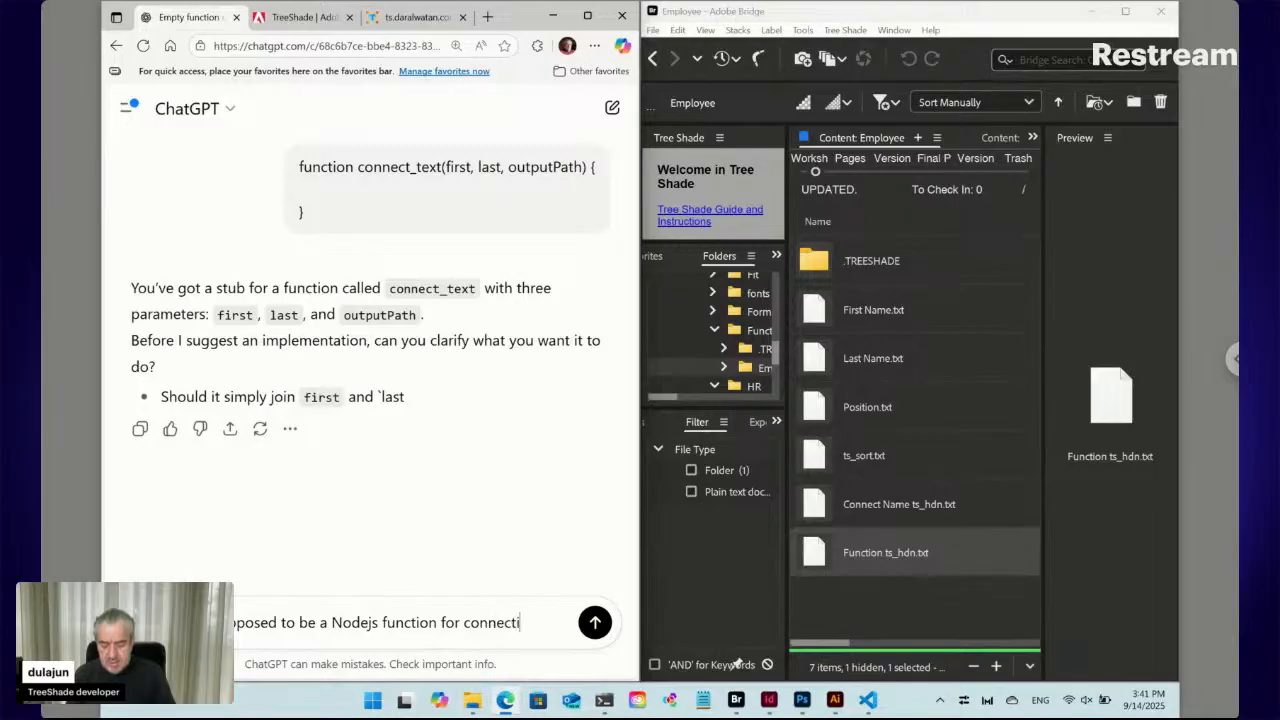
text(ng f)
text(irst and las)
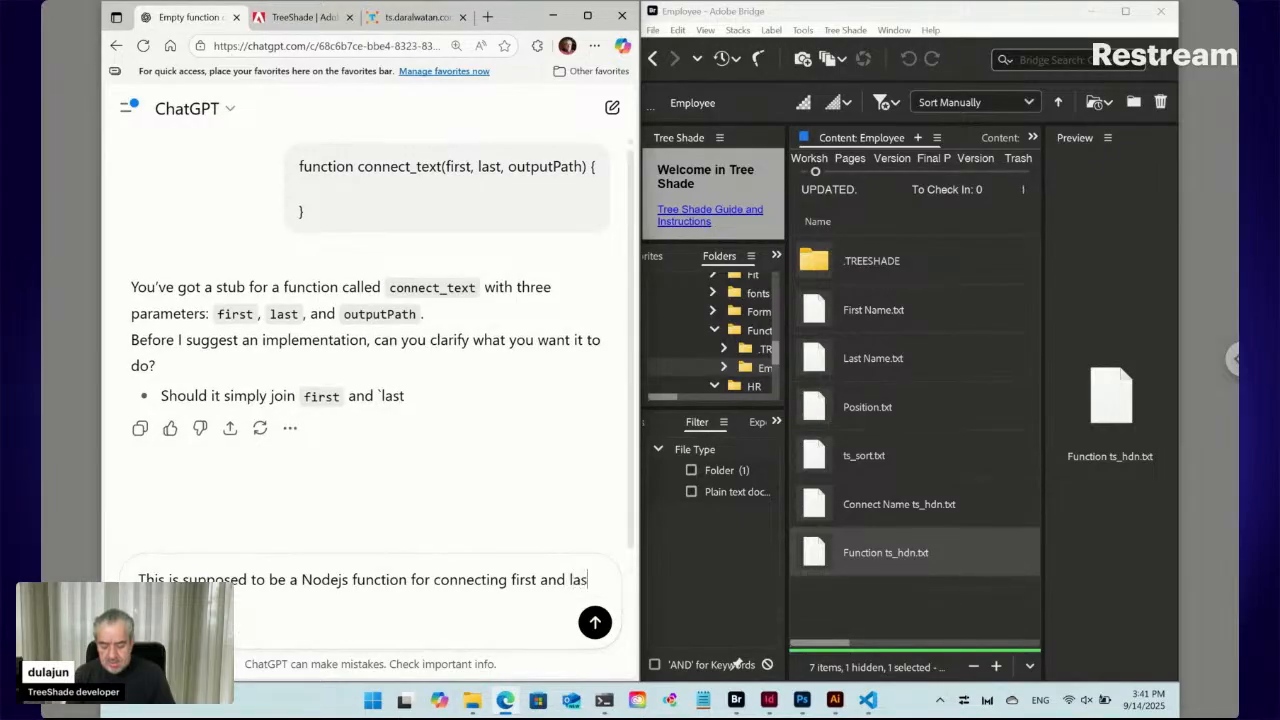
text(t name and write)
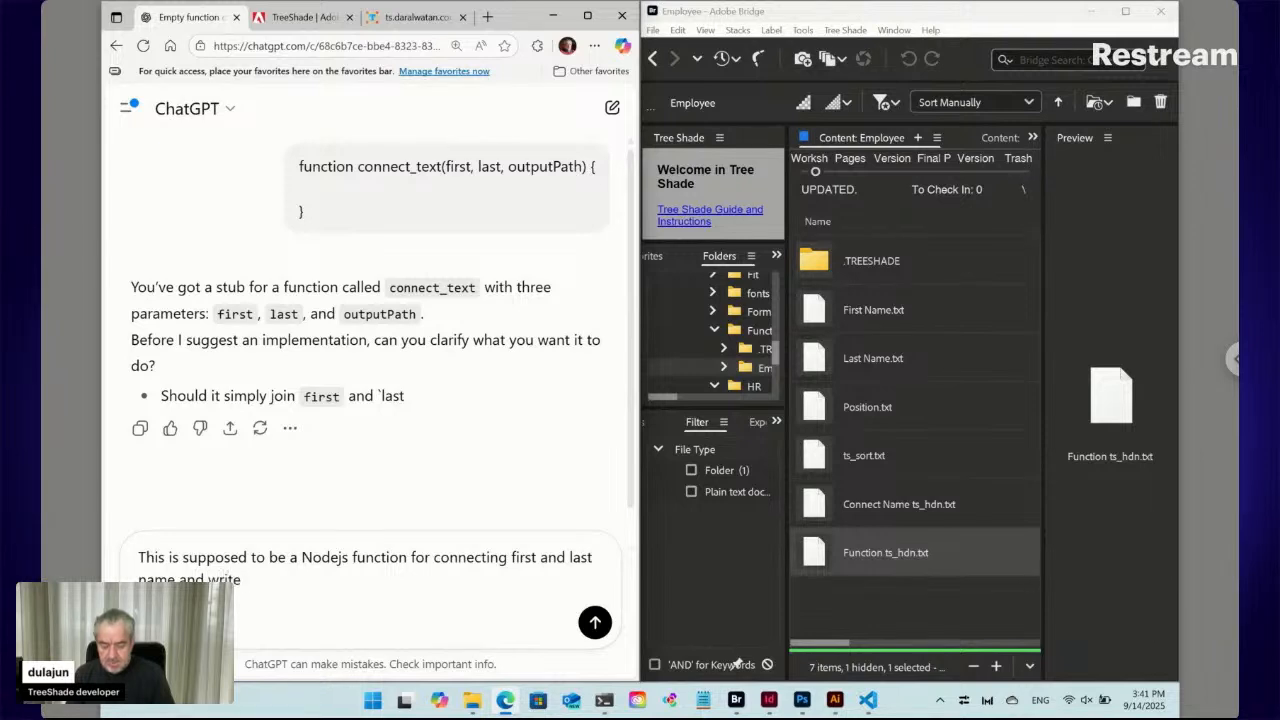
text( new text file )
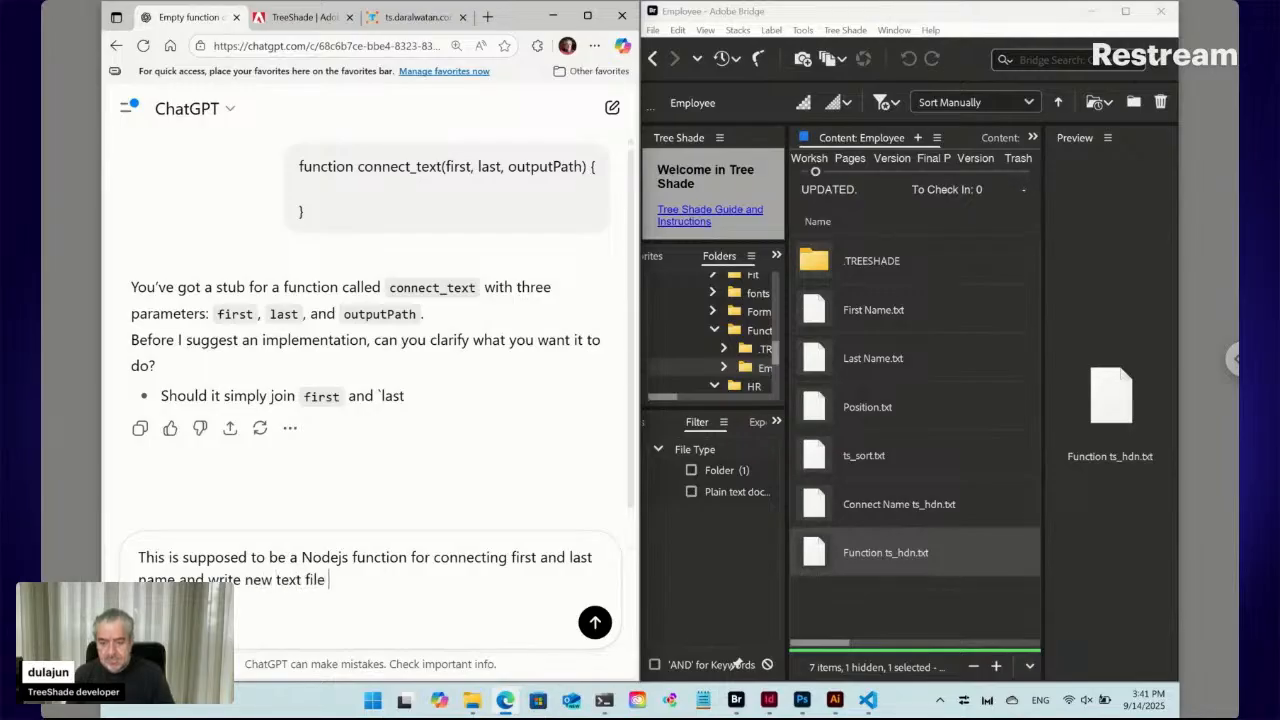
text(in the)
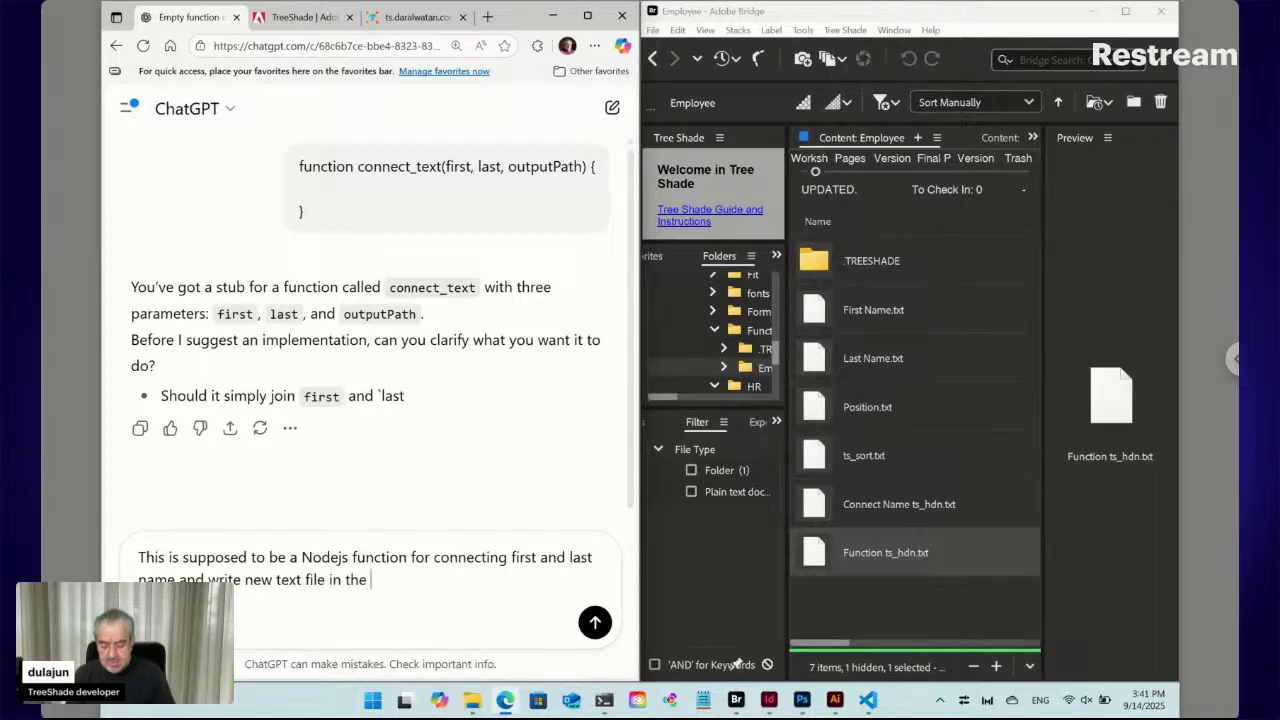
text( outputPath)
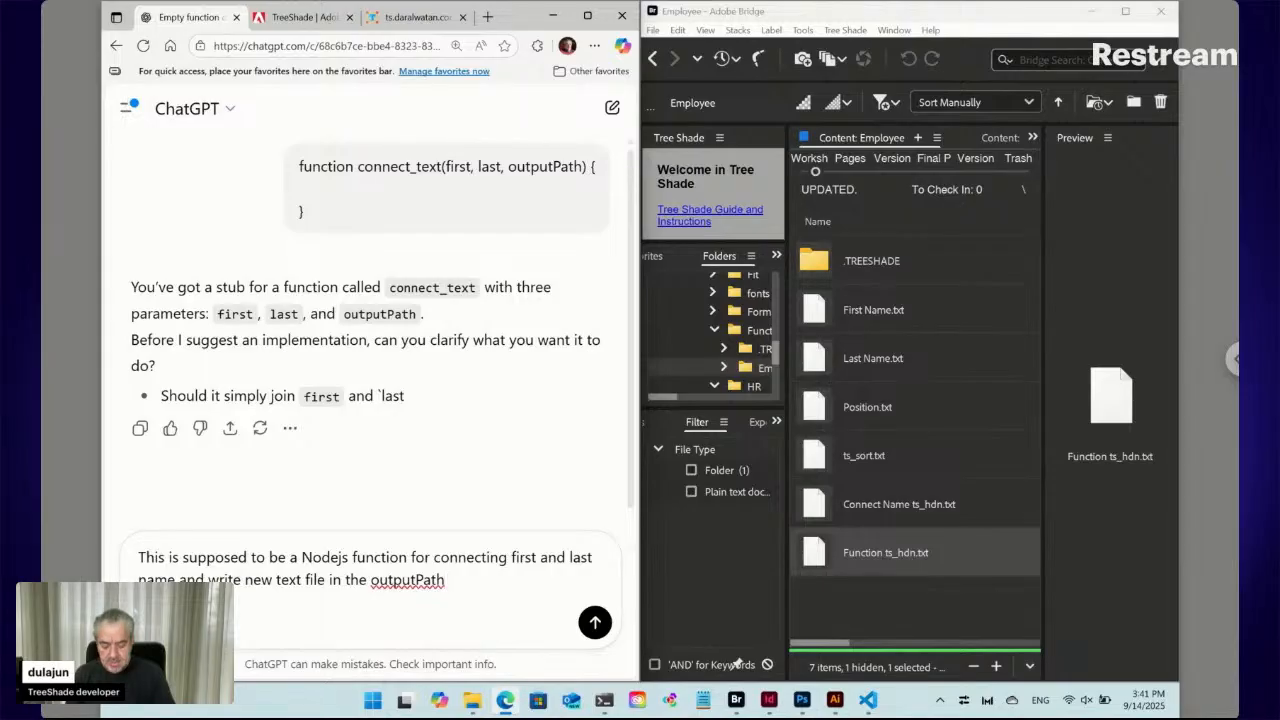
text( location)
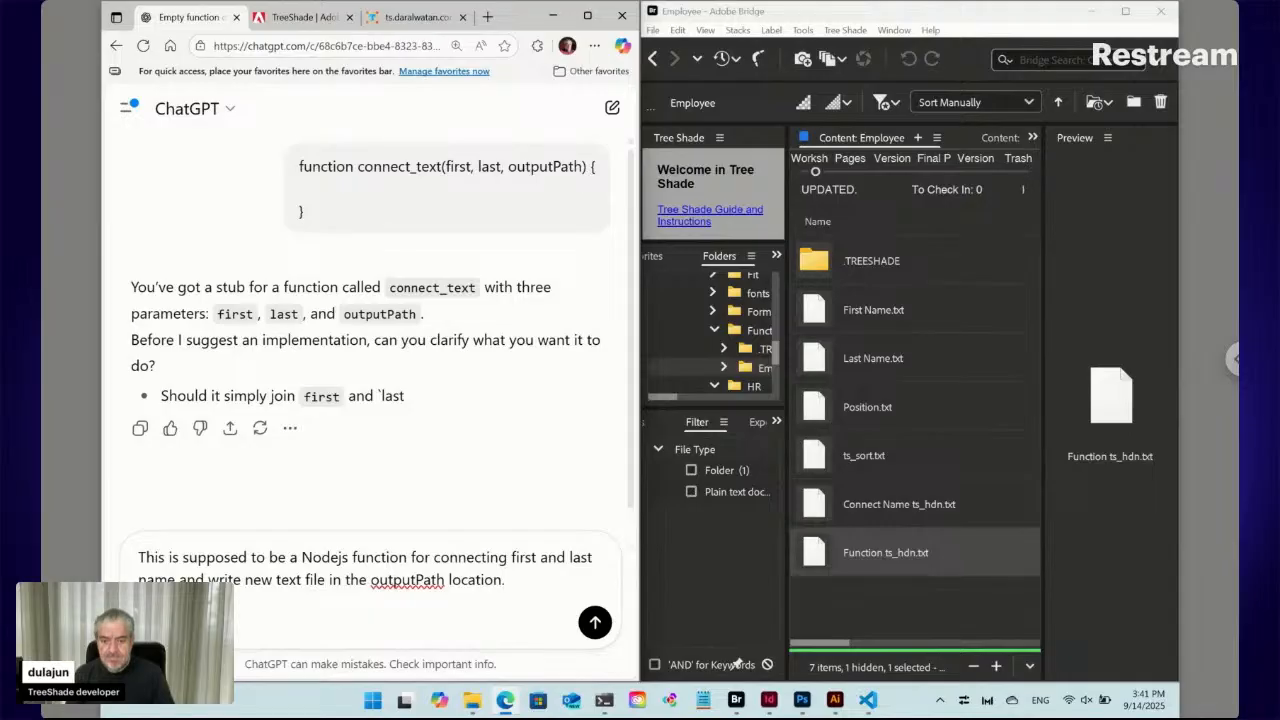
text(.)
Send the Node.js clarification and read through ChatGPT's suggested code
key(Return)
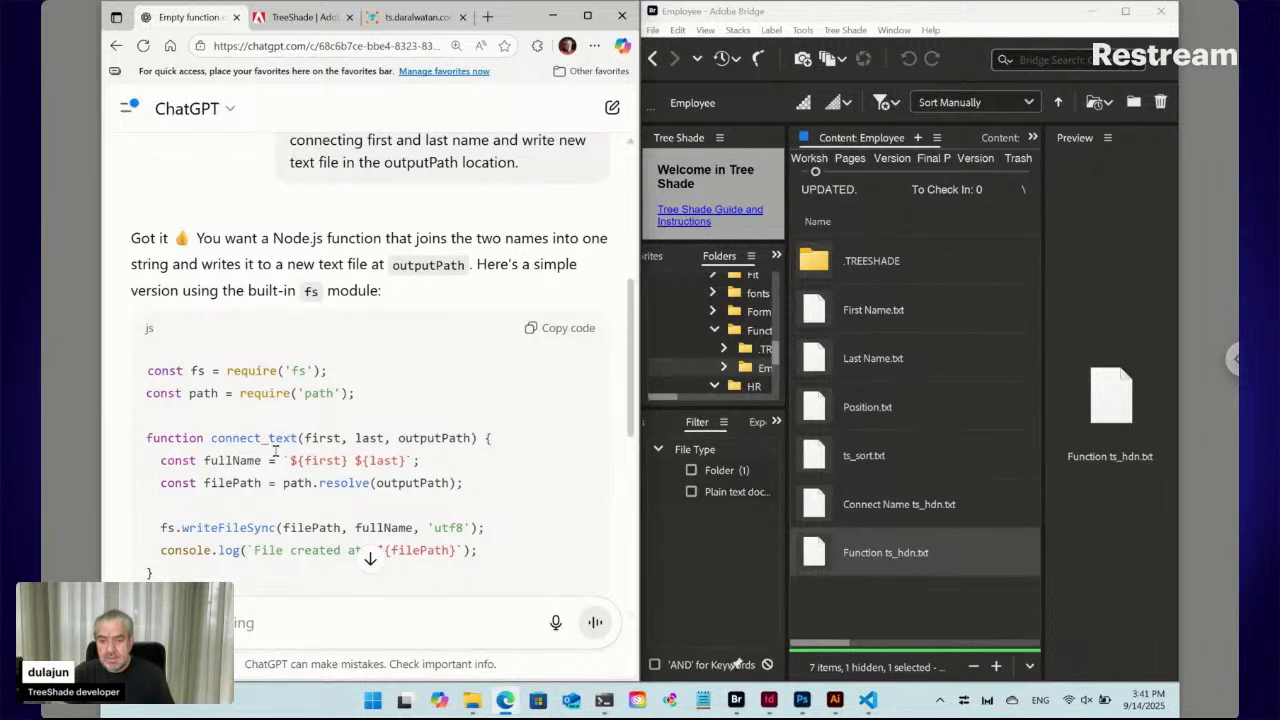
scroll(275, 450, down, 2)
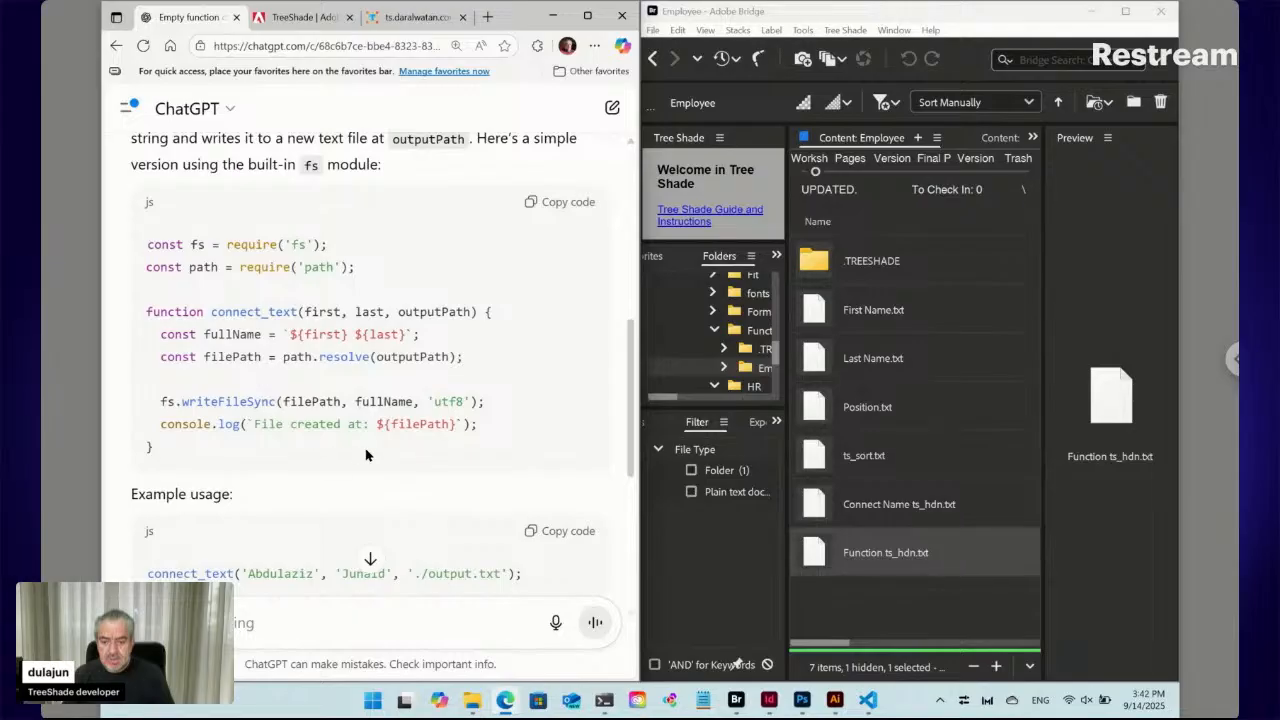
scroll(366, 455, down, 1)
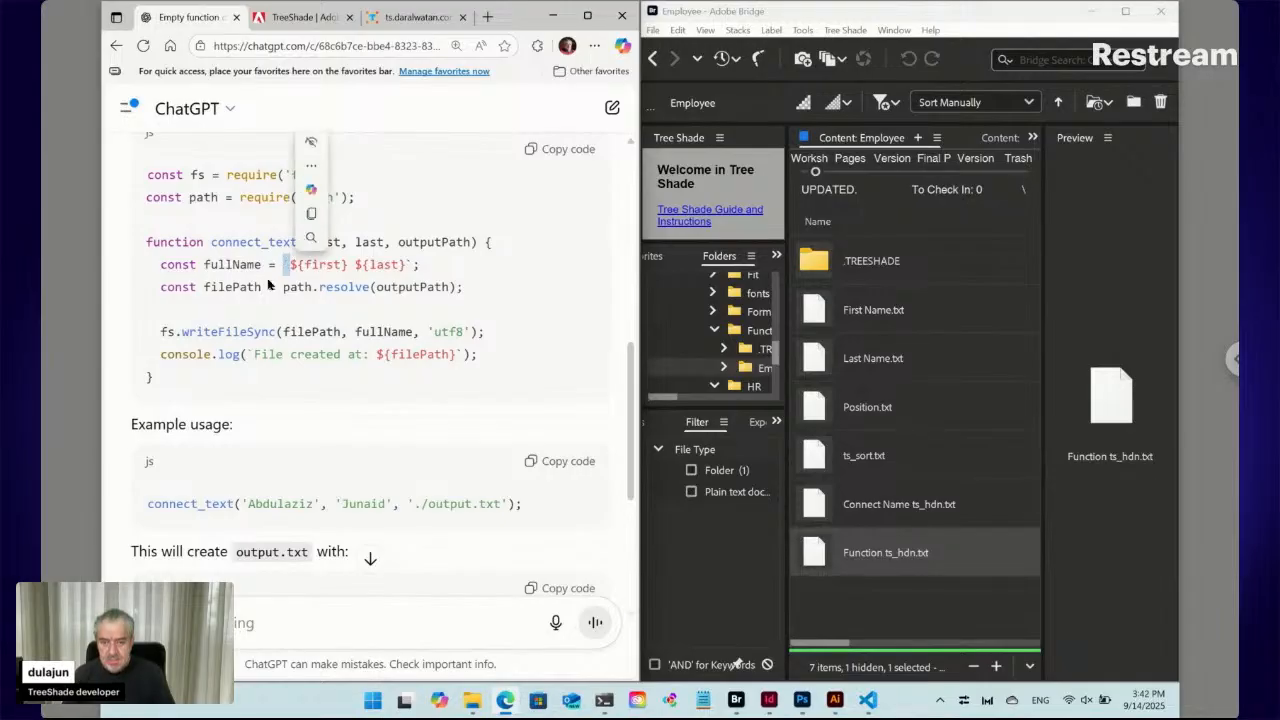
Ask ChatGPT what the ` character is called
click(196, 623)
text(`)
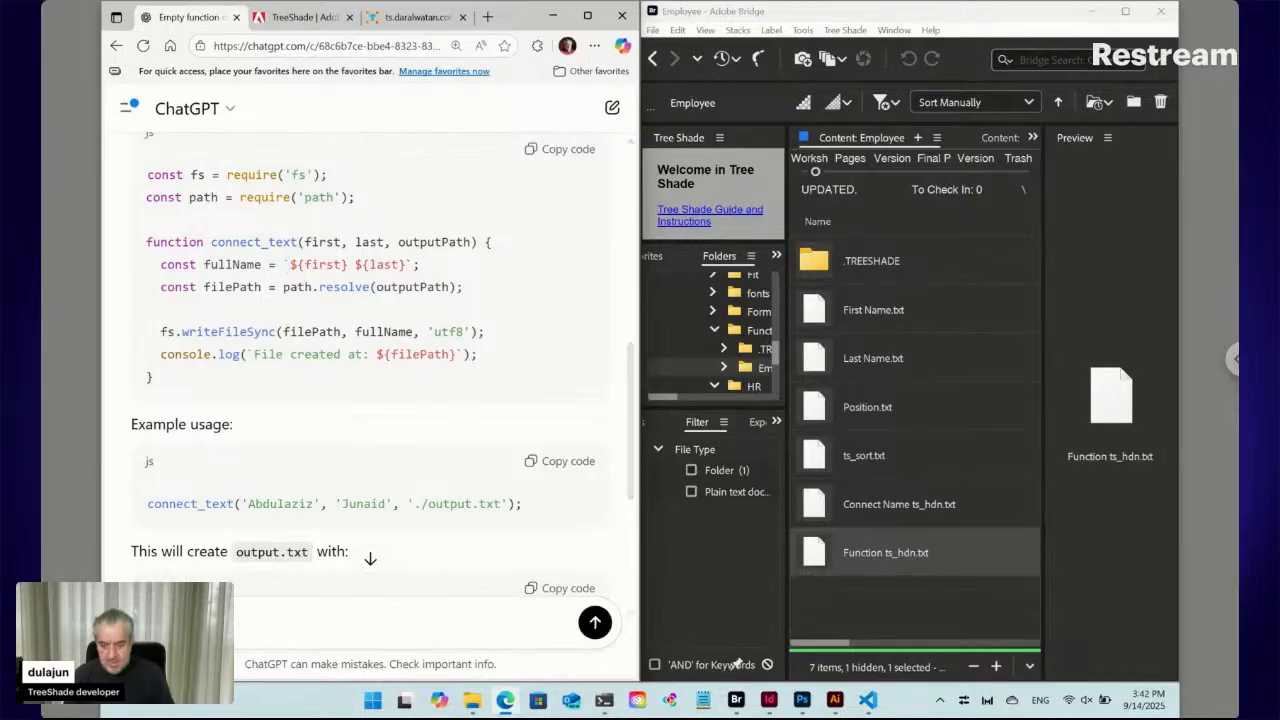
text(is character)
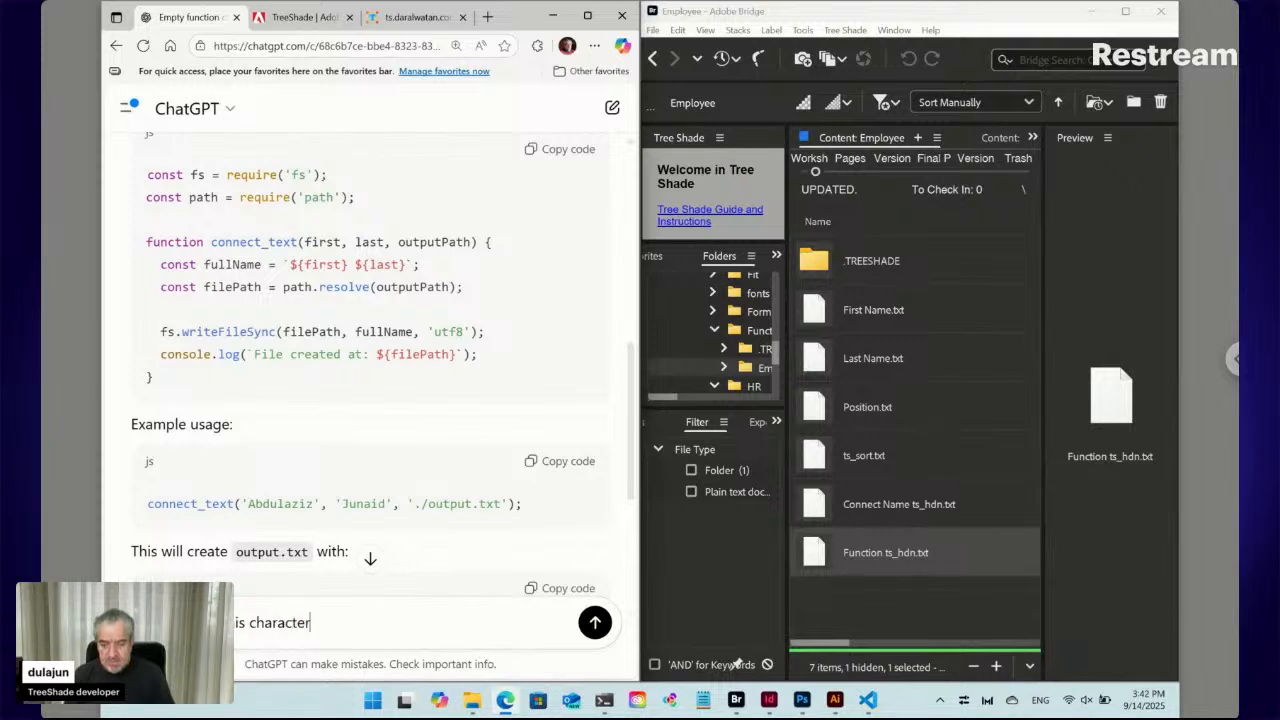
text( called)
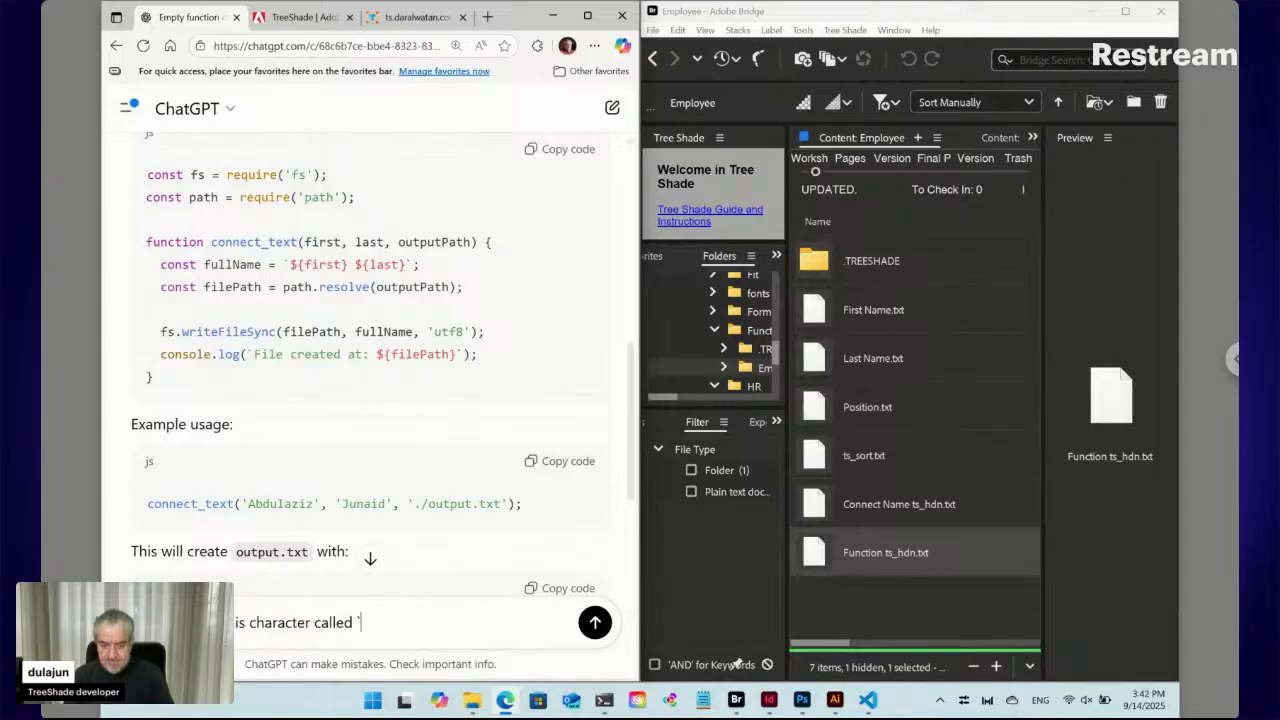
text( `)
key(Return)
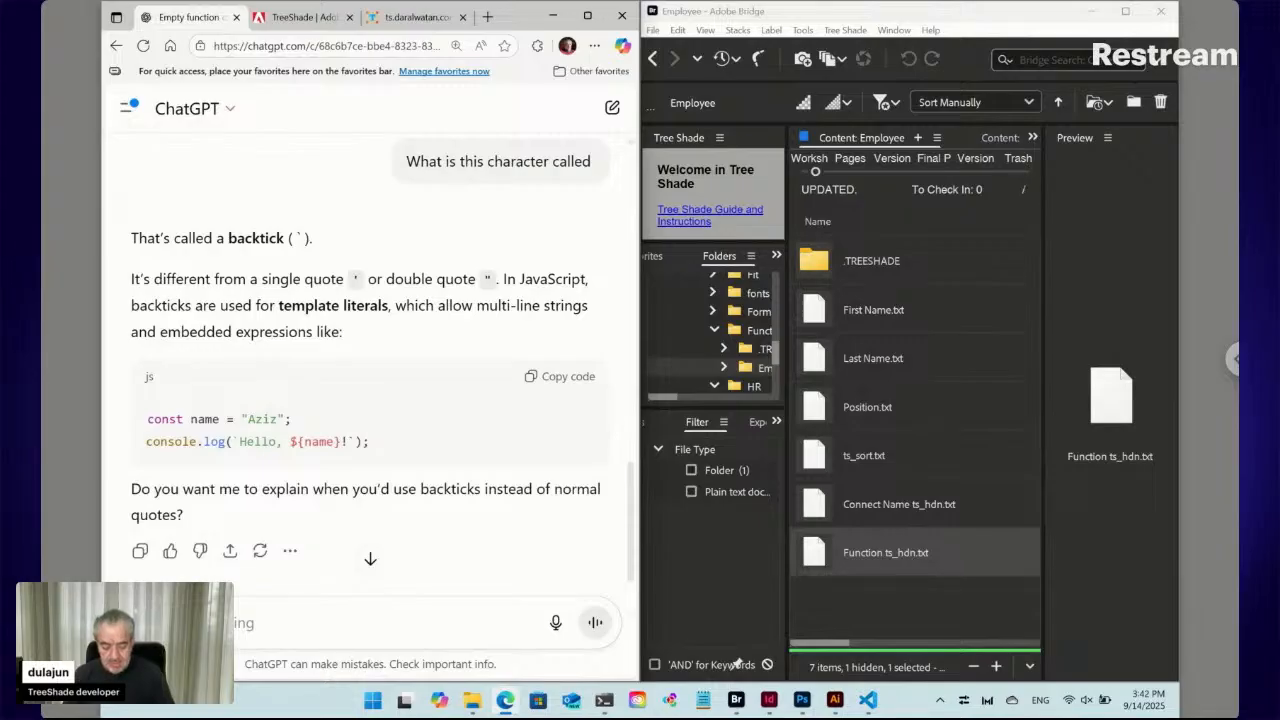
Tell ChatGPT not to use backticks and select the rewritten connect_text function code
text(W)
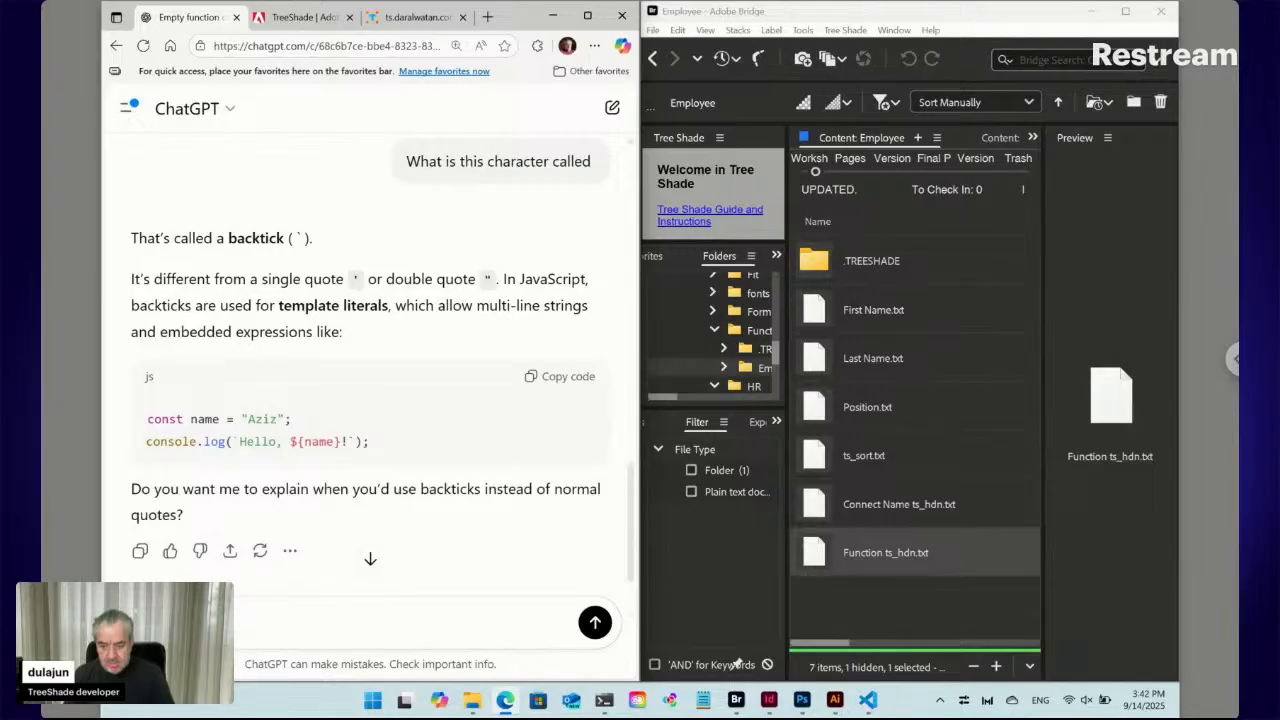
text(backtick)
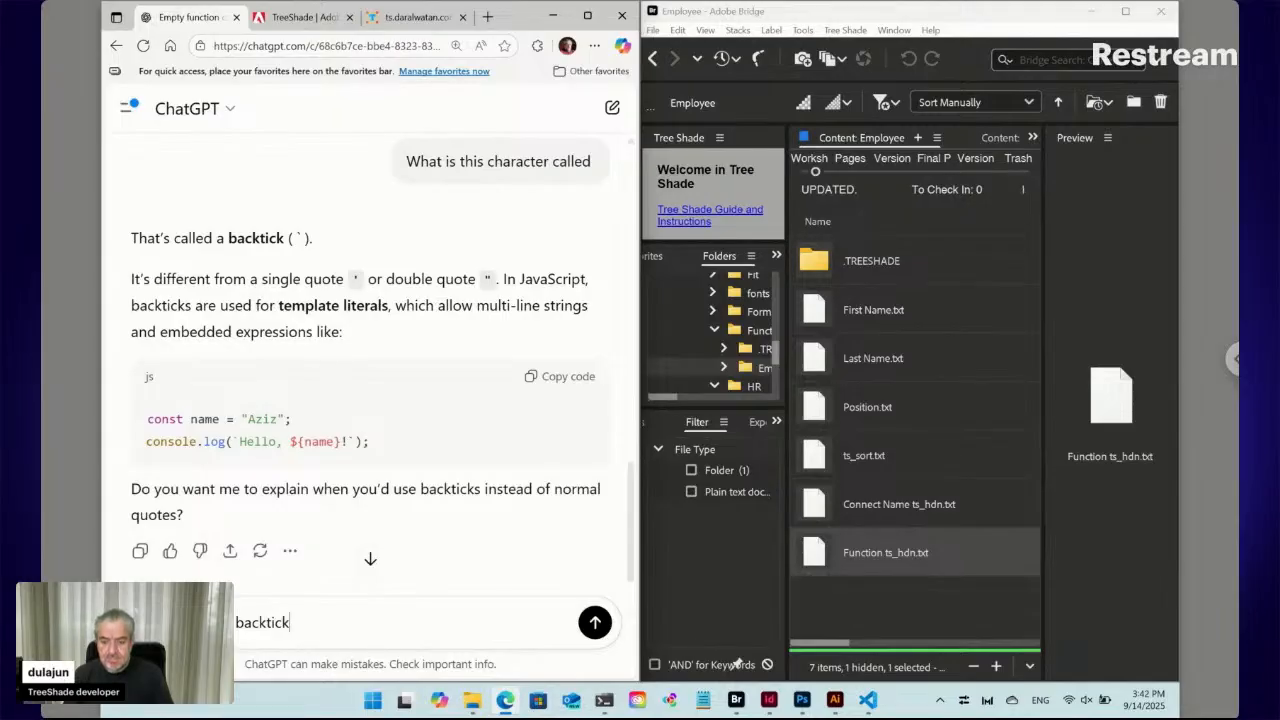
key(Return)
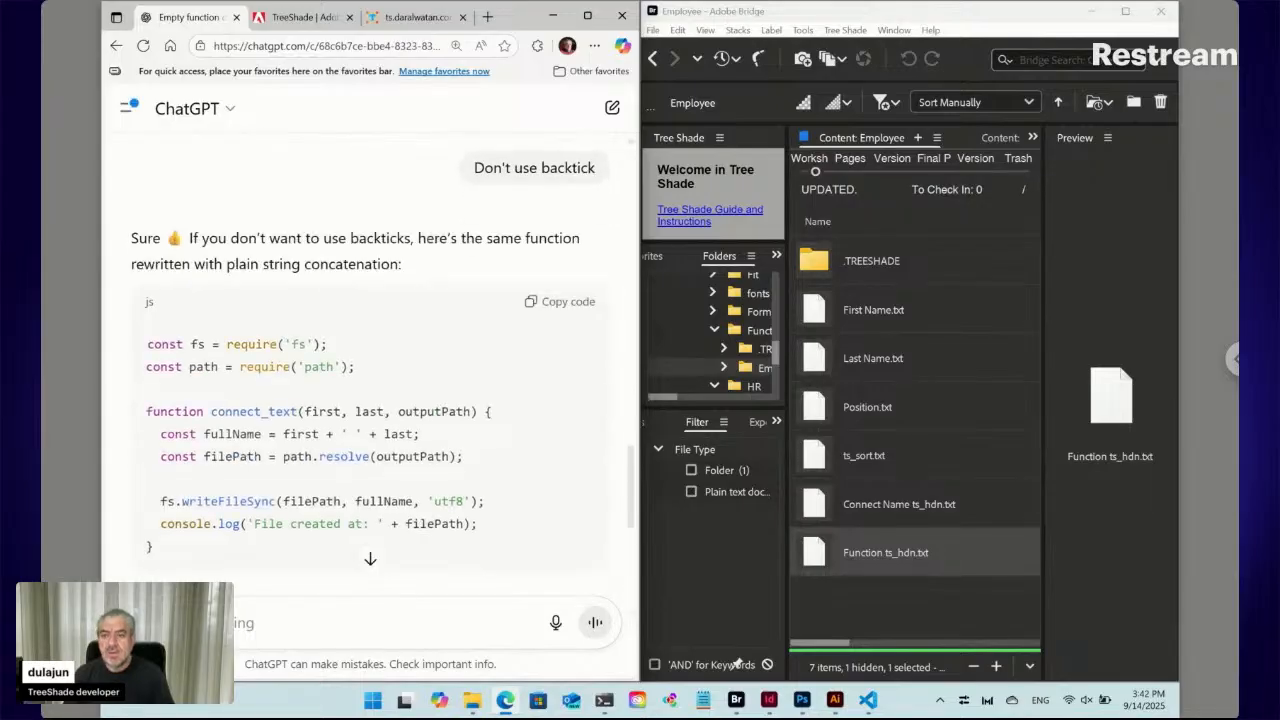
scroll(247, 518, down, 1)
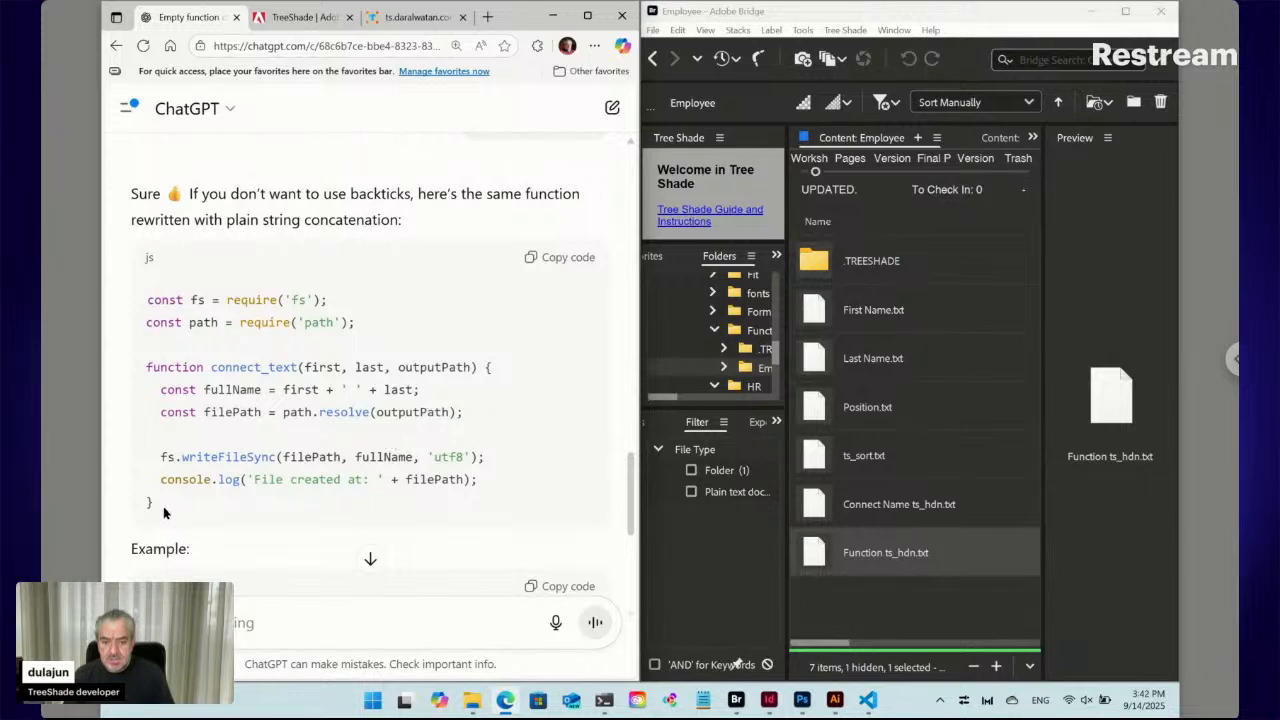
drag(155, 507, 136, 380)
key(ctrl+c)
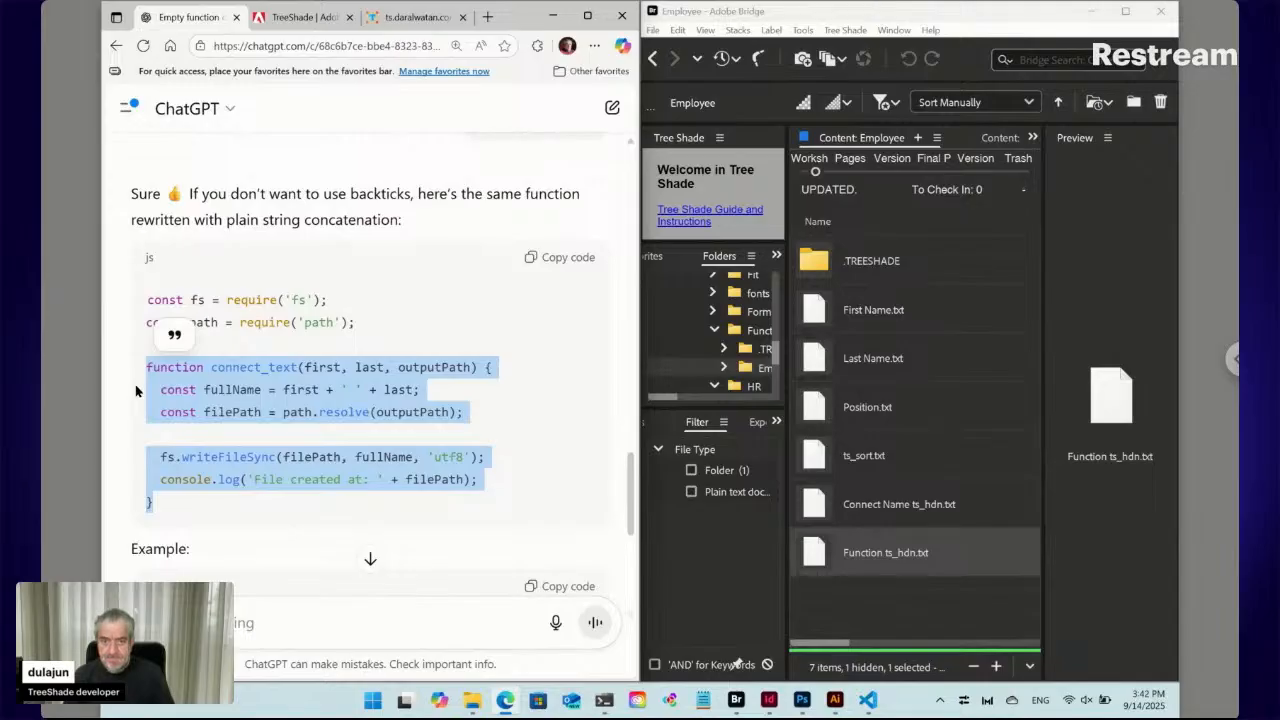
Replace the stub in Function ts_hdn.txt with the full connect_text function, save, and return to Connect Name ts_hdn.txt
click(881, 706)
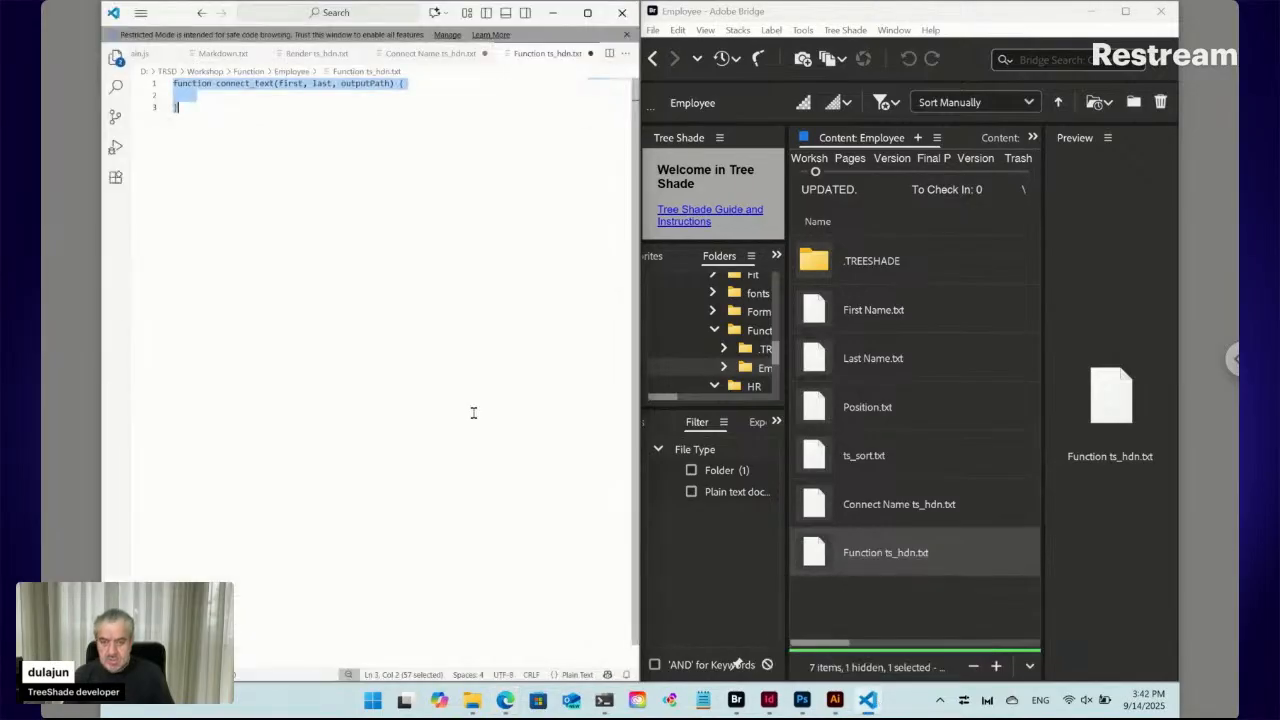
key(ctrl+v)
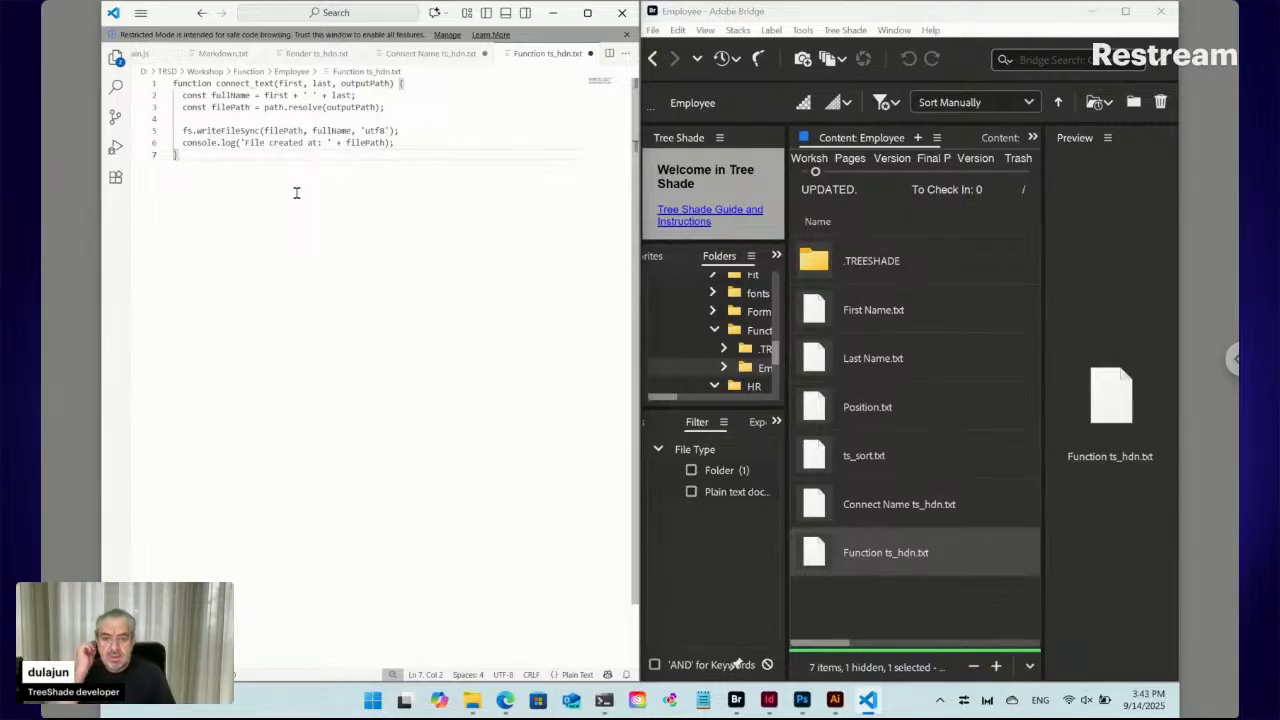
key(ctrl+s)
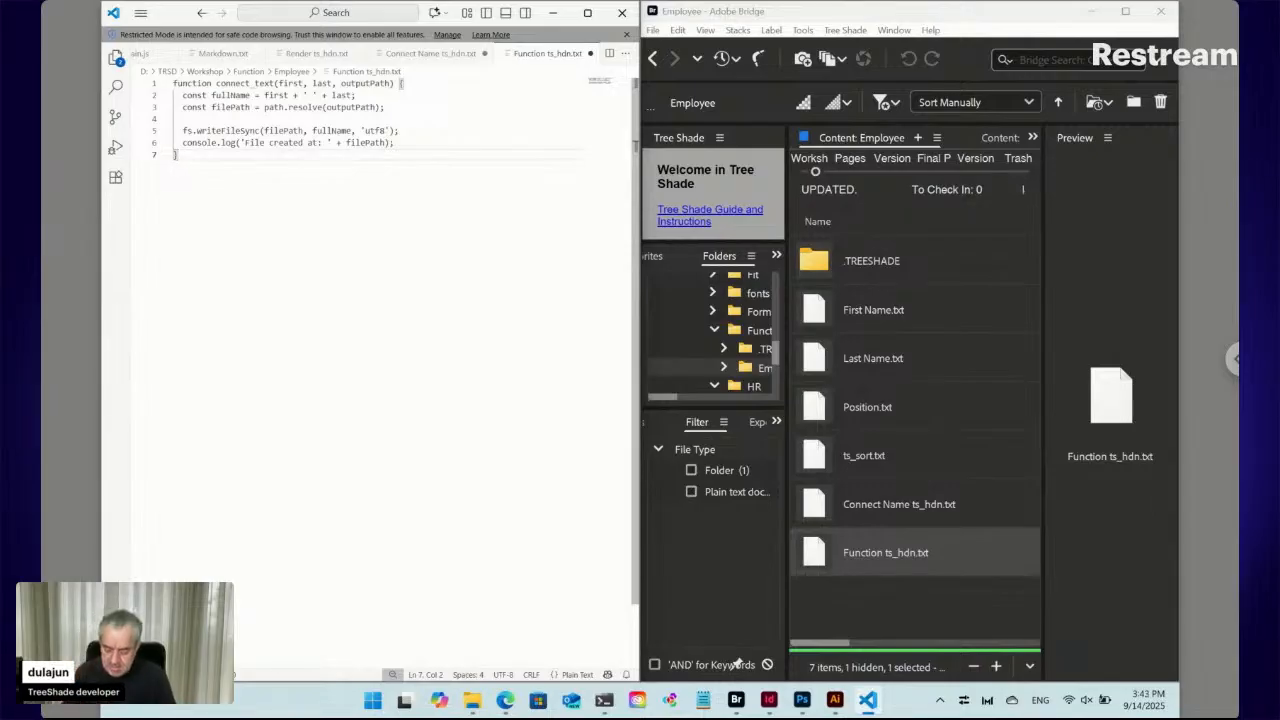
click(420, 53)
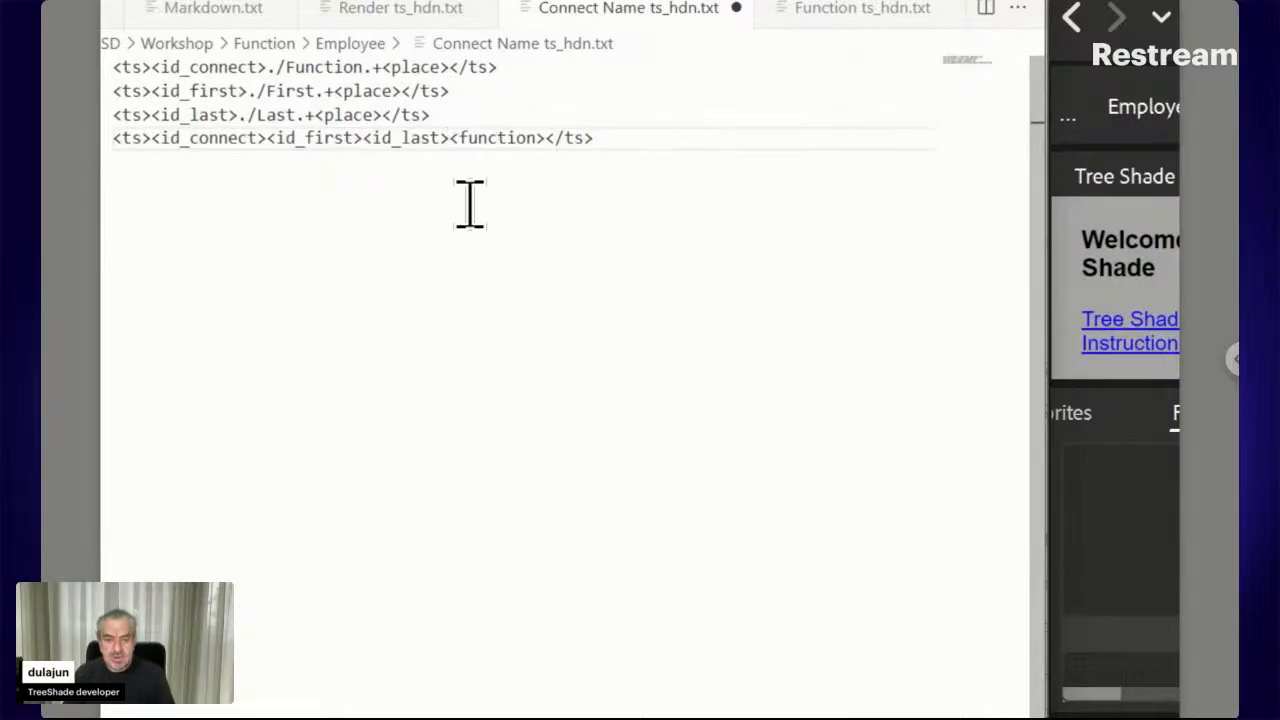
Insert the output path ./Full Name\.txt before <function> on line 4 and save the rule
shift+click(543, 137)
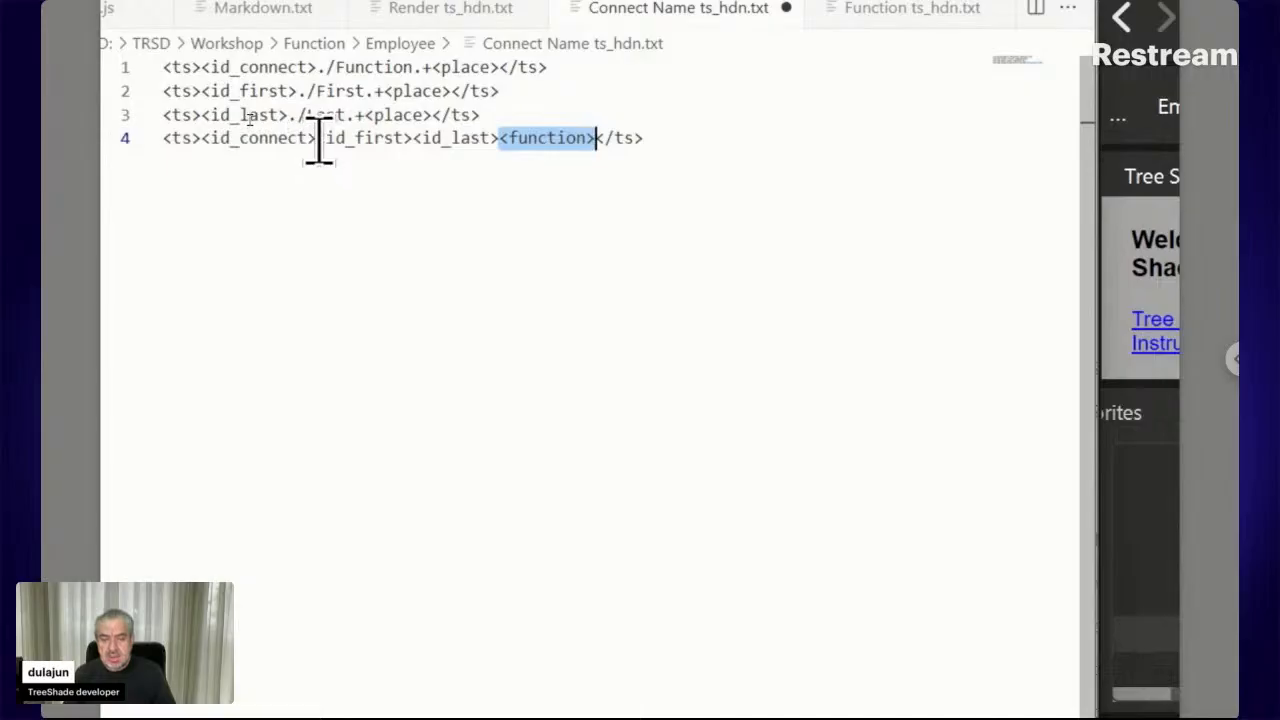
drag(314, 140, 214, 143)
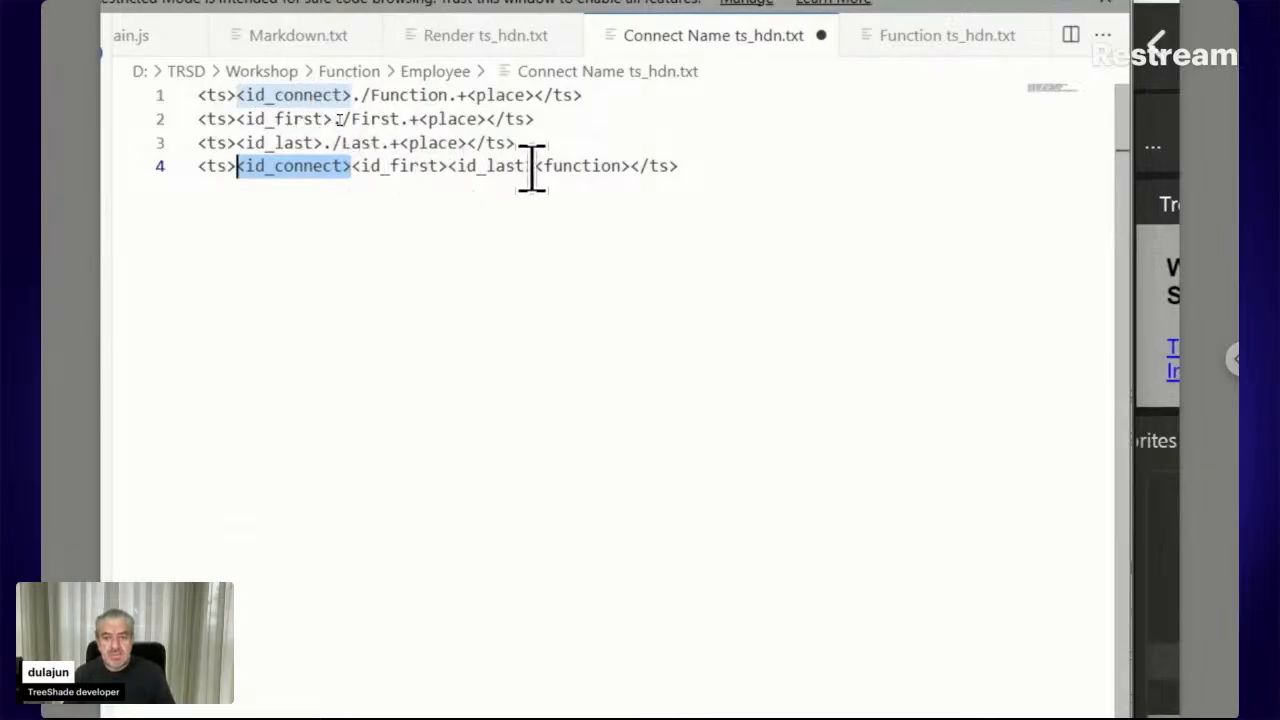
drag(533, 168, 349, 168)
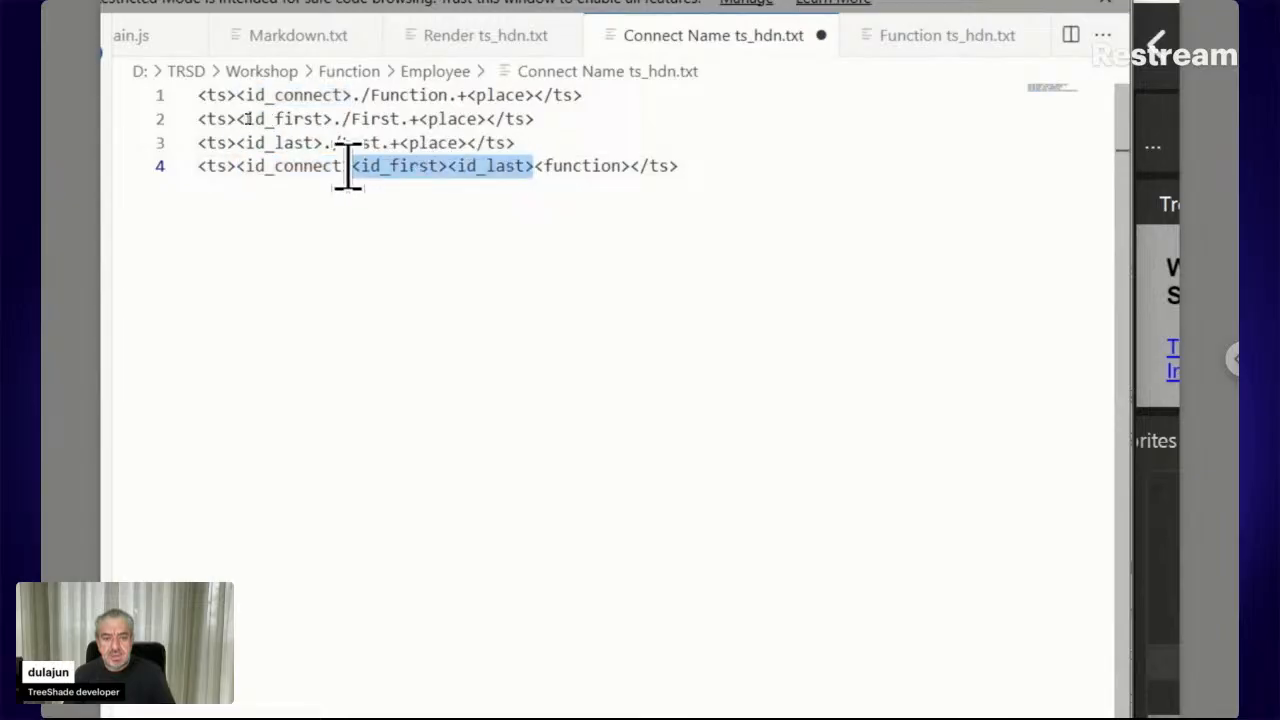
click(534, 172)
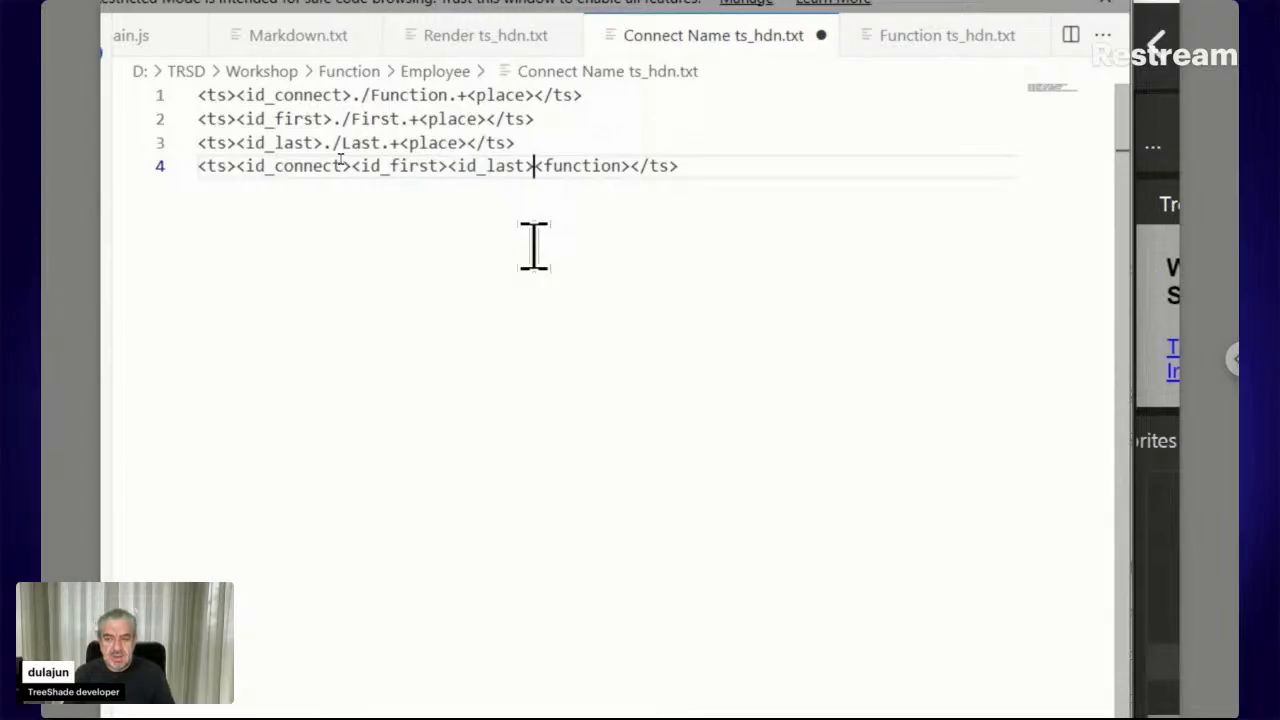
text(./)
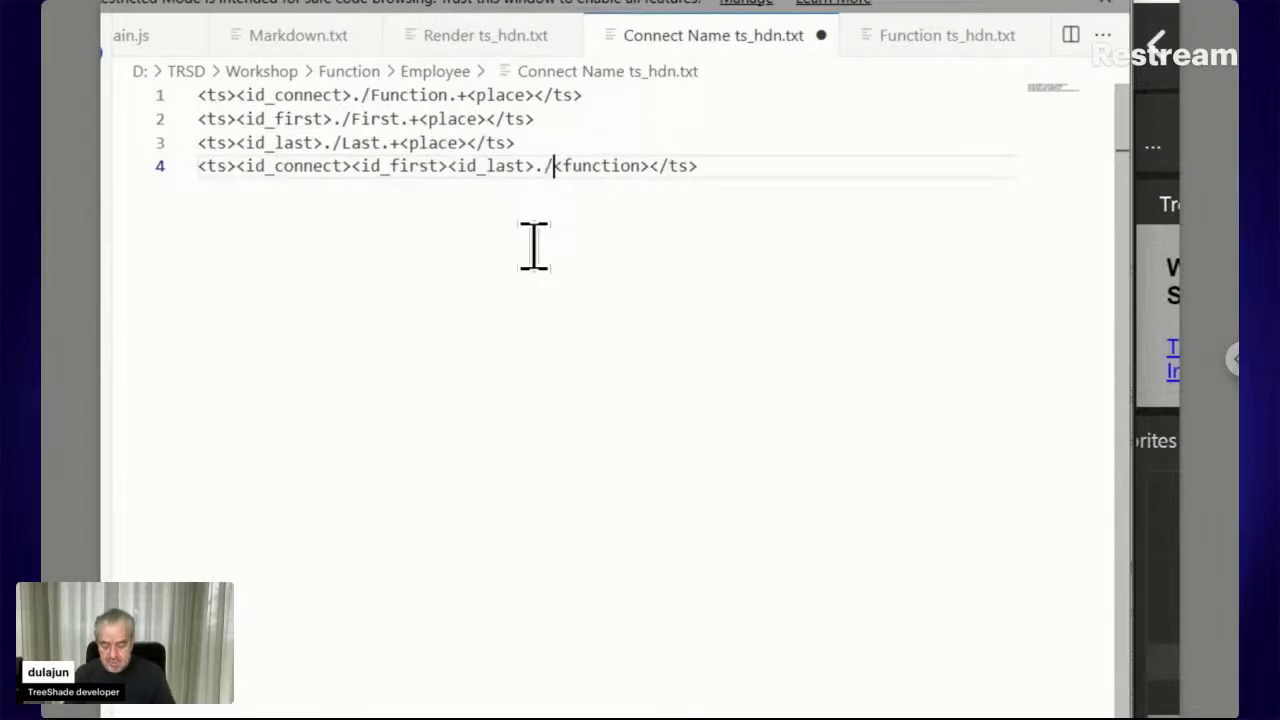
text(Full Name)
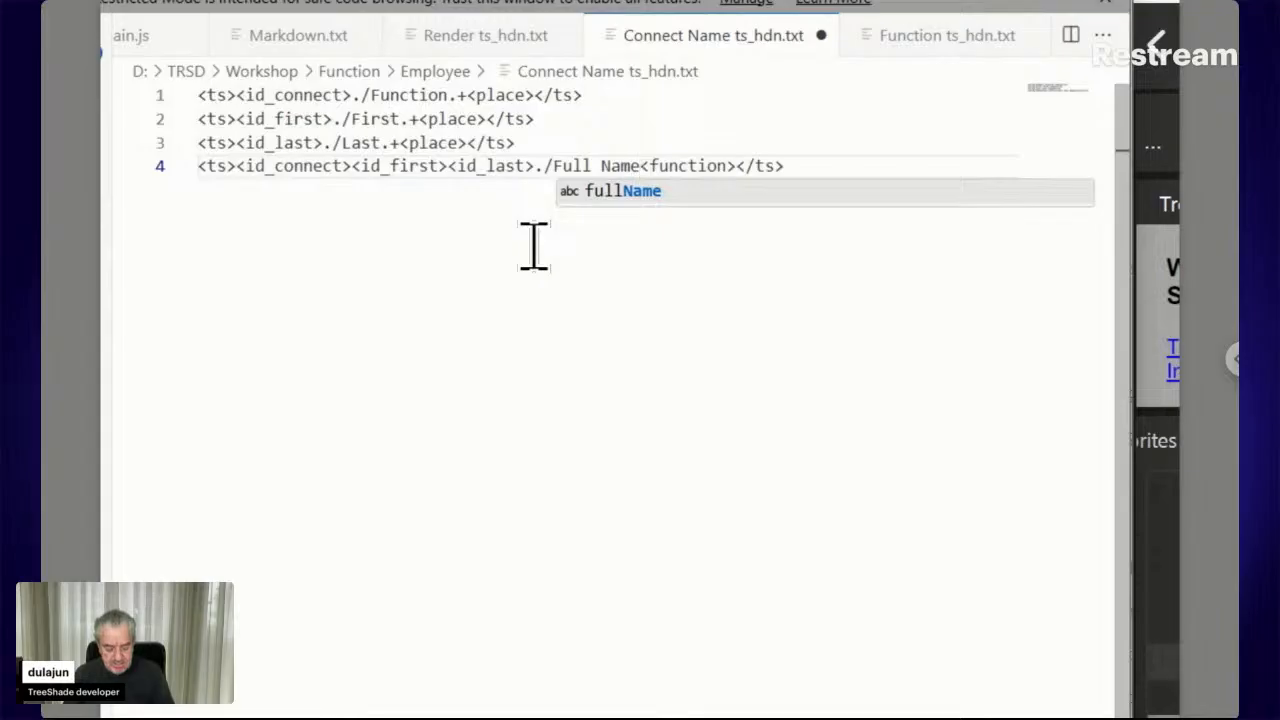
text(\.)
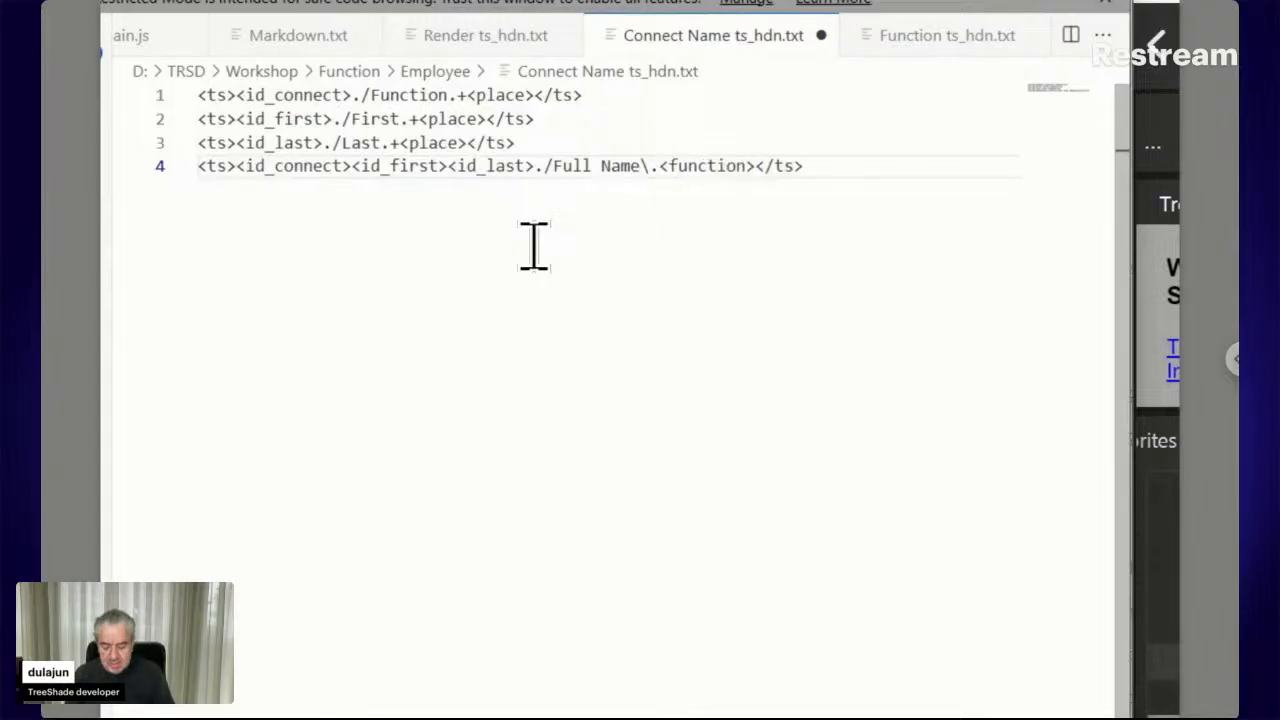
text(tx)
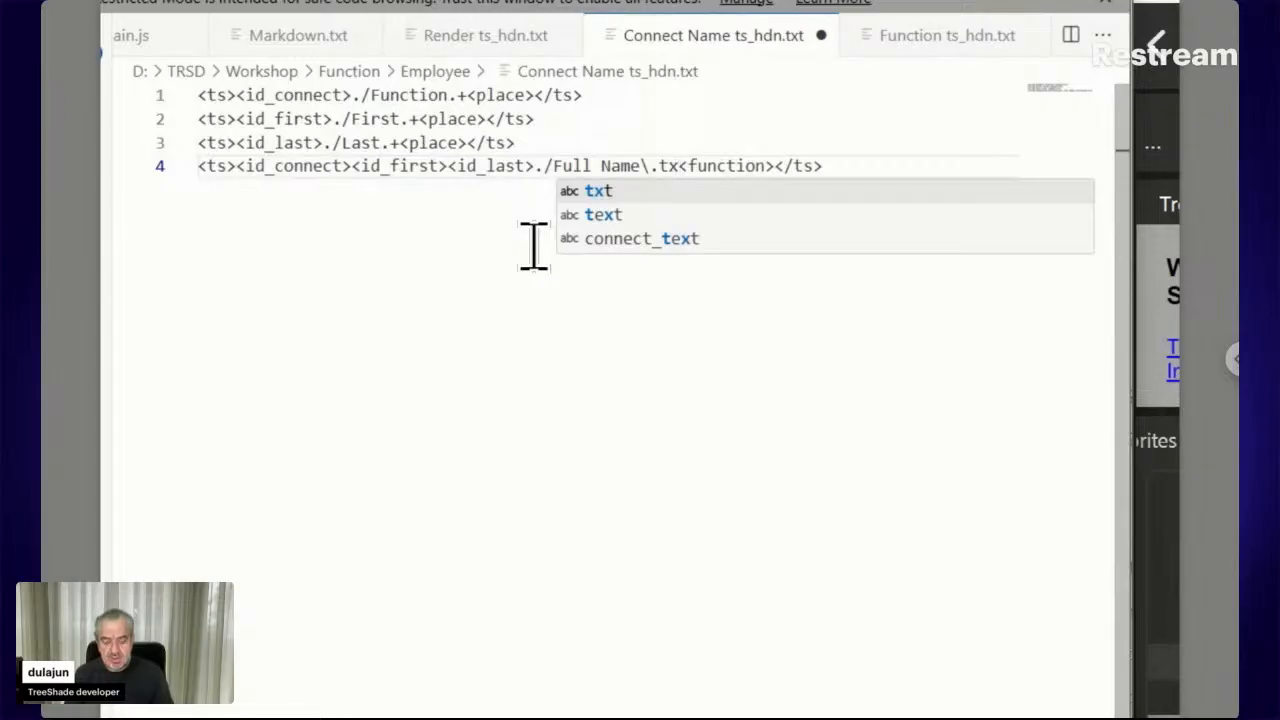
text(t)
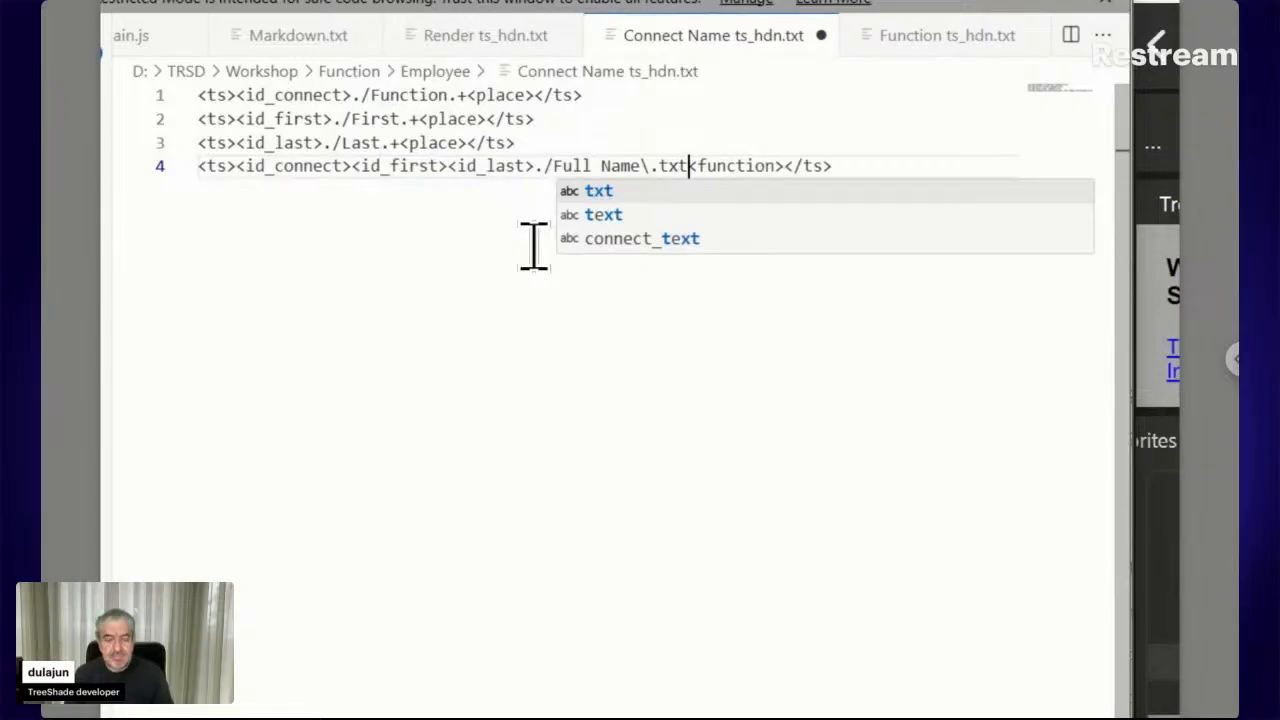
key(Escape)
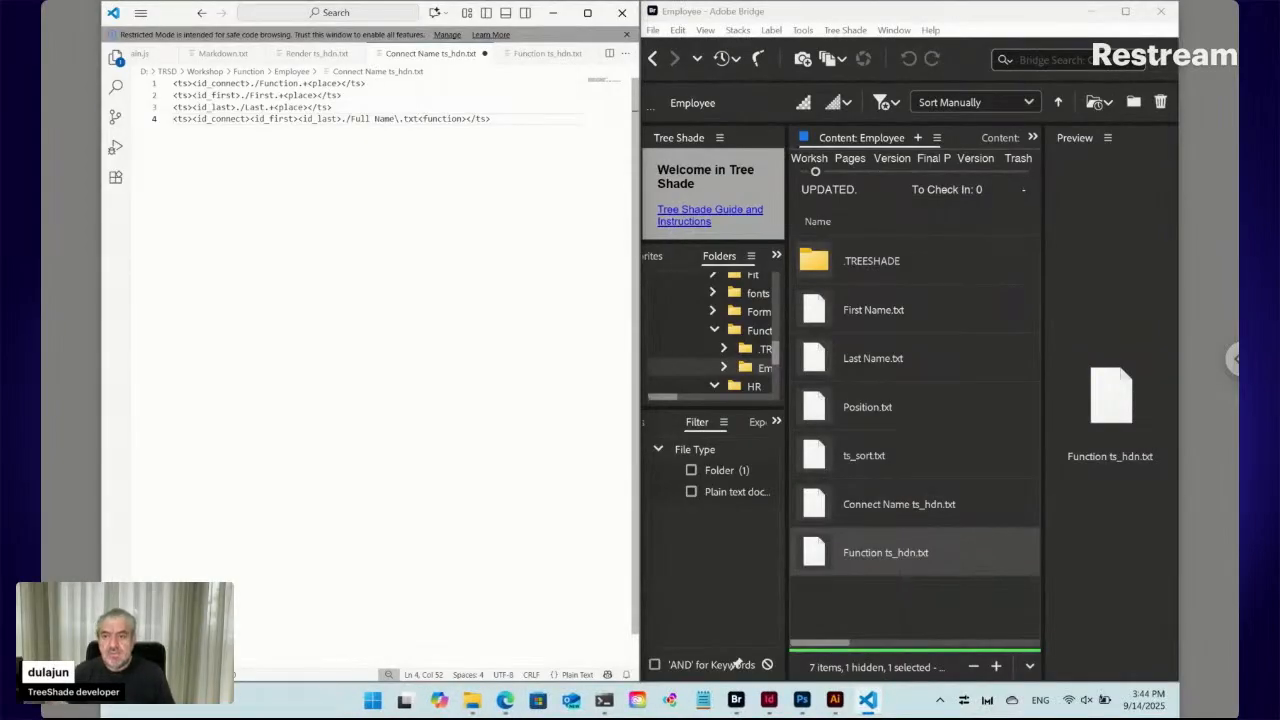
key(ctrl+s)
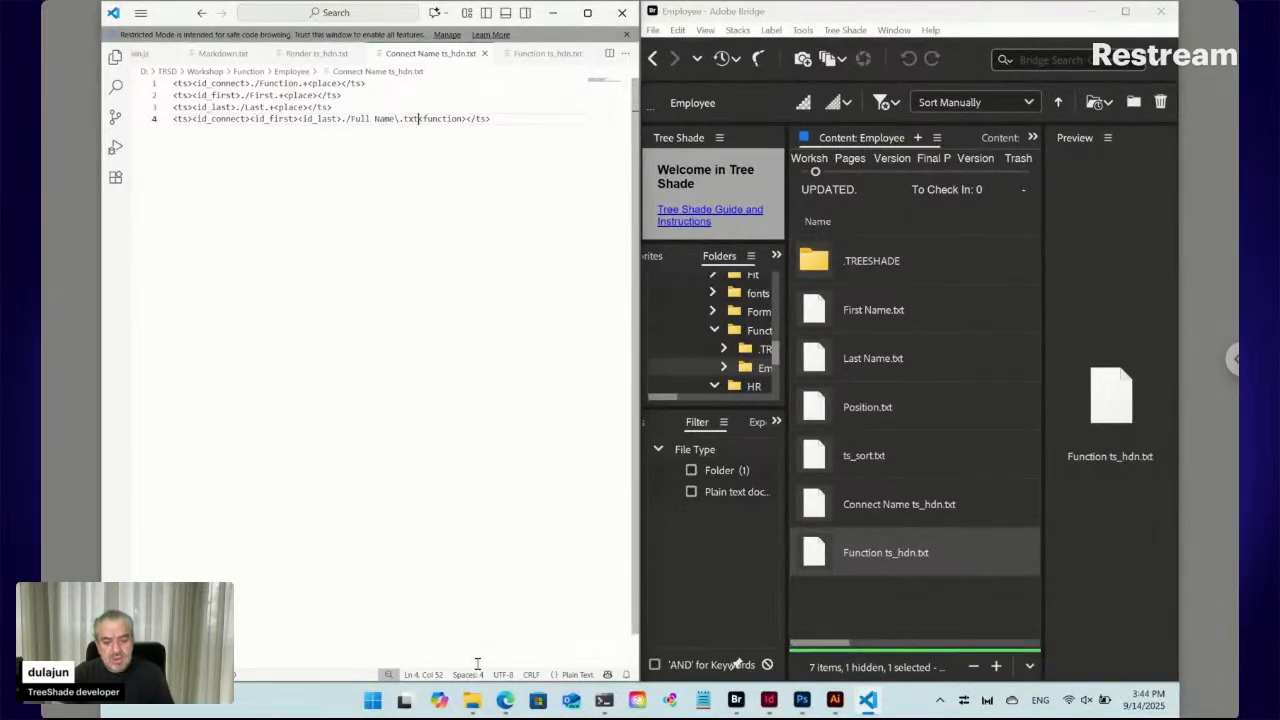
In the reloaded TreeShade form, move the surname from First Name into Last Name and submit the update
click(505, 704)
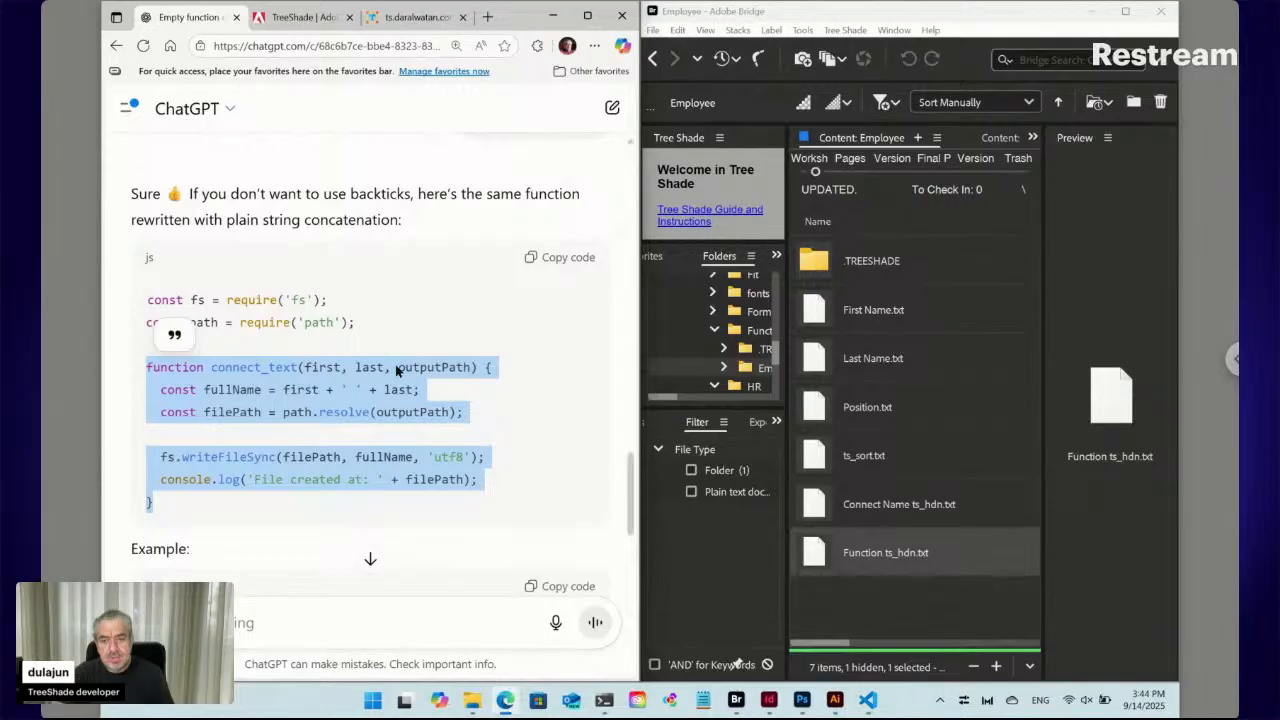
click(398, 20)
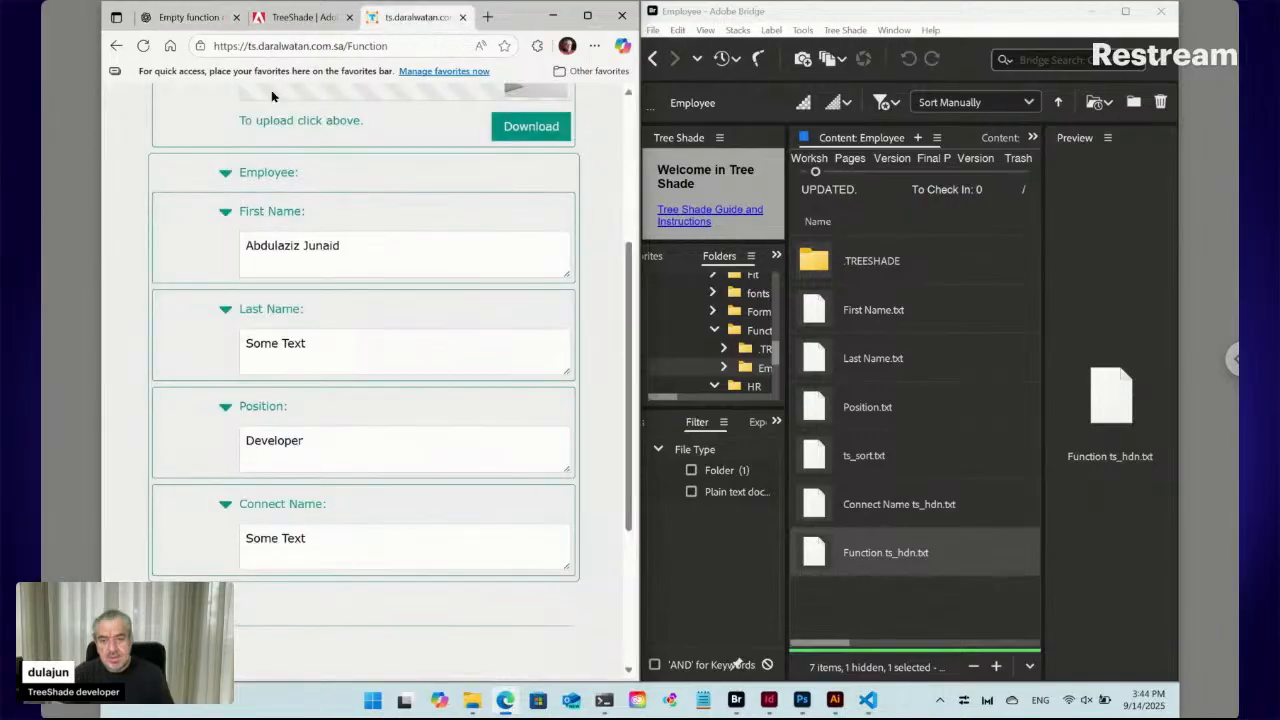
click(143, 46)
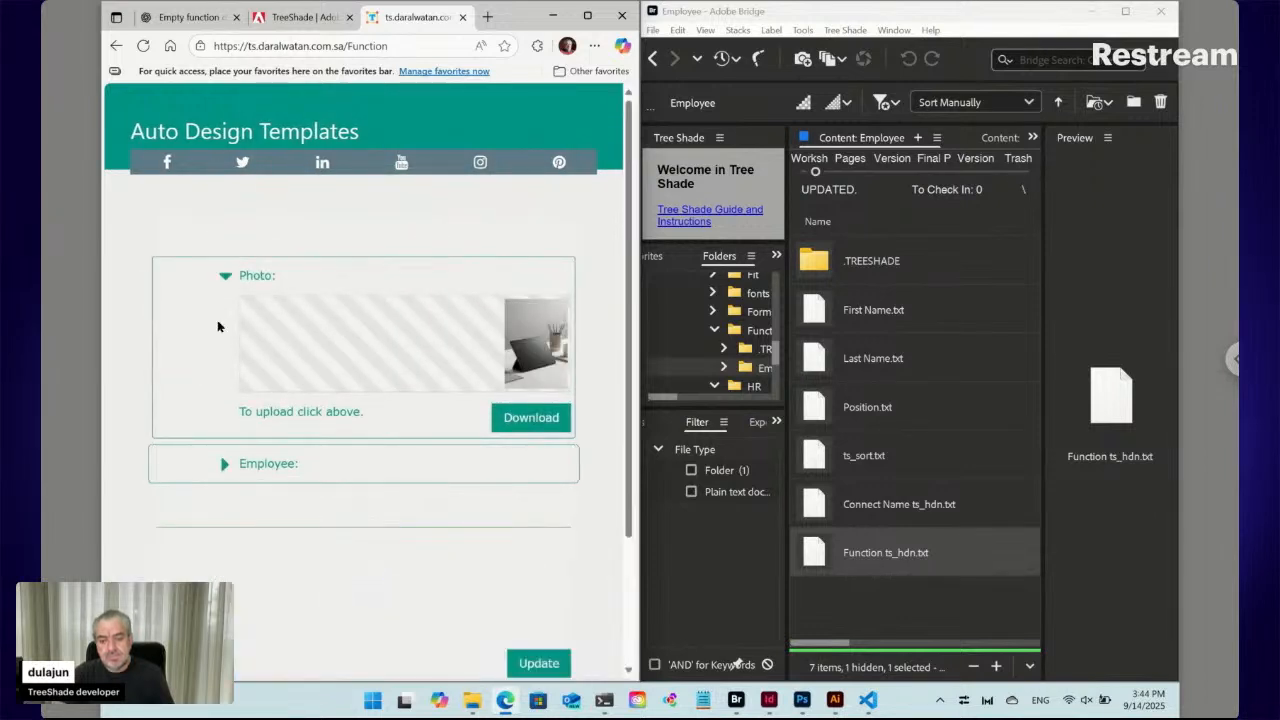
click(225, 465)
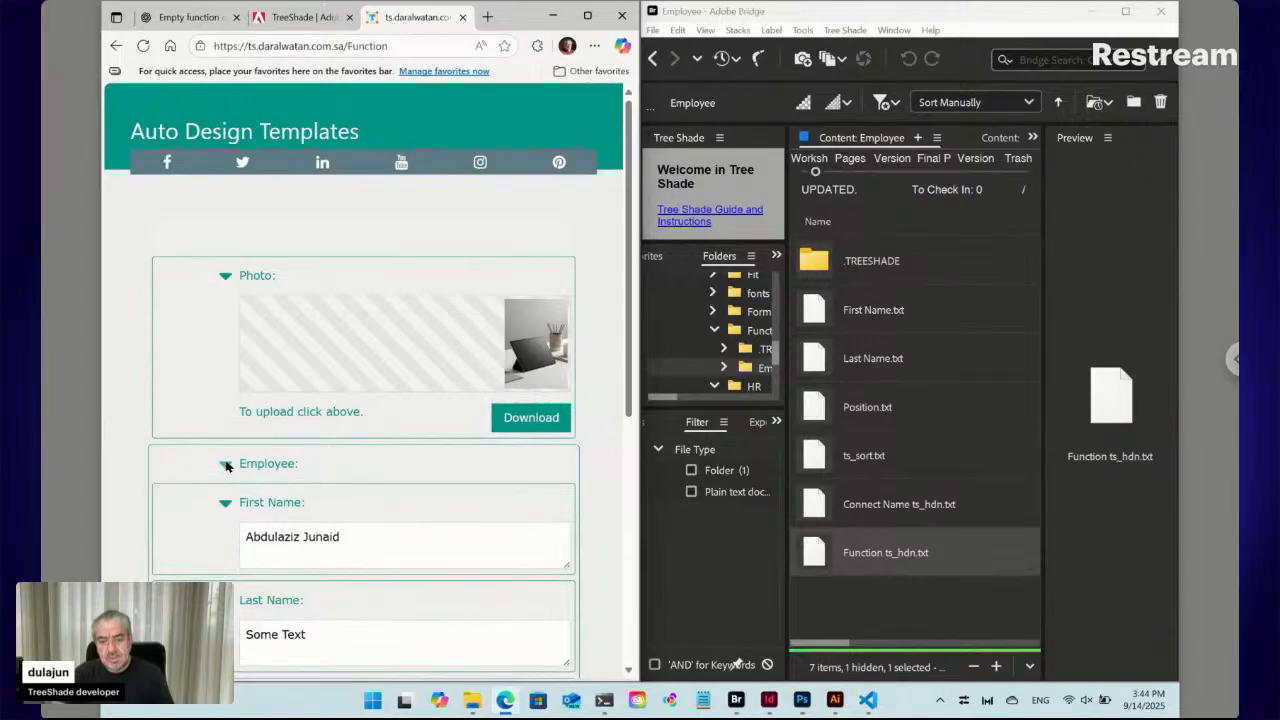
scroll(226, 466, down, 3)
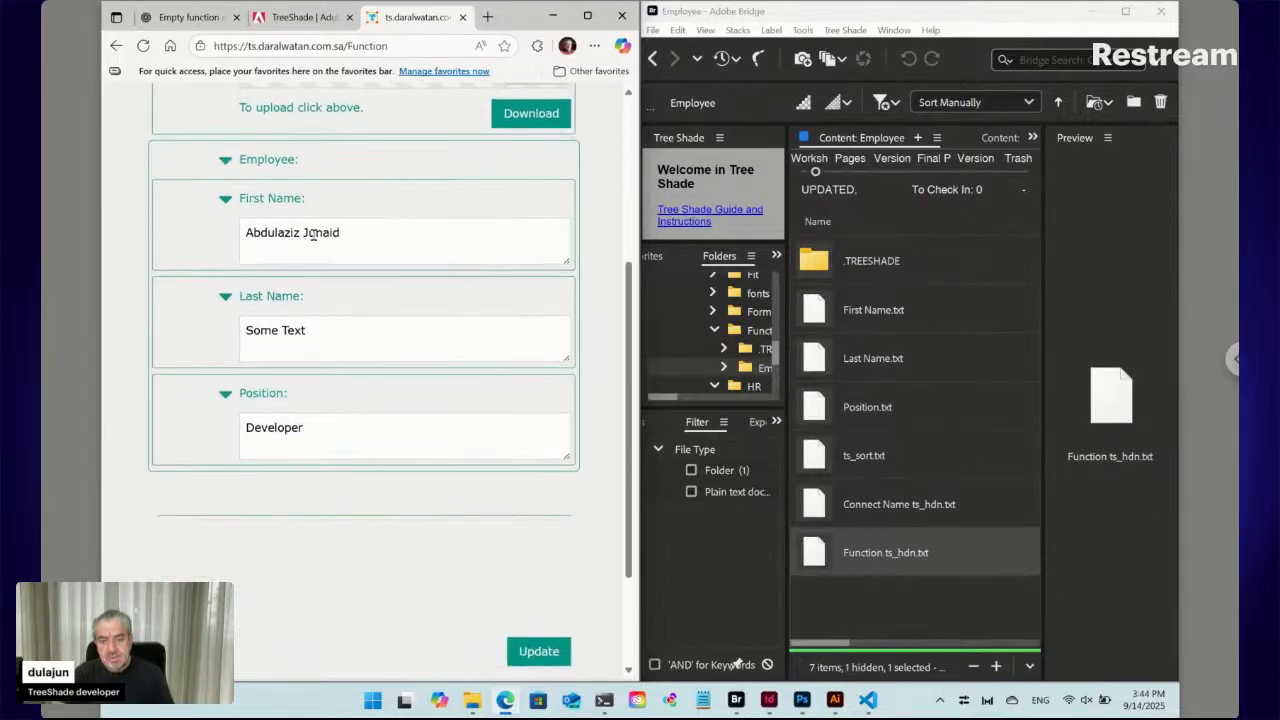
double_click(312, 233)
key(BackSpace)
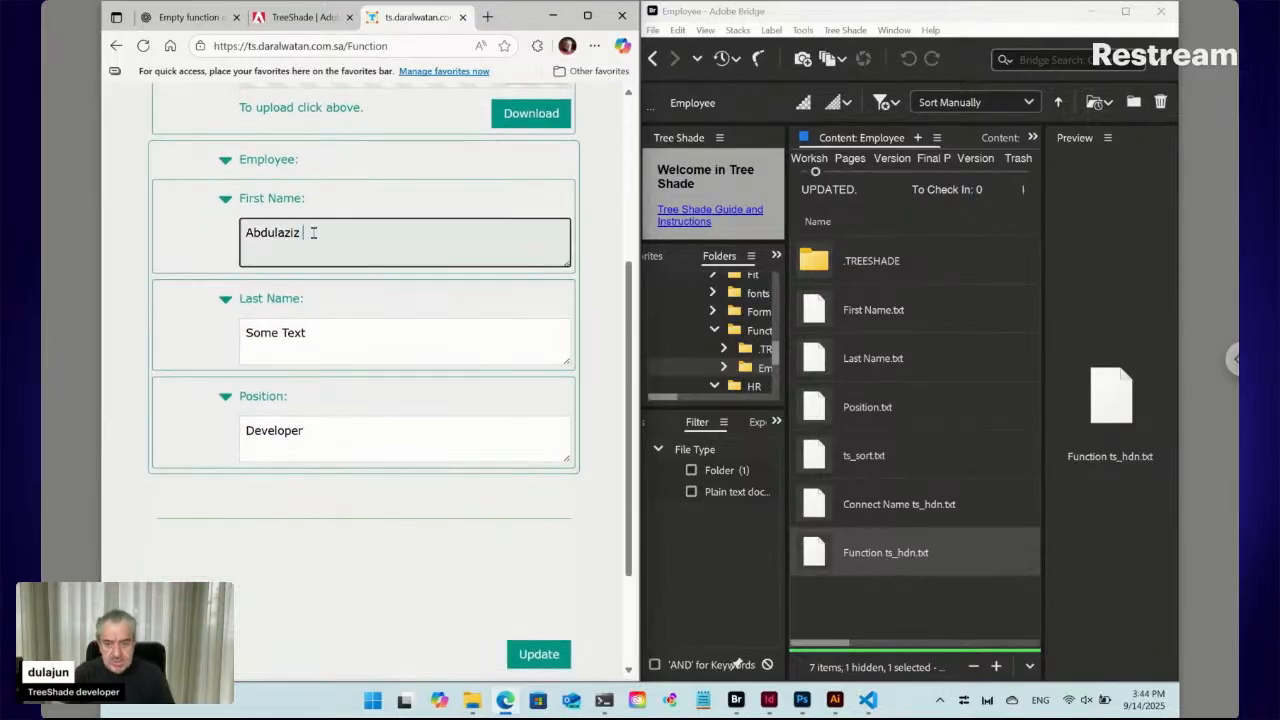
click(271, 330)
key(ctrl+a)
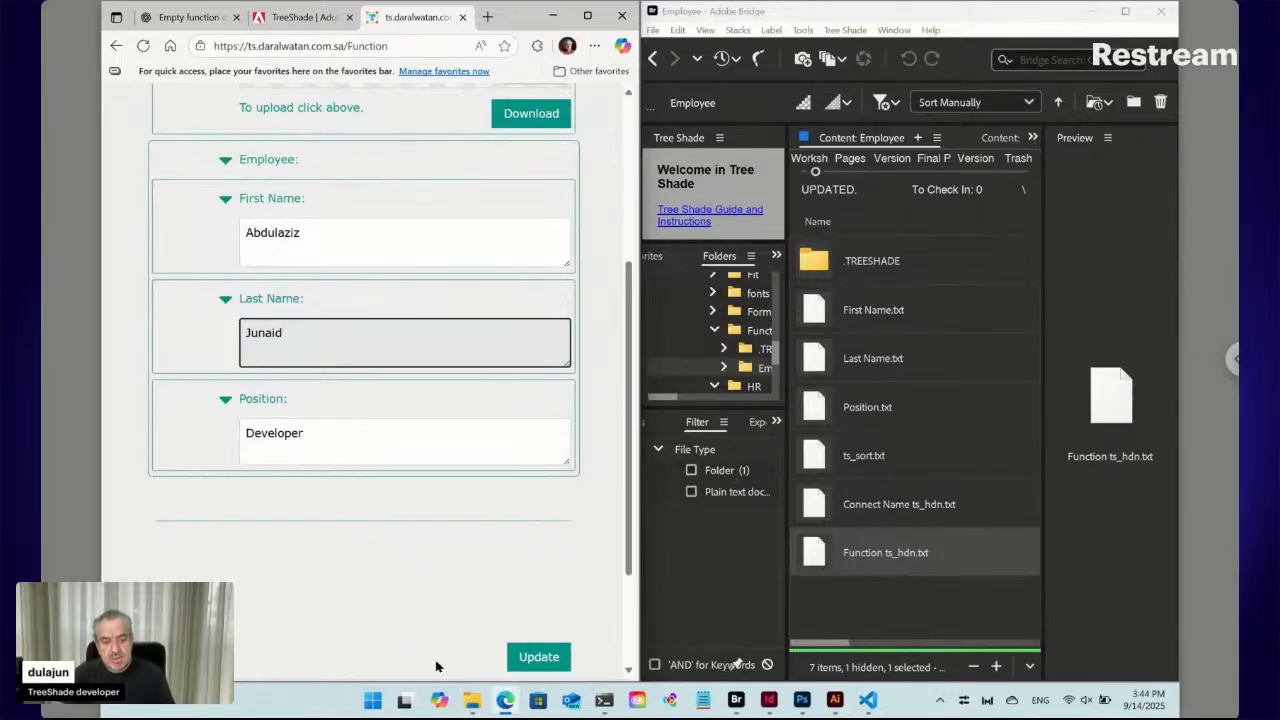
click(538, 656)
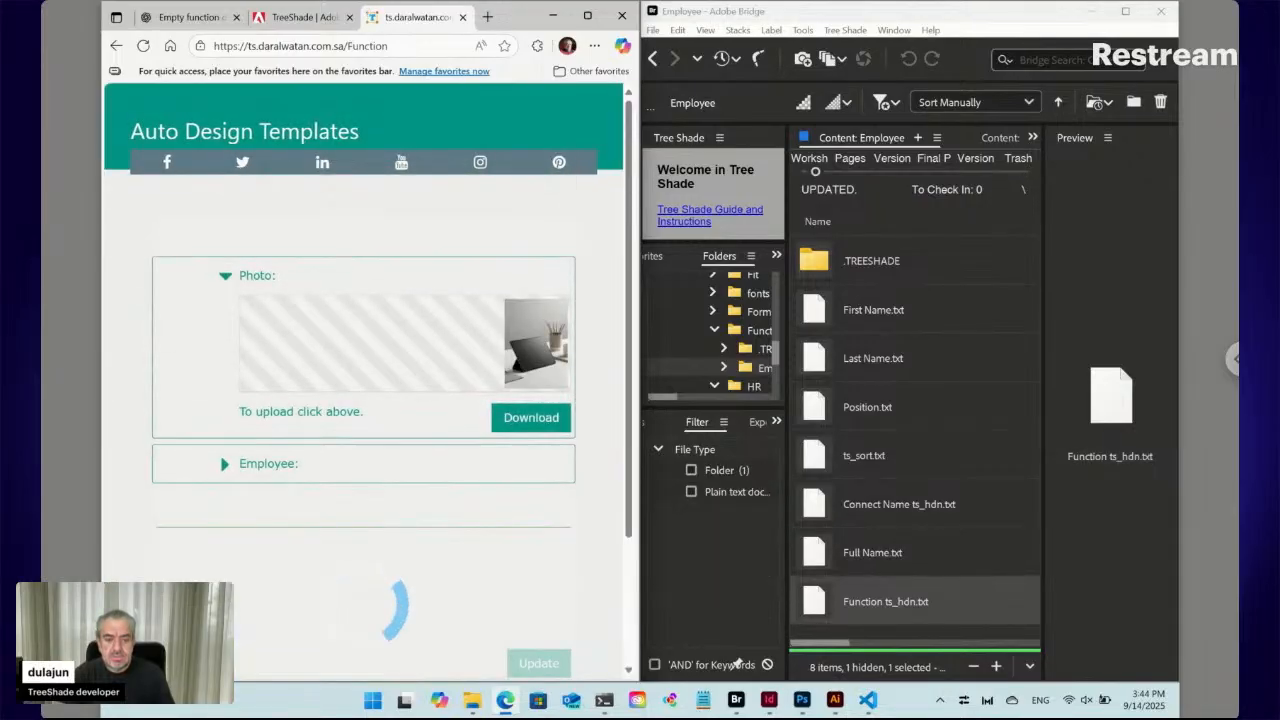
Compare the generated Full Name.txt in Bridge with the form's combined Full Name field
click(919, 556)
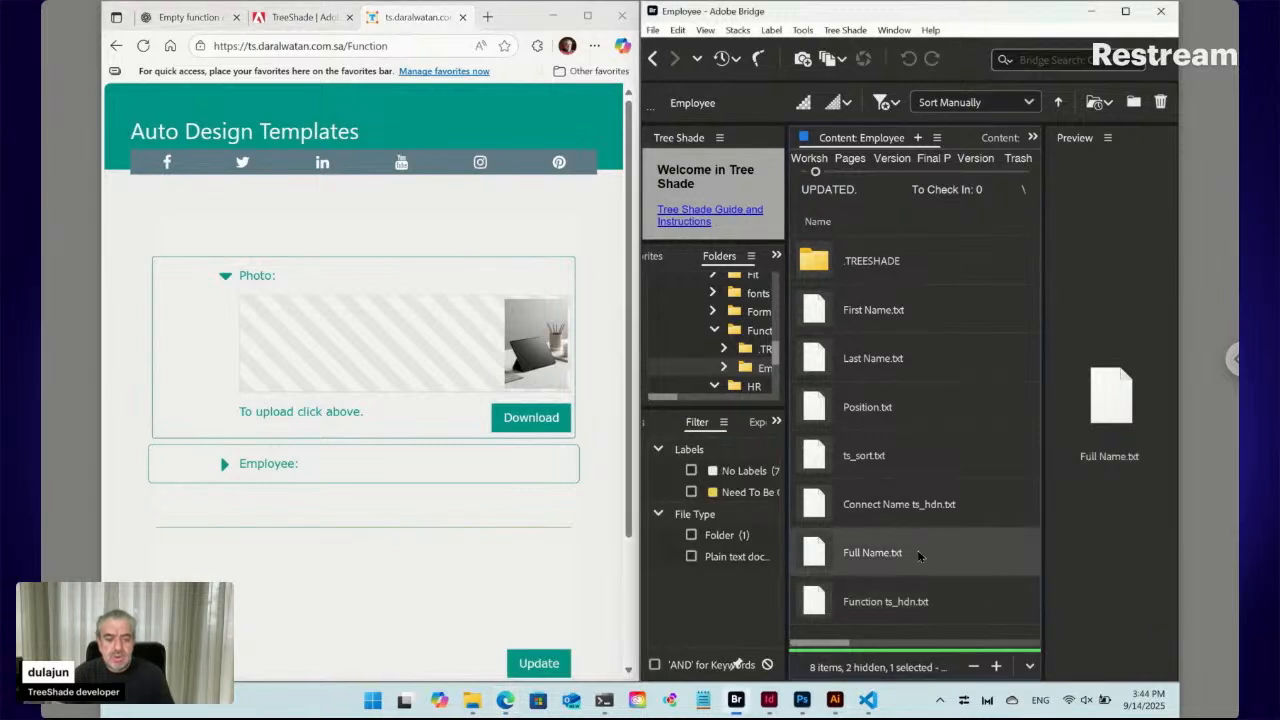
click(224, 466)
scroll(228, 470, down, 3)
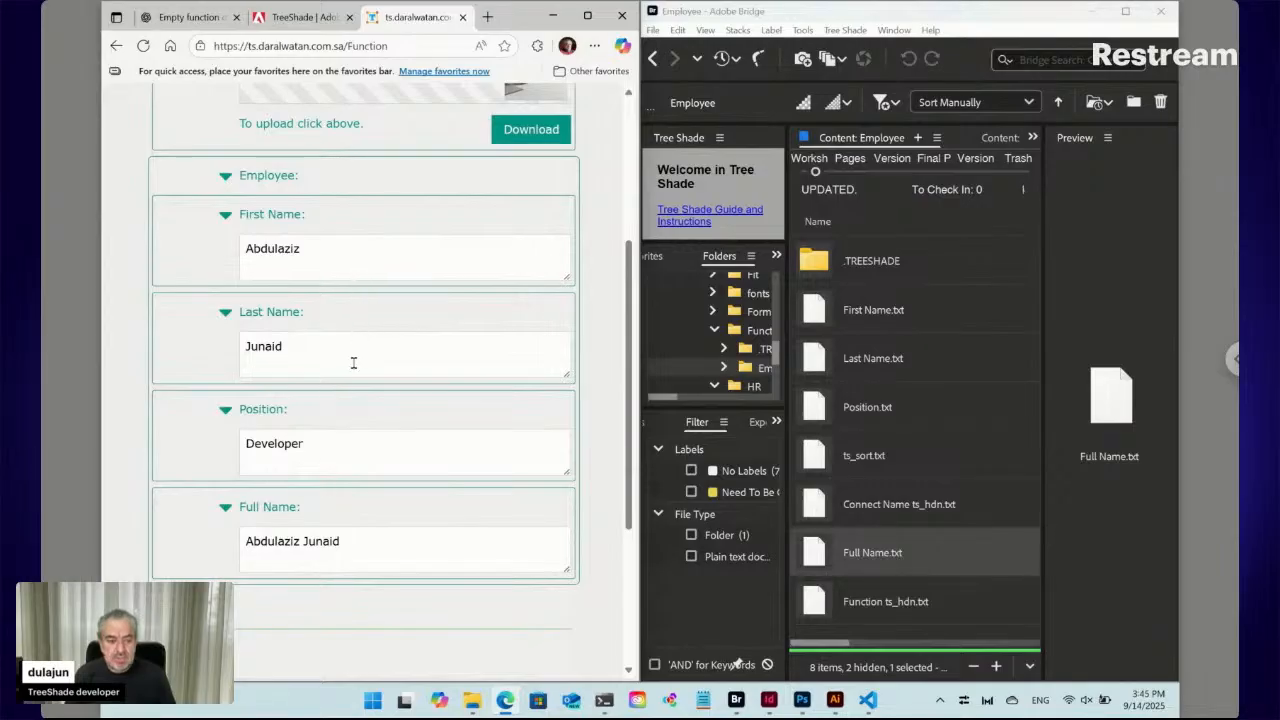
click(869, 701)
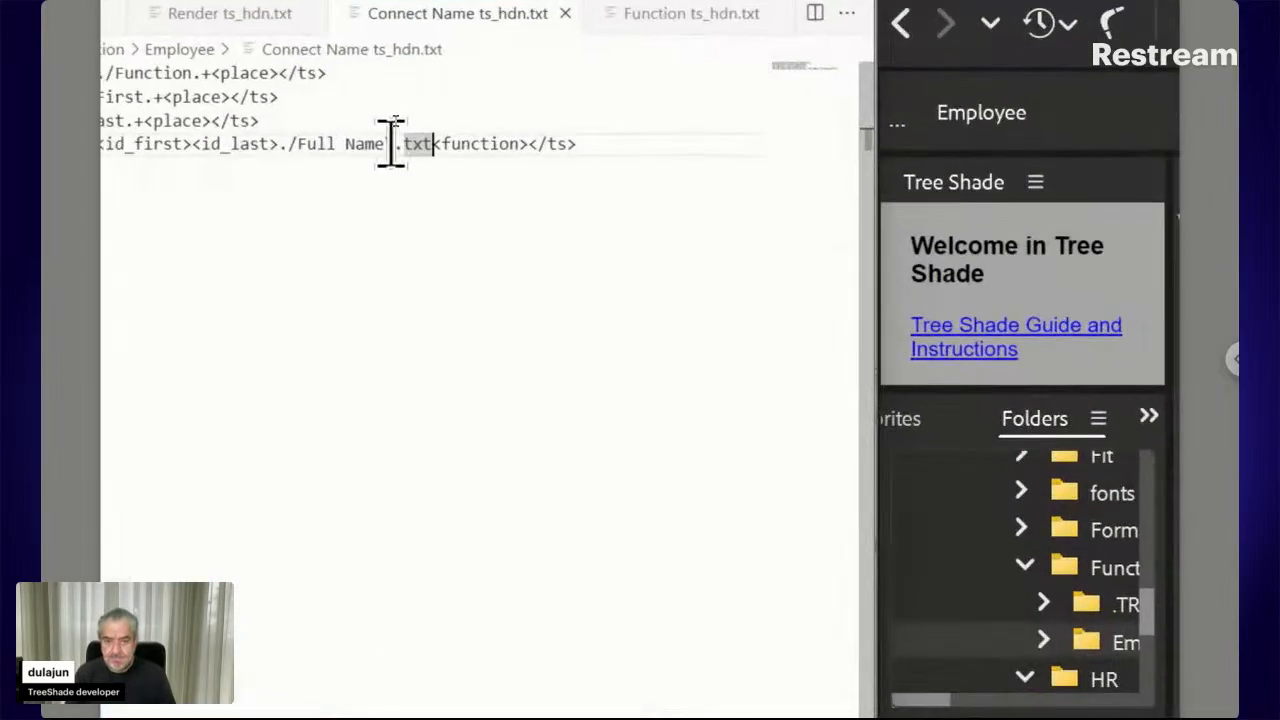
Rename the rule's output on line 4 to ./Full Name ts_hdn\.txt
click(396, 139)
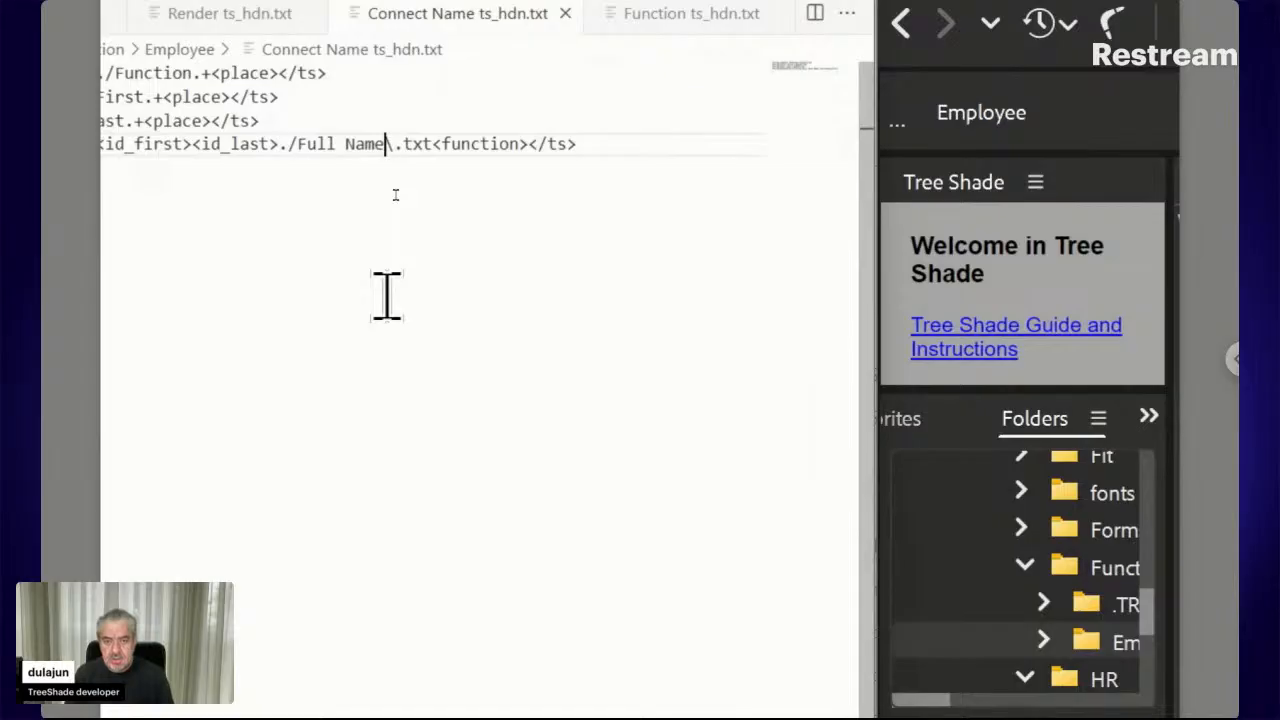
text(ts_)
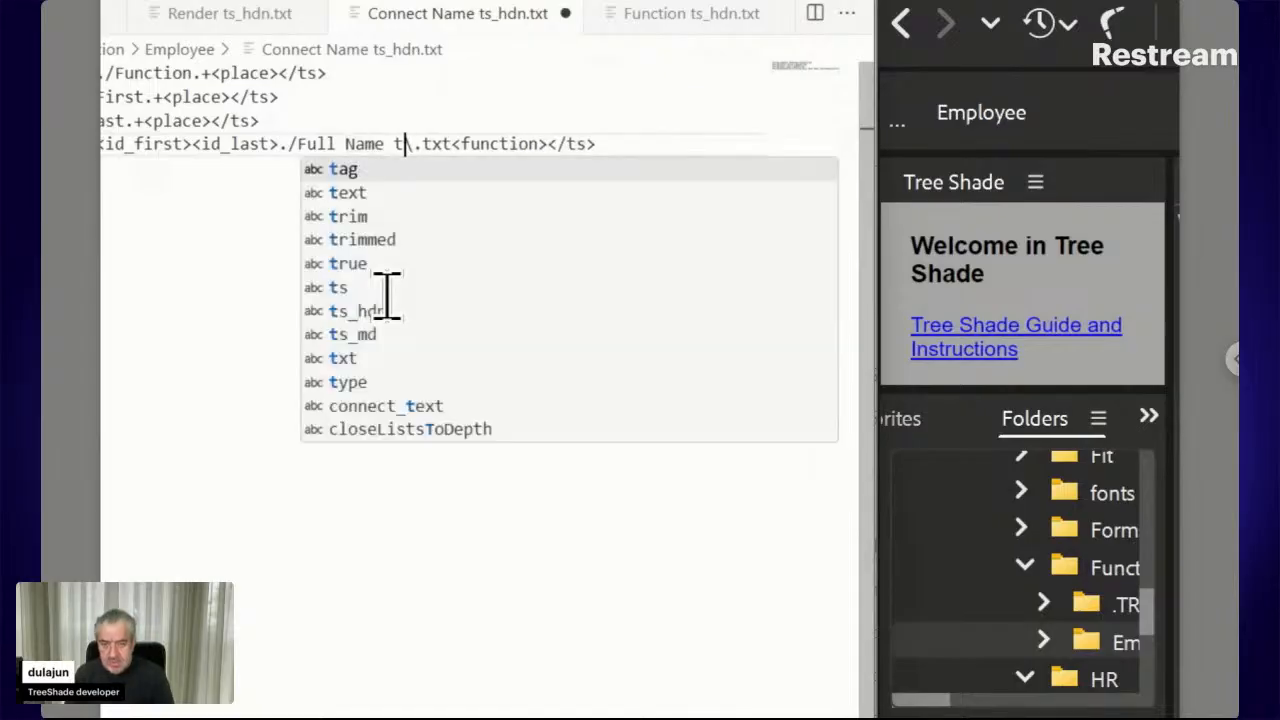
text(hdn)
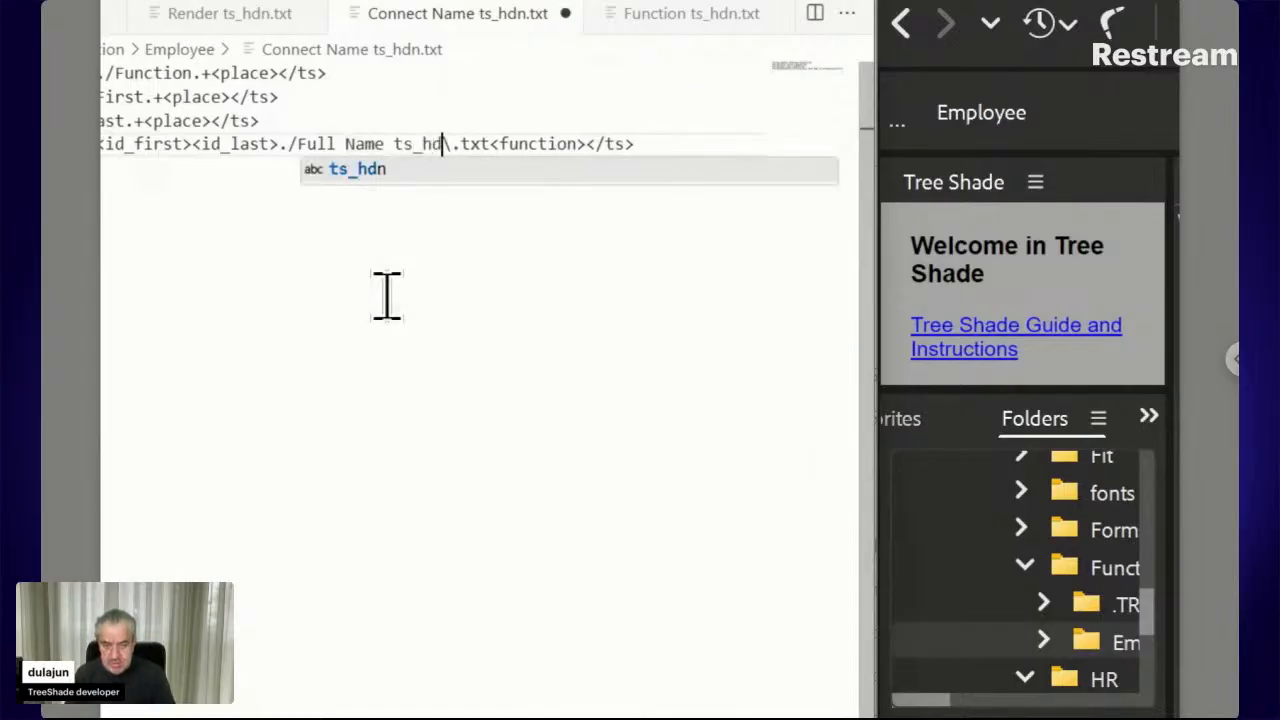
key(Escape)
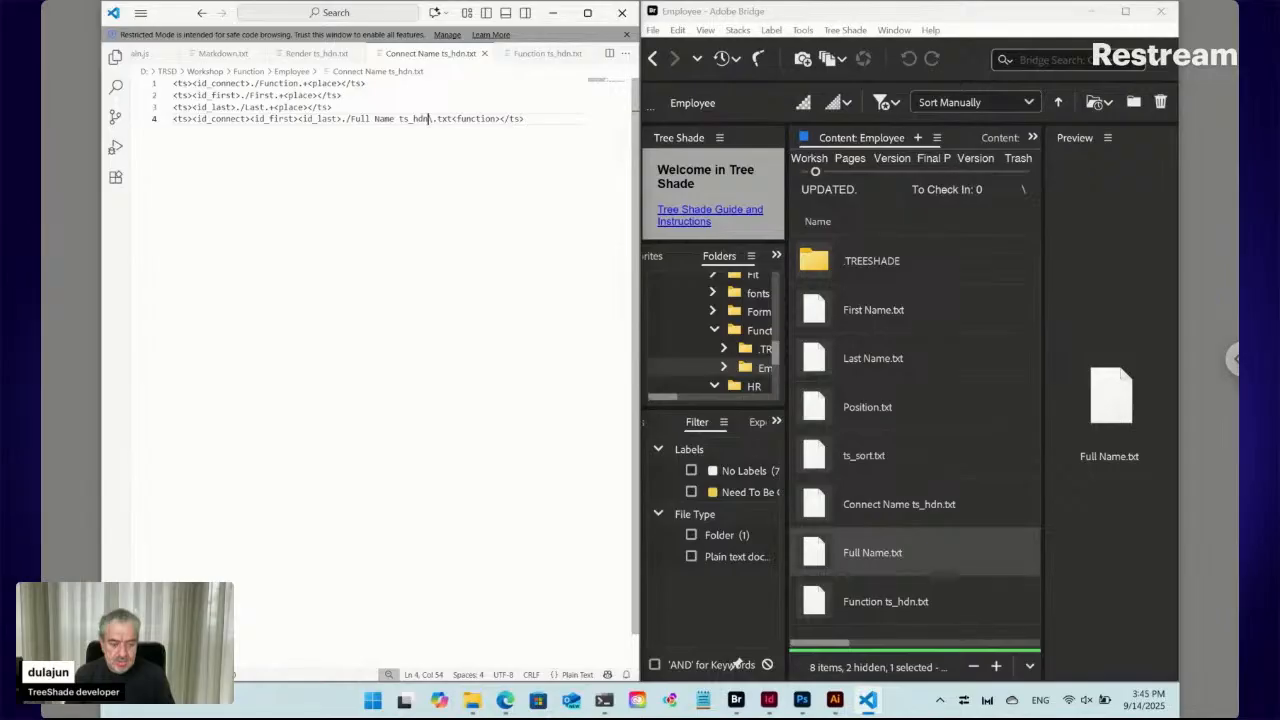
click(827, 553)
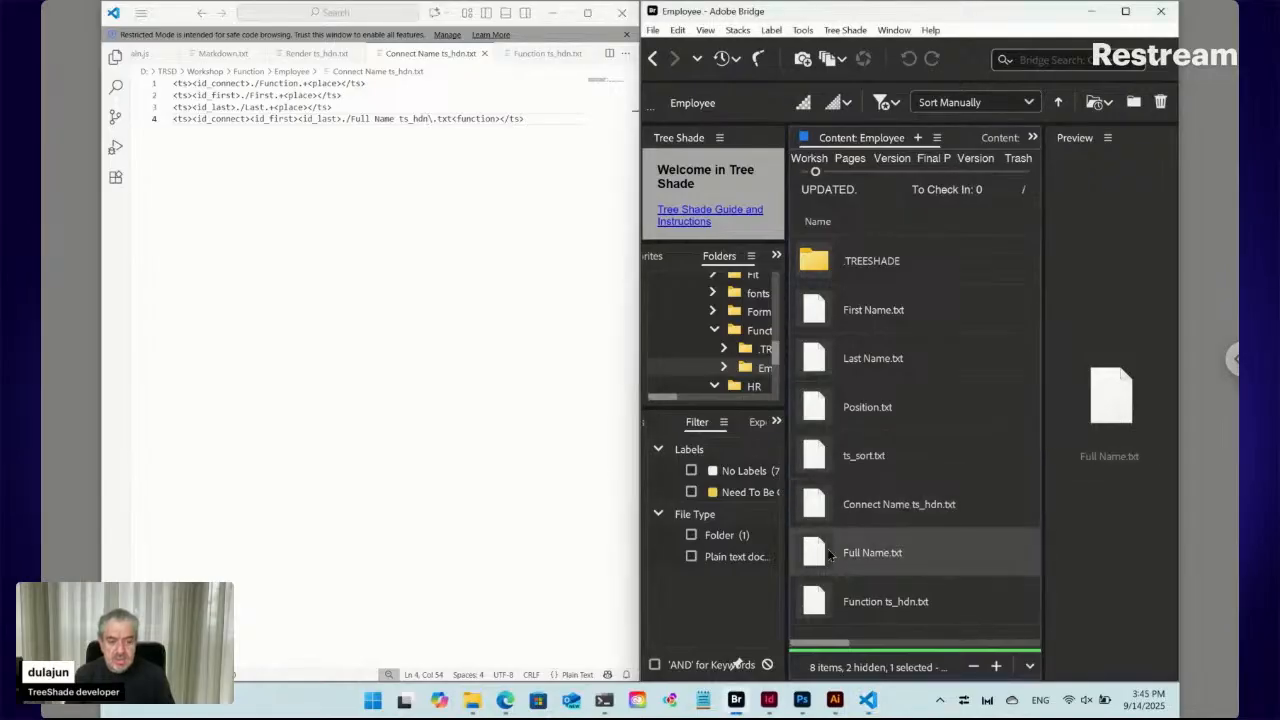
Move Full Name.txt to the trash via the Tree Shade menu, choosing No to the cancel prompt
click(846, 31)
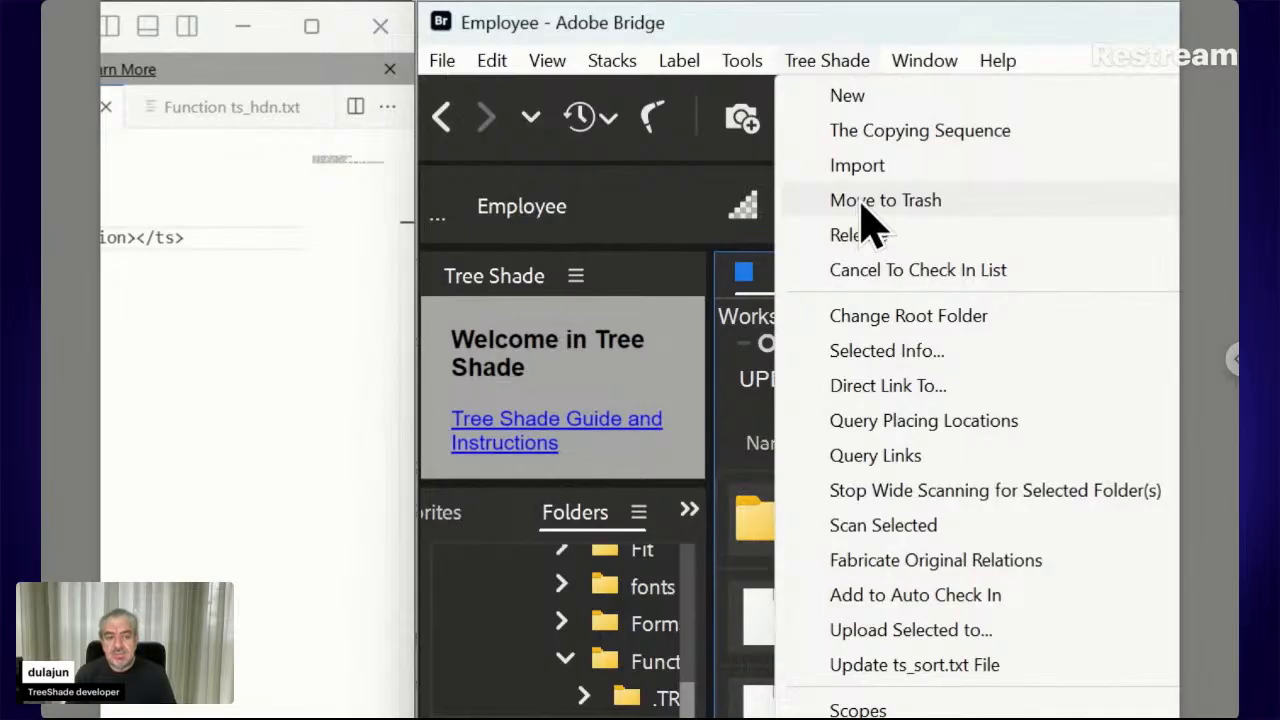
click(862, 207)
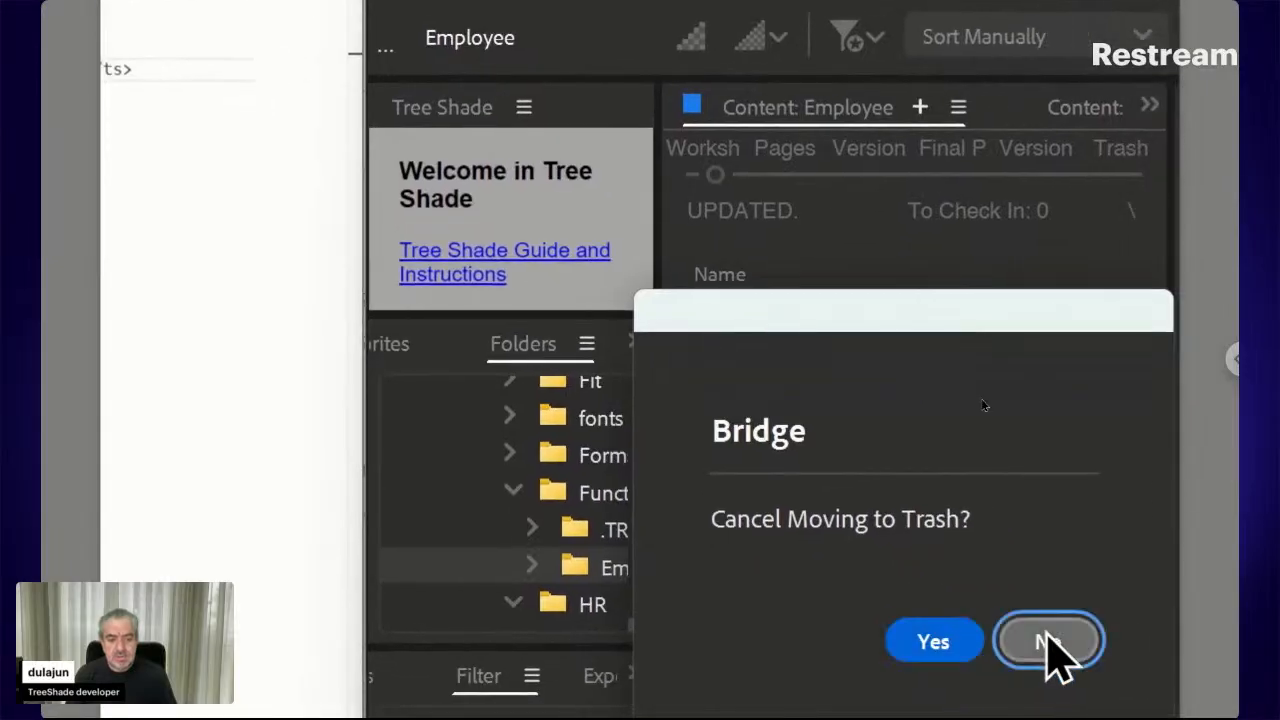
click(1048, 642)
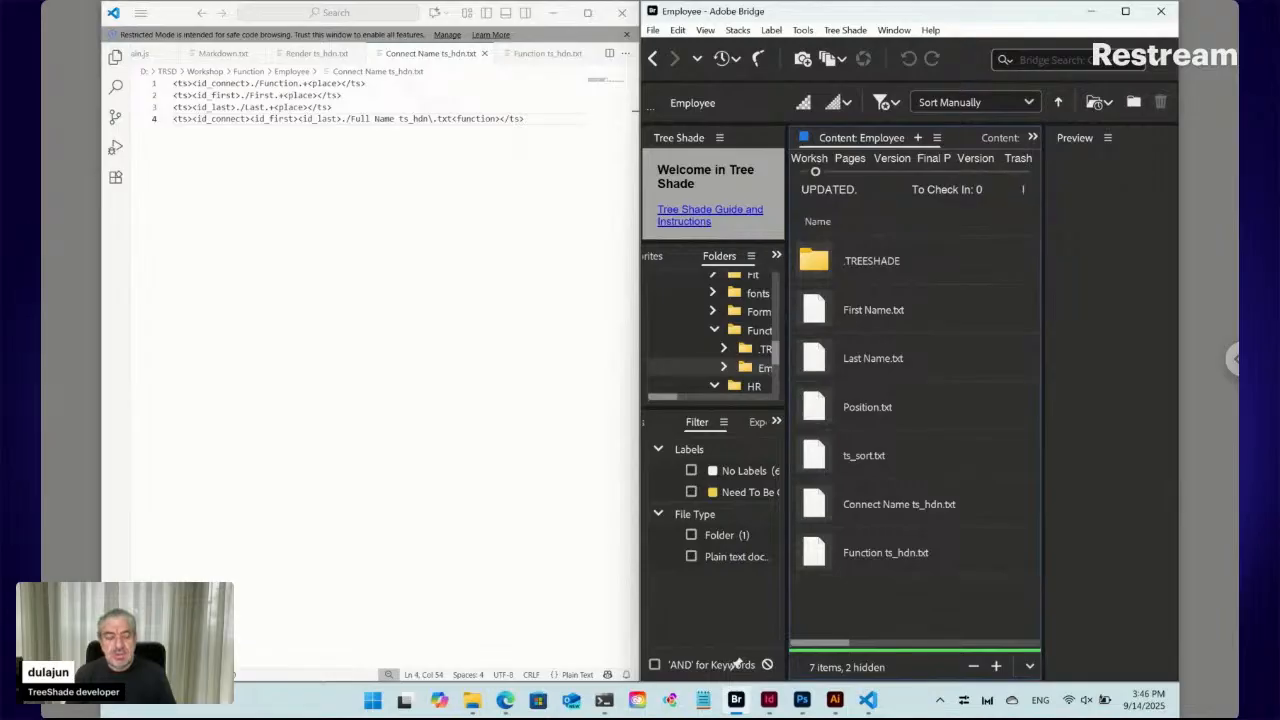
click(846, 30)
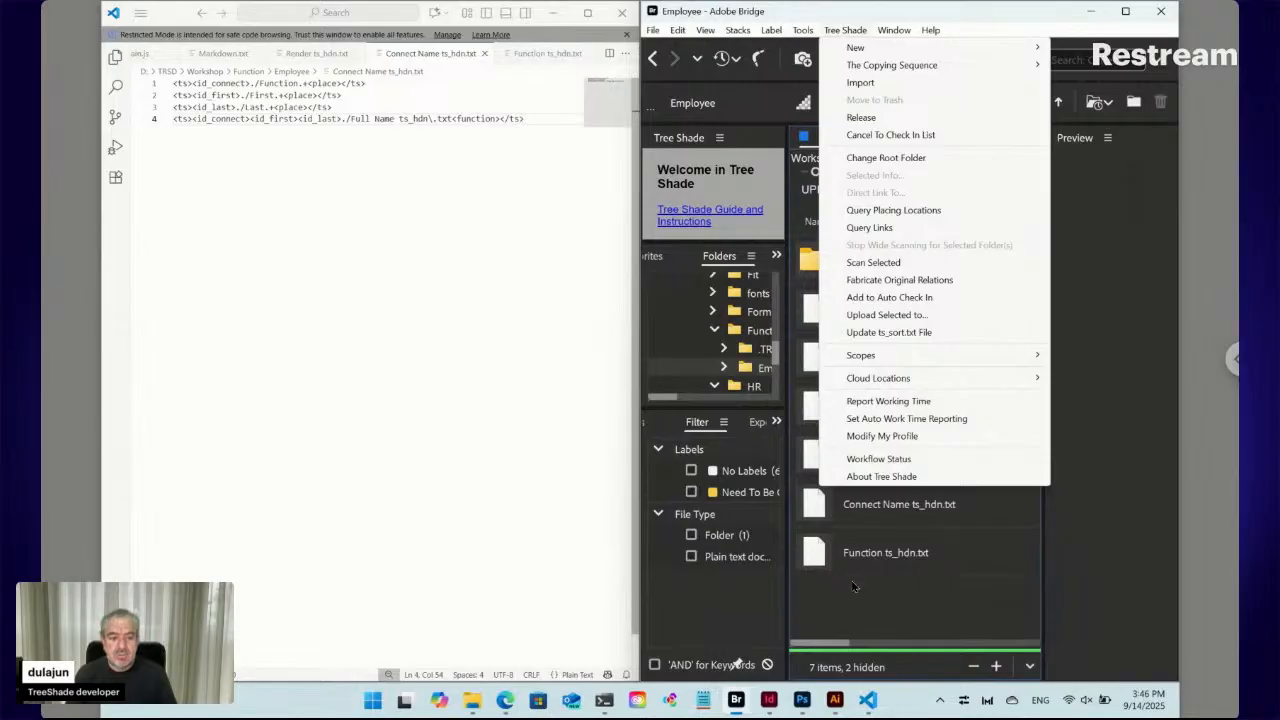
click(690, 588)
Reload the TreeShade web form in Edge and expand its Employee section
click(505, 700)
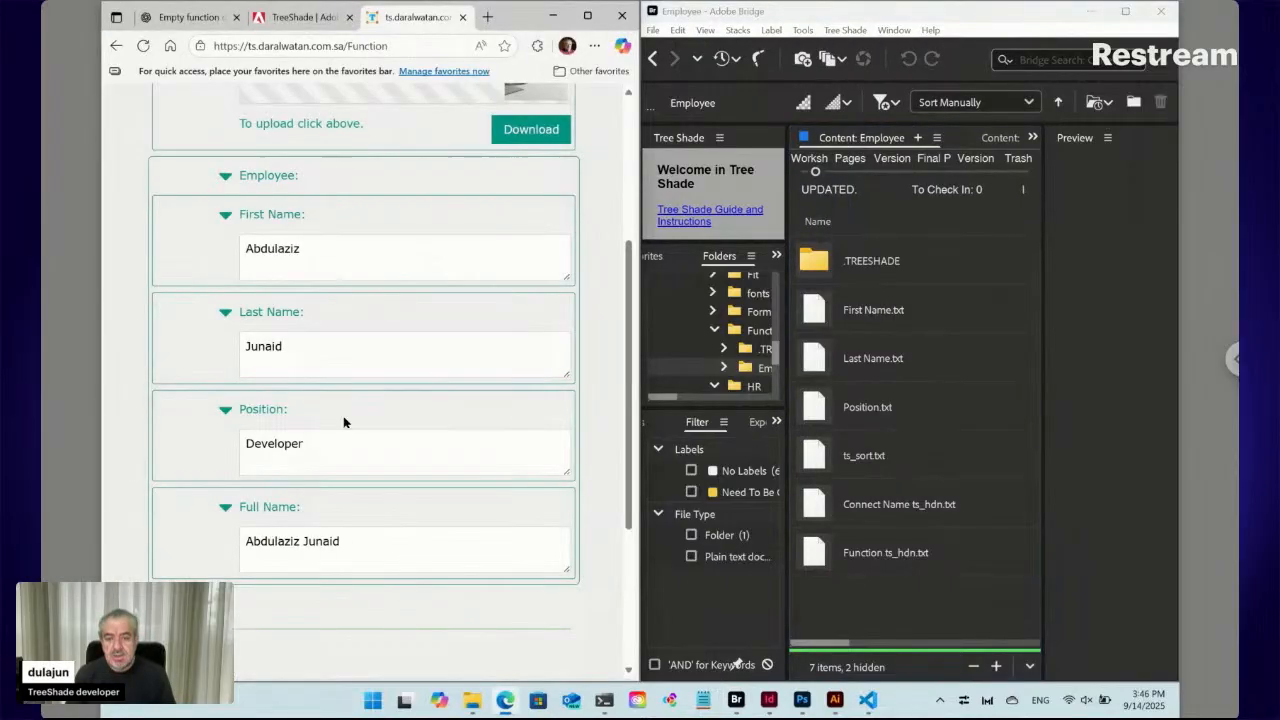
click(143, 46)
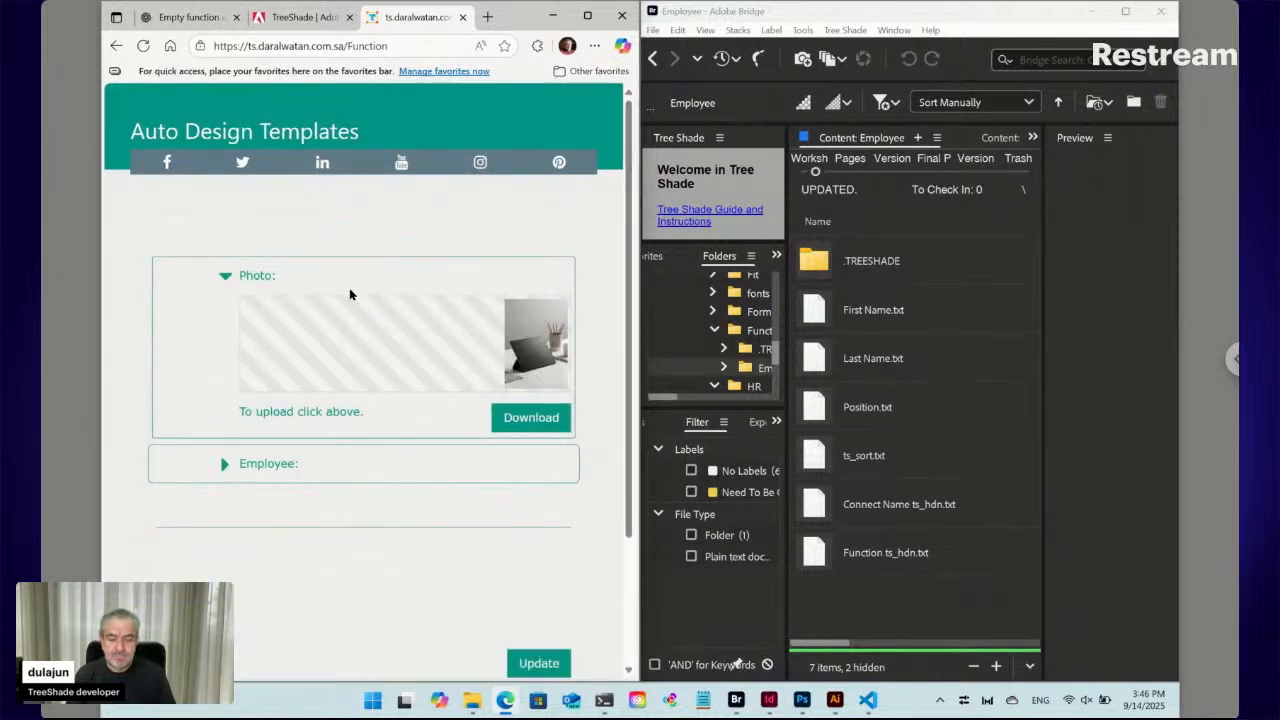
click(225, 465)
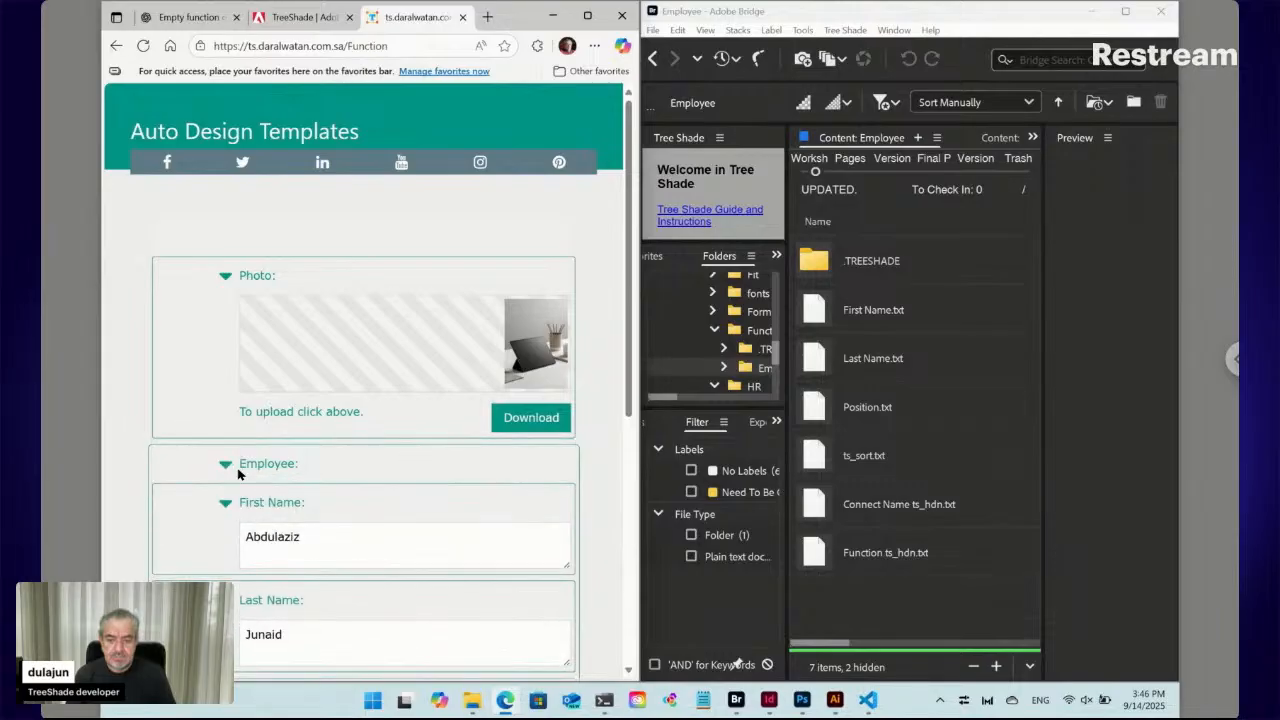
scroll(295, 480, down, 2)
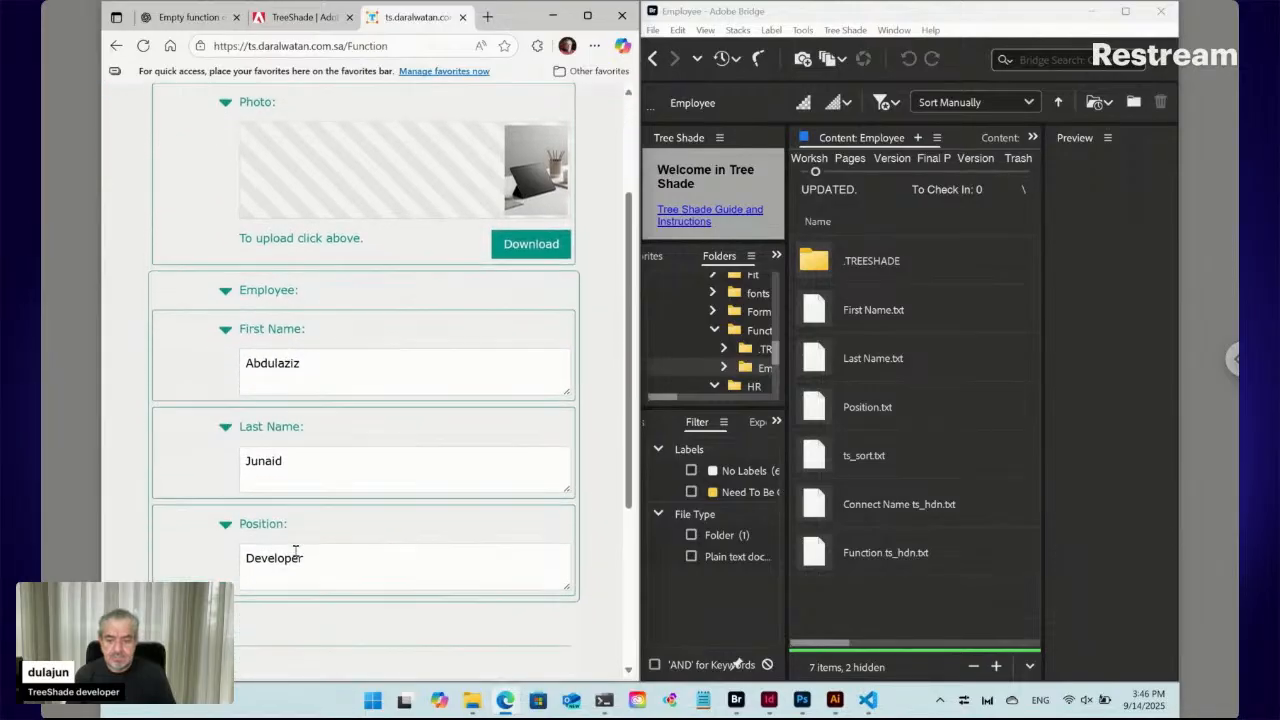
Enter a new first and last name, submit, then select the generated Full Name ts_hdn.txt in Bridge
click(276, 360)
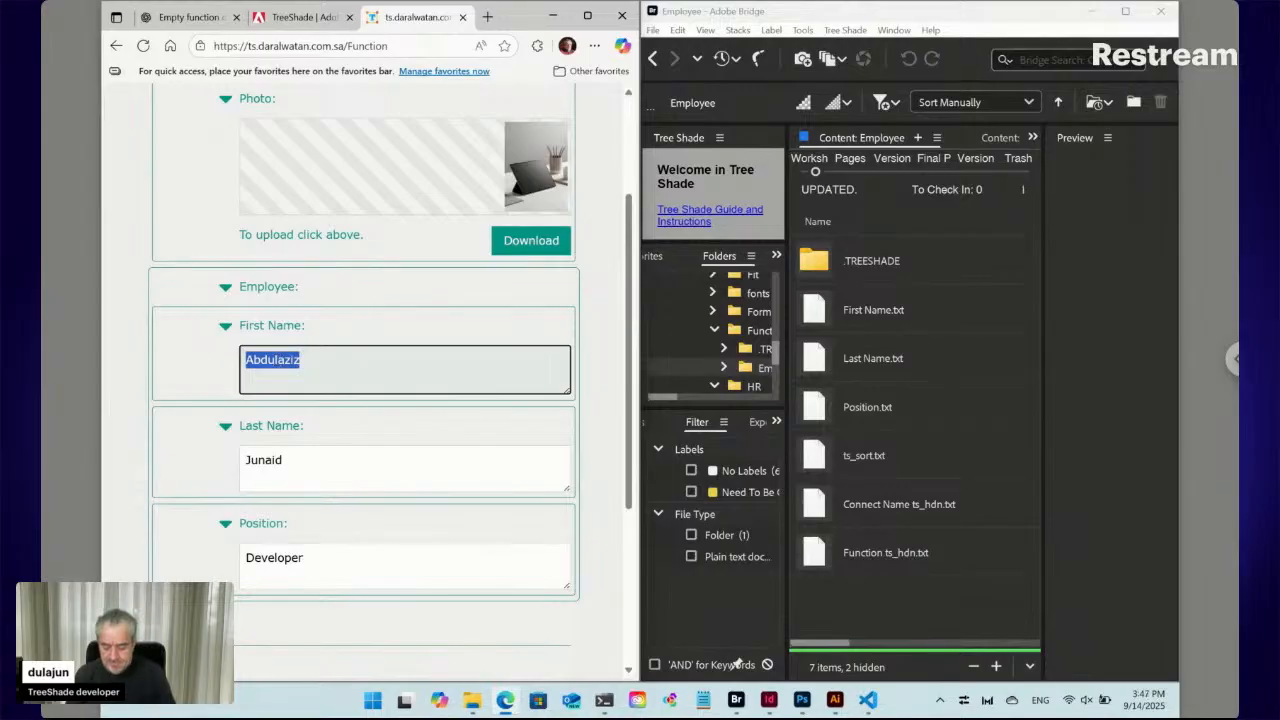
text(Hamid)
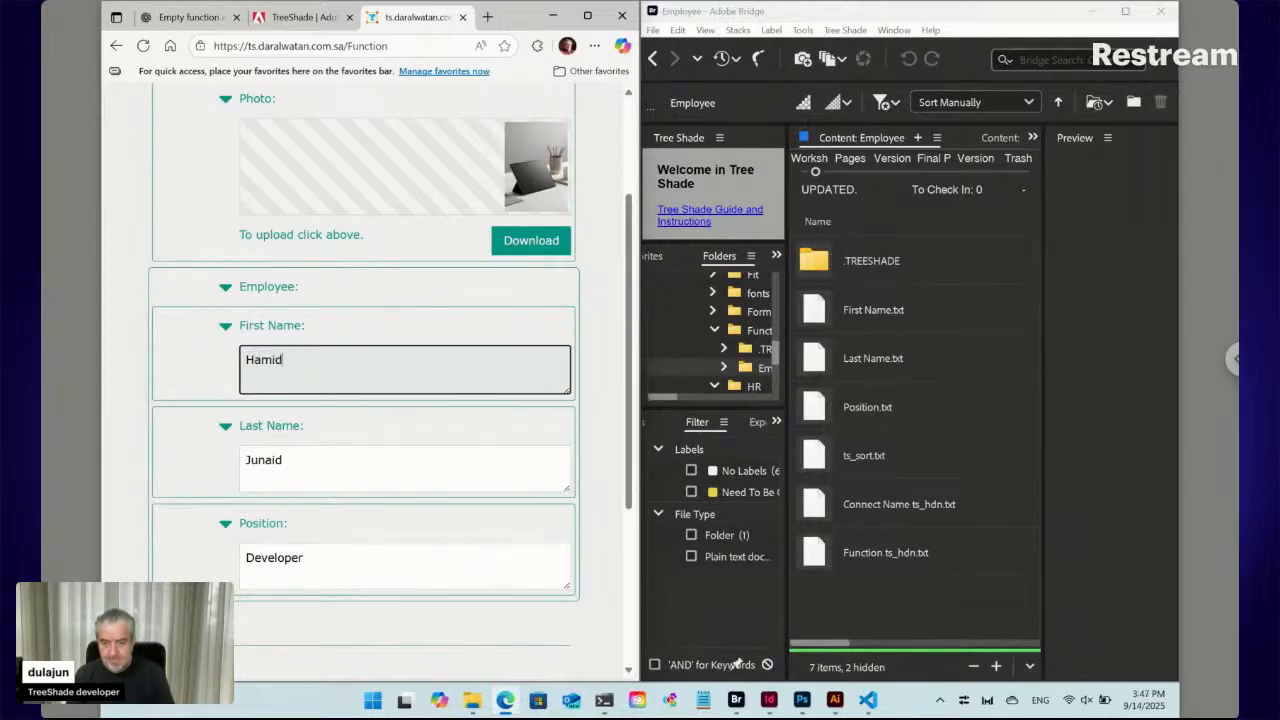
double_click(269, 464)
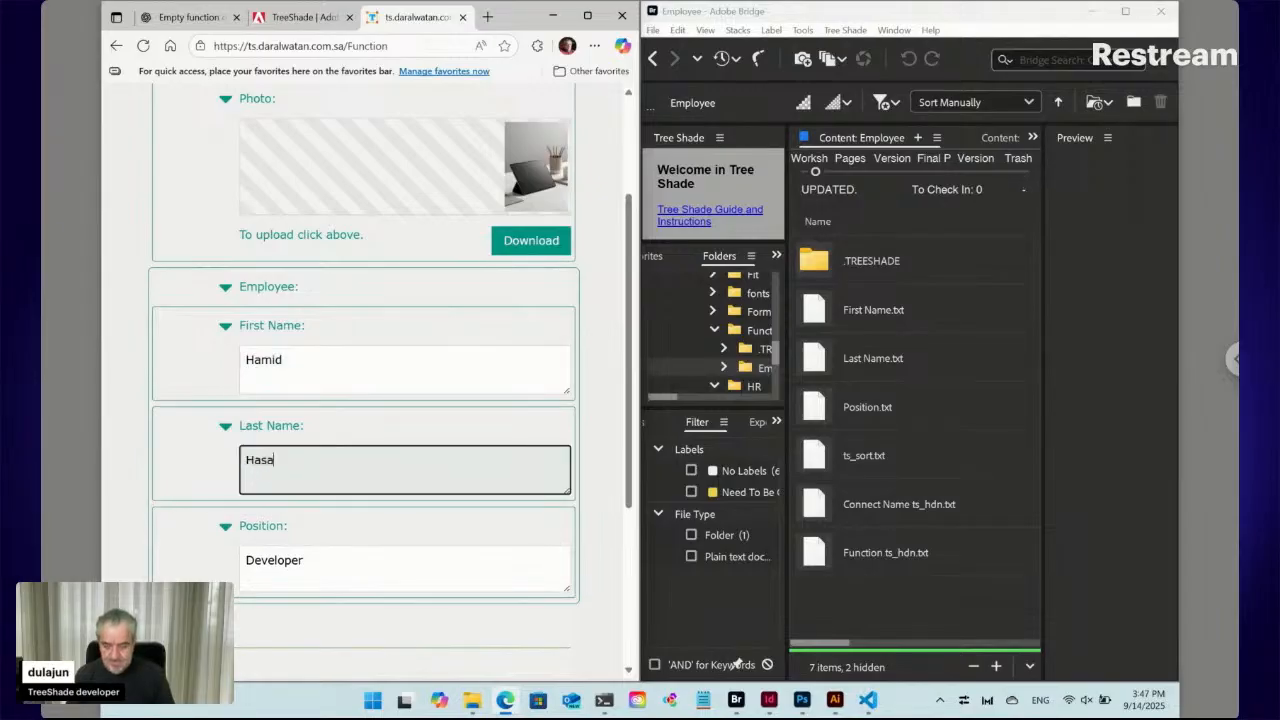
click(600, 578)
scroll(600, 580, down, 3)
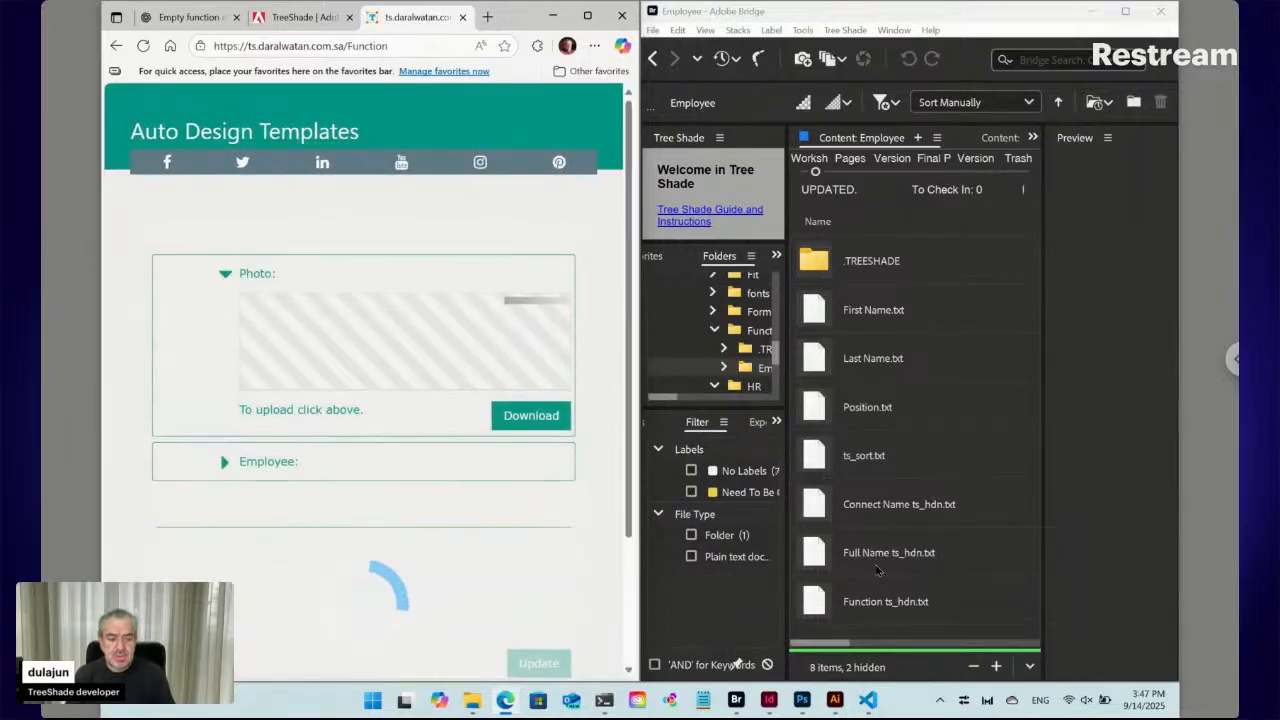
click(868, 567)
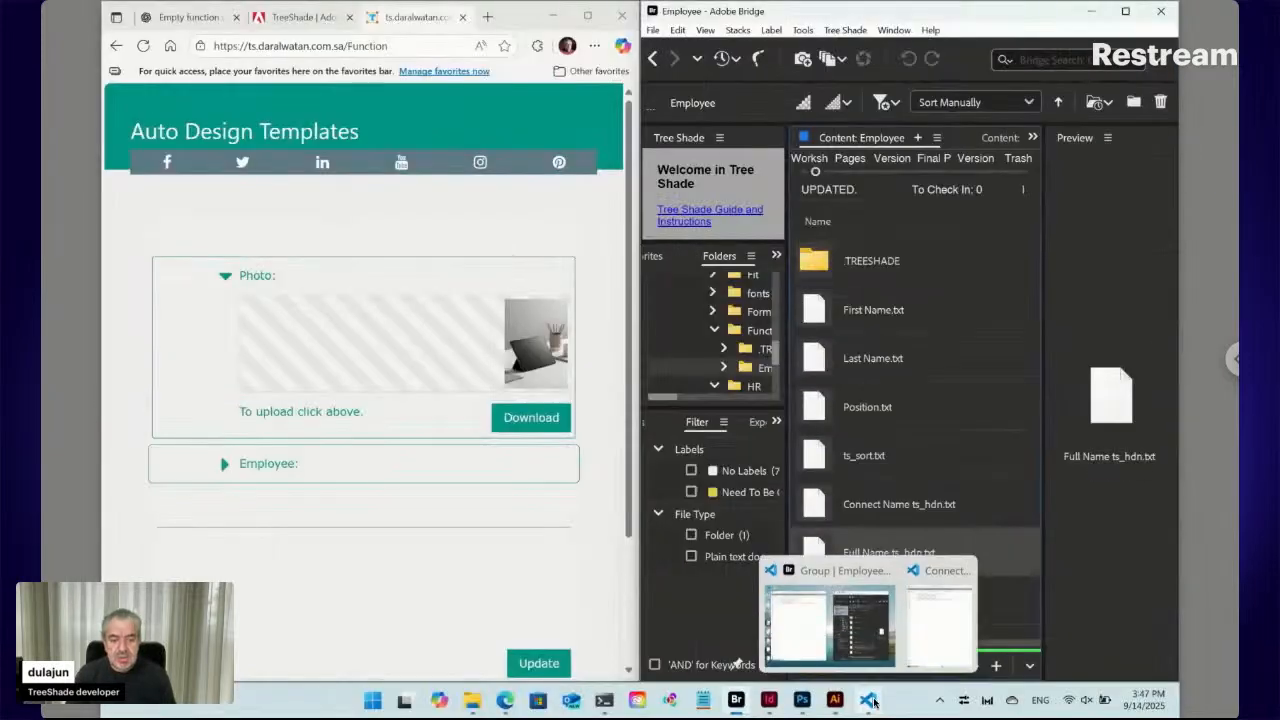
click(870, 701)
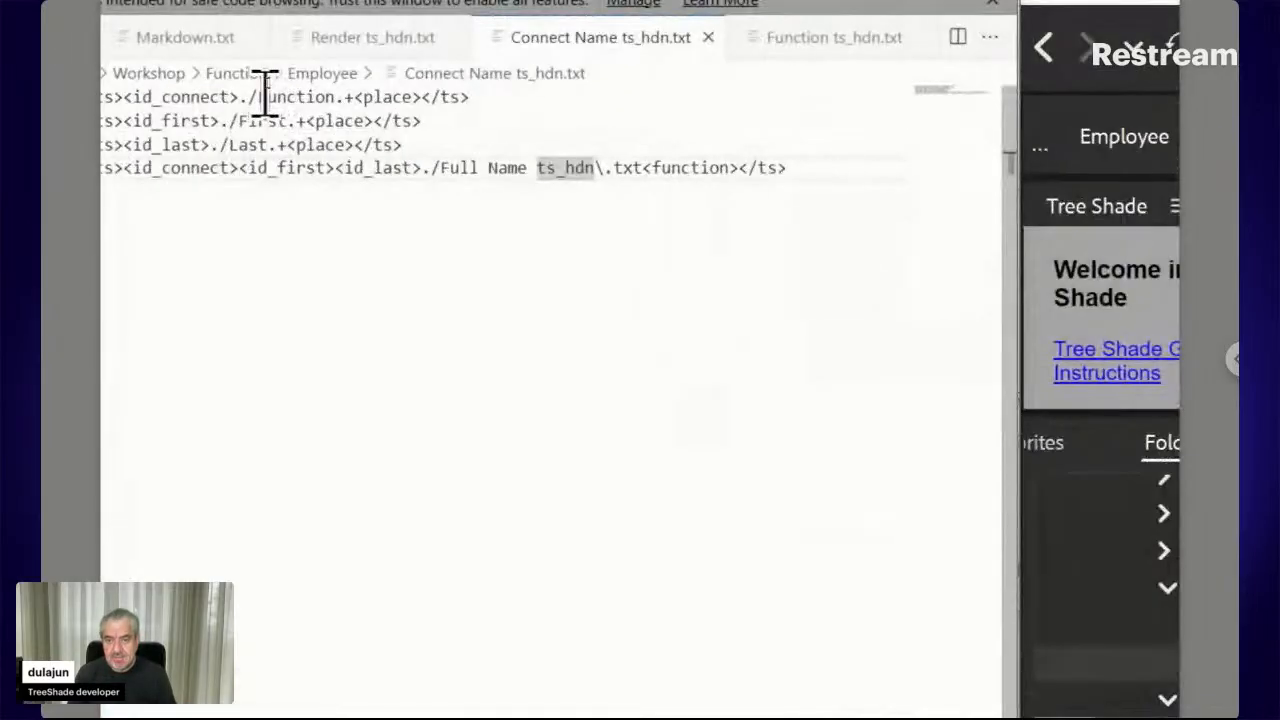
drag(474, 100, 56, 94)
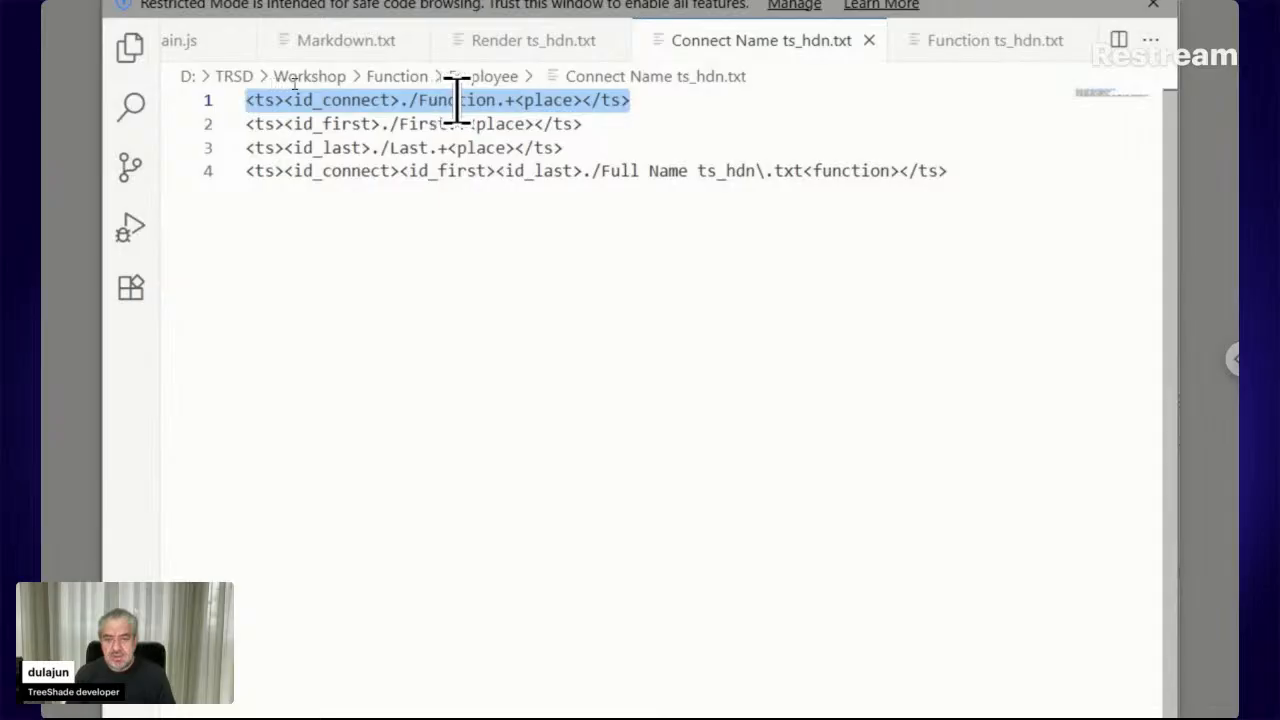
click(515, 100)
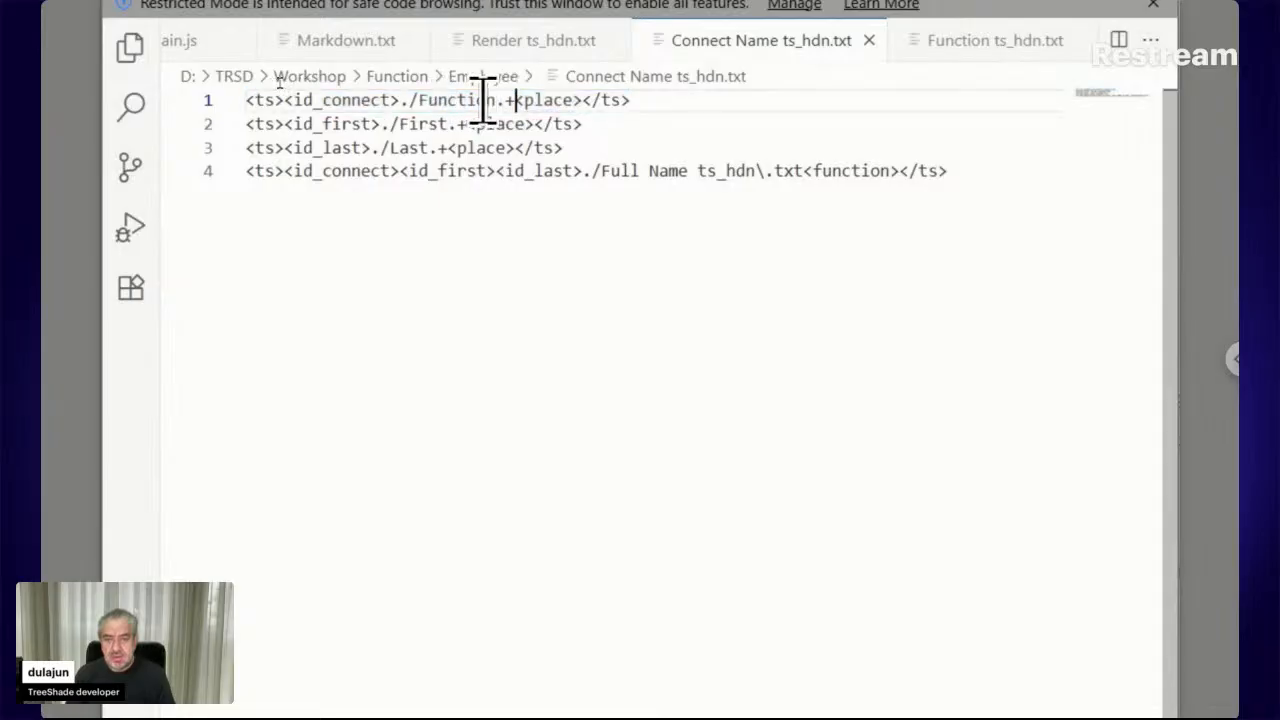
shift+click(402, 100)
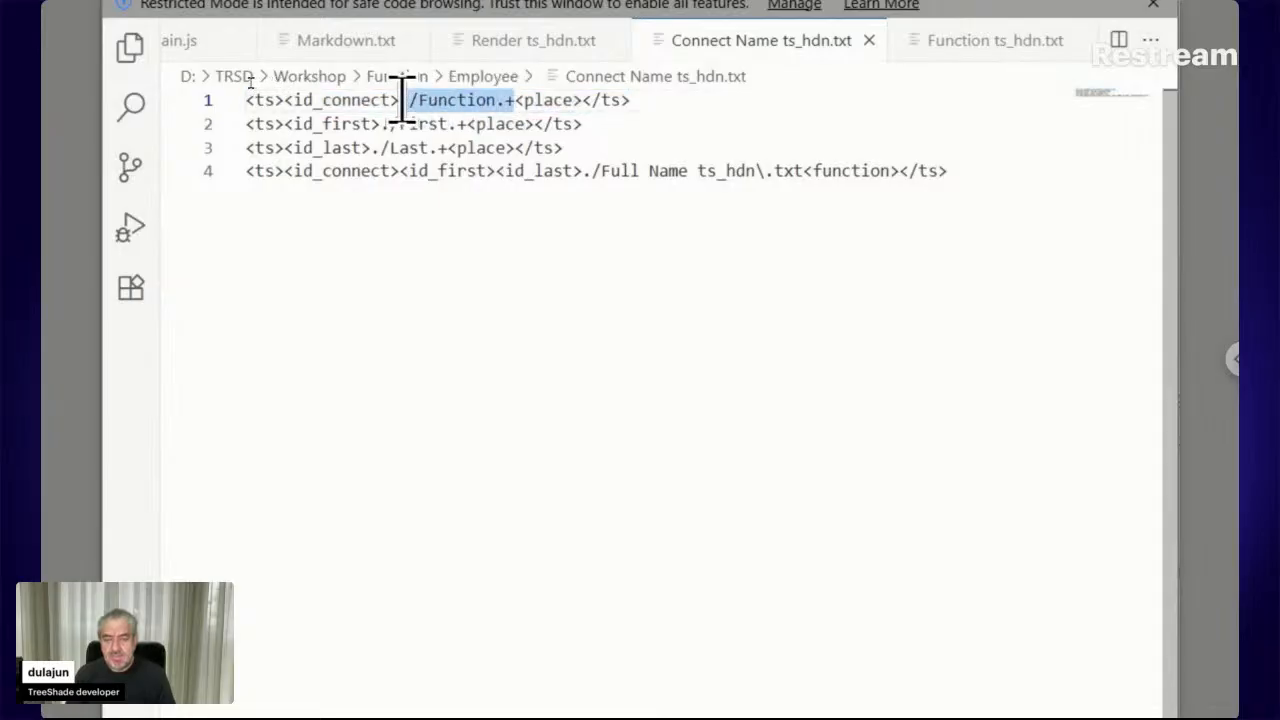
click(402, 100)
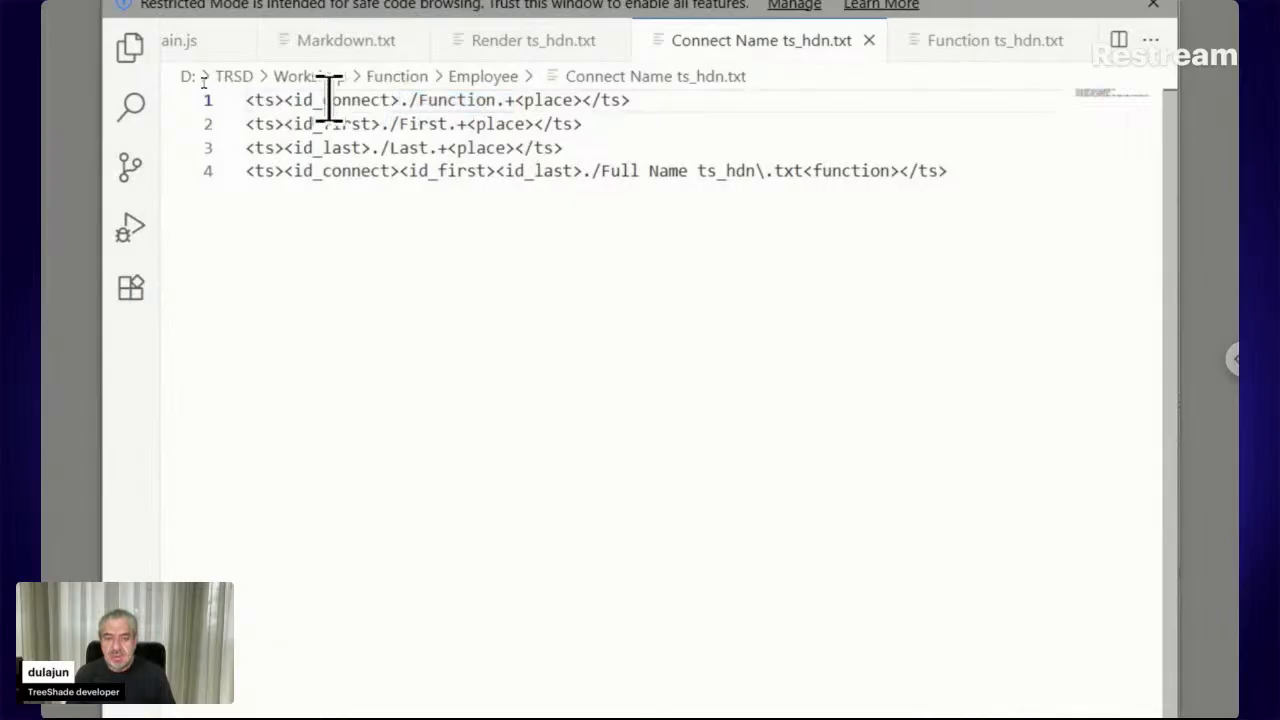
shift+click(284, 100)
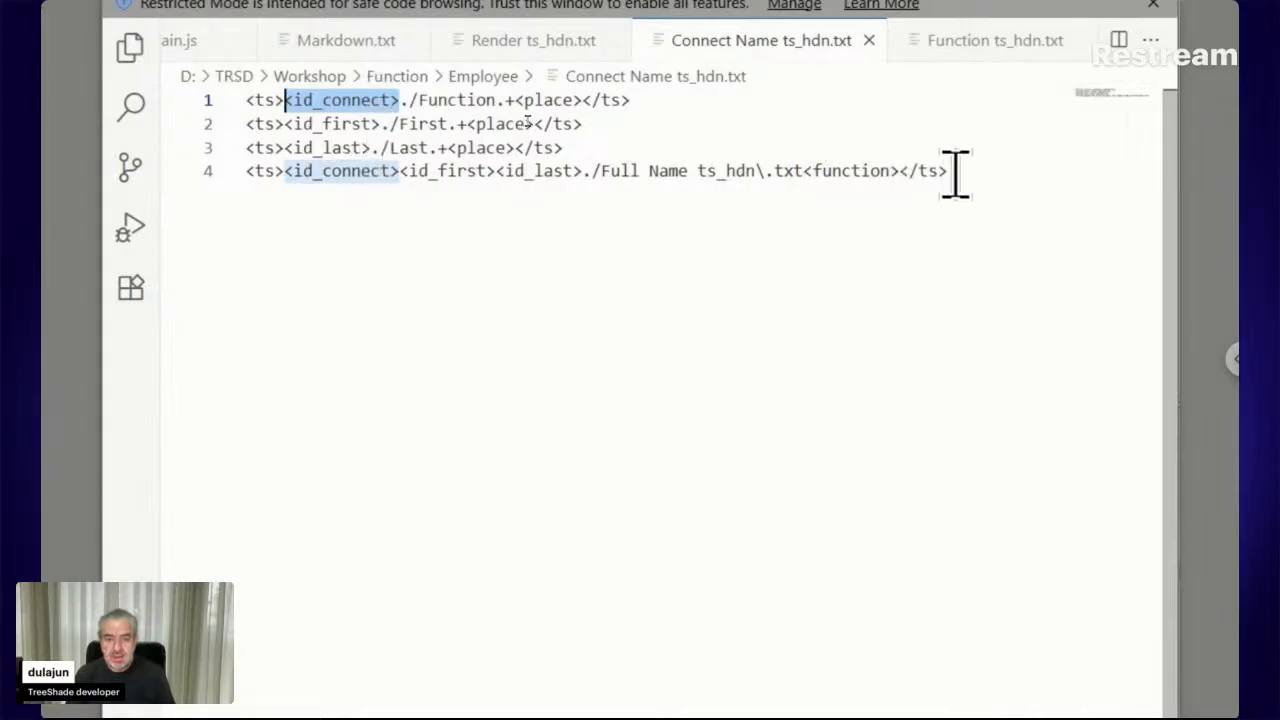
drag(948, 171, 233, 165)
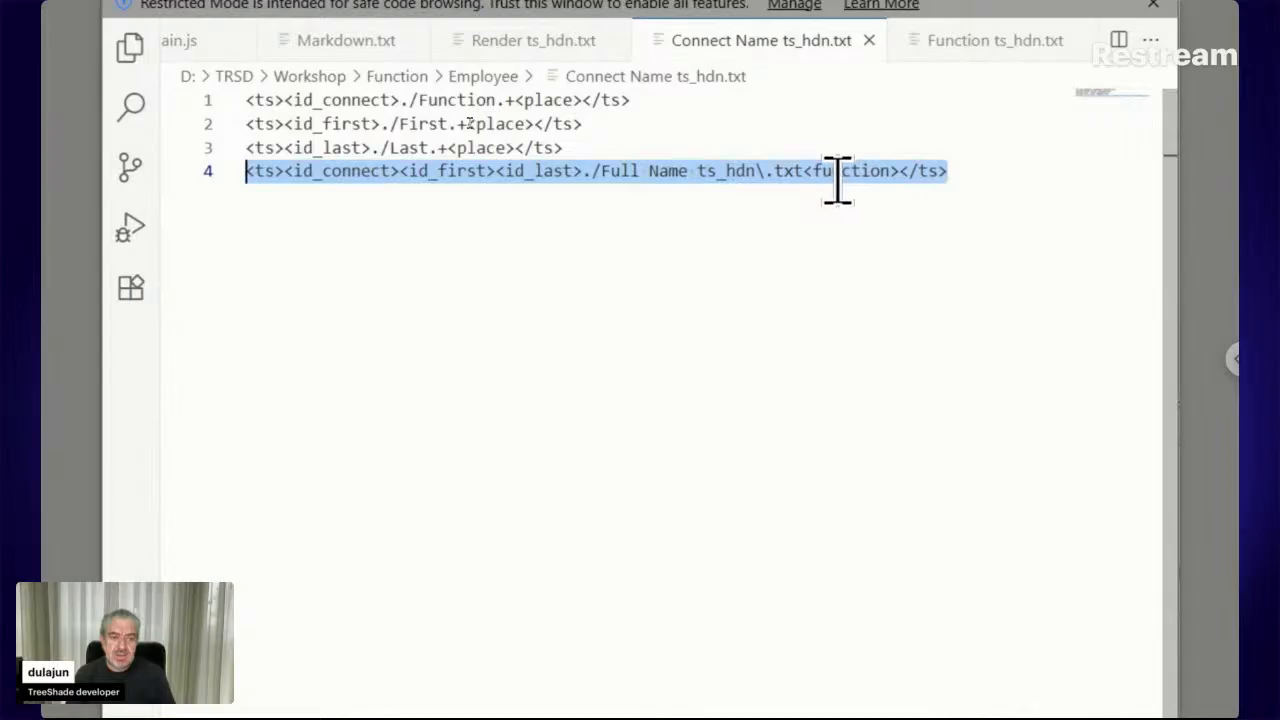
click(897, 171)
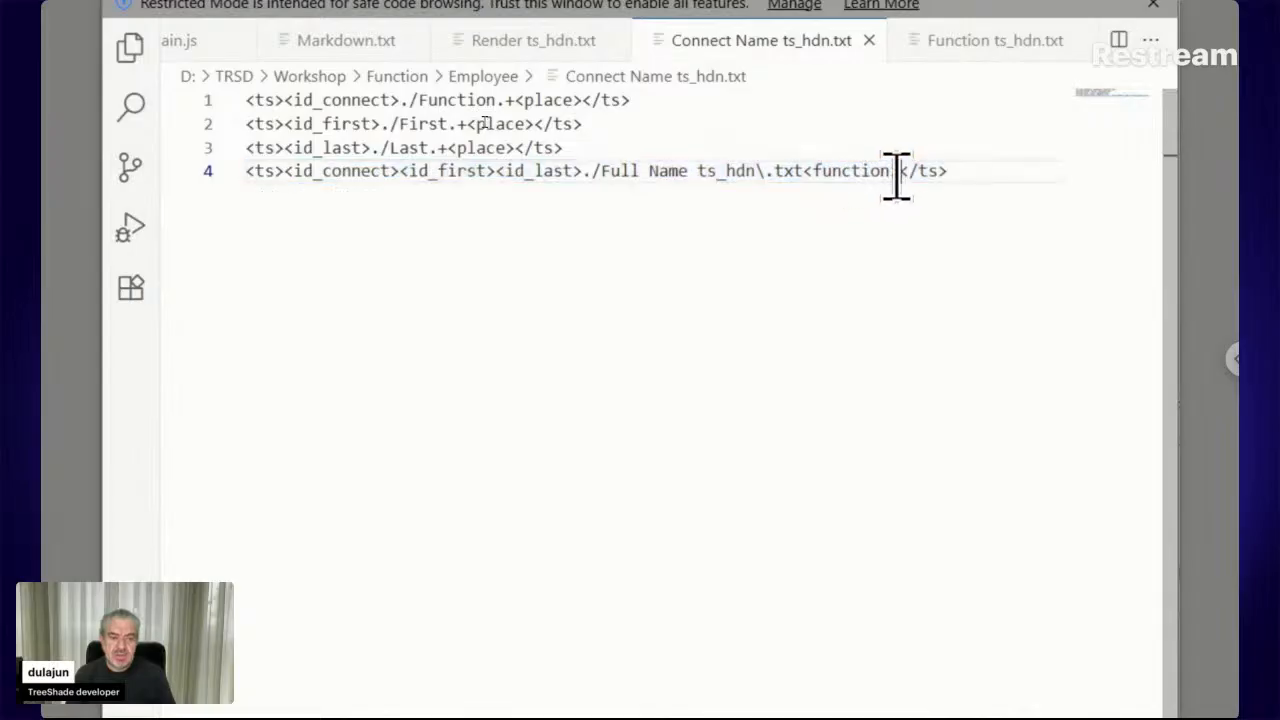
shift+click(808, 171)
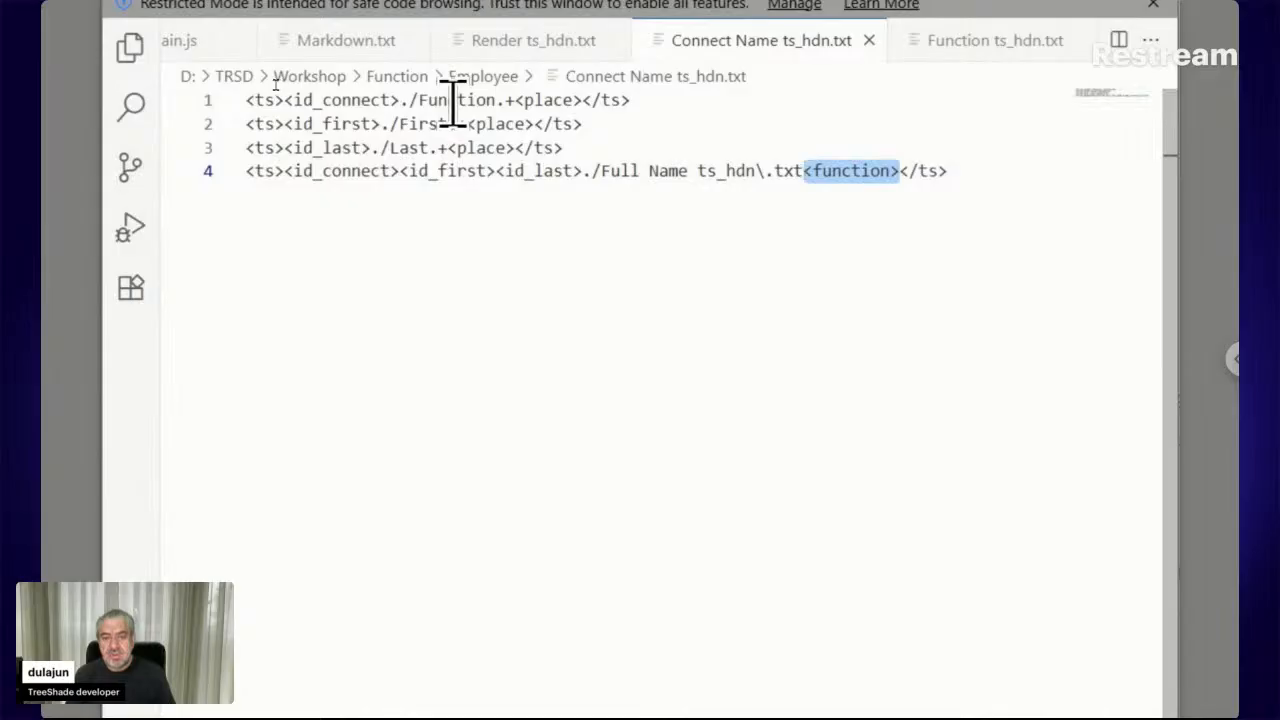
click(398, 172)
drag(398, 172, 283, 172)
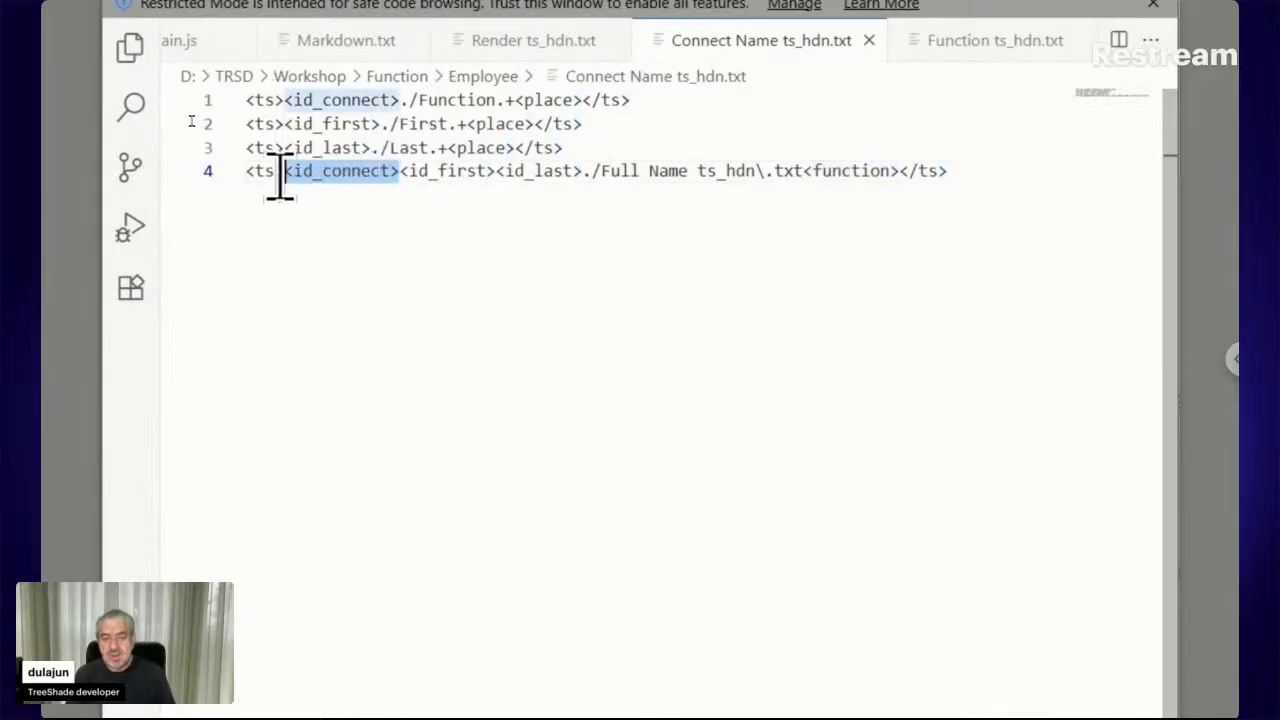
click(401, 175)
drag(401, 175, 580, 175)
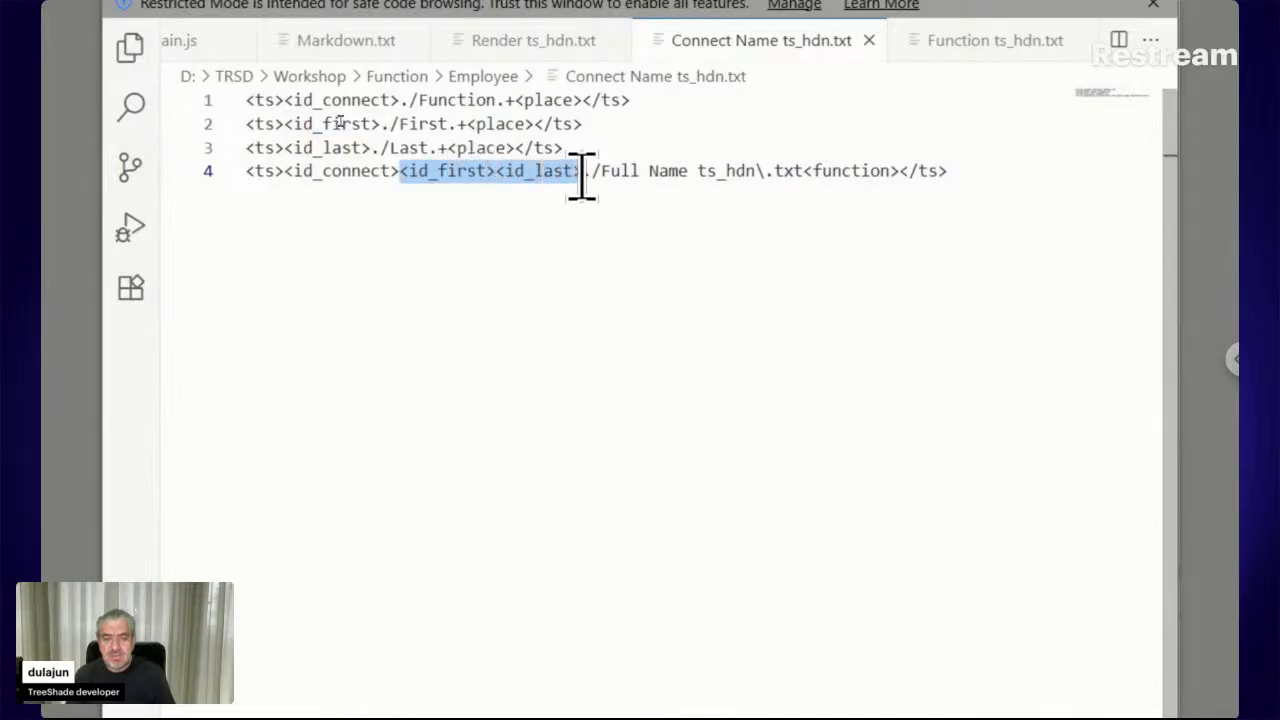
drag(589, 126, 240, 126)
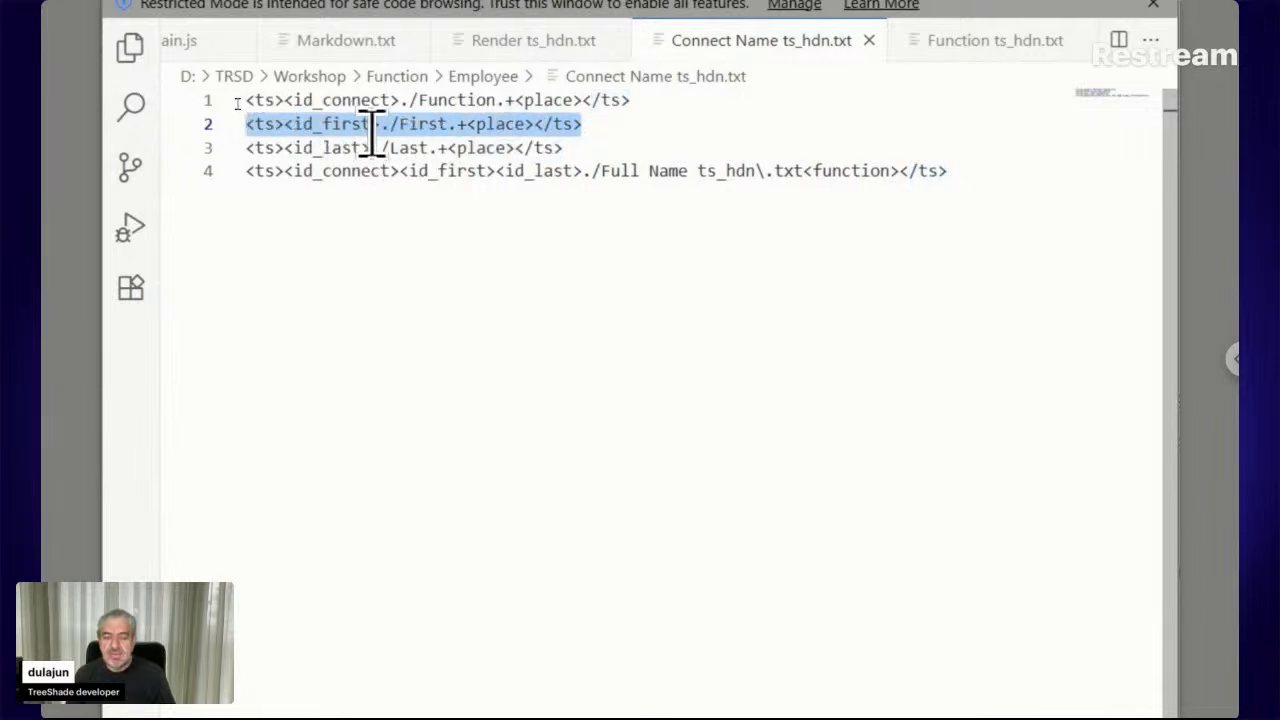
drag(586, 149, 207, 147)
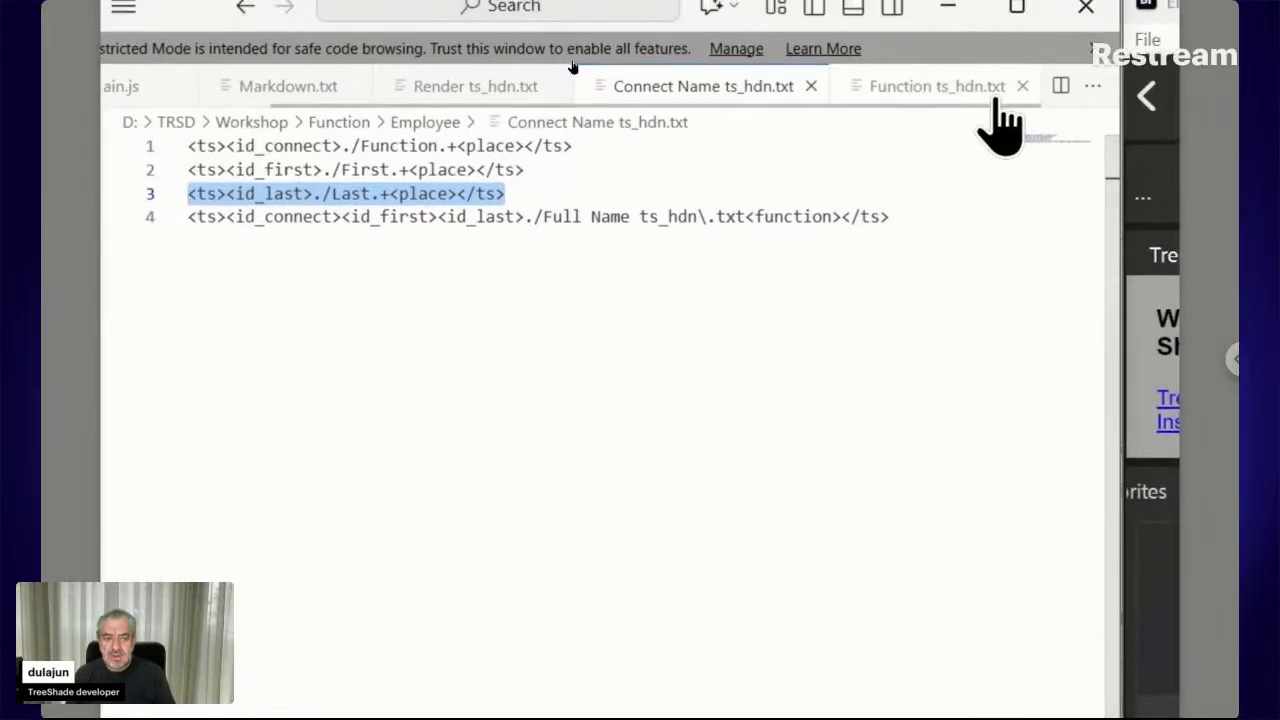
click(915, 88)
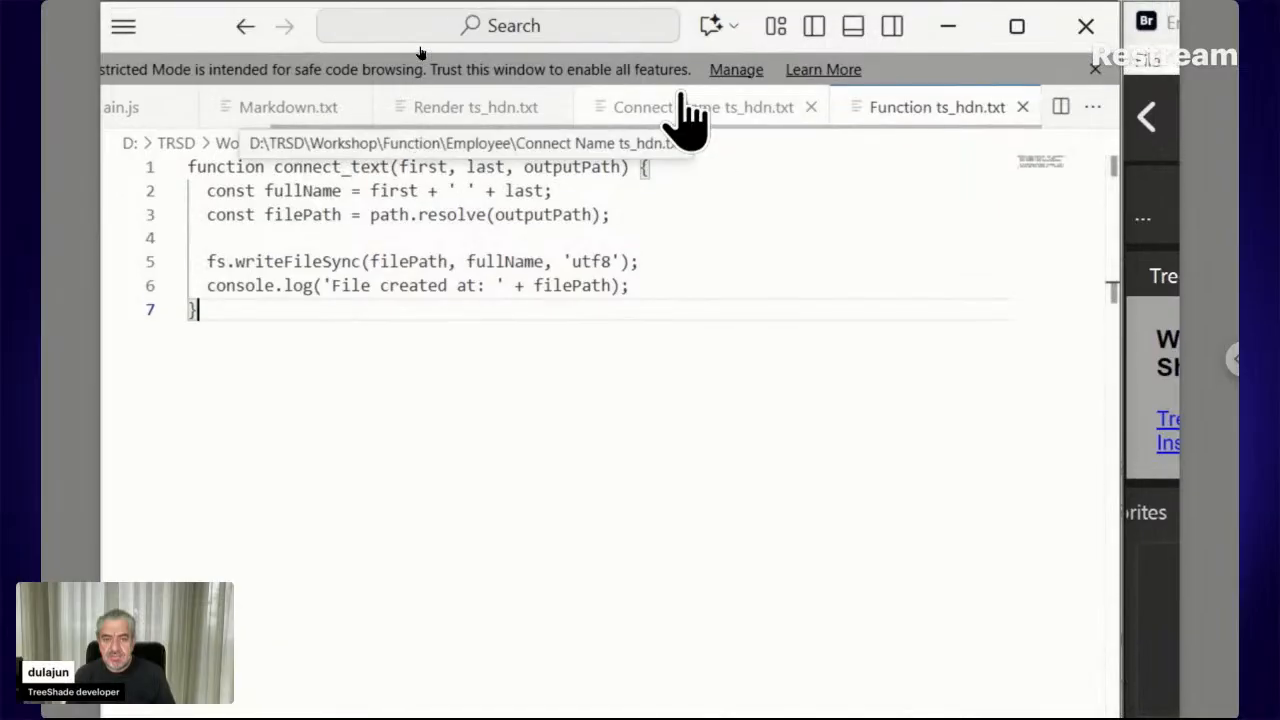
click(683, 100)
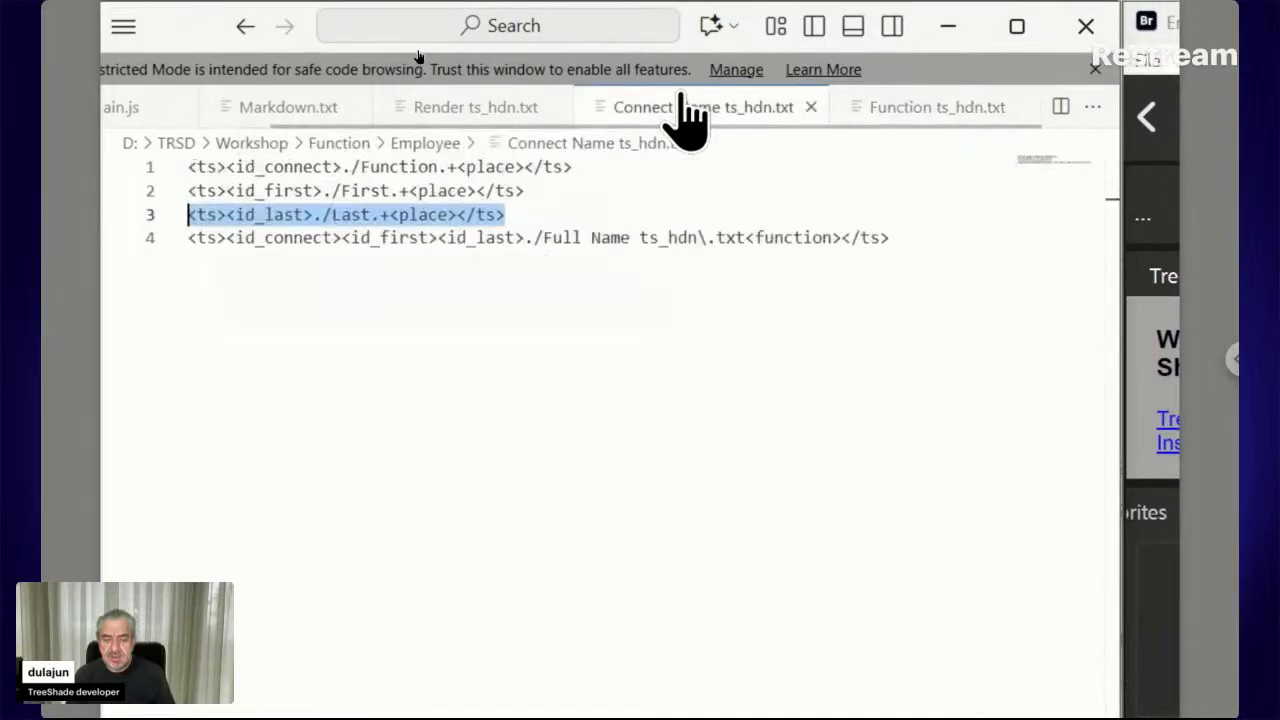
click(422, 238)
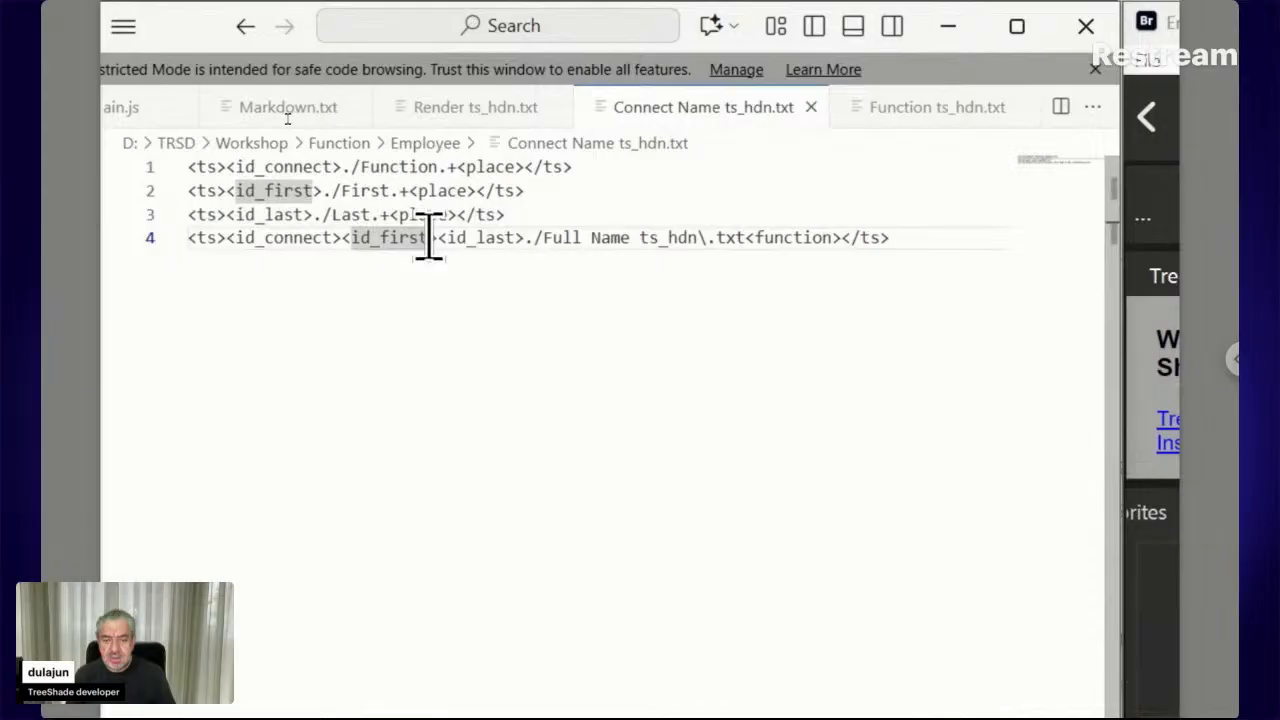
drag(429, 238, 381, 238)
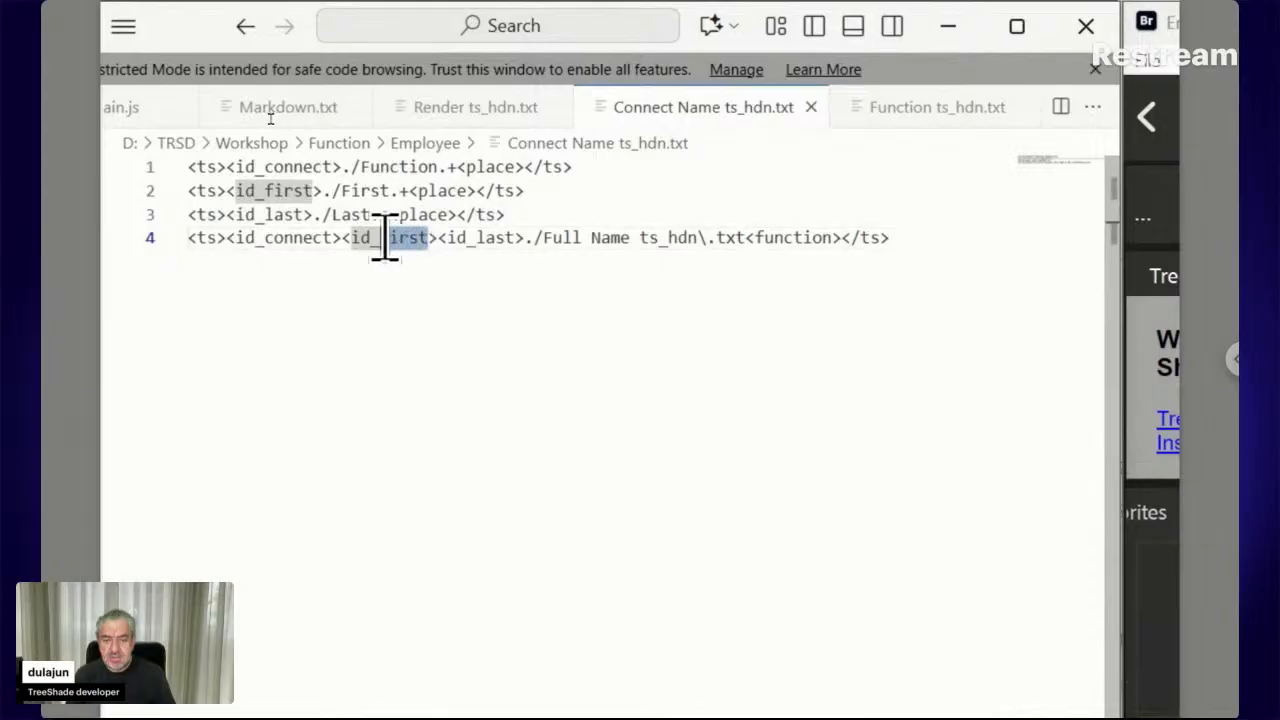
click(520, 238)
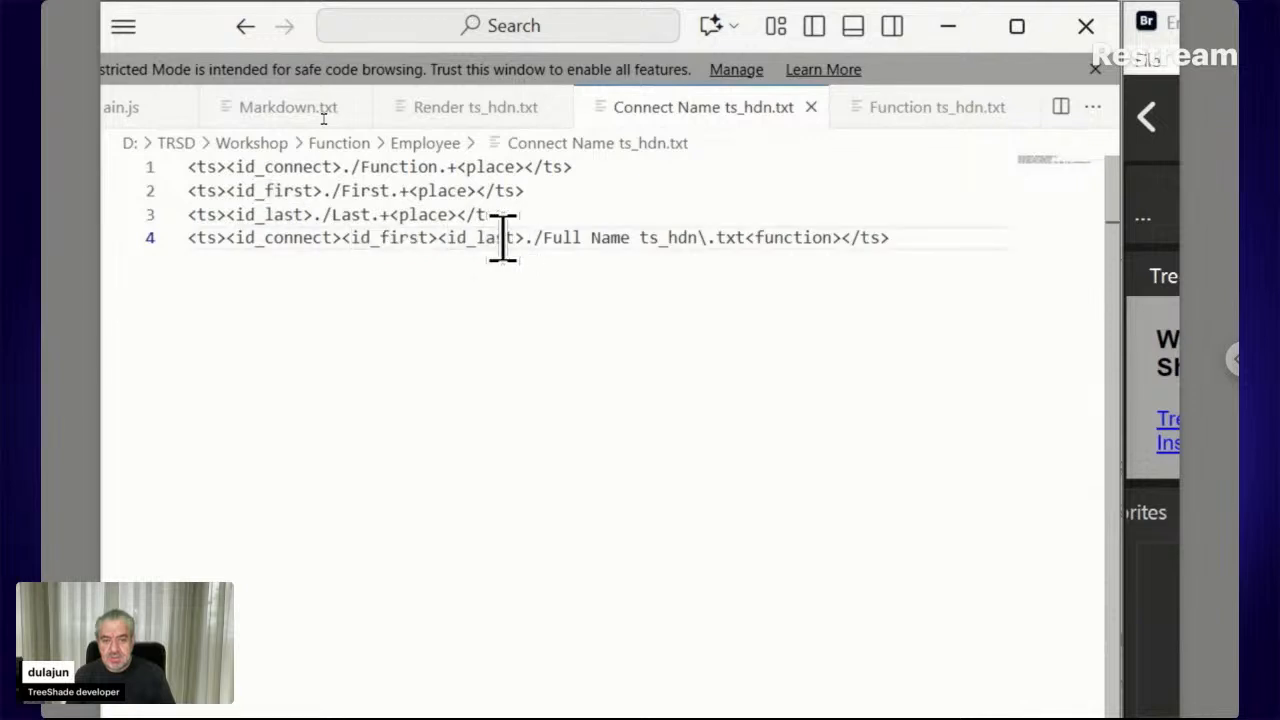
Move the <id_last> tag on line 4 to sit after <id_connect>, ahead of id_first
double_click(440, 238)
key(BackSpace)
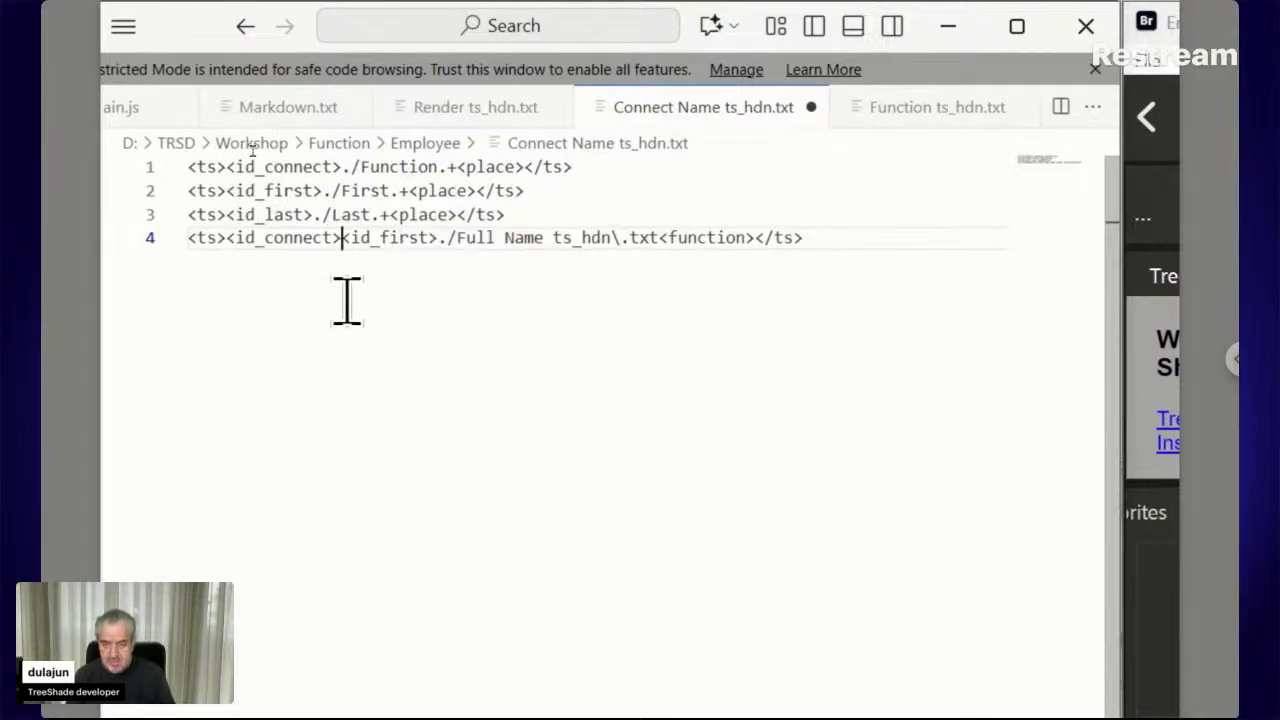
text(<id_last>)
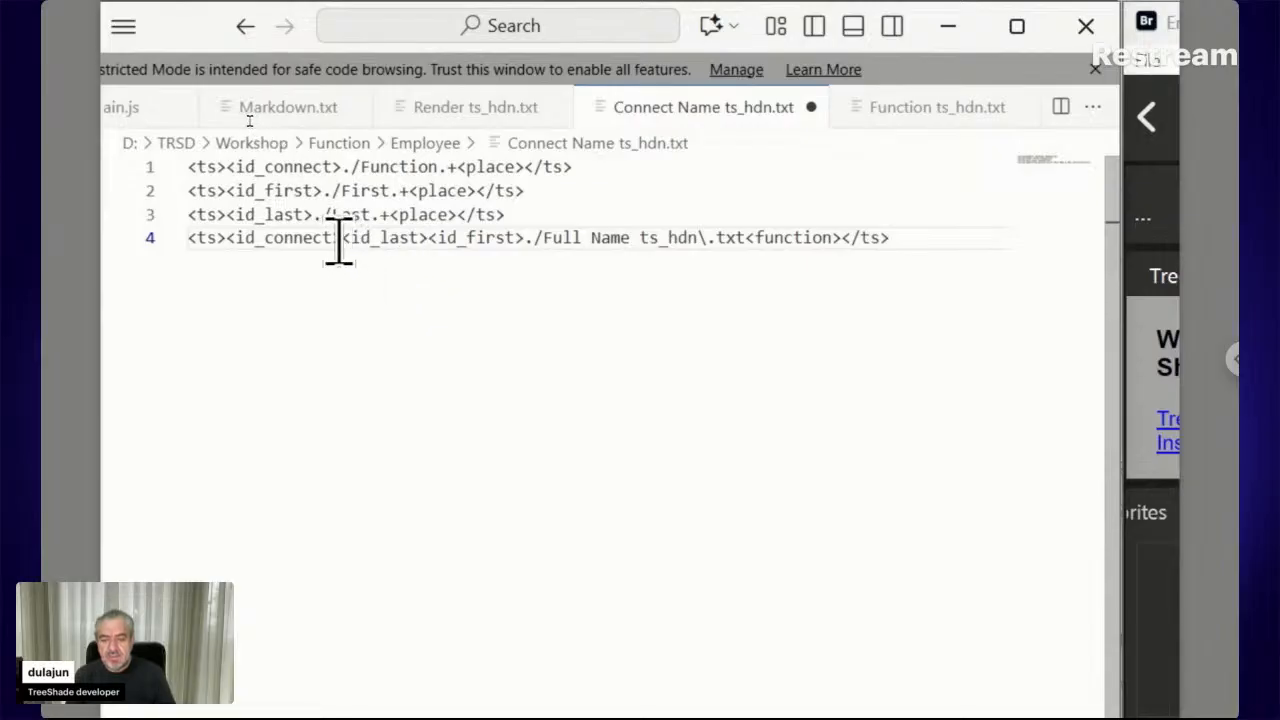
drag(341, 240, 225, 240)
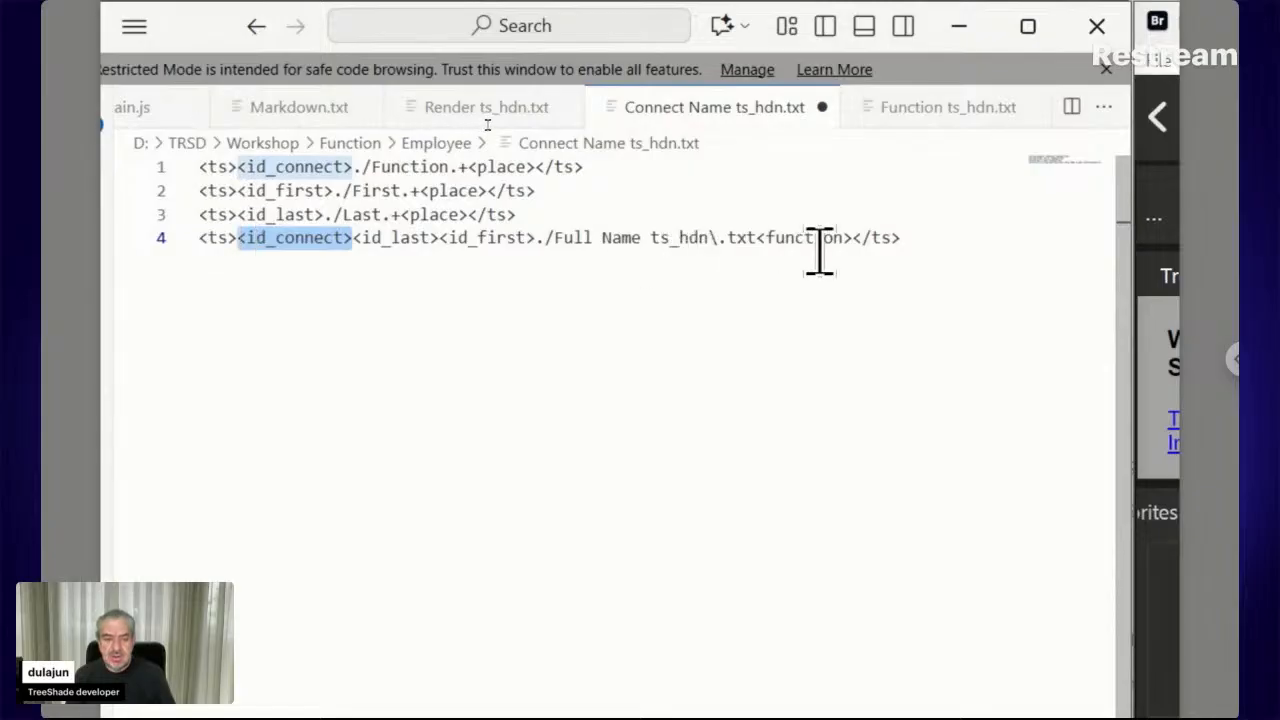
drag(852, 240, 756, 238)
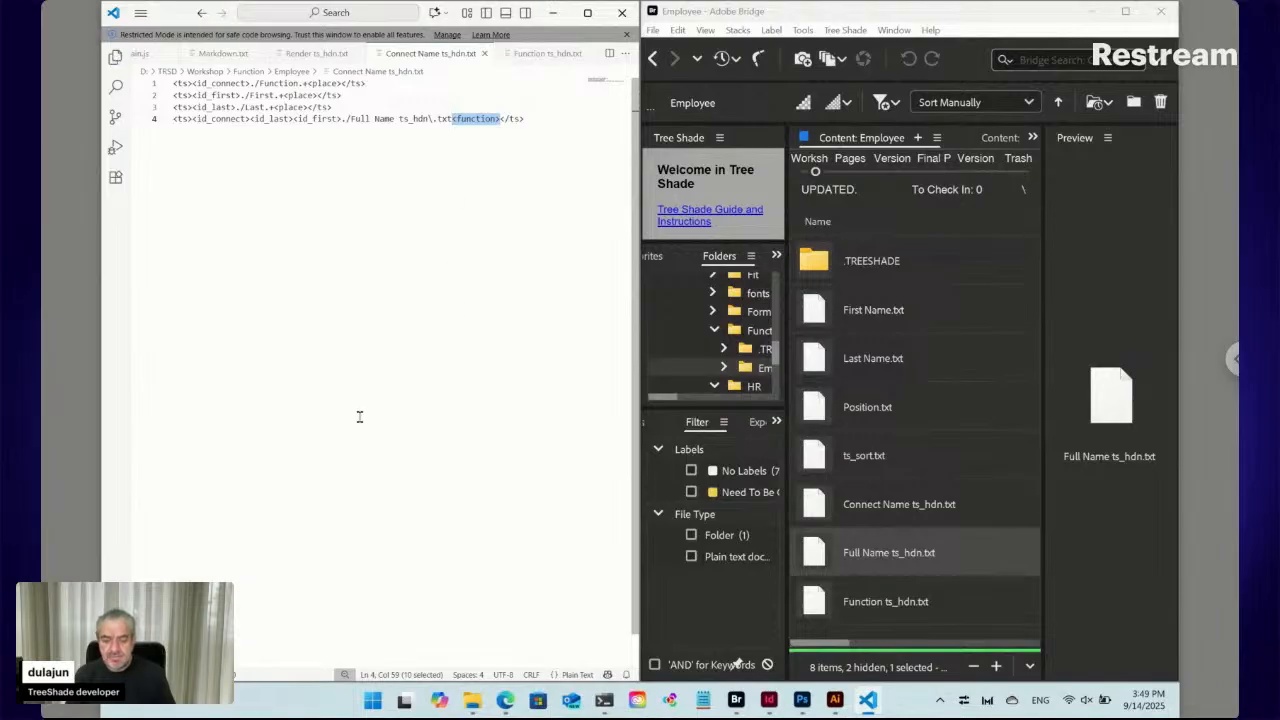
Bring the TreeShade web form forward in Edge and expand the Employee section
click(505, 700)
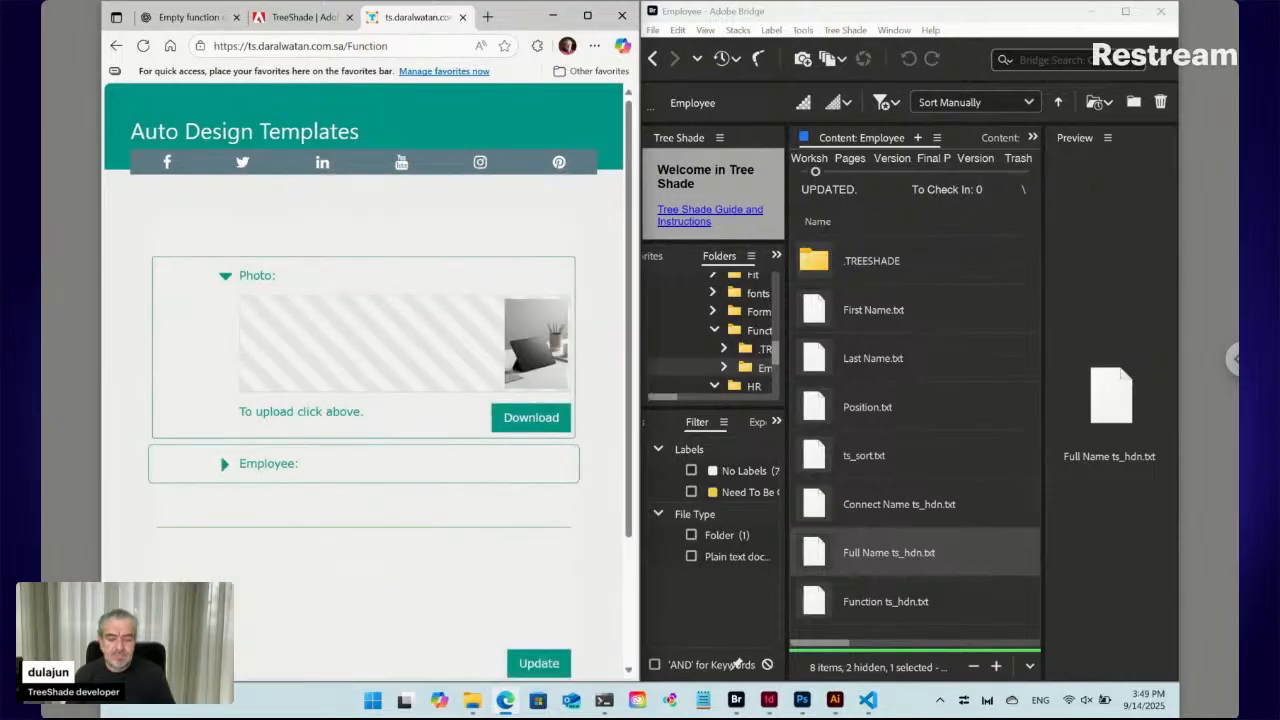
scroll(271, 322, down, 2)
click(225, 331)
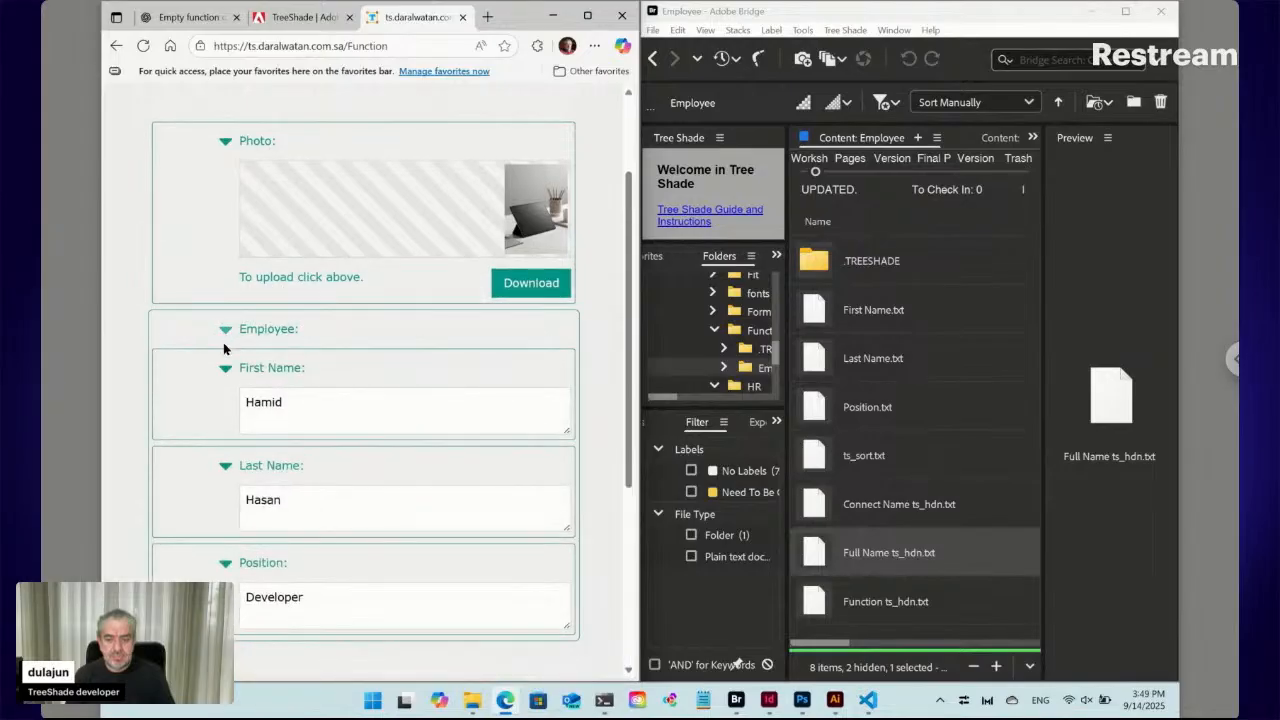
Replace the First Name and Last Name values and submit with Update
double_click(278, 402)
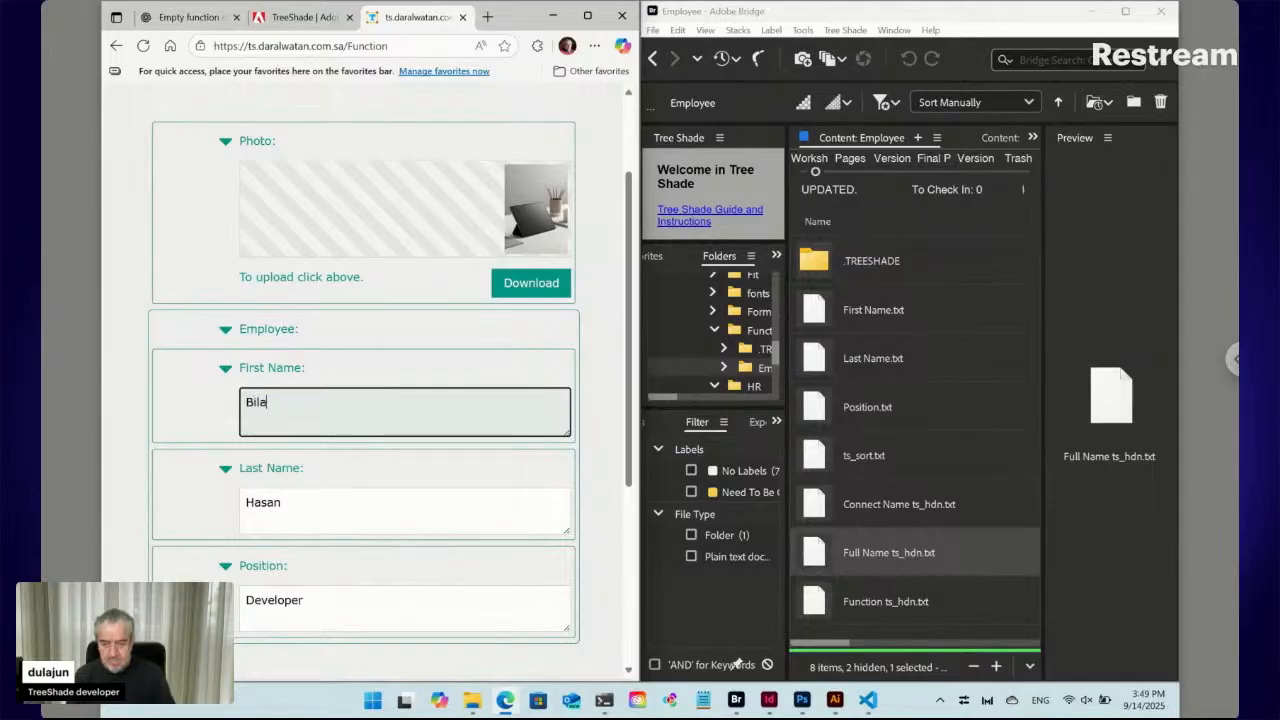
click(263, 503)
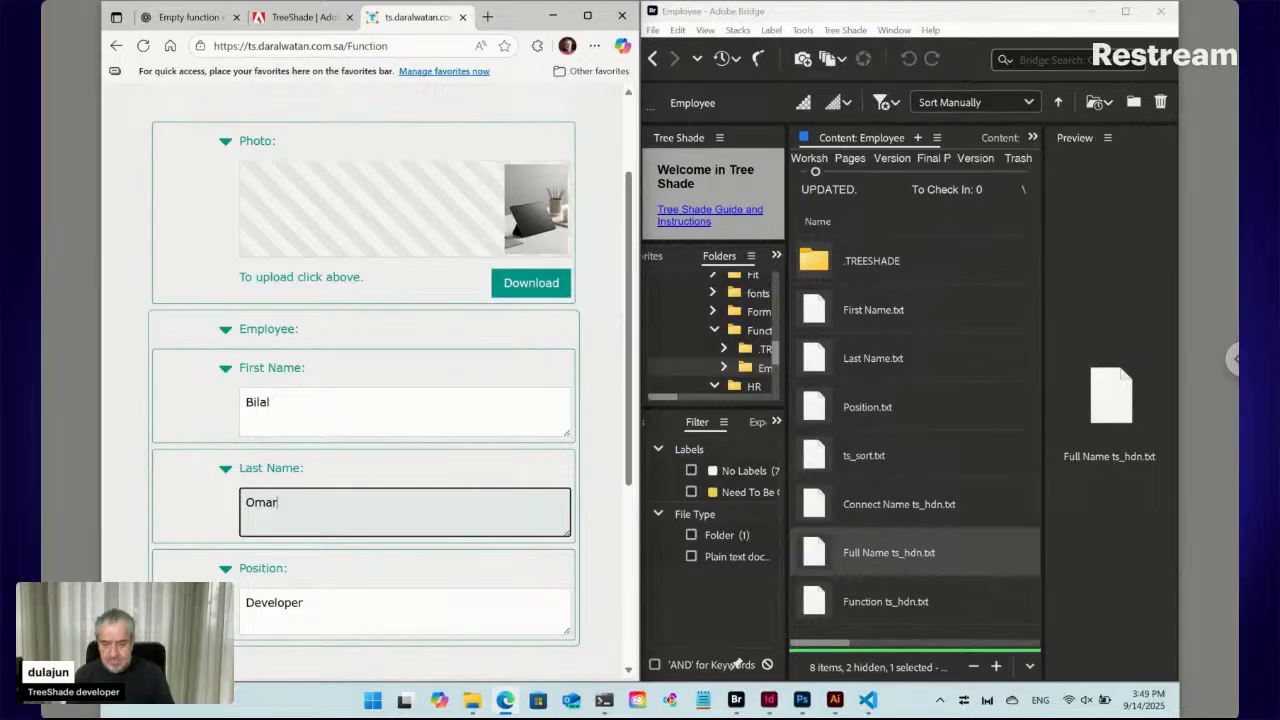
scroll(601, 554, down, 3)
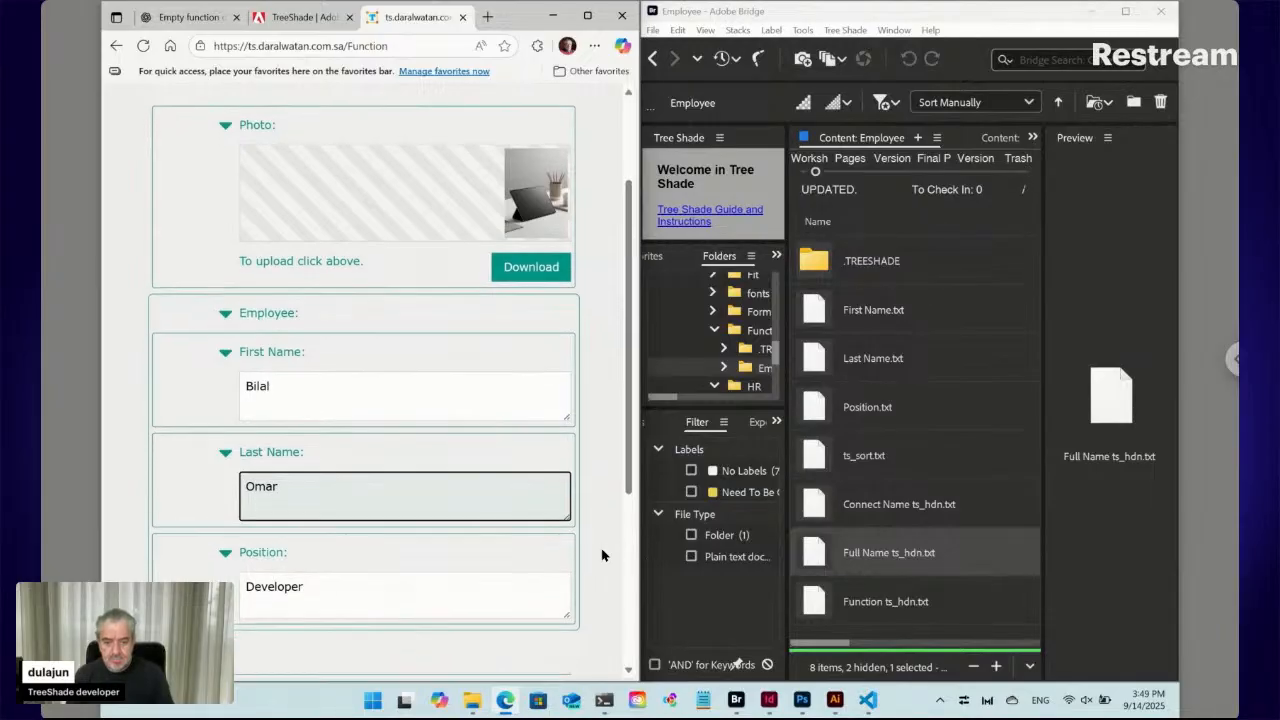
click(538, 671)
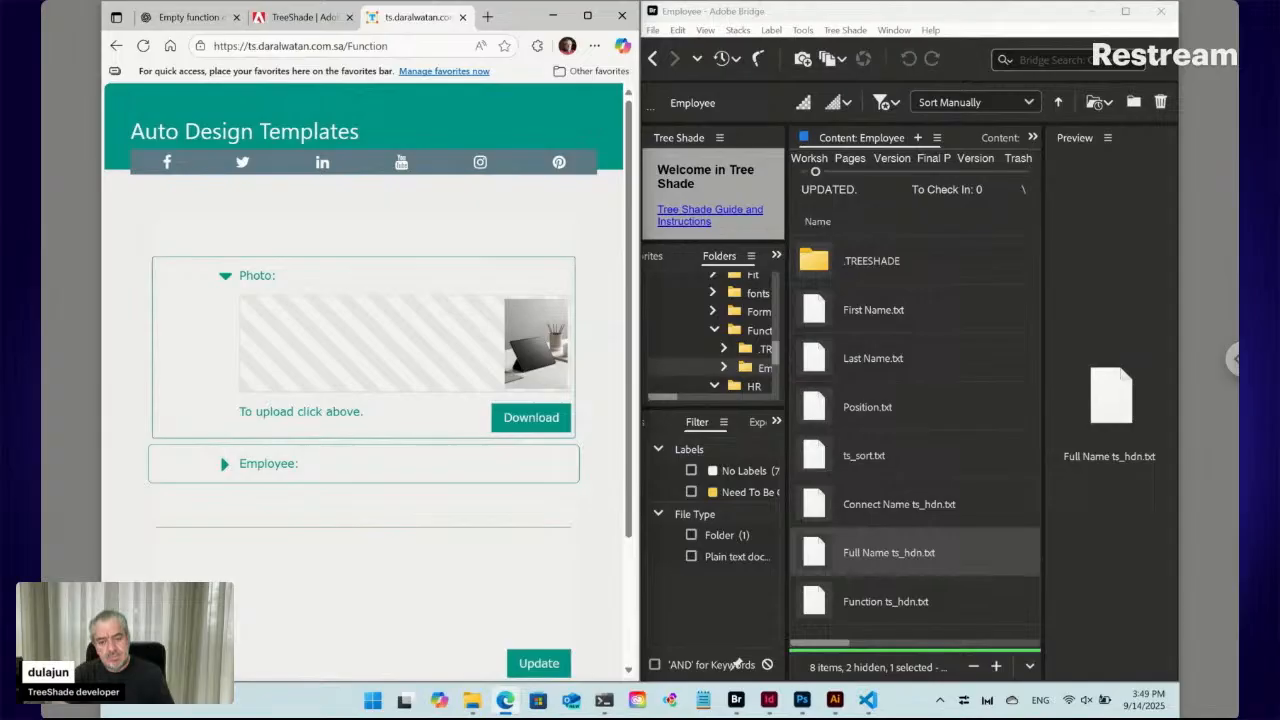
double_click(816, 557)
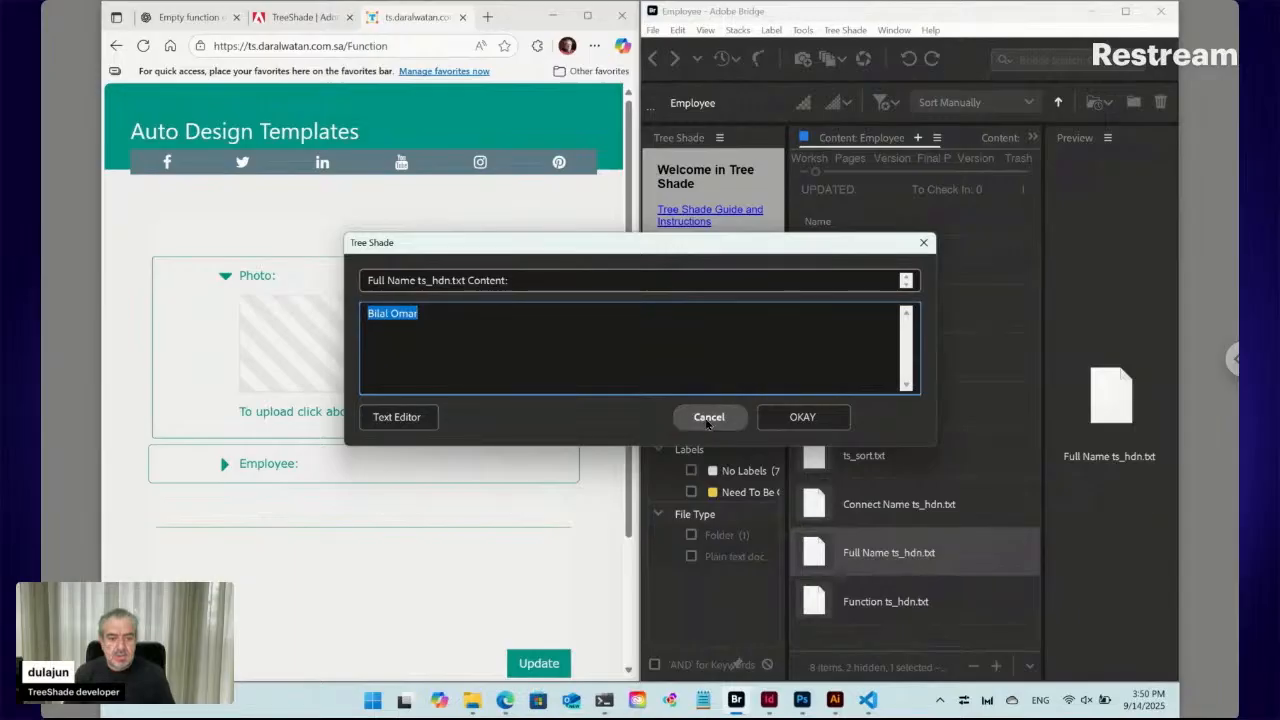
click(1014, 494)
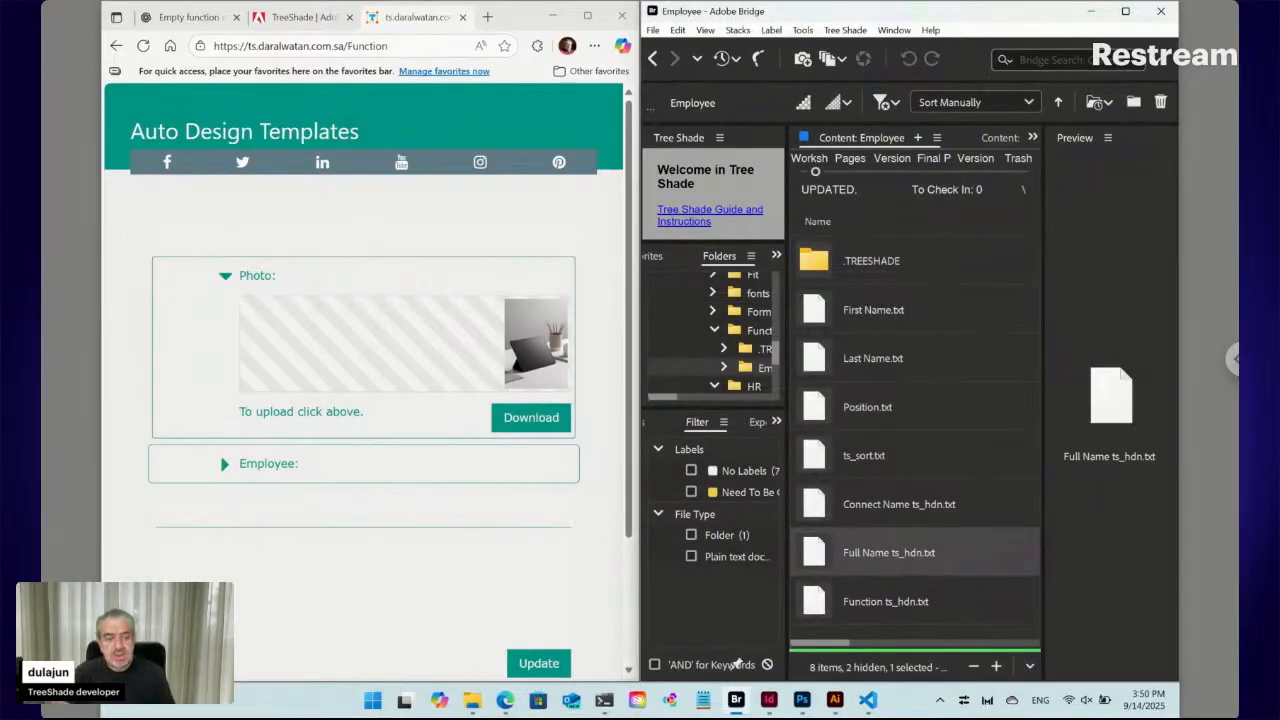
Look at the TreeShade Adobe Exchange page, then show Function ts_hdn.txt in Visual Studio Code
click(292, 17)
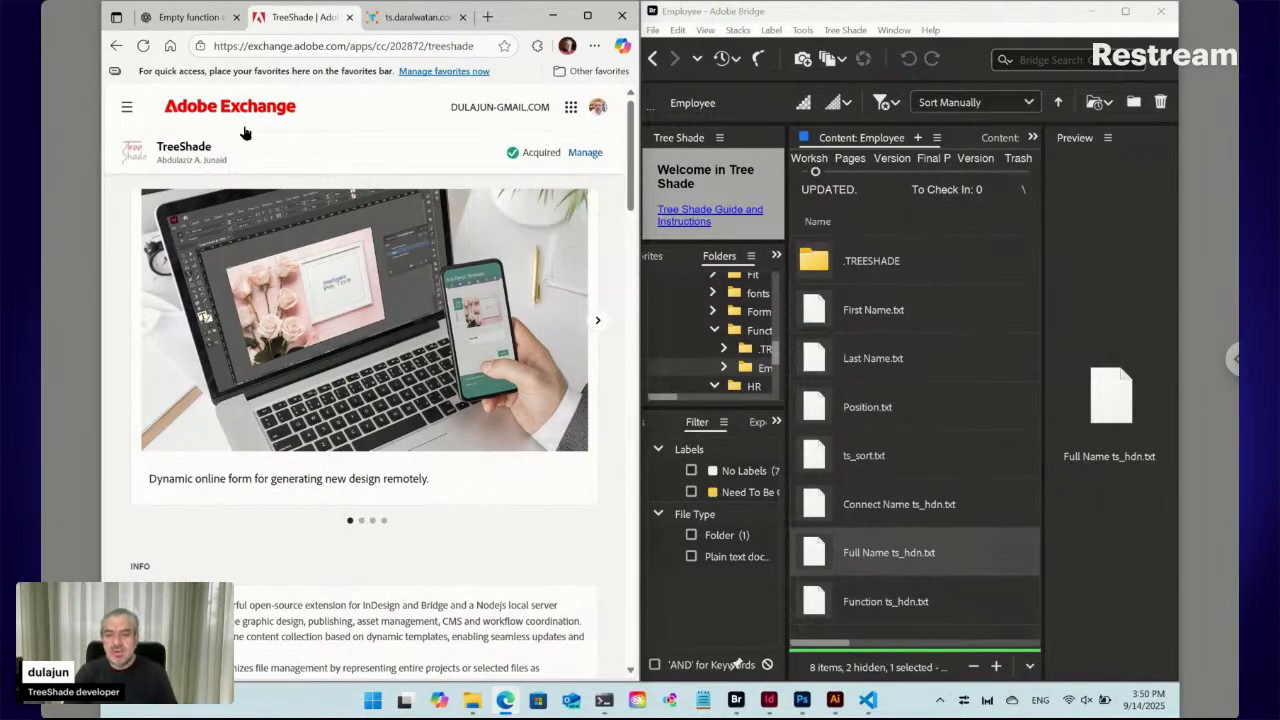
click(870, 700)
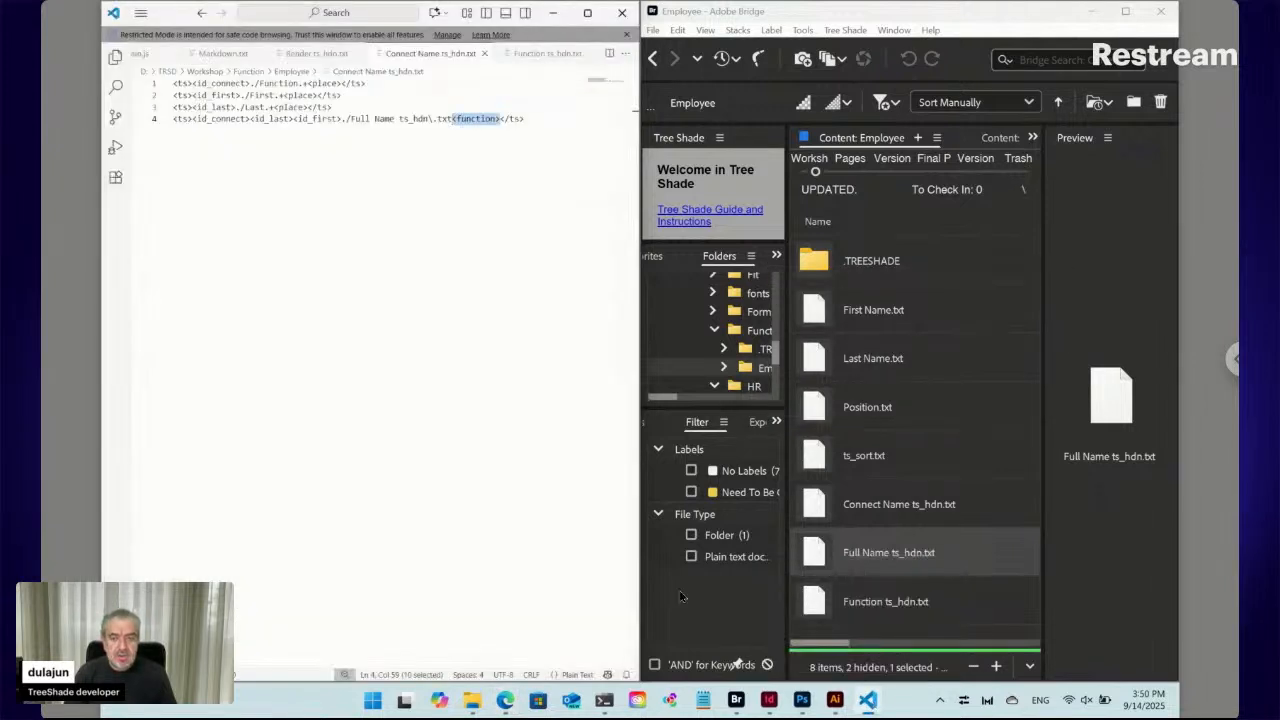
click(545, 54)
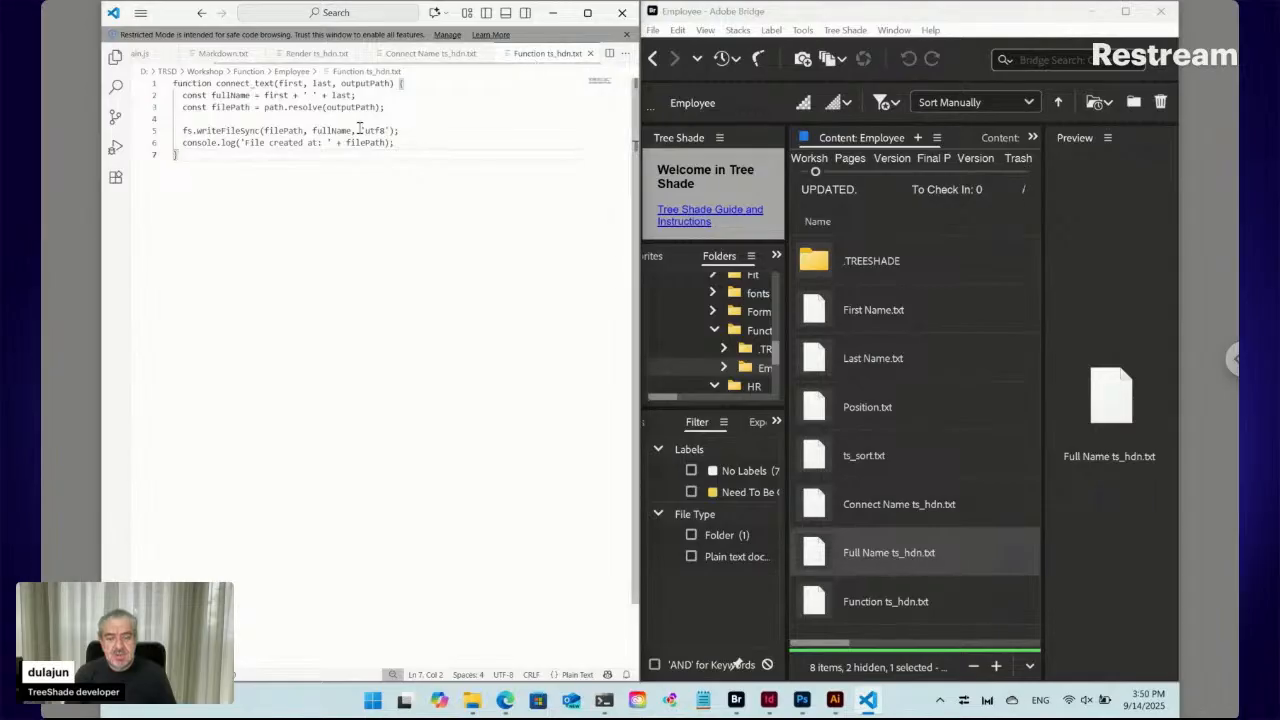